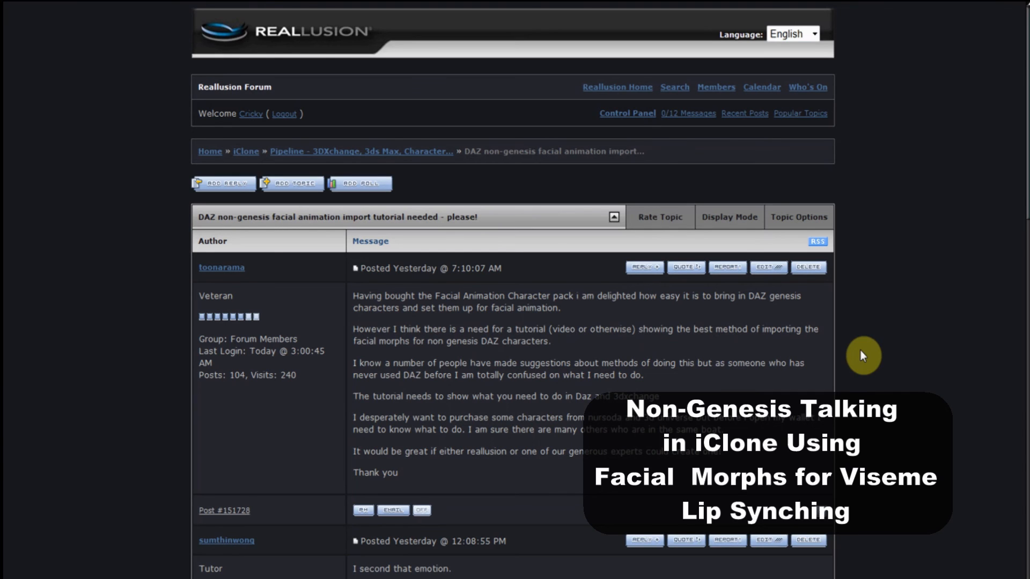
Scroll down the non-genesis DAZ facial animation thread to read the later replies.
scroll(861, 350, down, 7)
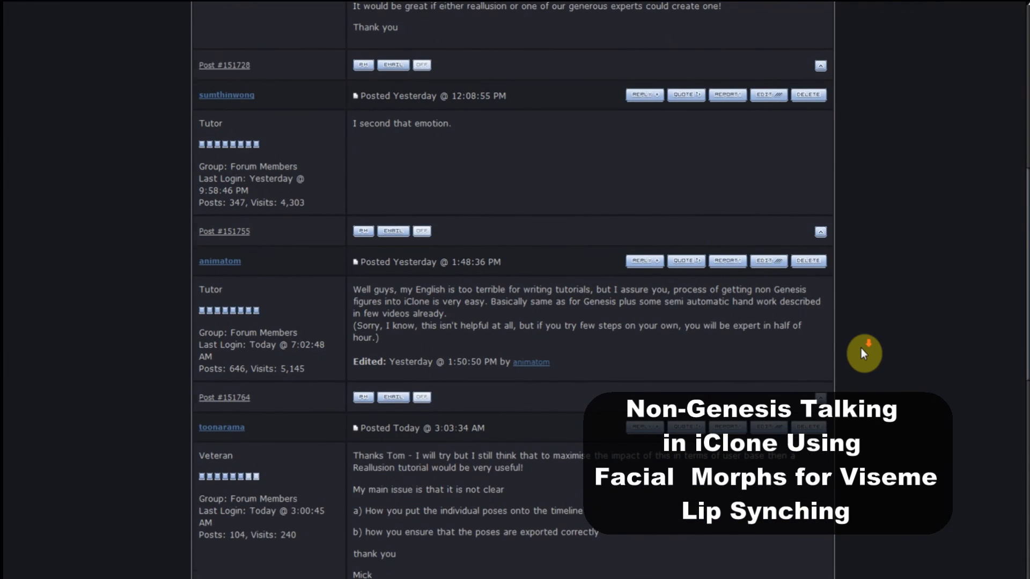
scroll(861, 349, down, 4)
scroll(861, 354, down, 6)
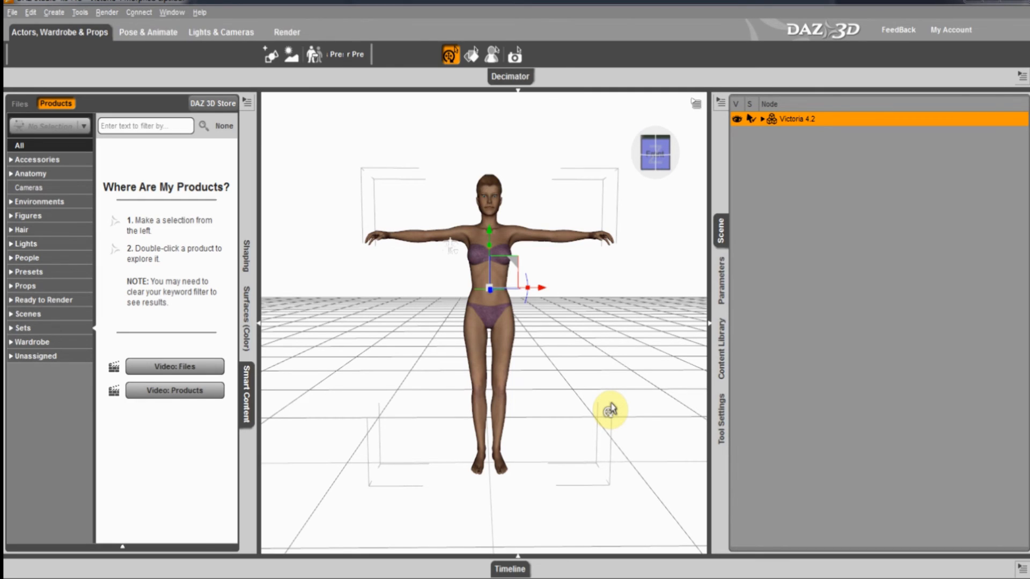
Select Victoria 4.2's head in the viewport and show its parameter sliders.
mouse_move(681, 144)
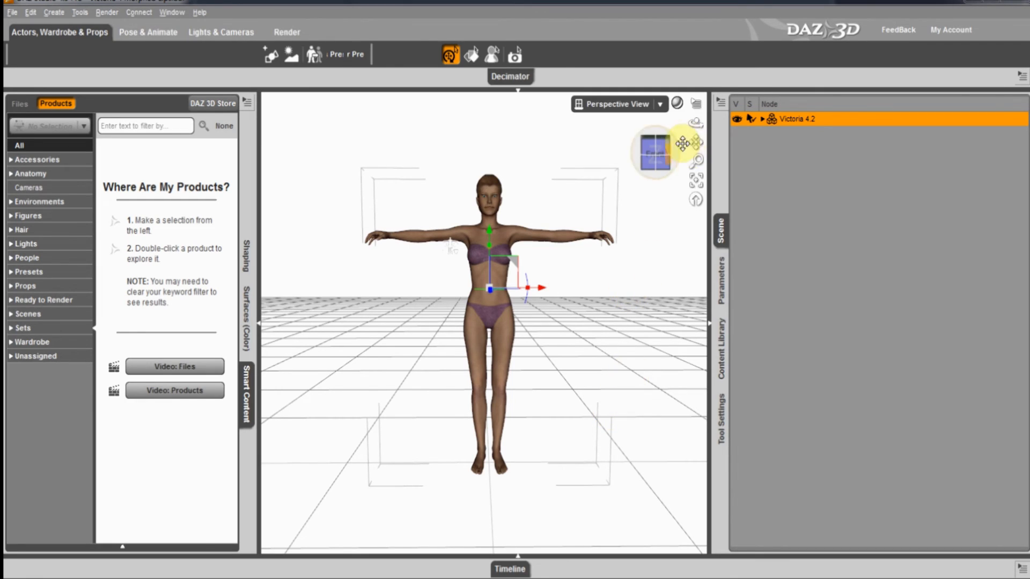
click(490, 197)
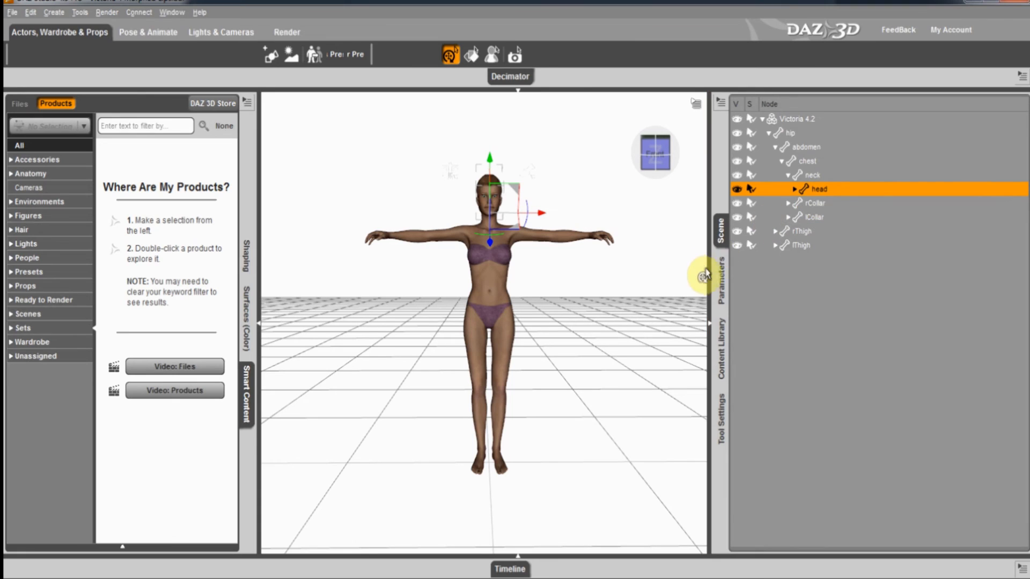
click(721, 281)
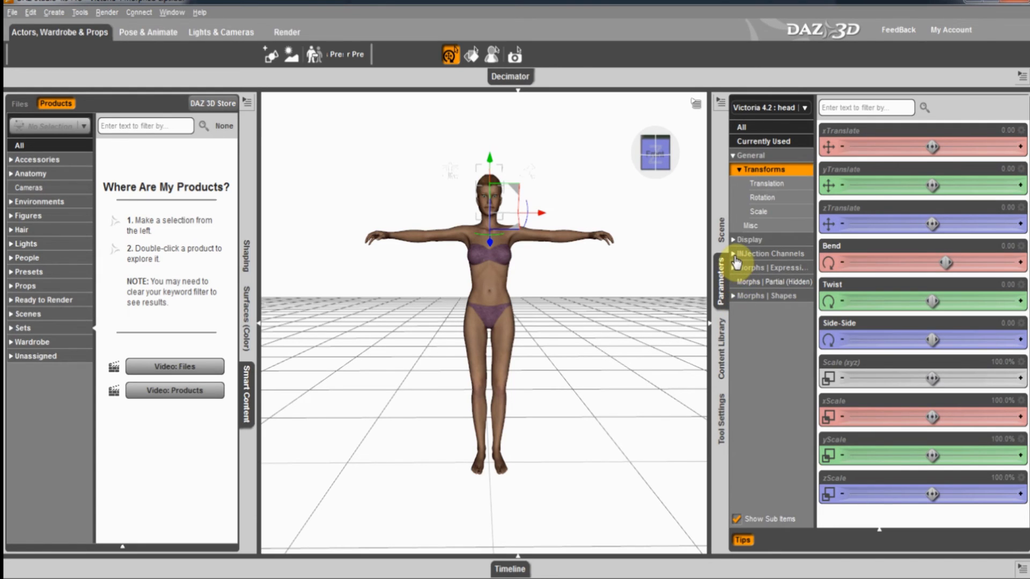
Expand the Shapes and Morphs category to browse the Aiko 4 shape morphs.
click(734, 296)
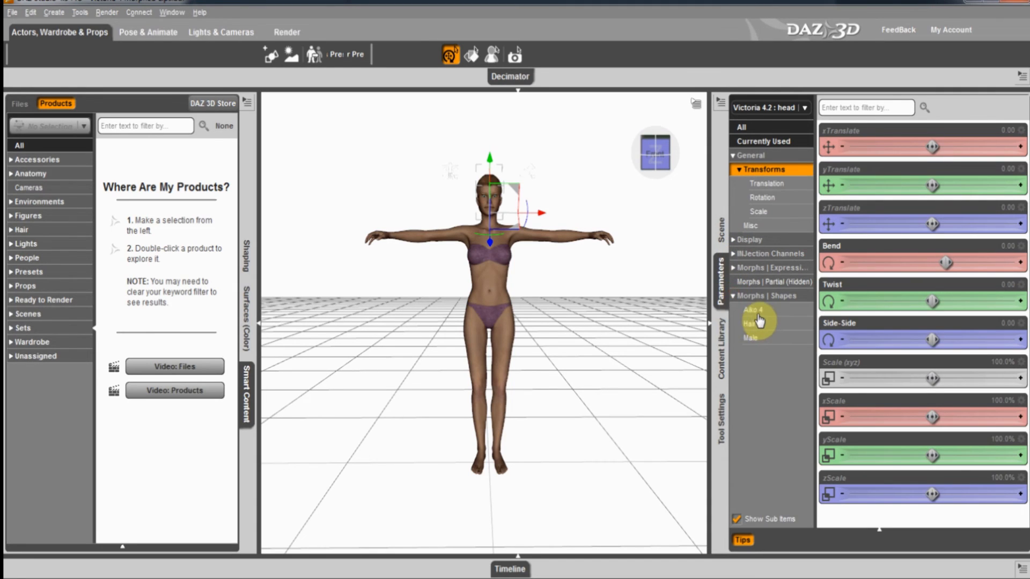
click(757, 313)
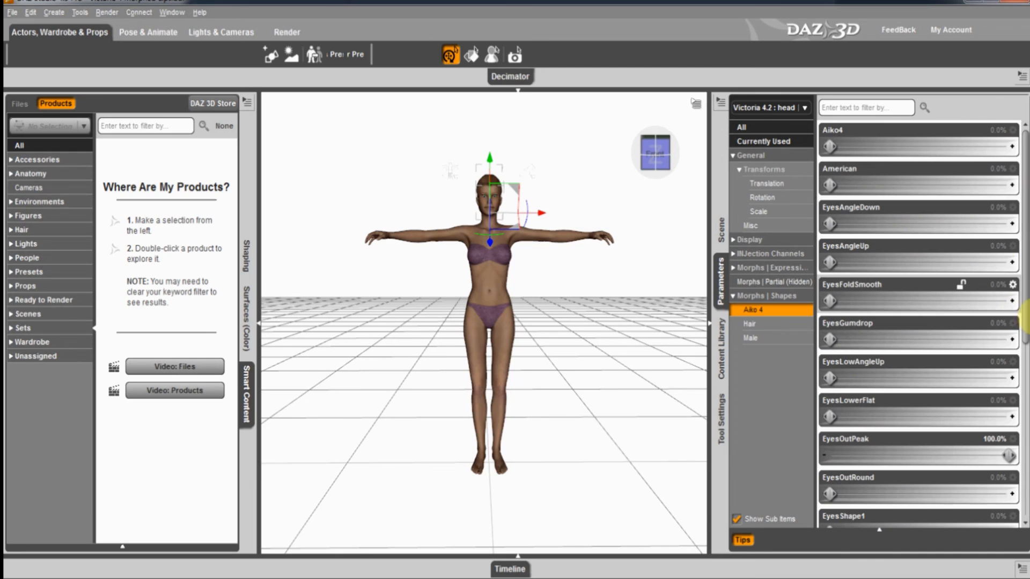
drag(1024, 325, 1027, 489)
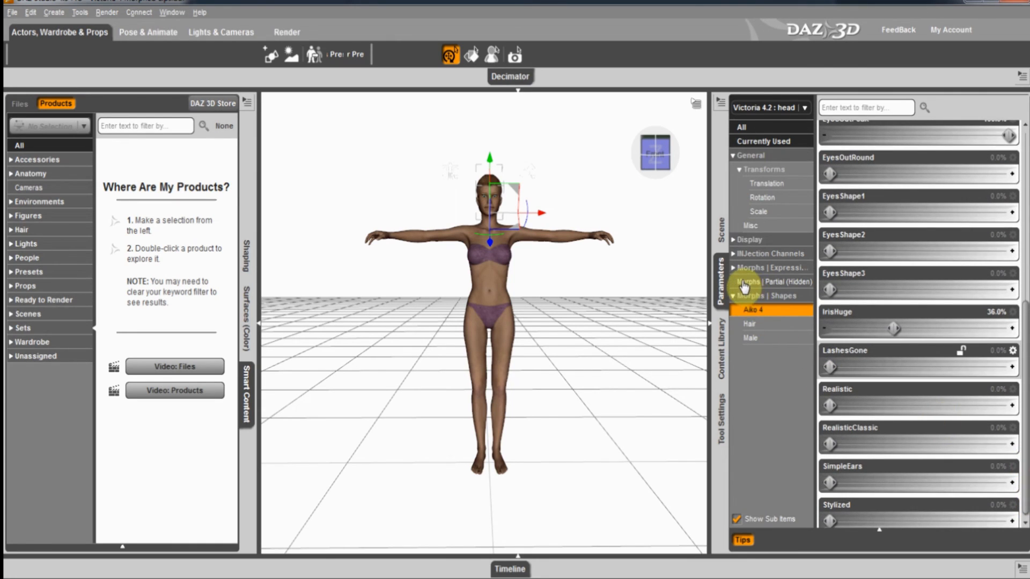
Show the Expressions > Base > Visemes sliders, with K at -43.5% and SH at 5.4%.
click(734, 269)
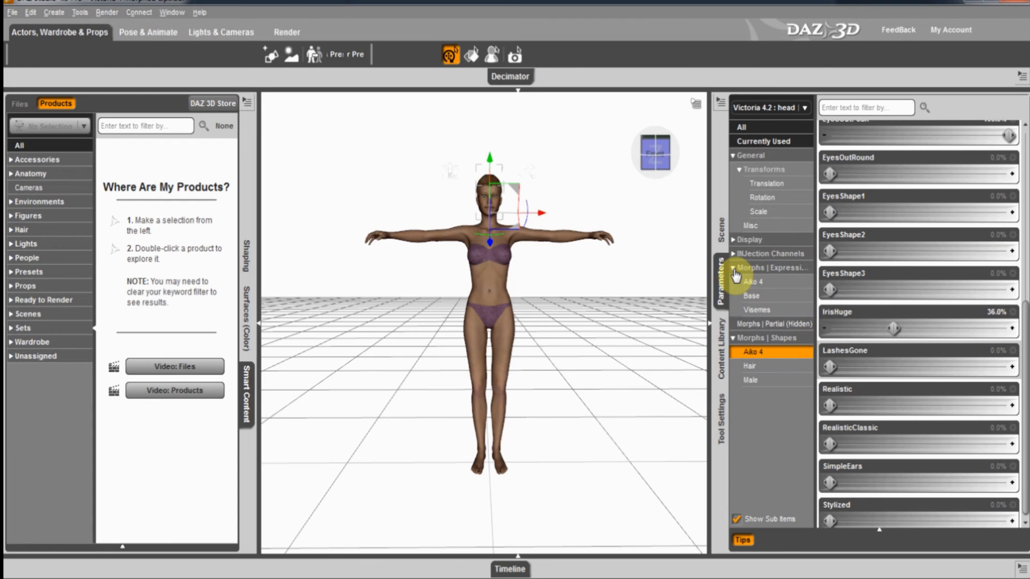
click(751, 281)
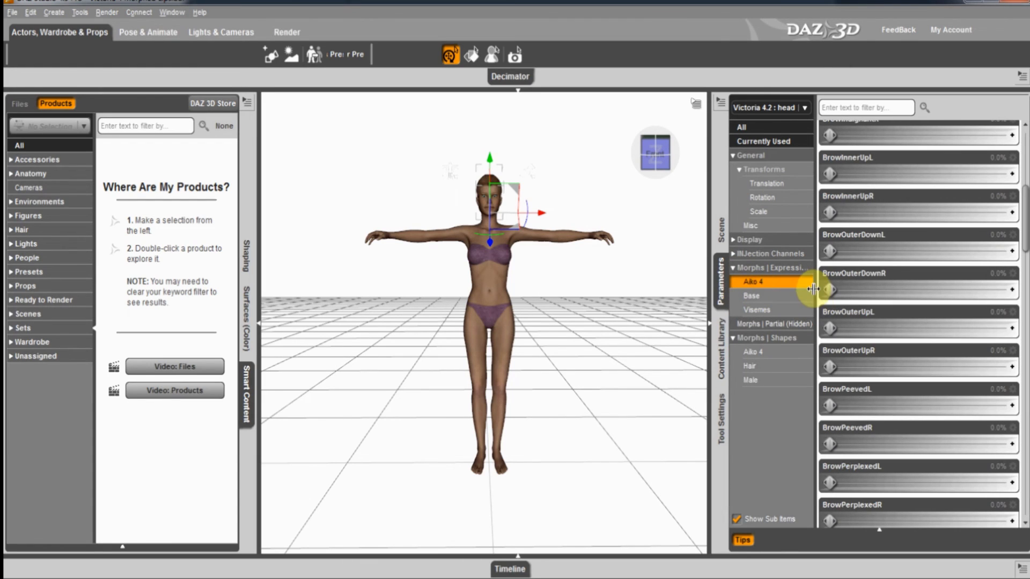
click(767, 297)
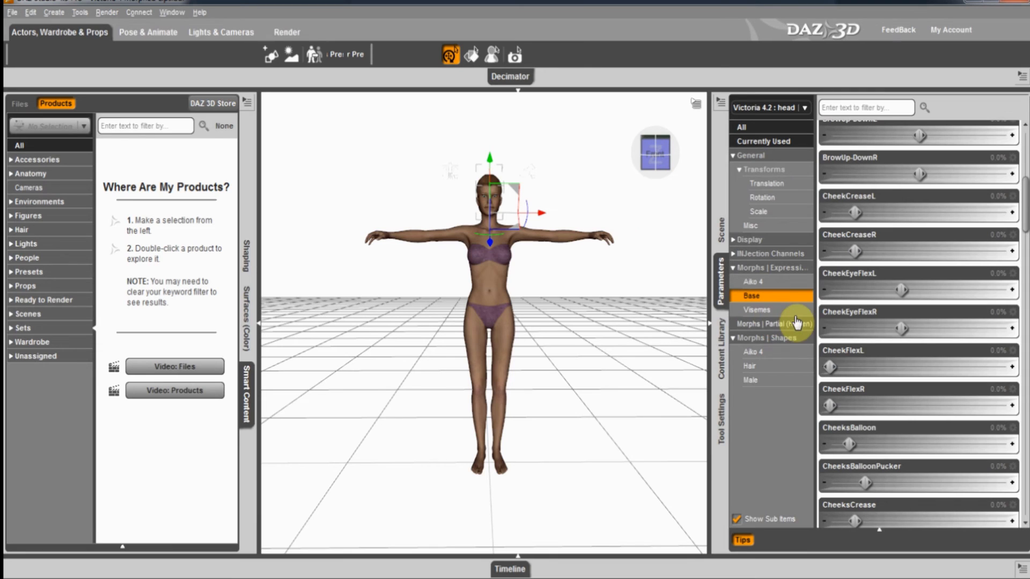
click(780, 311)
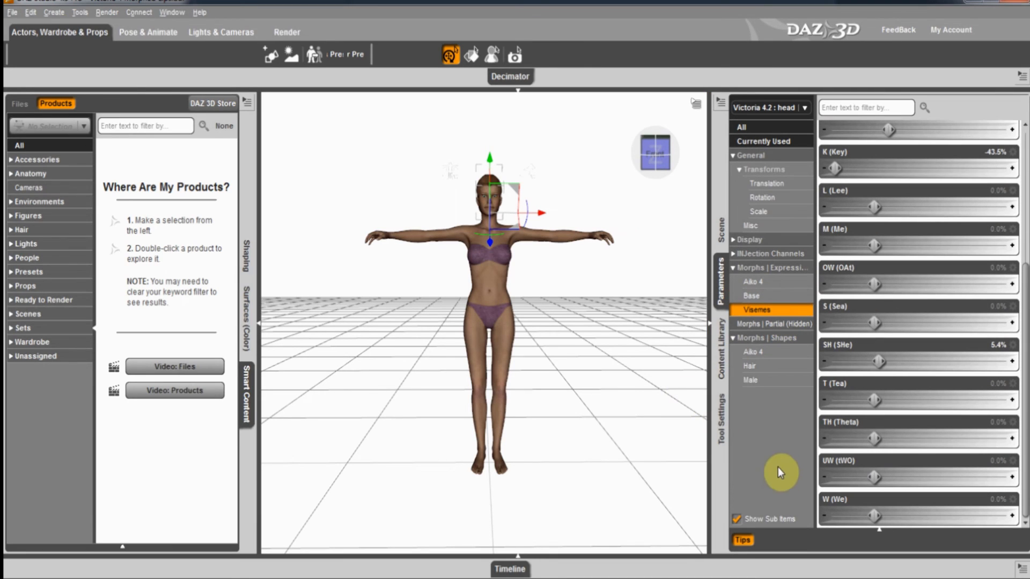
scroll(879, 147, up, 1)
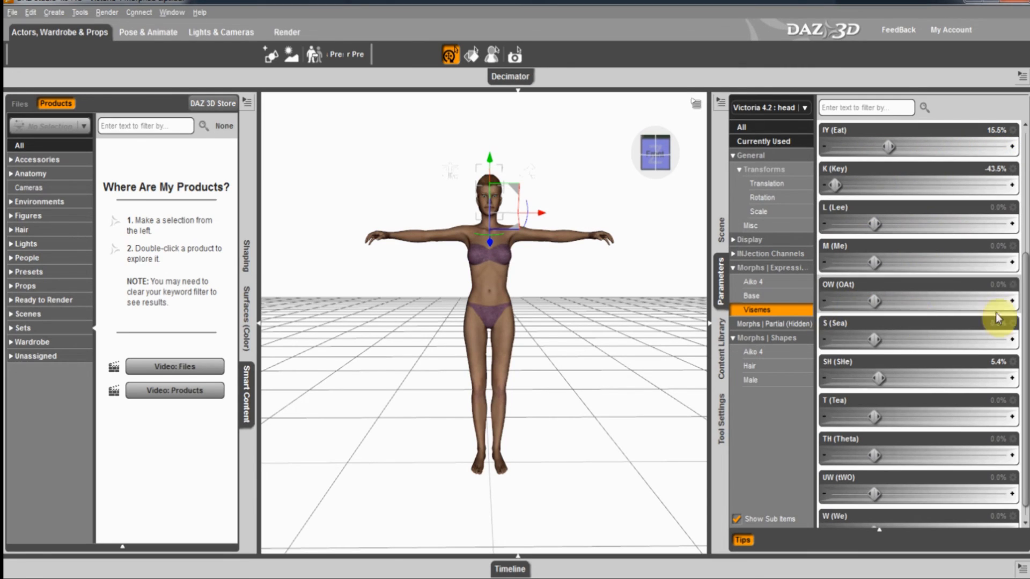
scroll(1021, 295, down, 1)
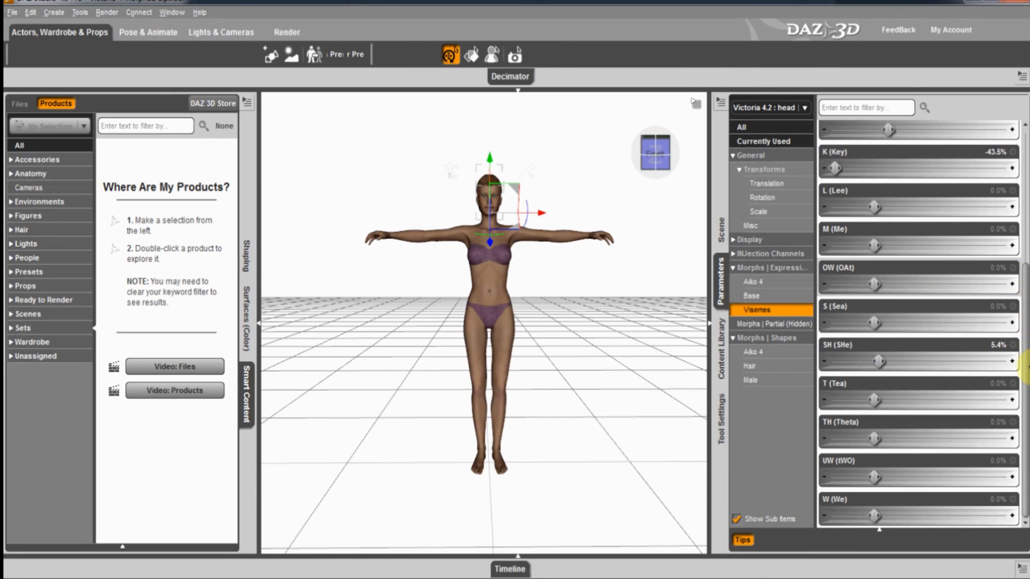
Show the timeline at frame 2 and zoom in on Victoria's face.
click(518, 565)
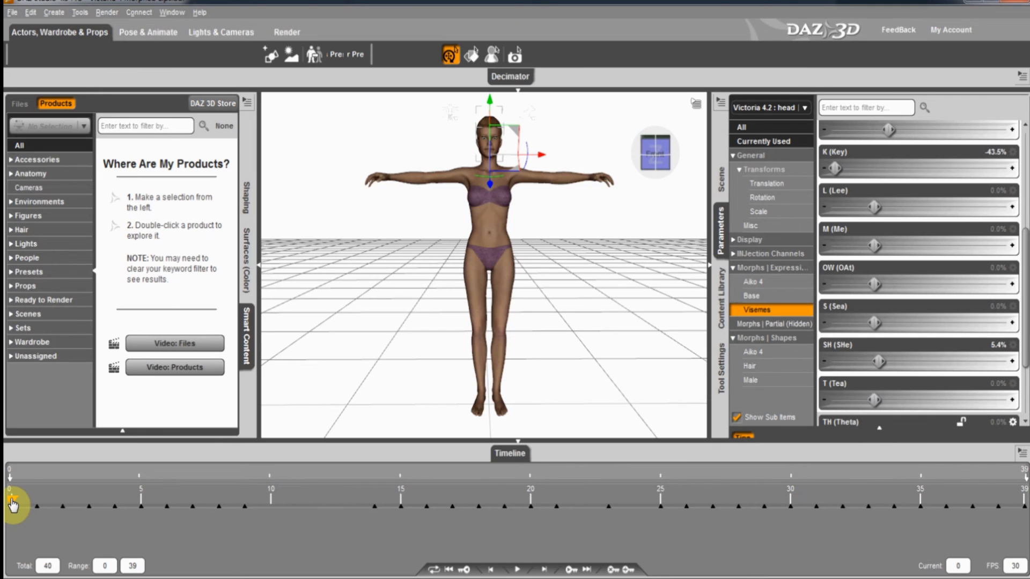
drag(13, 504, 60, 504)
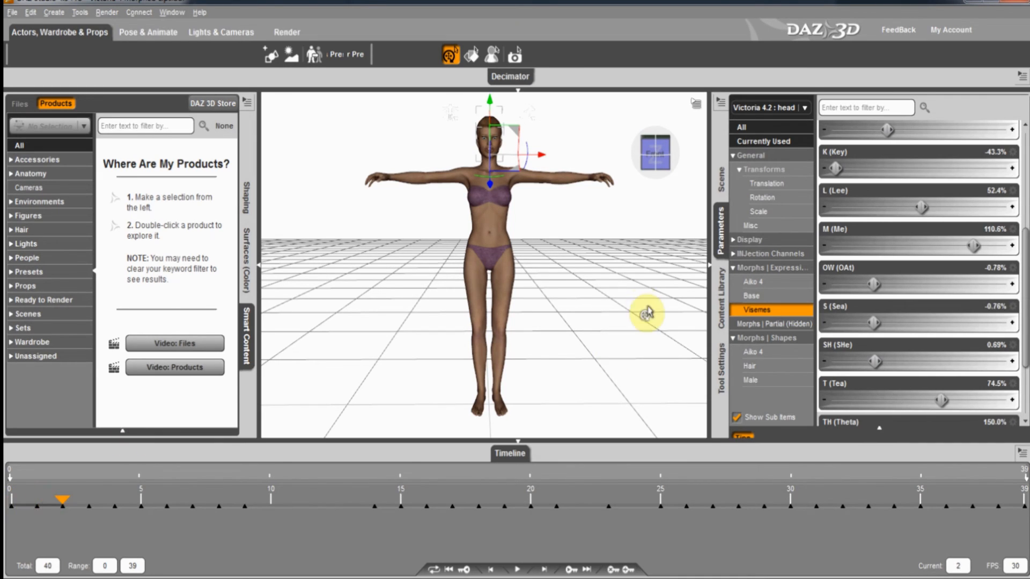
mouse_move(659, 211)
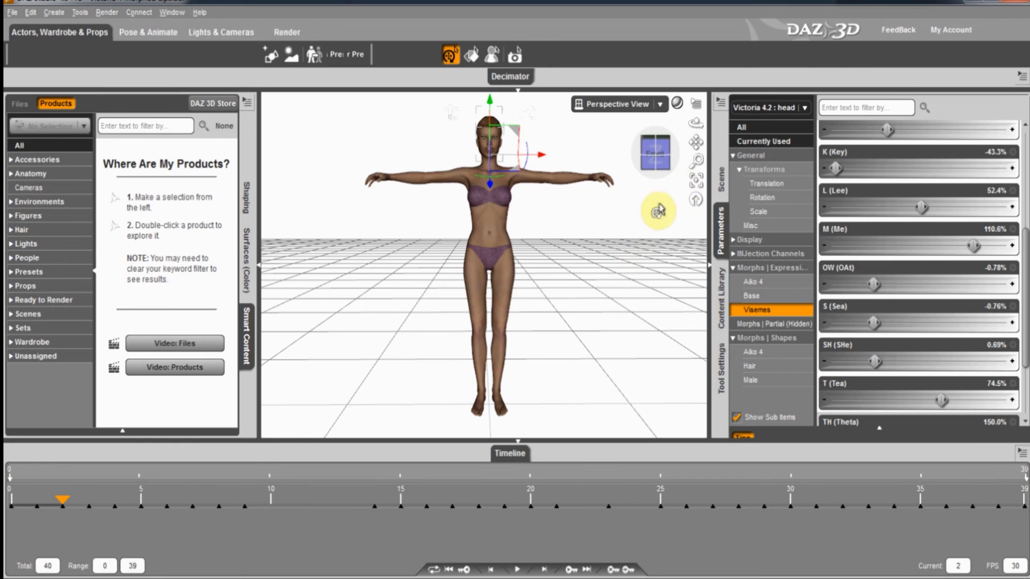
click(696, 181)
middle_drag(517, 287, 517, 287)
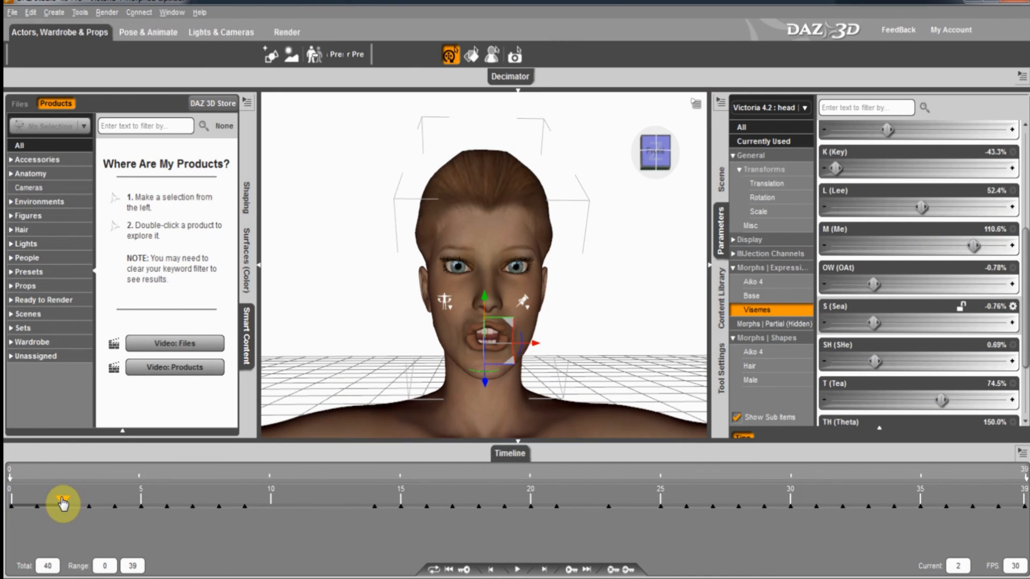
Scrub the timeline through frames 3, 4, 5, 8 and 14 to the last frame, 39, checking each viseme mouth pose.
drag(62, 503, 86, 506)
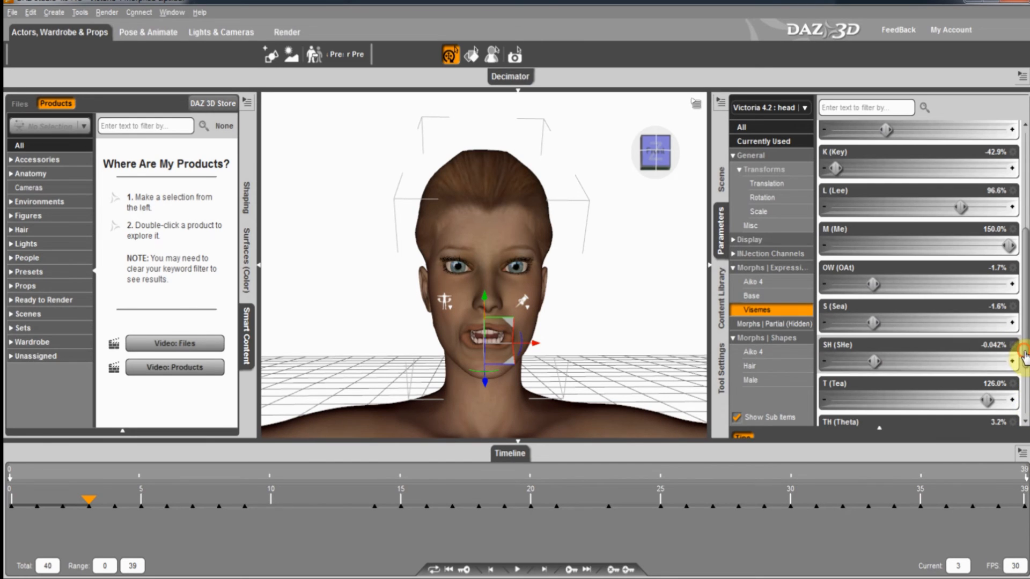
scroll(1024, 357, down, 3)
scroll(1024, 400, down, 1)
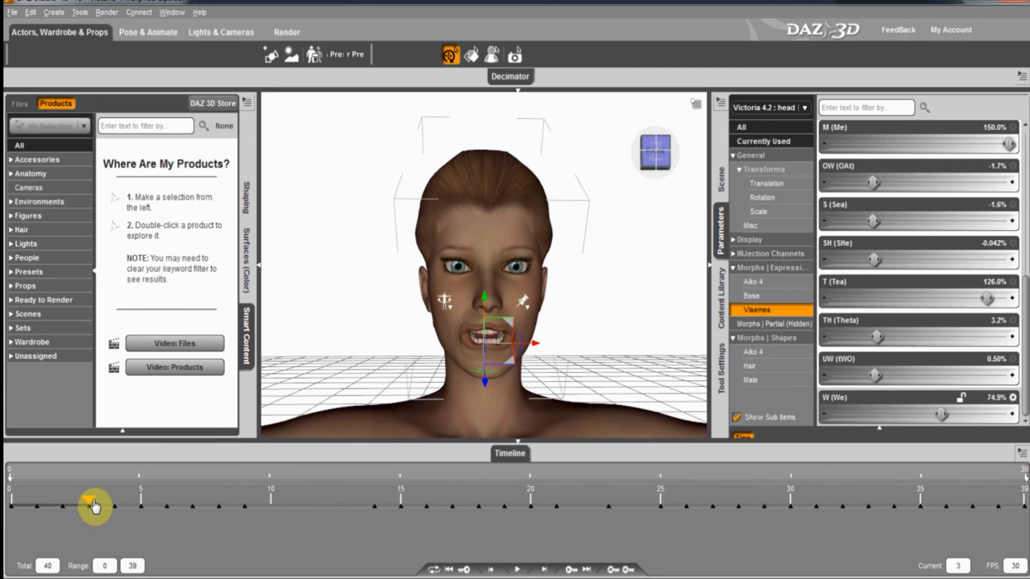
drag(94, 505, 105, 511)
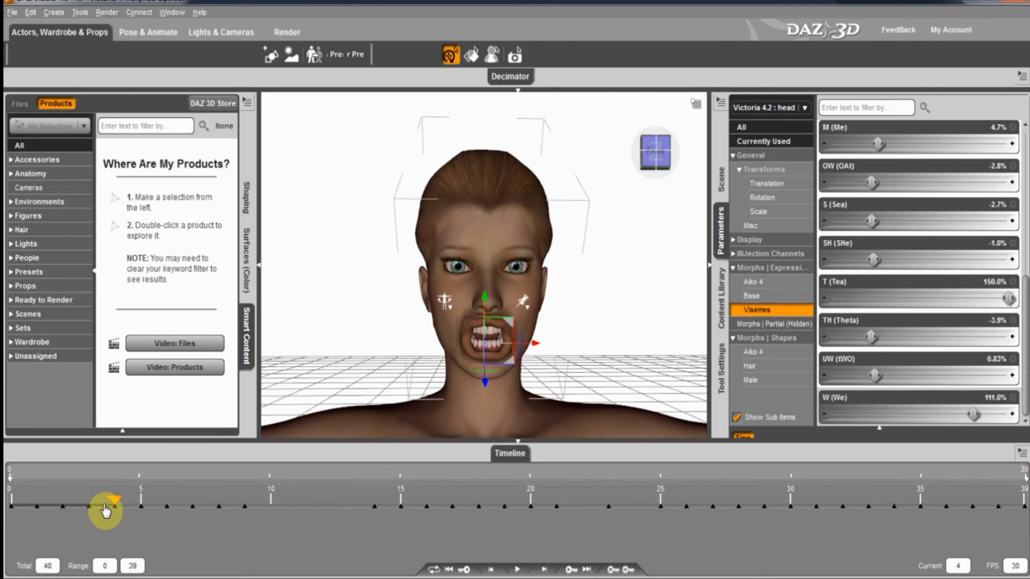
drag(106, 511, 198, 534)
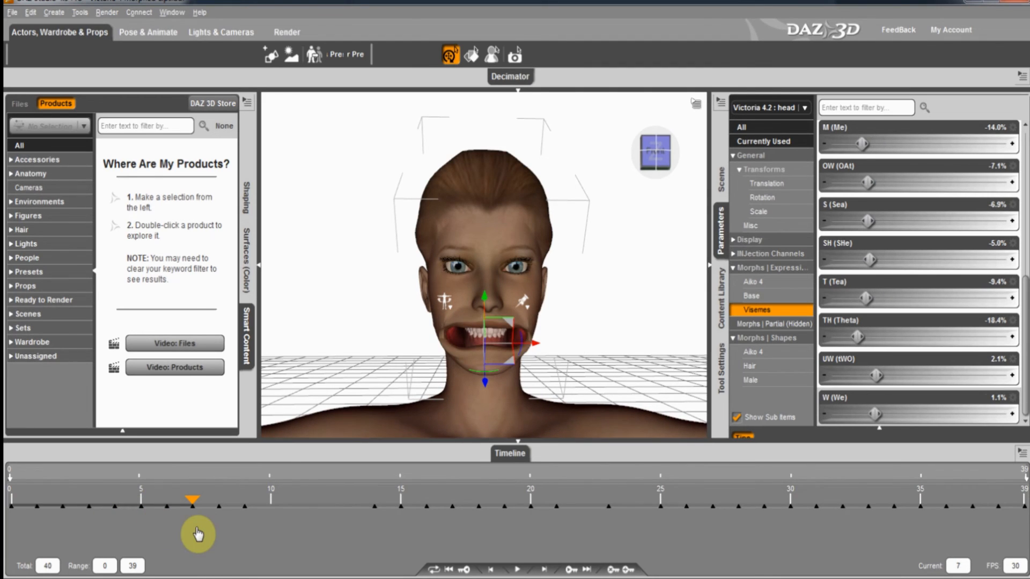
drag(198, 535, 248, 540)
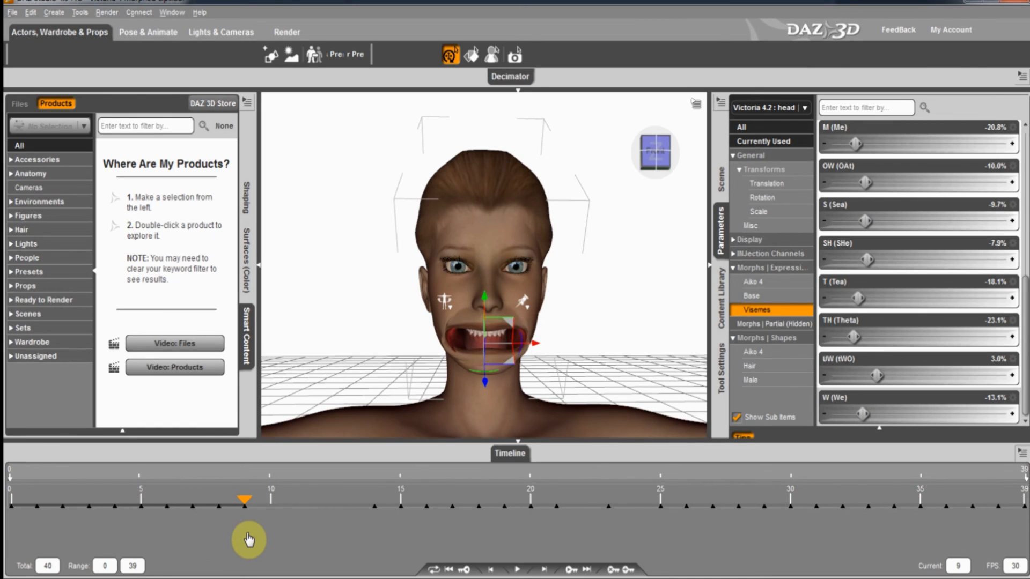
drag(248, 540, 370, 551)
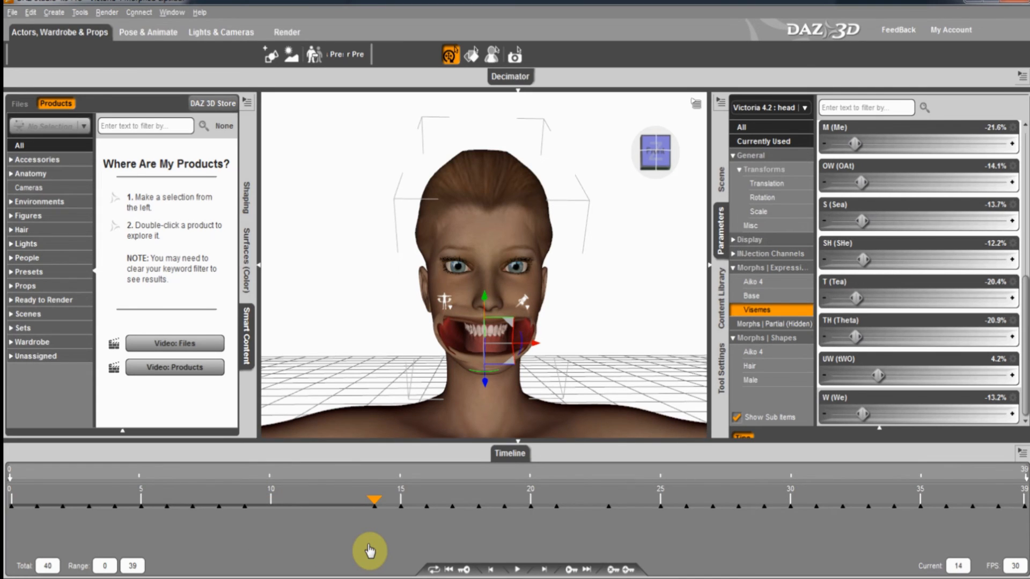
drag(384, 508, 1025, 553)
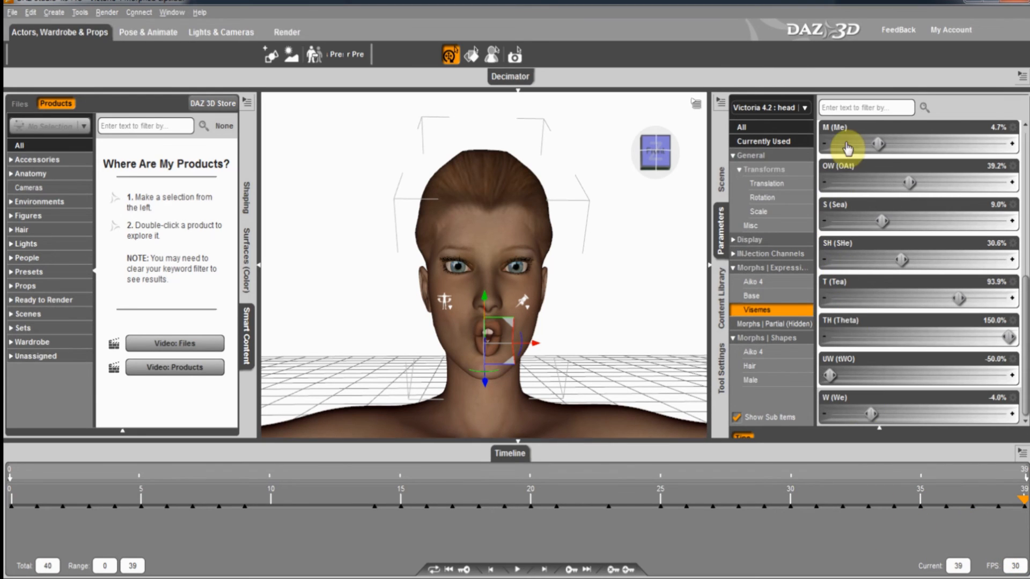
Zoom out and close the timeline panel.
scroll(853, 161, up, 1)
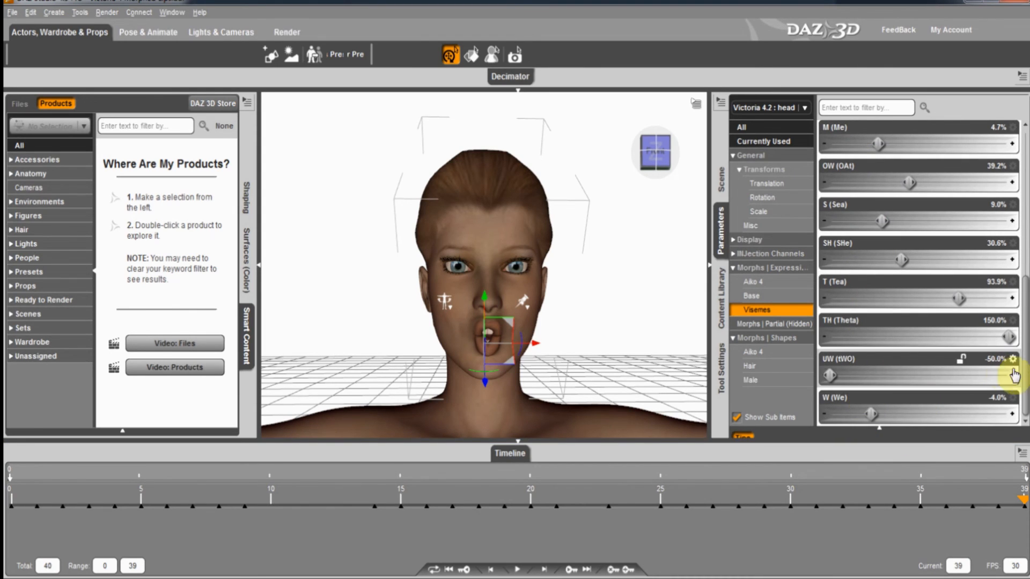
drag(1025, 381, 1026, 232)
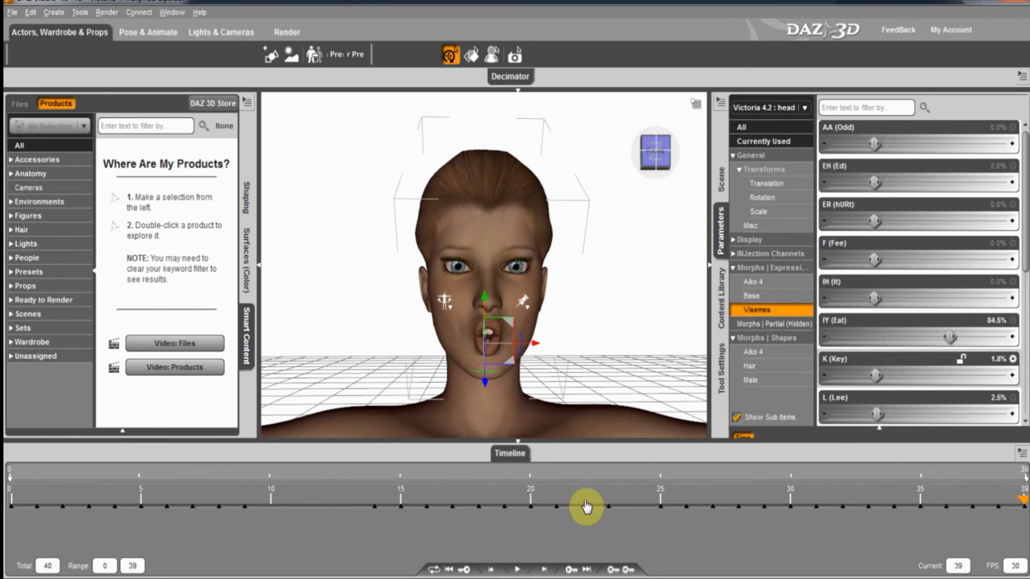
click(518, 446)
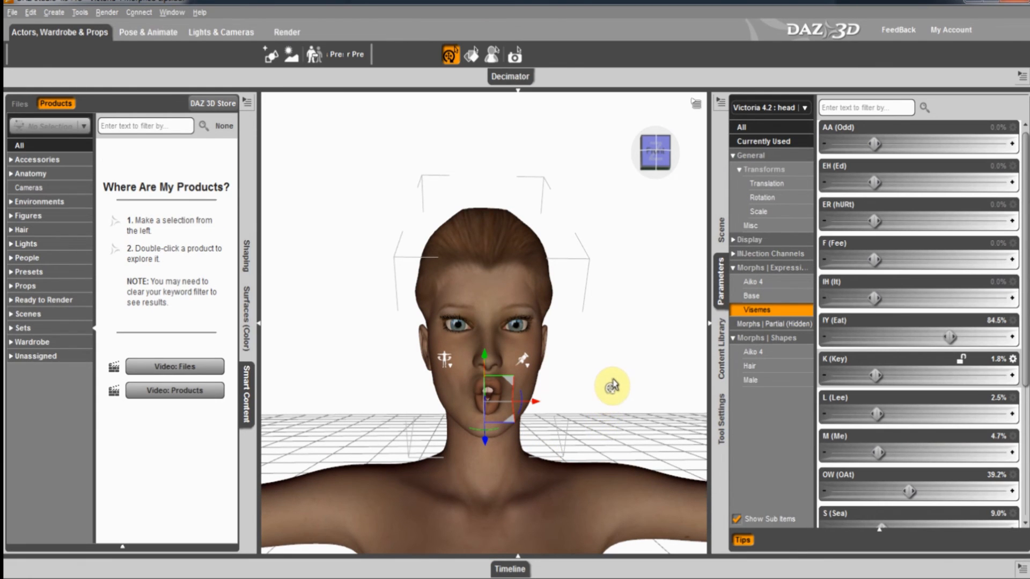
Orbit and pan so Victoria shows from head down to the hips.
scroll(613, 378, up, 3)
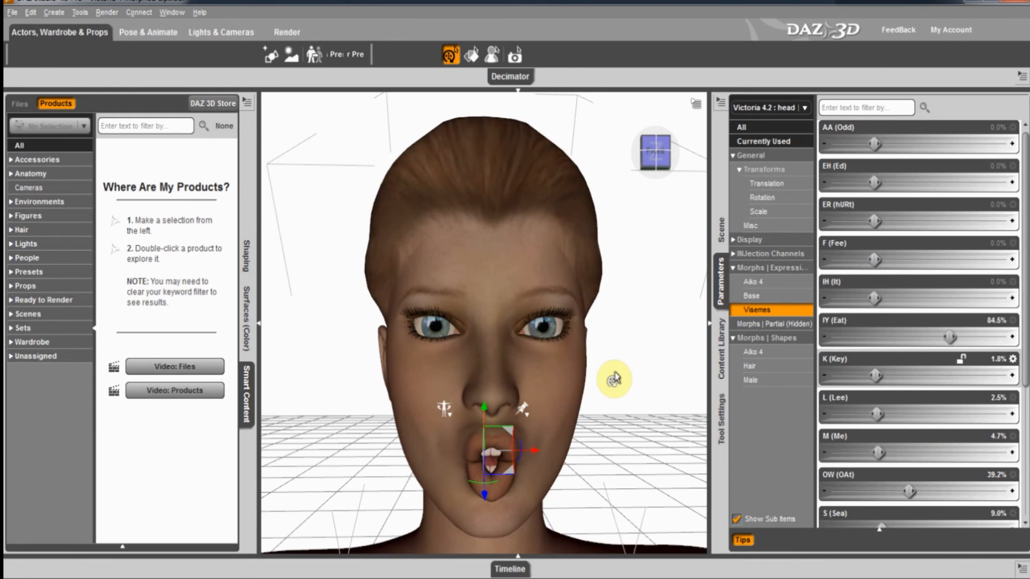
mouse_move(651, 166)
mouse_down()
mouse_move(517, 288)
mouse_move(471, 284)
mouse_move(517, 285)
mouse_up()
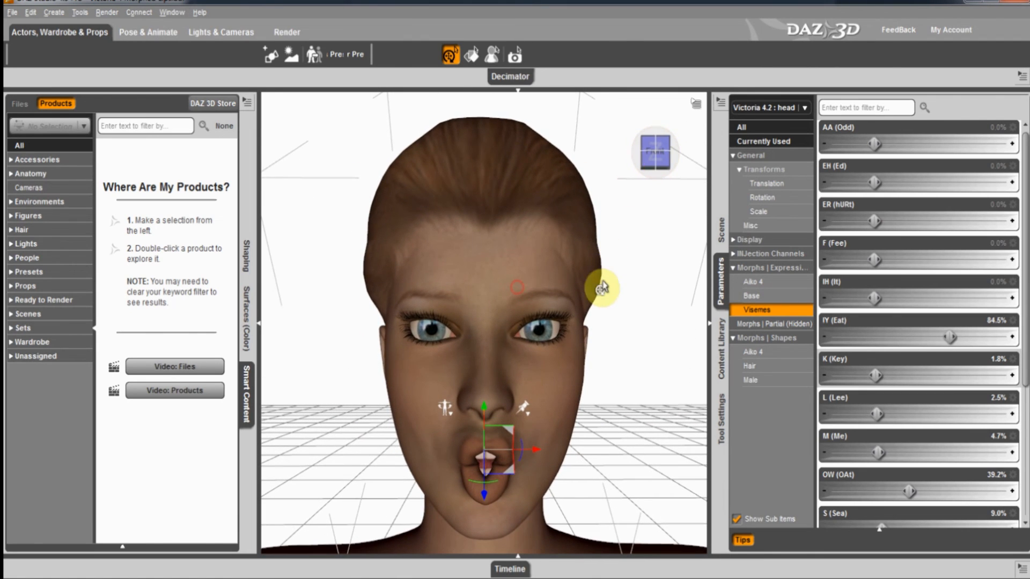
scroll(610, 294, down, 5)
scroll(611, 294, down, 3)
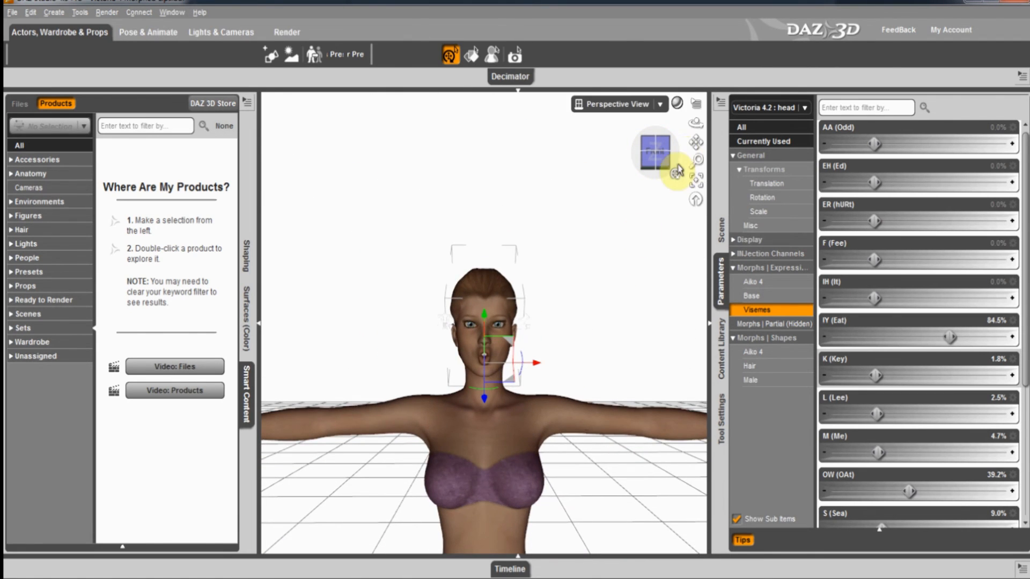
drag(517, 286, 517, 284)
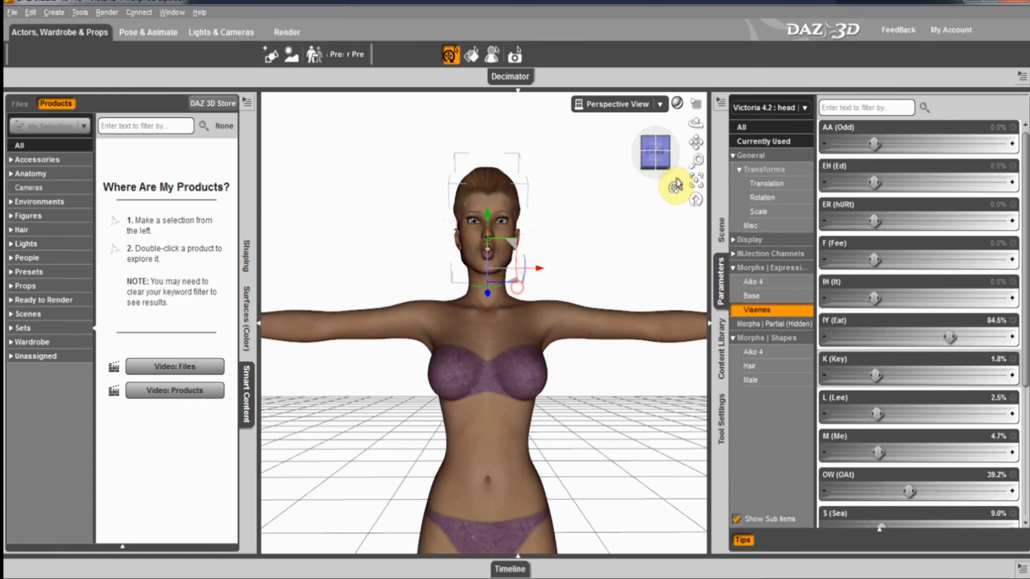
drag(664, 161, 524, 271)
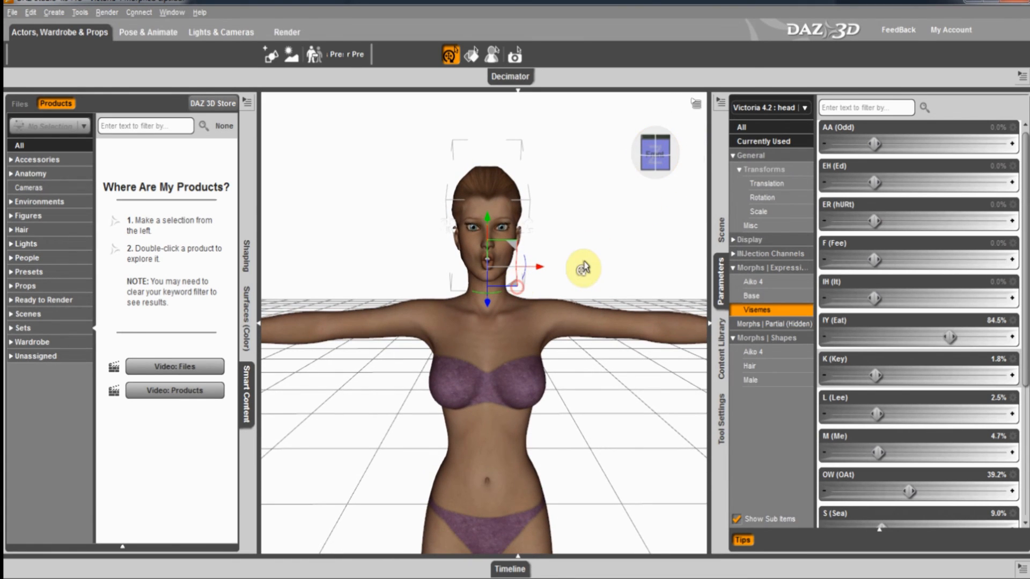
Open the Decimator, select everything in the scene and prepare Victoria for decimation.
click(517, 96)
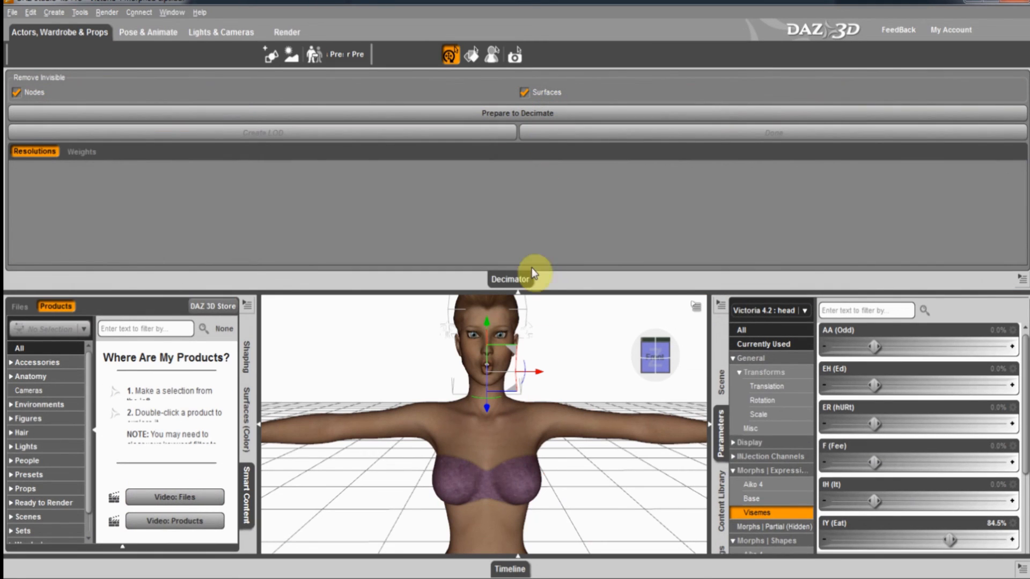
right_click(329, 364)
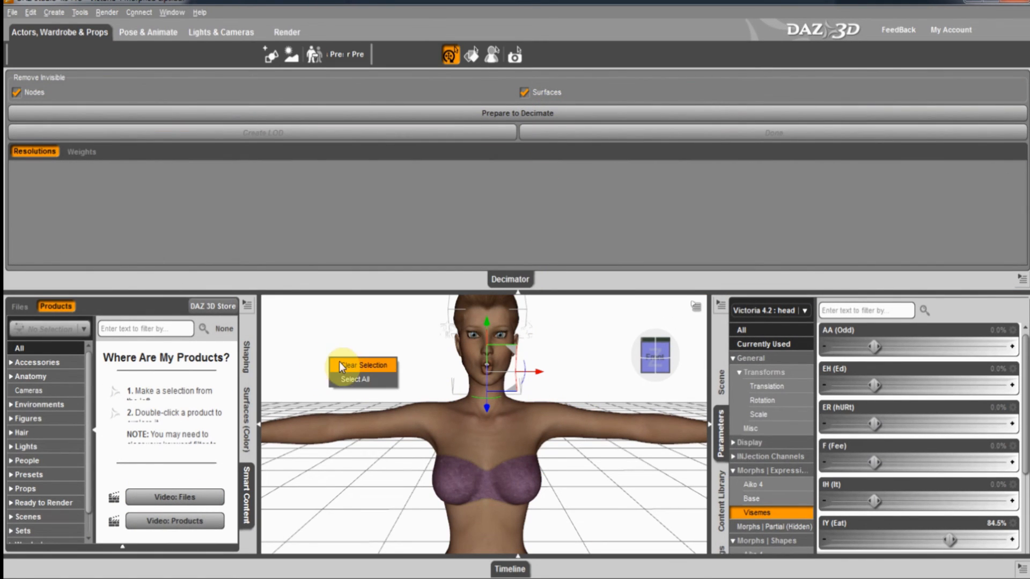
click(352, 378)
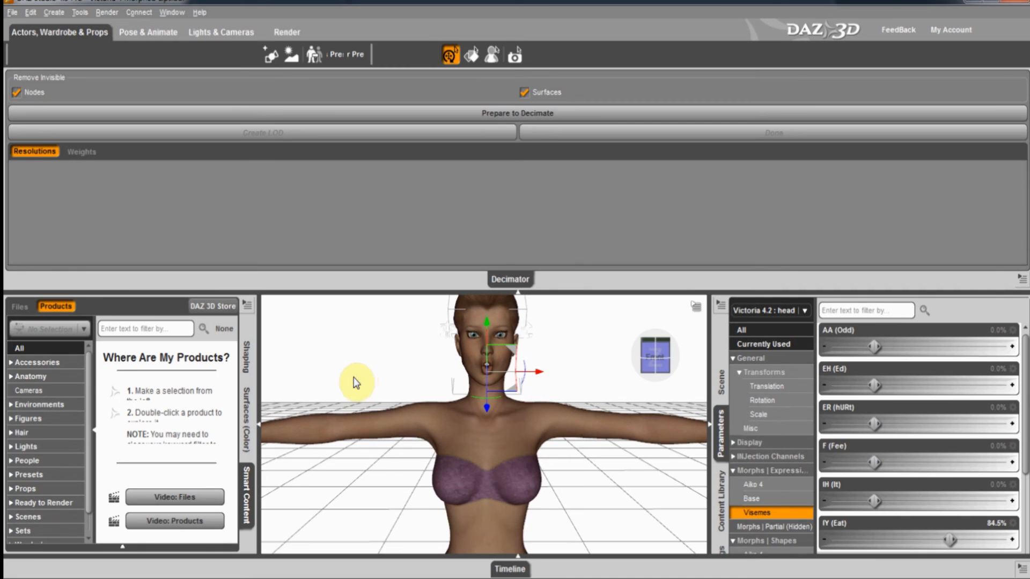
click(82, 153)
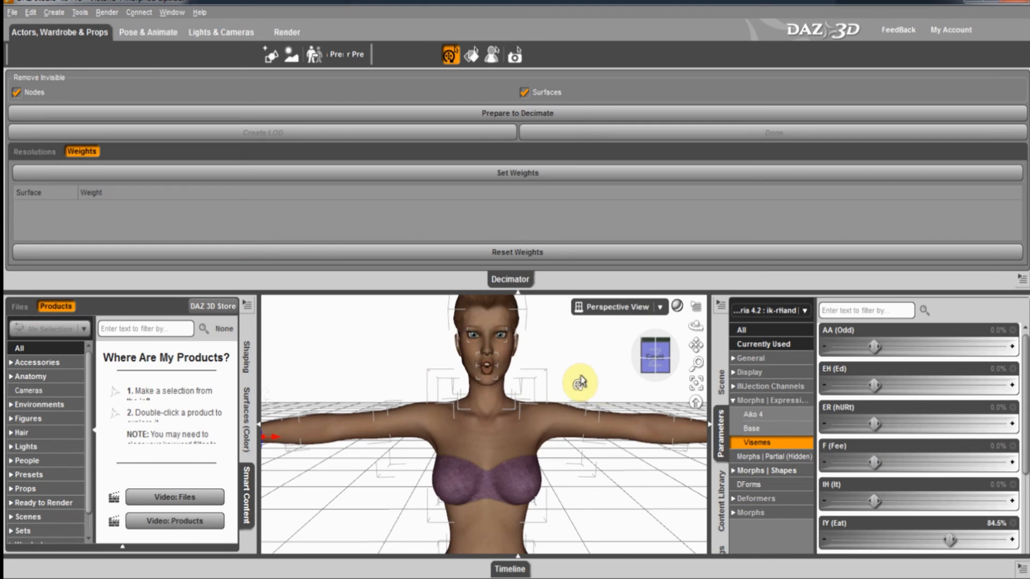
click(555, 425)
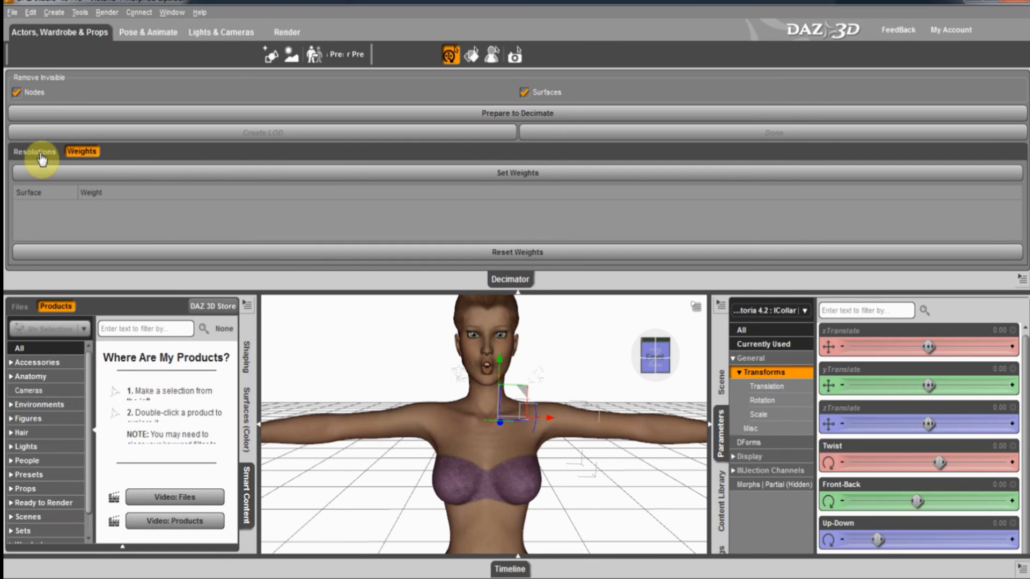
click(507, 115)
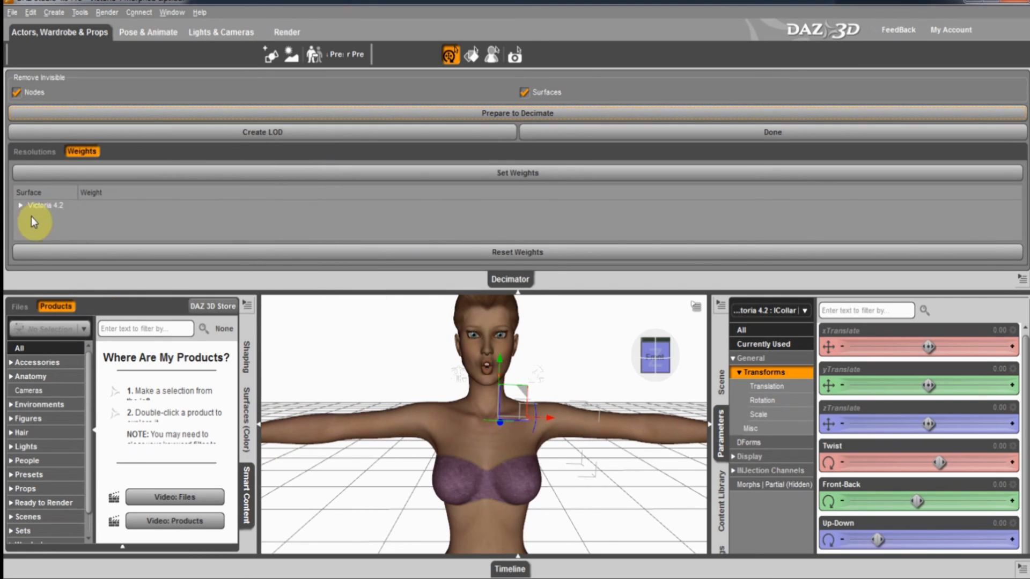
Expand Victoria 4.2's surface list and review the surfaces from 1_Lip to 2_SkinHead.
click(21, 206)
click(59, 224)
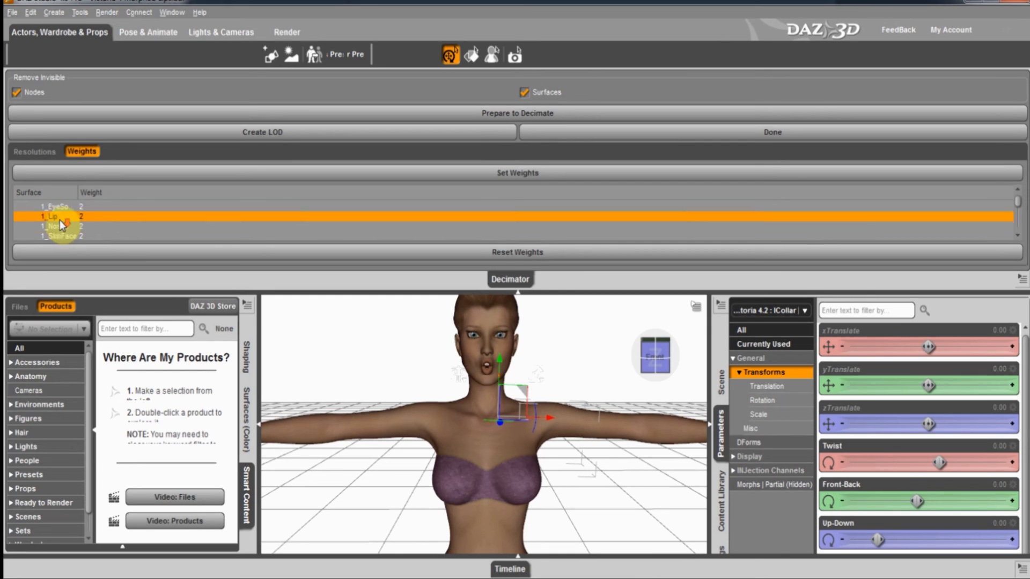
scroll(60, 220, down, 3)
click(66, 211)
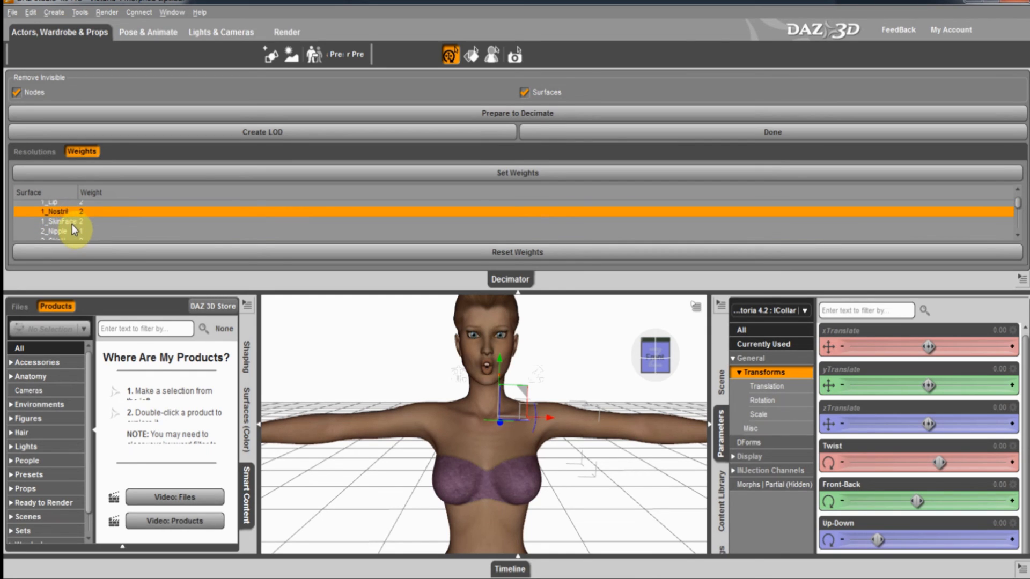
click(72, 224)
click(70, 231)
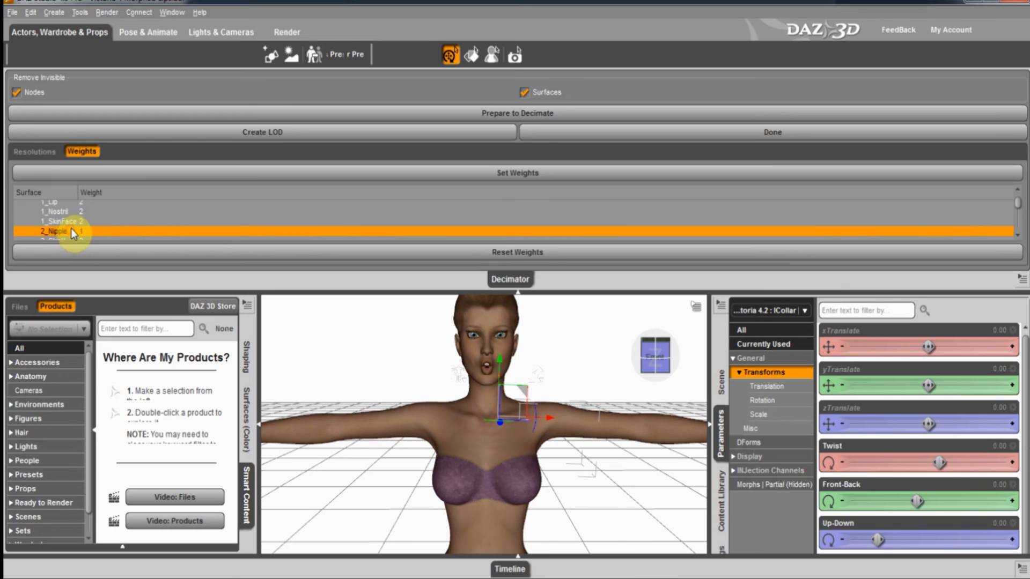
scroll(71, 227, down, 3)
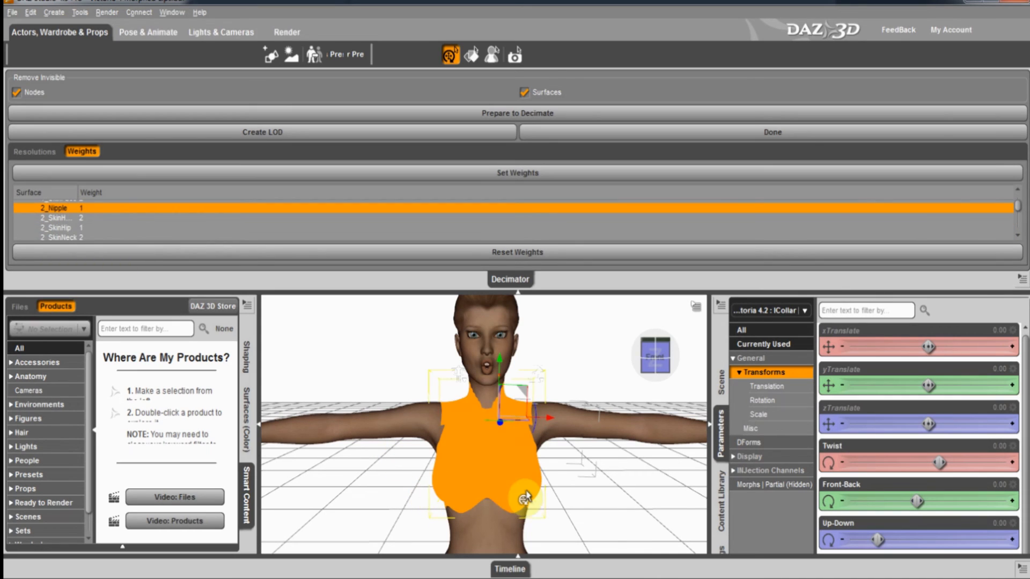
click(63, 218)
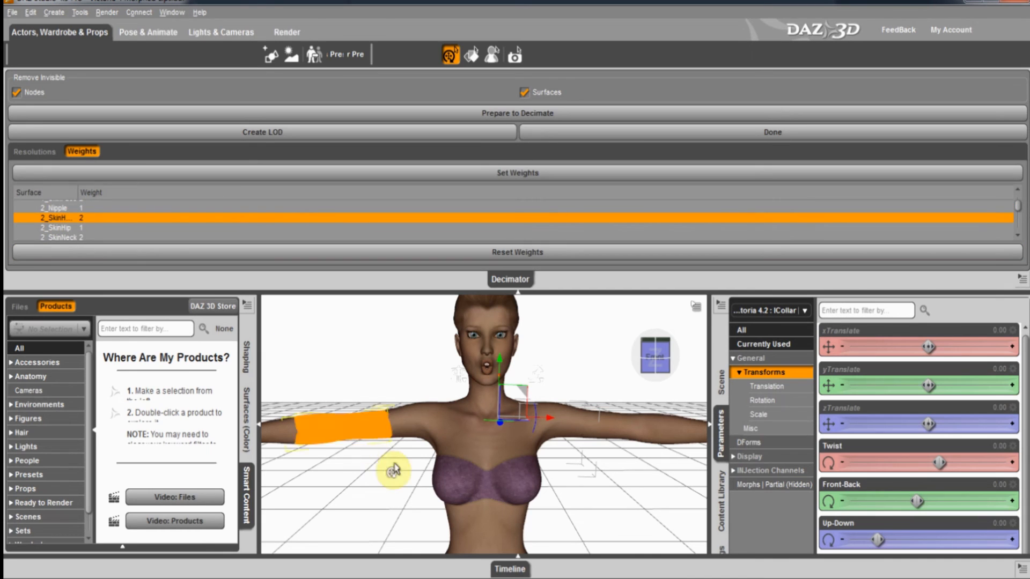
mouse_move(692, 367)
drag(695, 348, 517, 289)
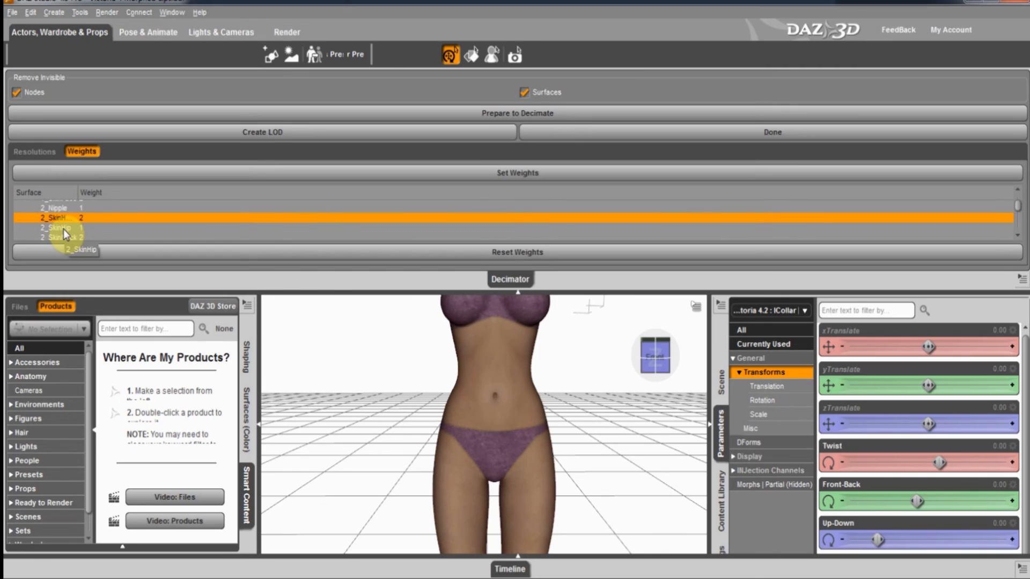
Widen the Surface column and browse the 2_SkinHip, 5_Cornea and 6_Eyelash surfaces.
drag(80, 195, 140, 195)
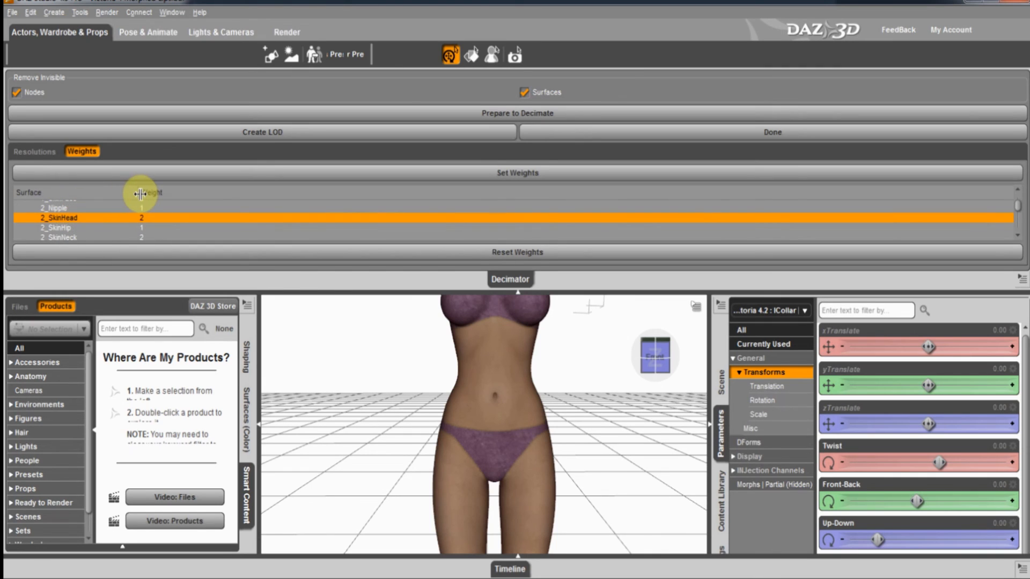
click(80, 227)
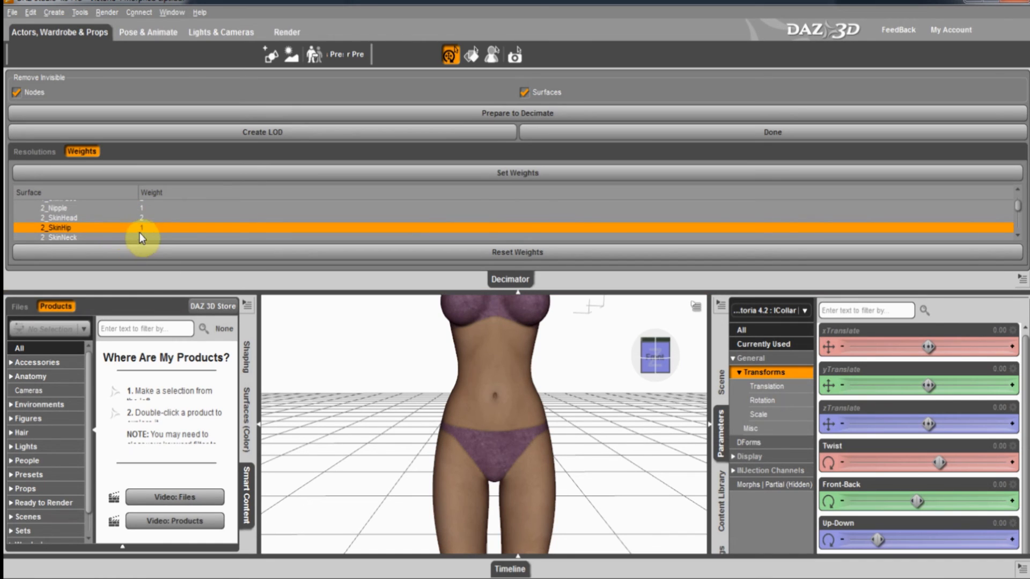
scroll(143, 220, down, 1)
scroll(144, 220, down, 3)
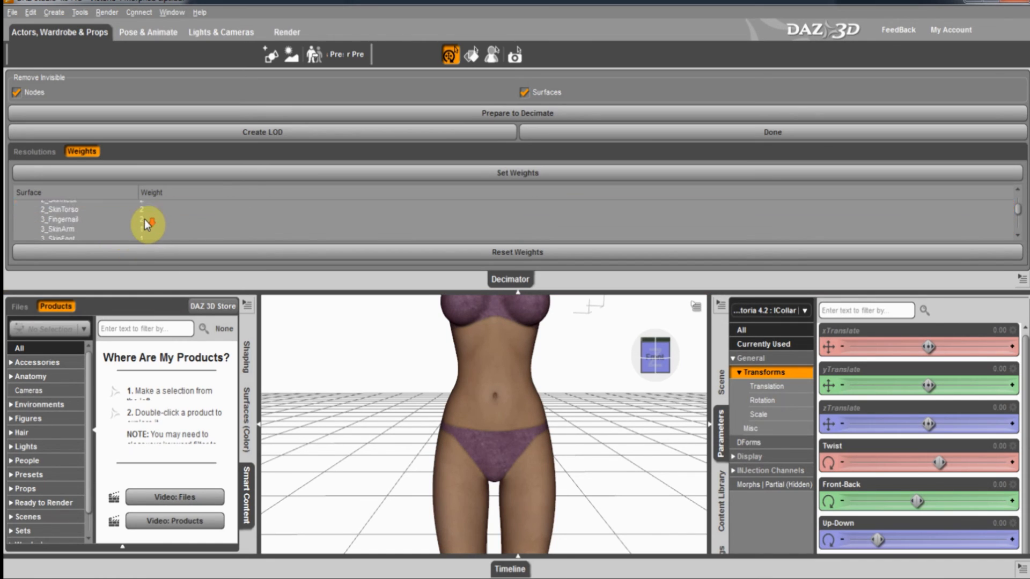
scroll(143, 220, down, 4)
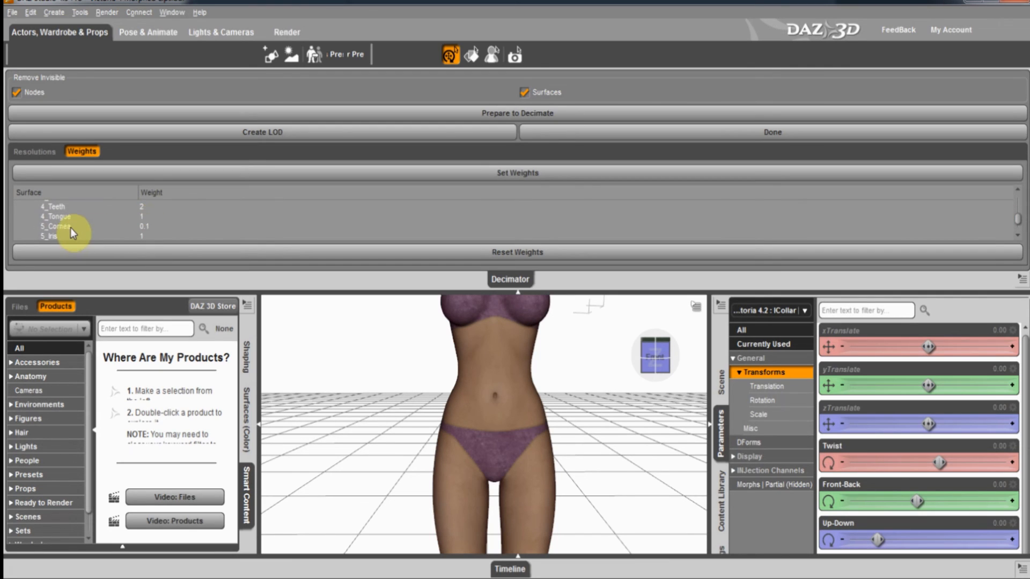
click(69, 227)
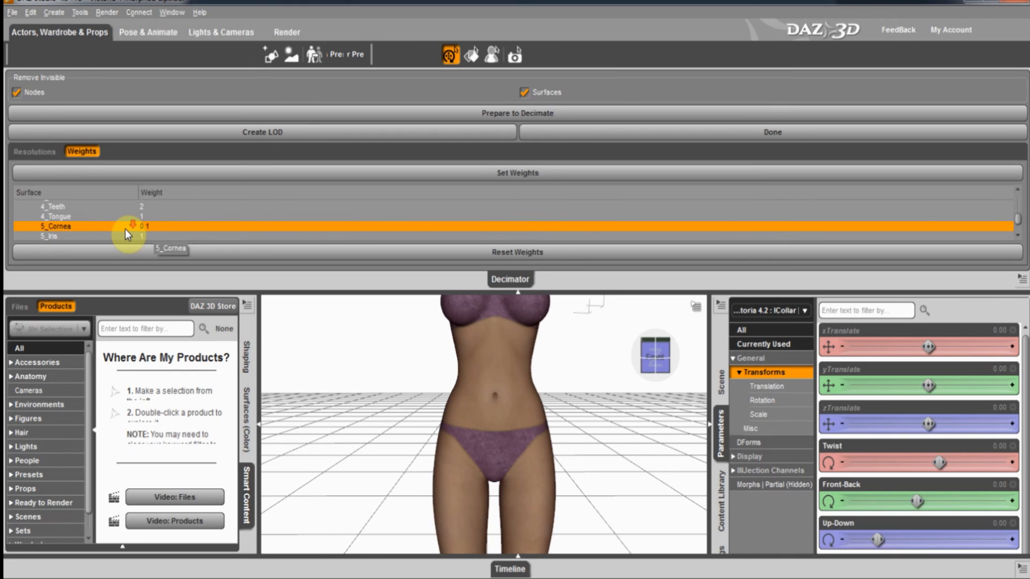
scroll(124, 230, down, 1)
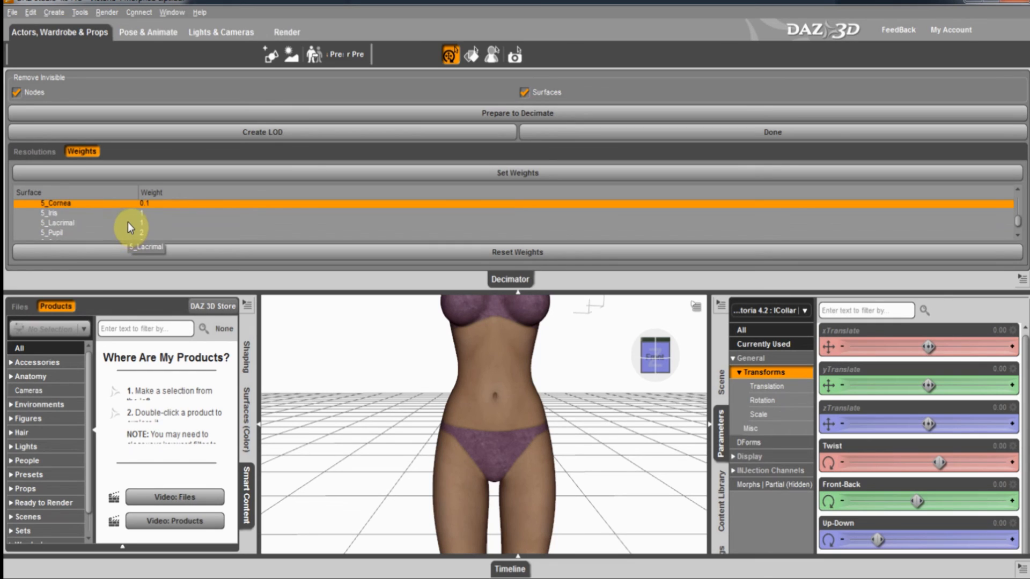
scroll(130, 217, down, 2)
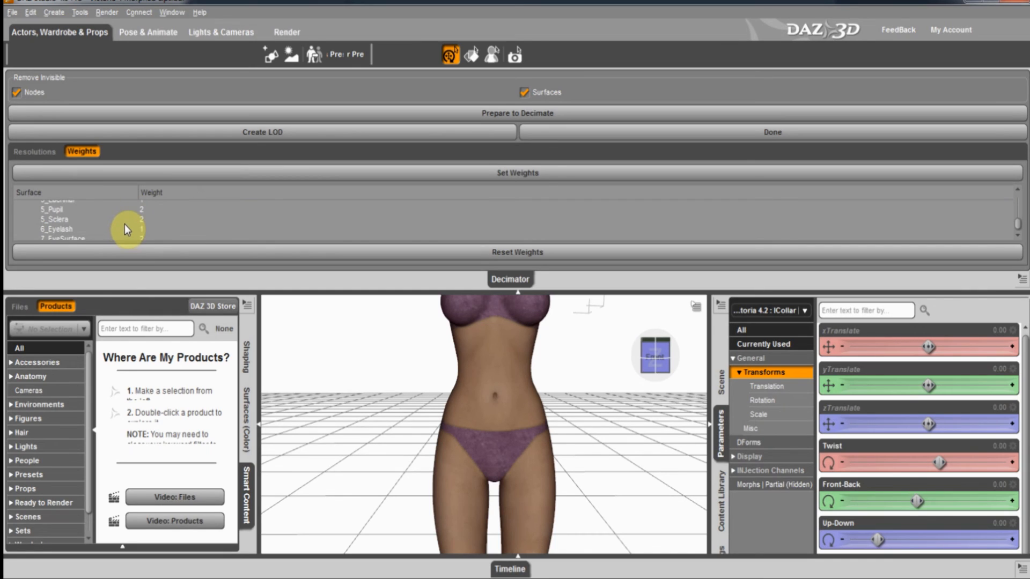
click(122, 230)
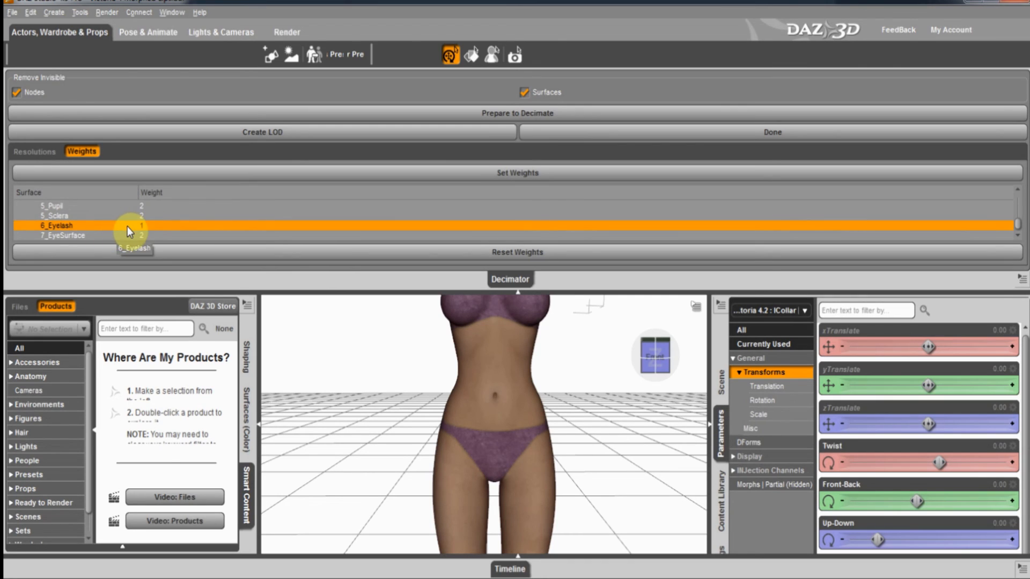
scroll(127, 226, up, 3)
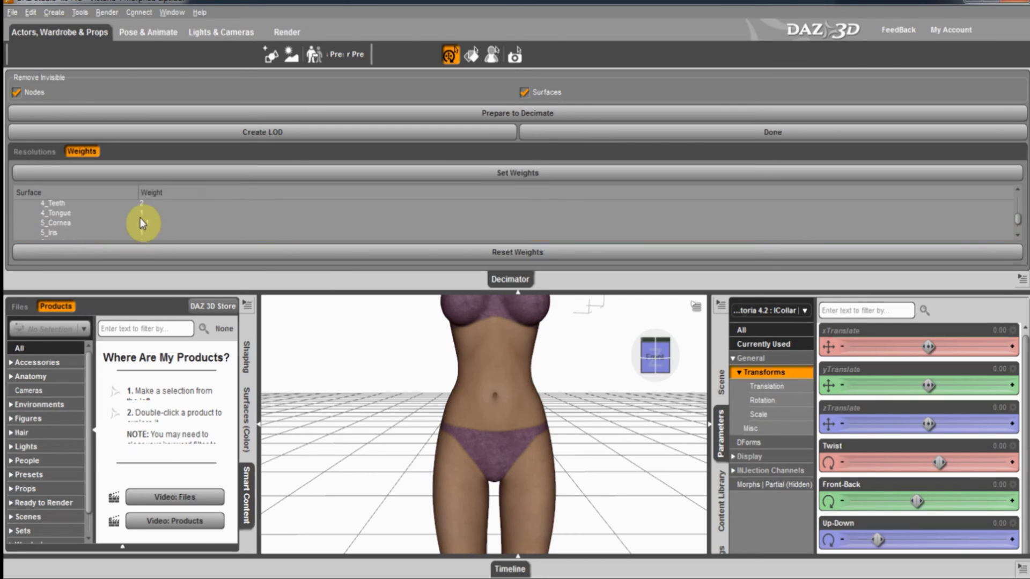
Set the 5_Cornea weight to 0.1 and check the resolution, still at 100%.
double_click(141, 222)
text(0.1)
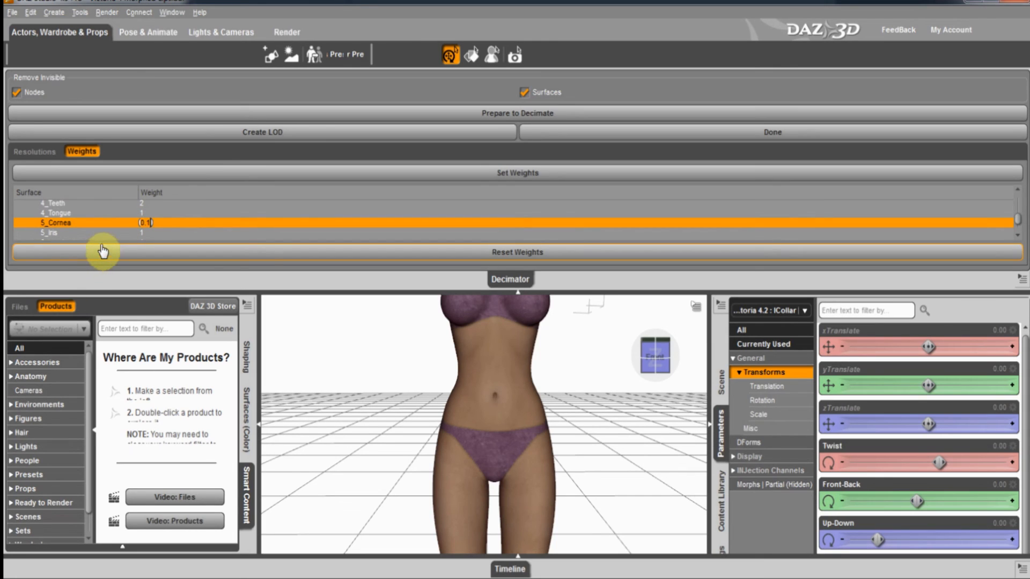
key(Return)
scroll(119, 223, up, 3)
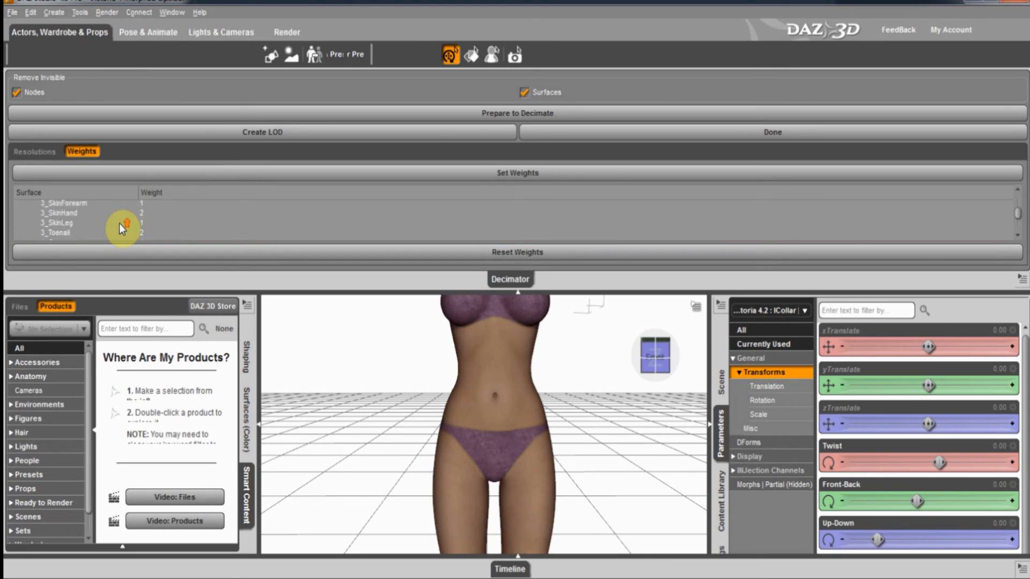
scroll(119, 224, up, 3)
click(46, 156)
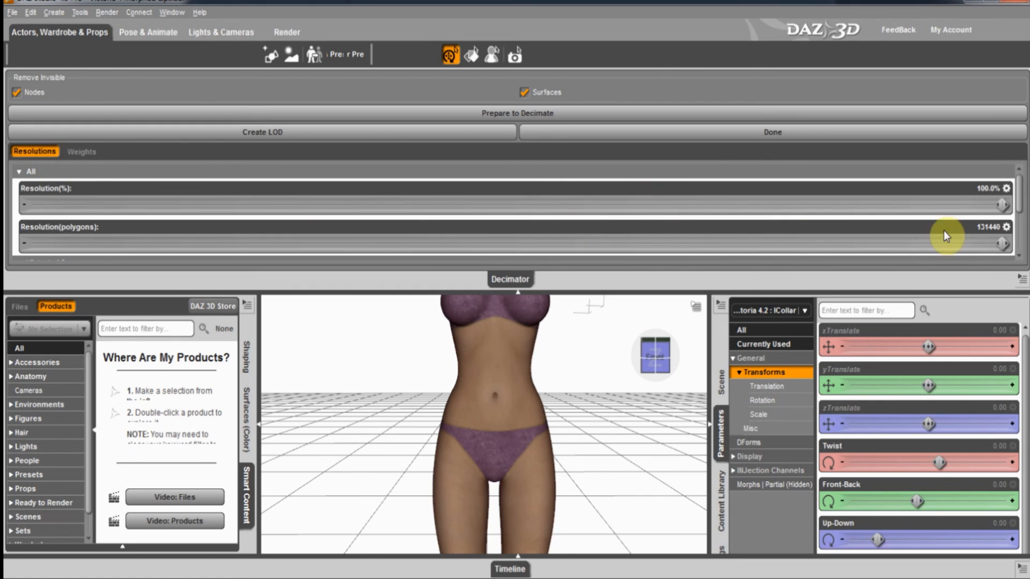
Pan, orbit and zoom to frame Victoria's head in a centred close-up.
mouse_move(655, 368)
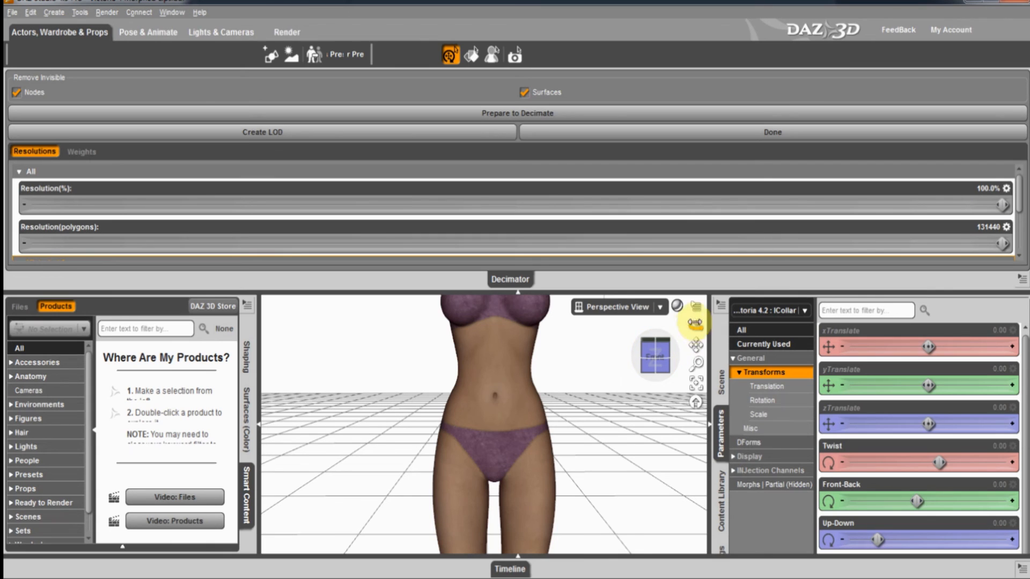
drag(695, 344, 518, 293)
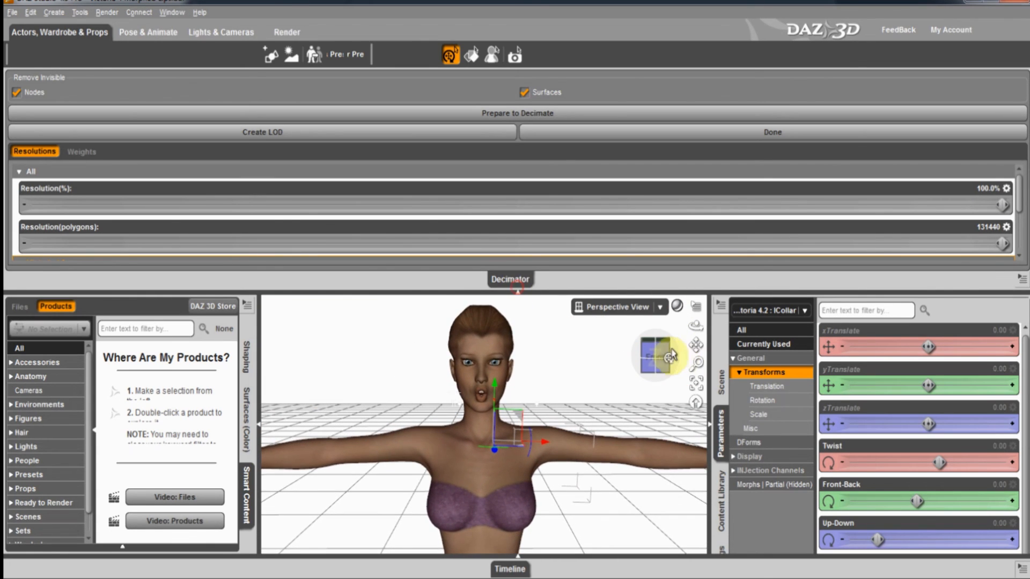
drag(657, 356, 517, 288)
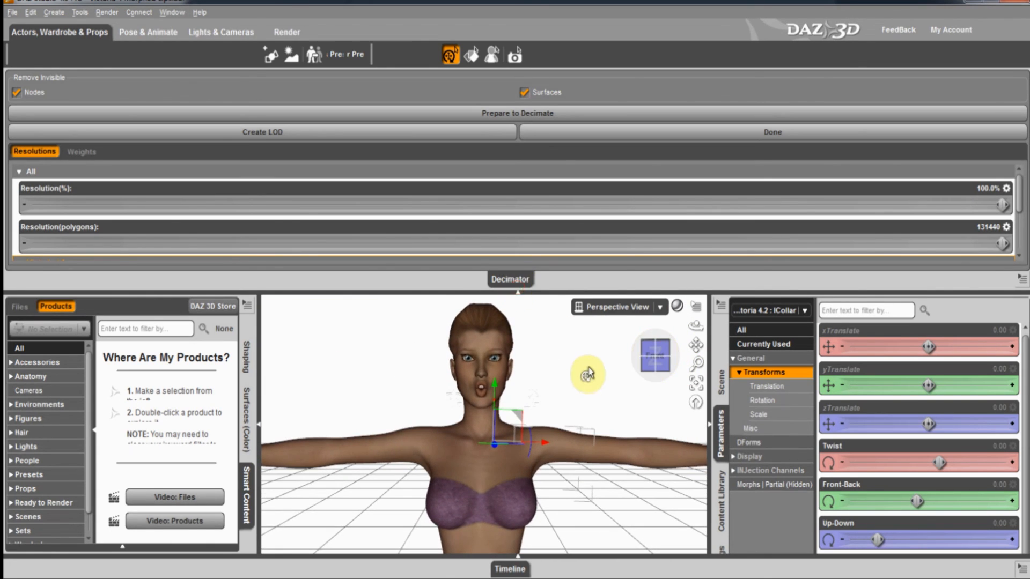
scroll(592, 371, up, 5)
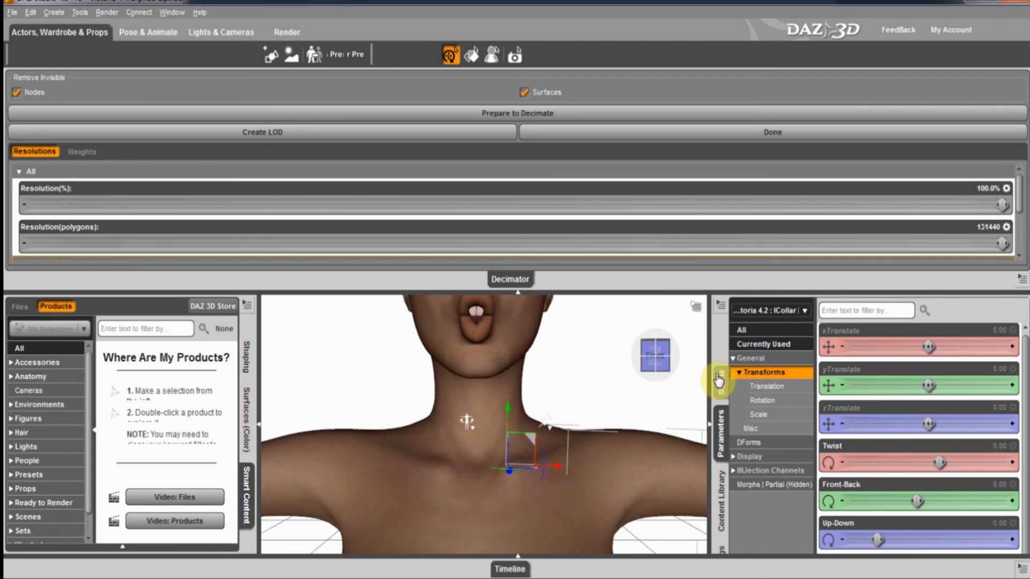
drag(695, 344, 517, 288)
drag(662, 351, 517, 290)
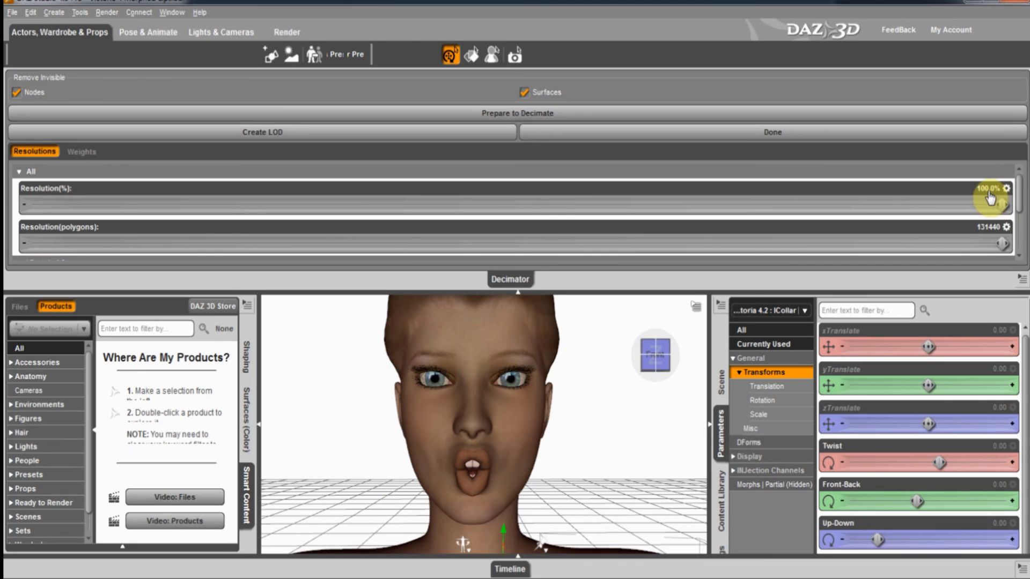
Try a 29999-polygon target, inspect the head, then return the resolution to 100%.
click(988, 228)
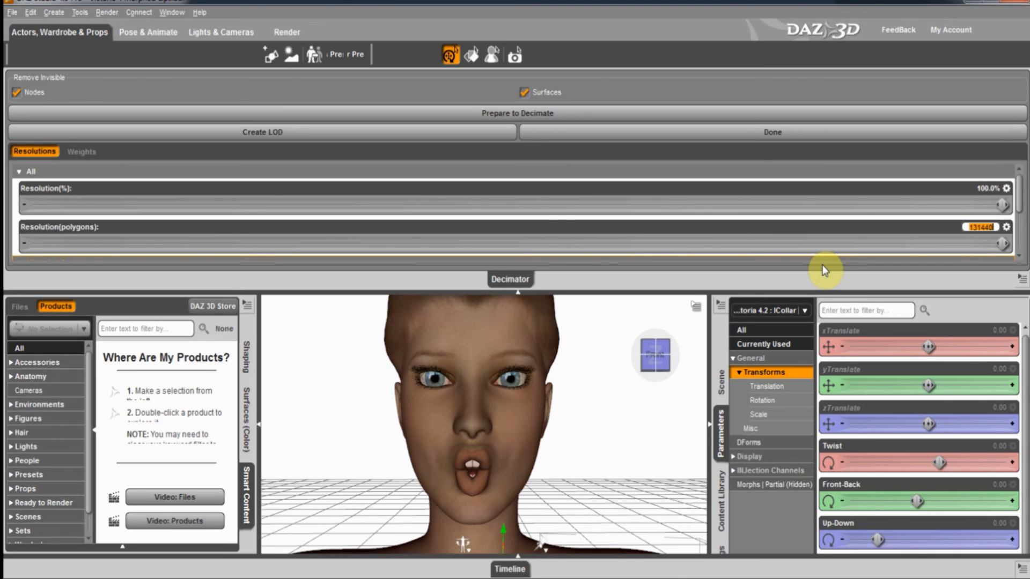
text(29999)
key(Return)
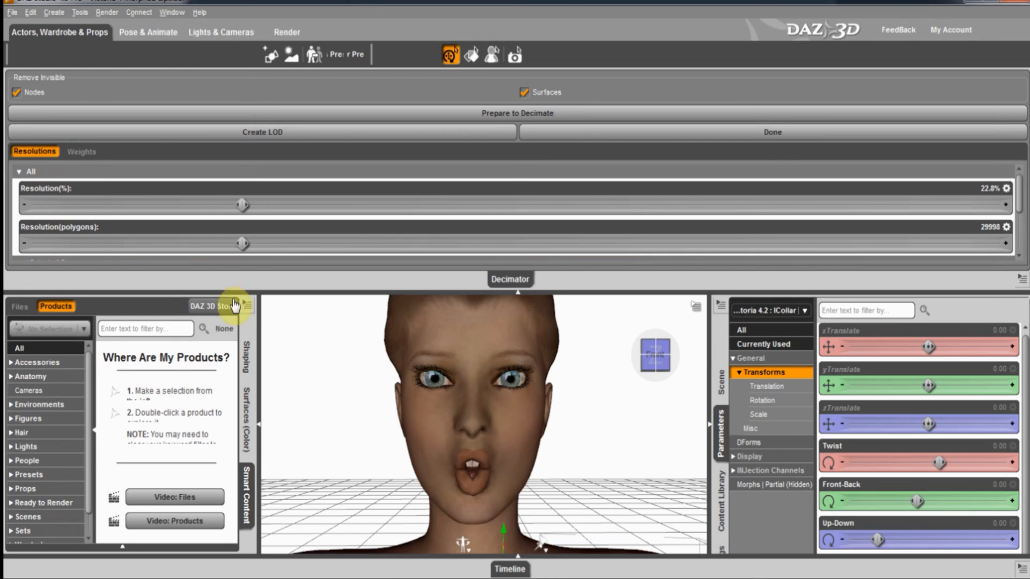
mouse_move(664, 357)
mouse_down()
mouse_move(510, 288)
mouse_move(551, 283)
mouse_move(517, 285)
mouse_up()
click(436, 384)
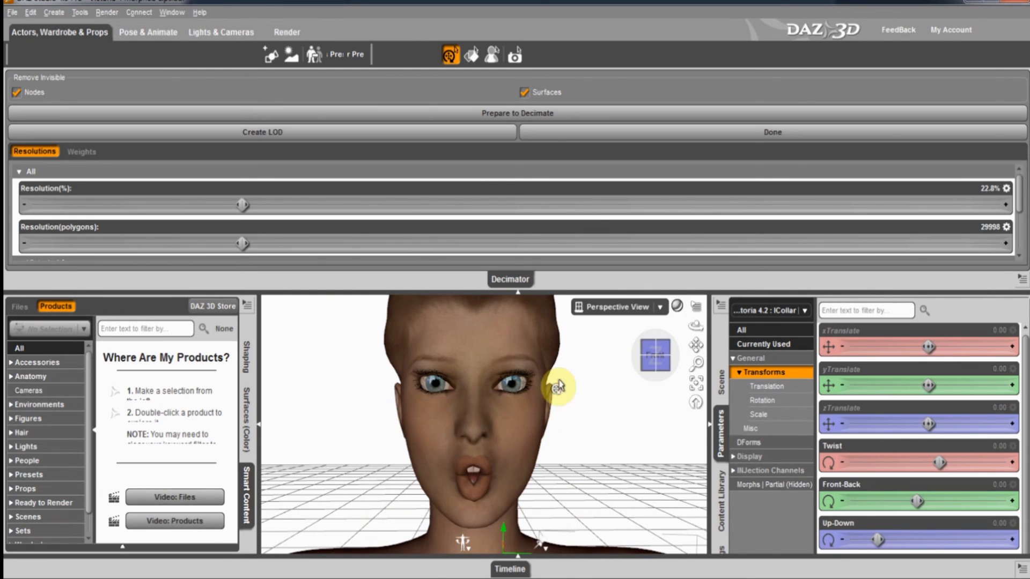
drag(517, 296, 517, 290)
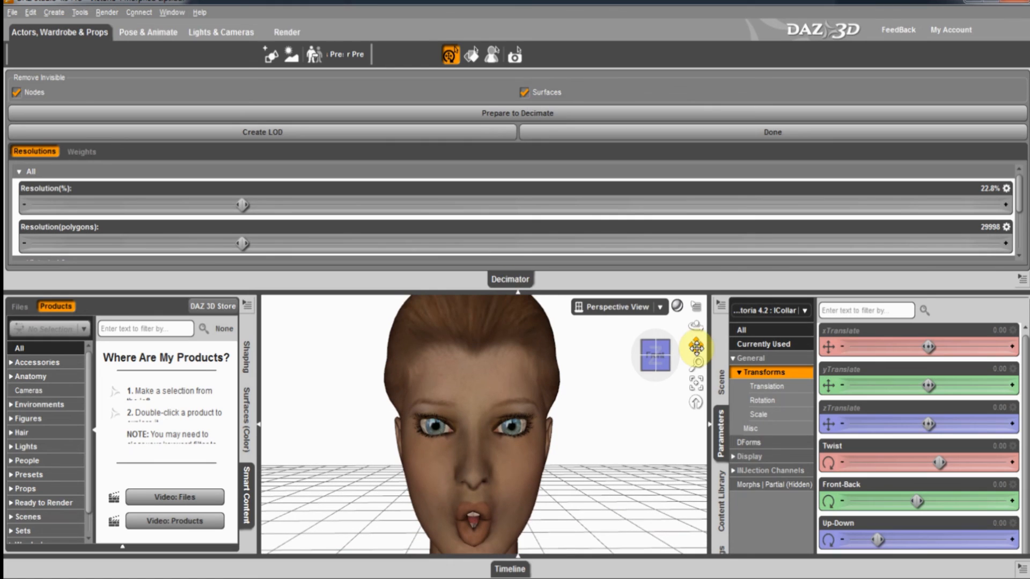
drag(692, 345, 517, 289)
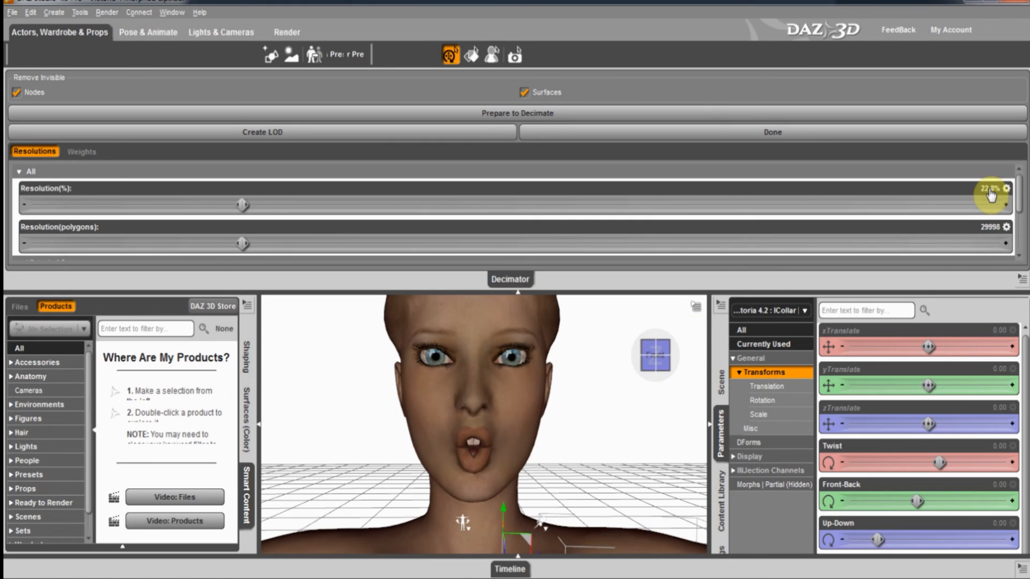
drag(244, 206, 338, 206)
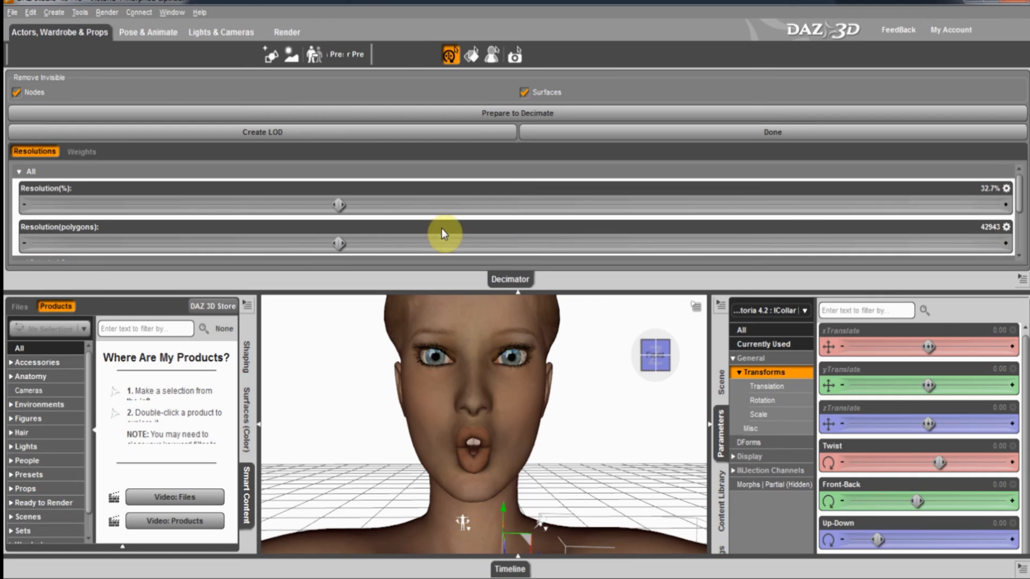
drag(338, 205, 776, 245)
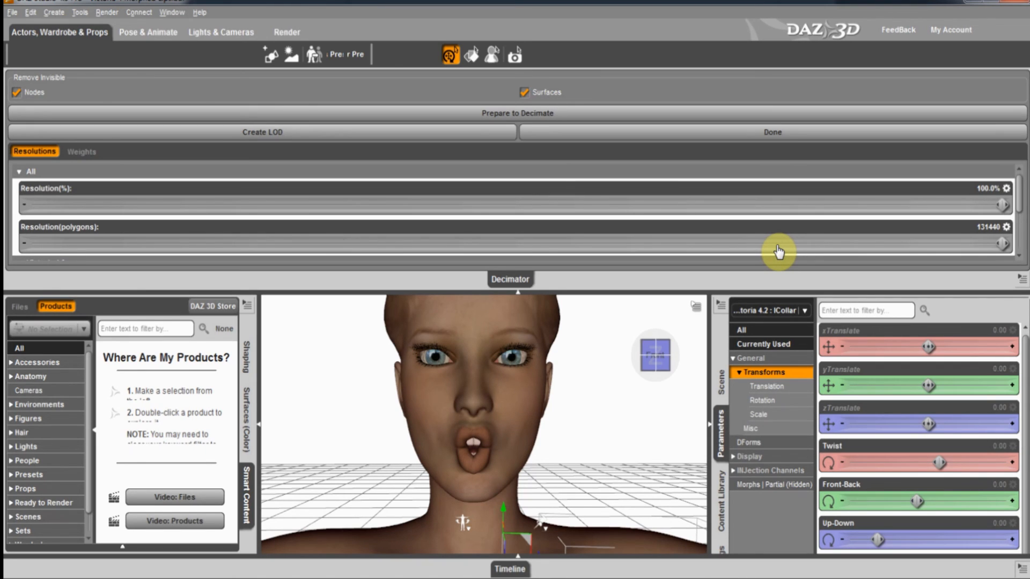
Set the decimation target to 40000 polygons (30.4%) and close the Decimator pane.
click(986, 228)
text(40000)
key(Return)
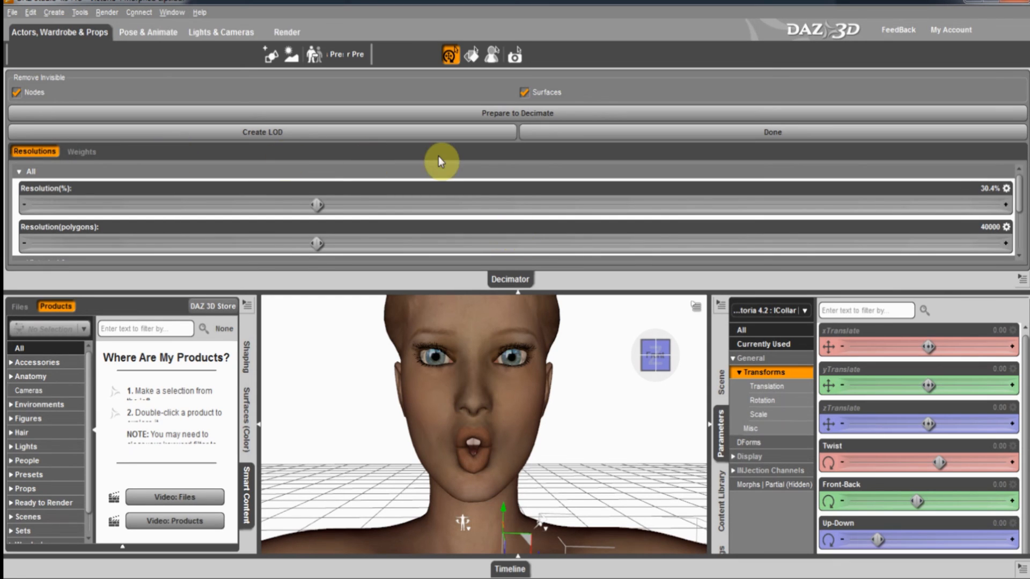
click(515, 293)
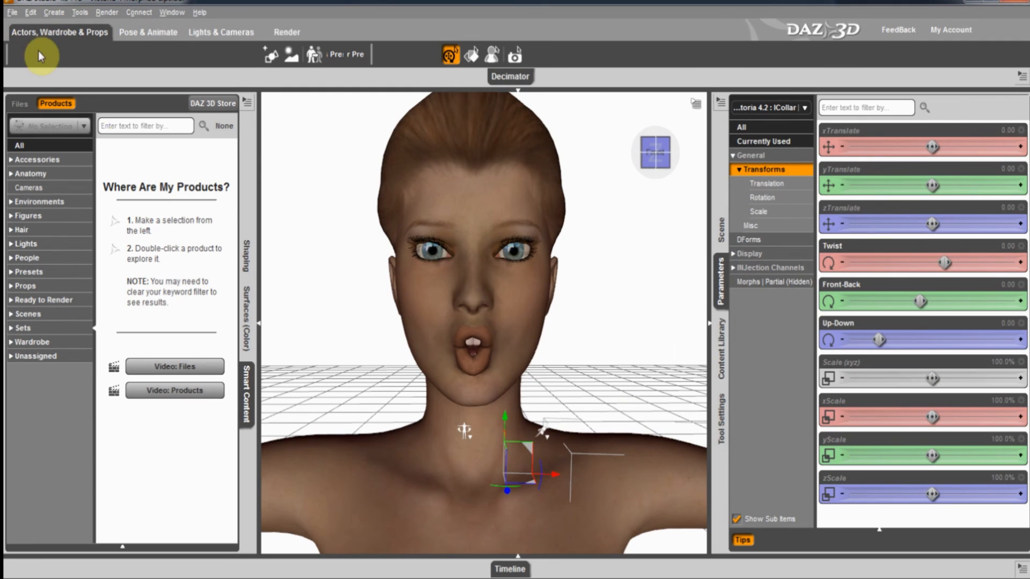
Select all scene nodes and start an Autodesk FBX export into the Victoria 4 Morphed Lips folder.
right_click(293, 198)
click(318, 218)
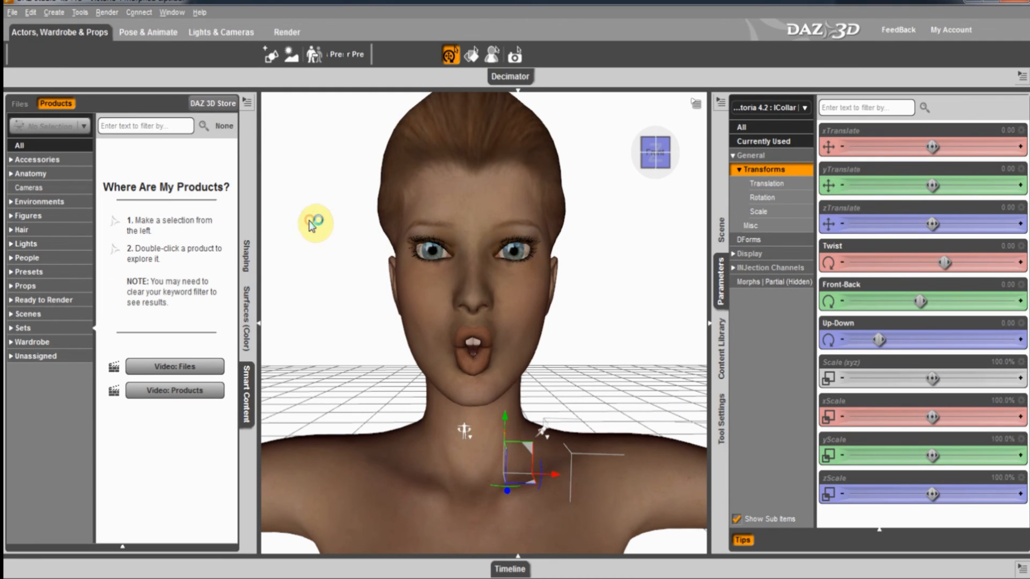
click(11, 12)
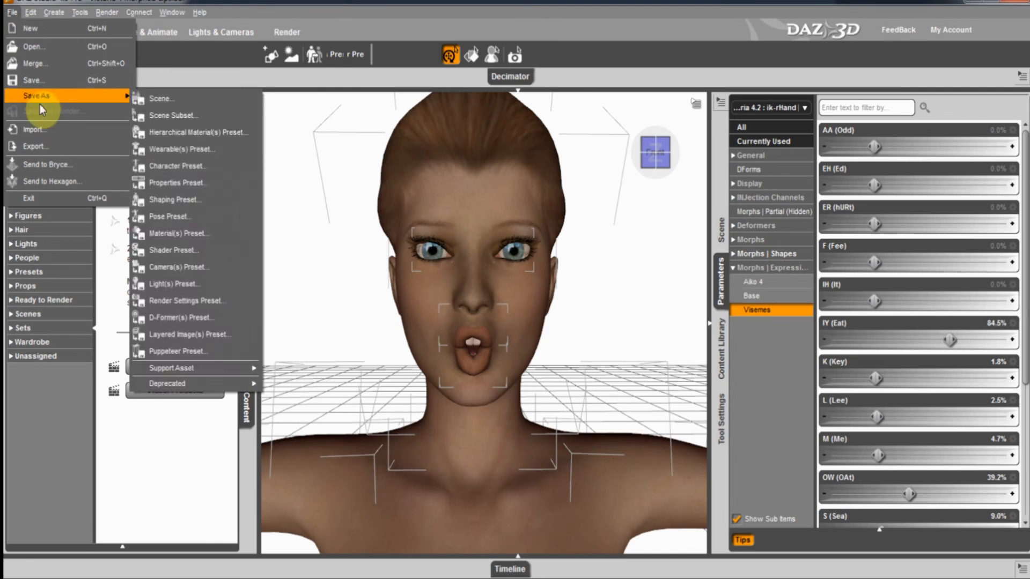
click(39, 142)
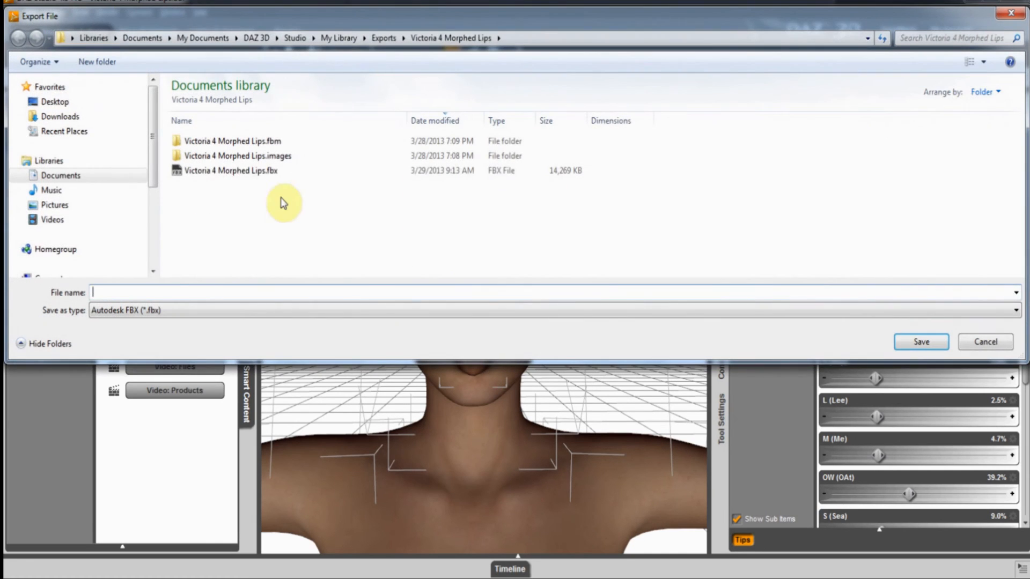
Set the DAZ Studio export file to Victoria 4 Morphed Lips.fbx and close the dialog.
click(230, 170)
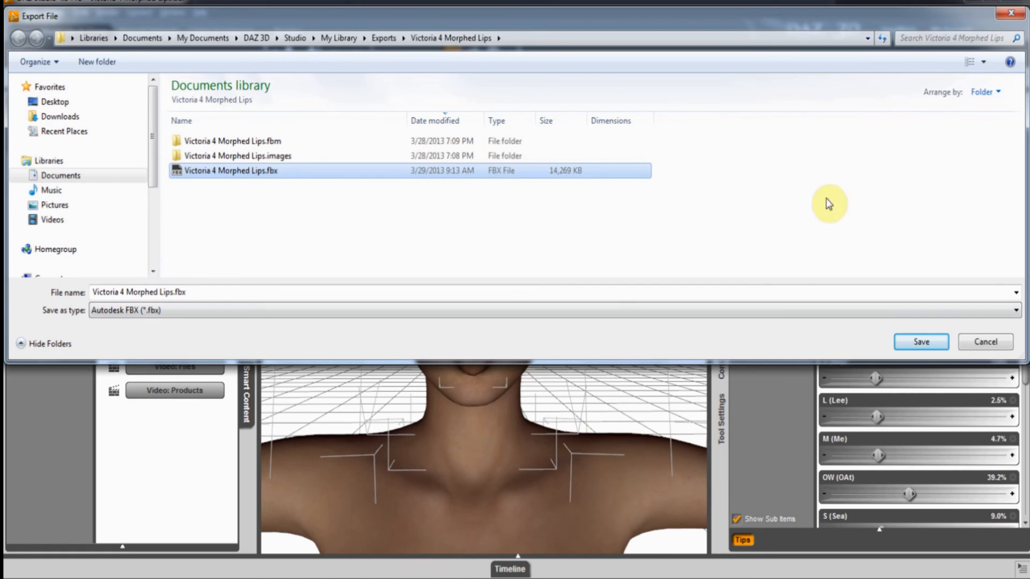
click(1014, 15)
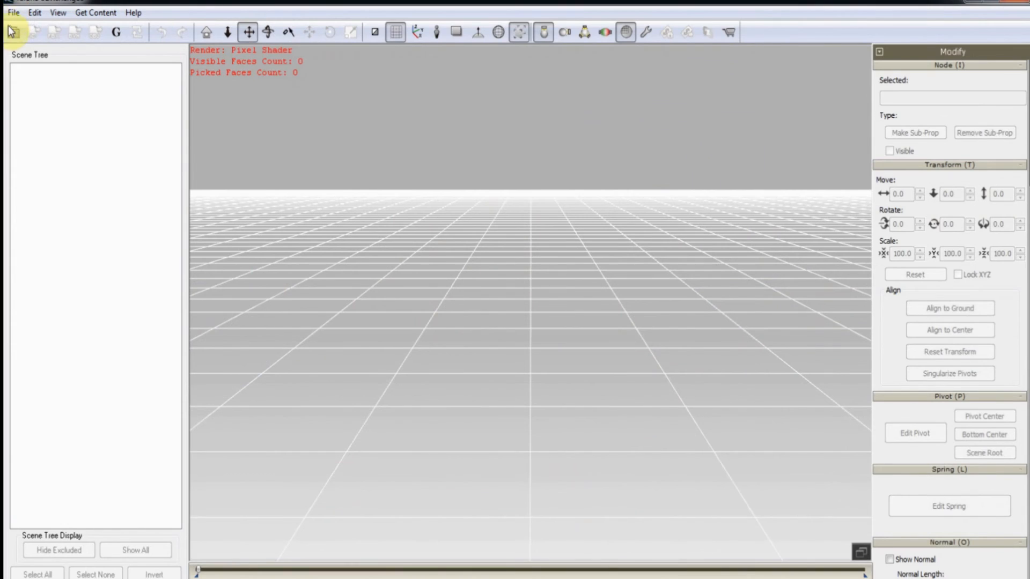
Import Victoria 4 Morphed Lips.fbx into 3DXchange, accepting the default FBX import settings.
click(12, 31)
click(437, 234)
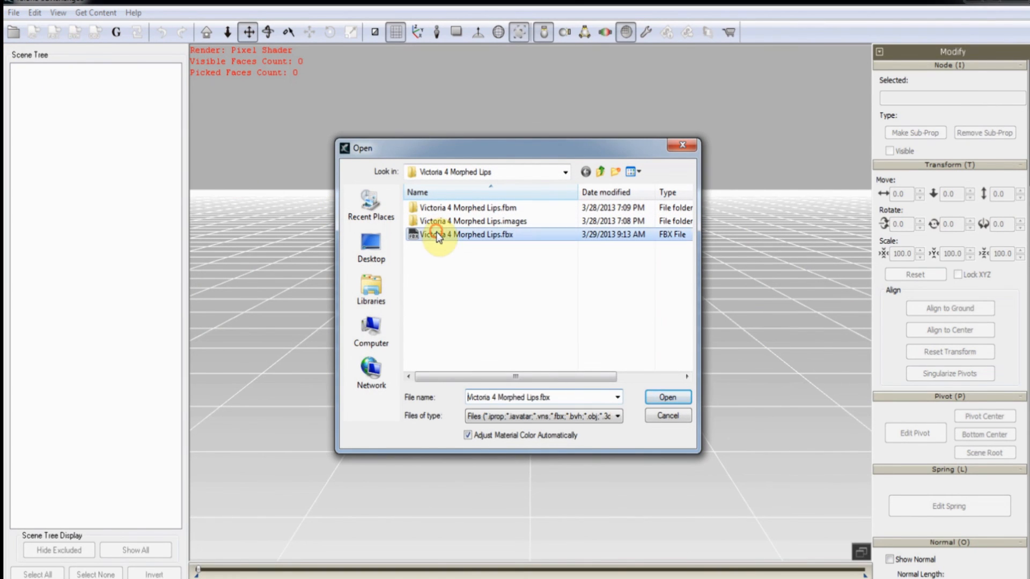
click(660, 398)
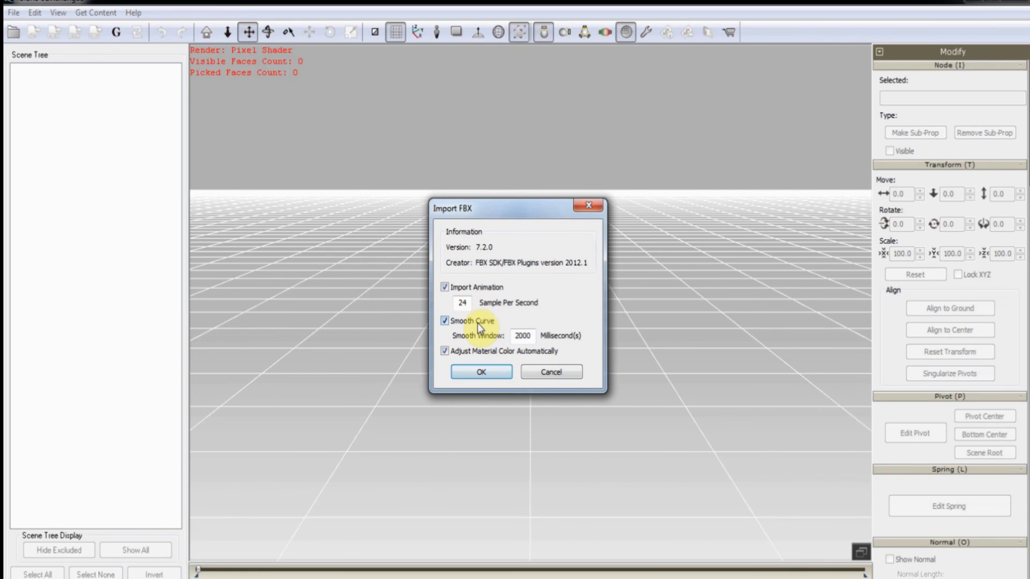
click(490, 372)
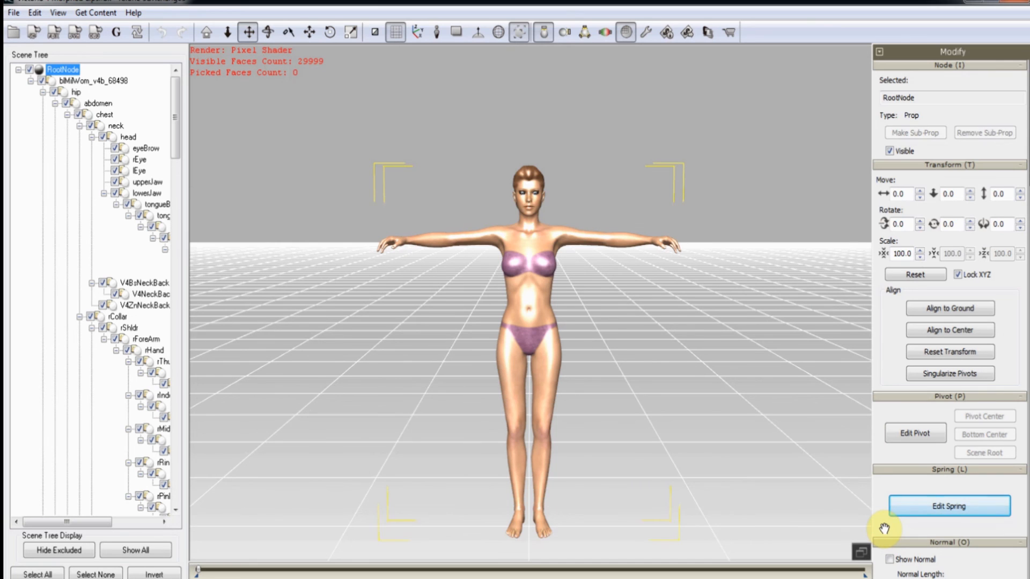
scroll(883, 523, down, 8)
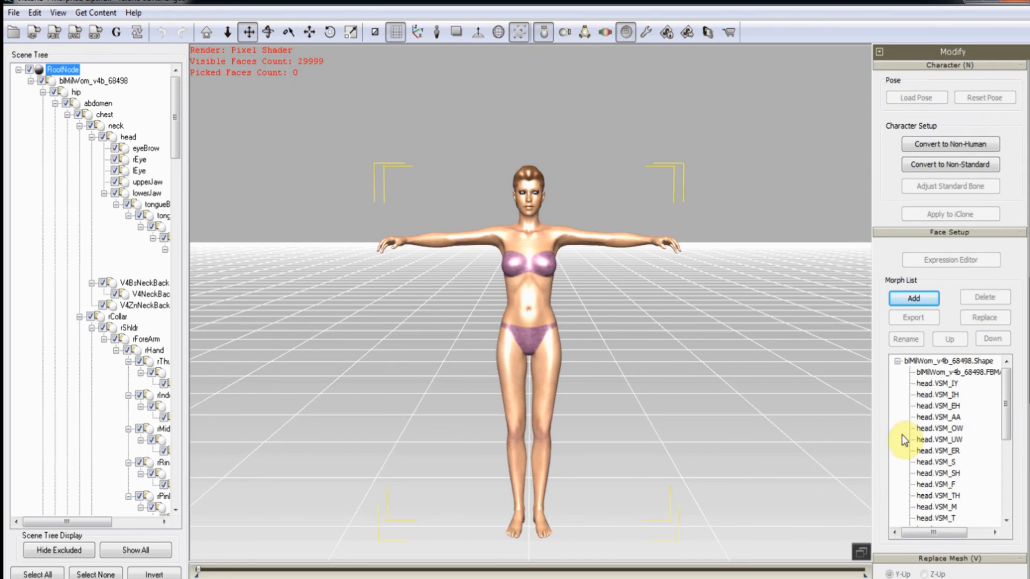
Convert Victoria to non-standard and load the DAZ Victoria 4 Plus Morphs2.3dxProfile characterization.
click(957, 162)
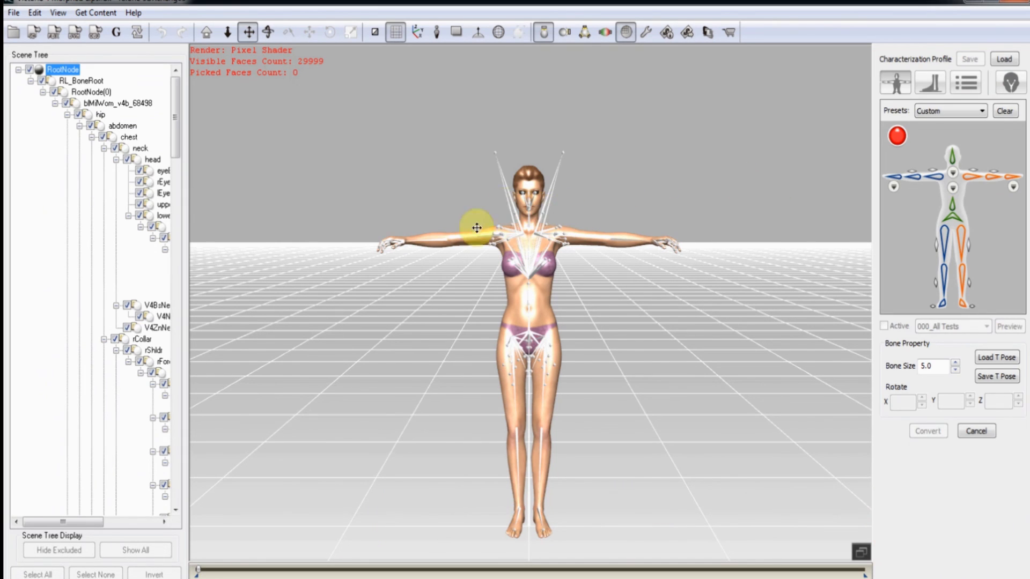
click(1010, 62)
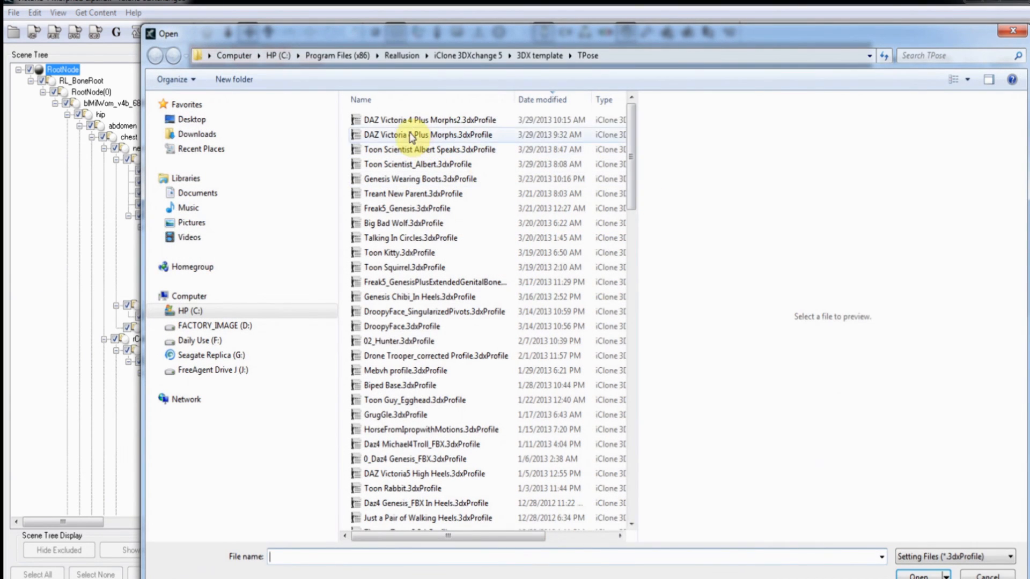
click(410, 124)
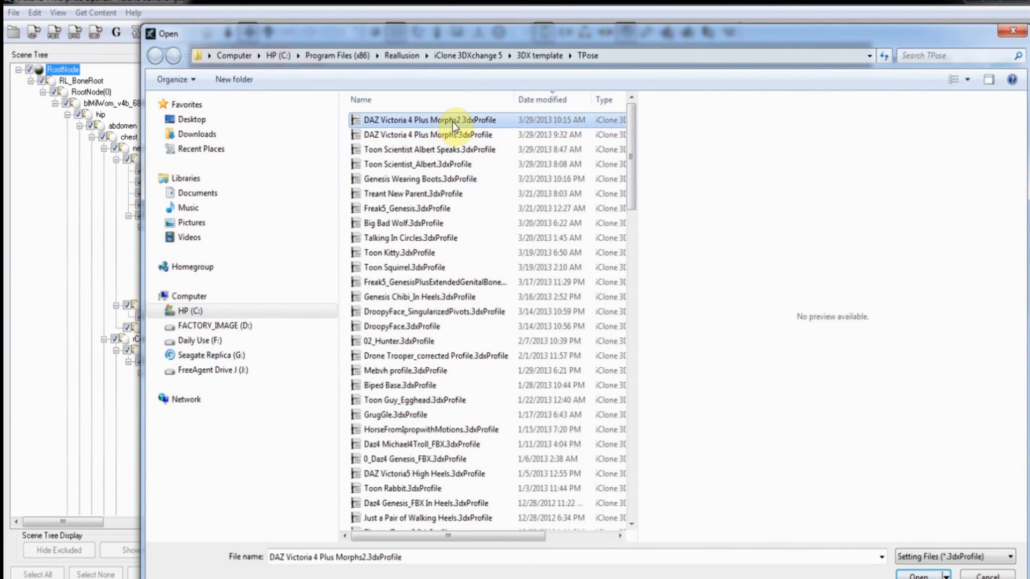
click(450, 136)
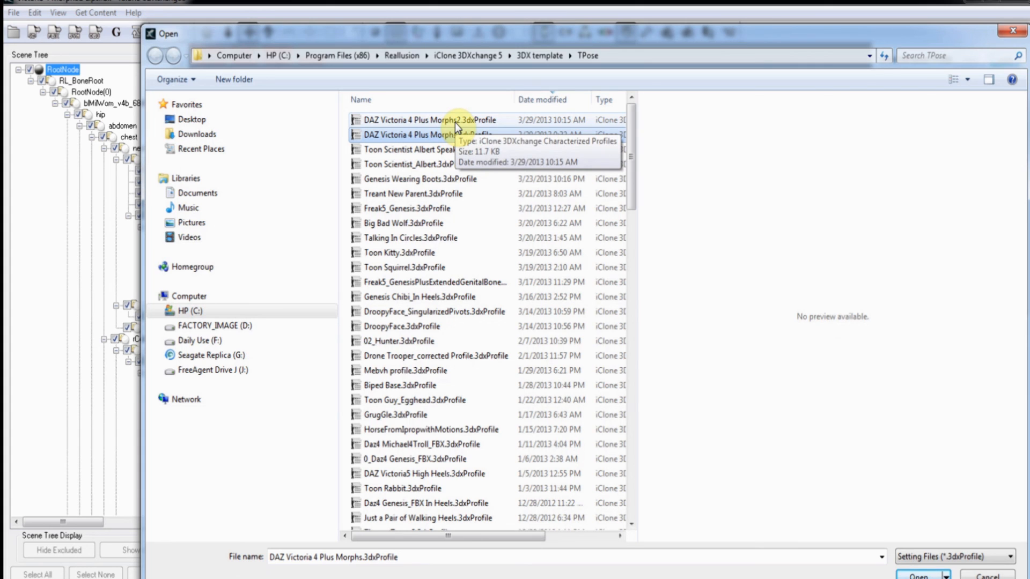
click(455, 122)
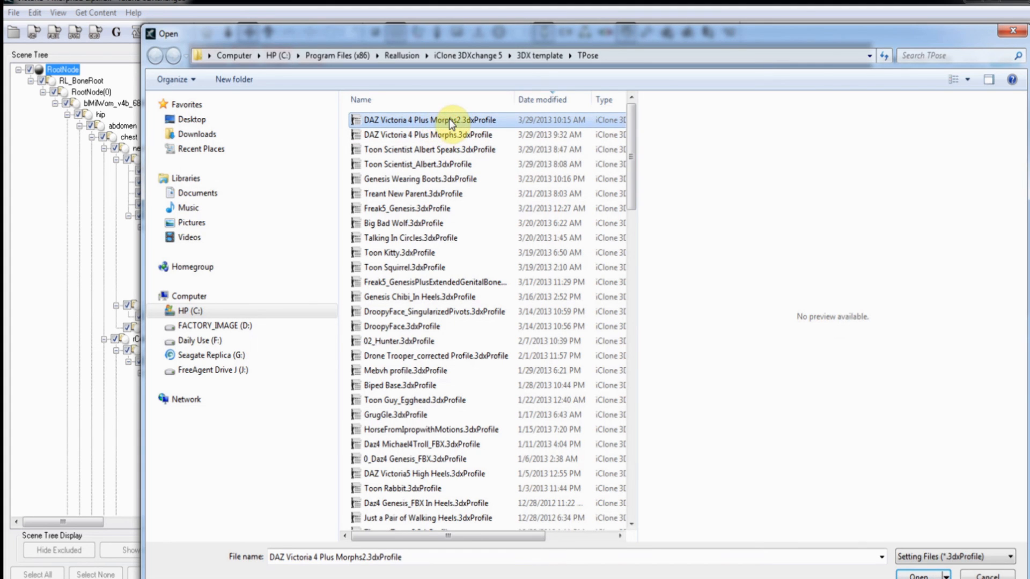
click(907, 575)
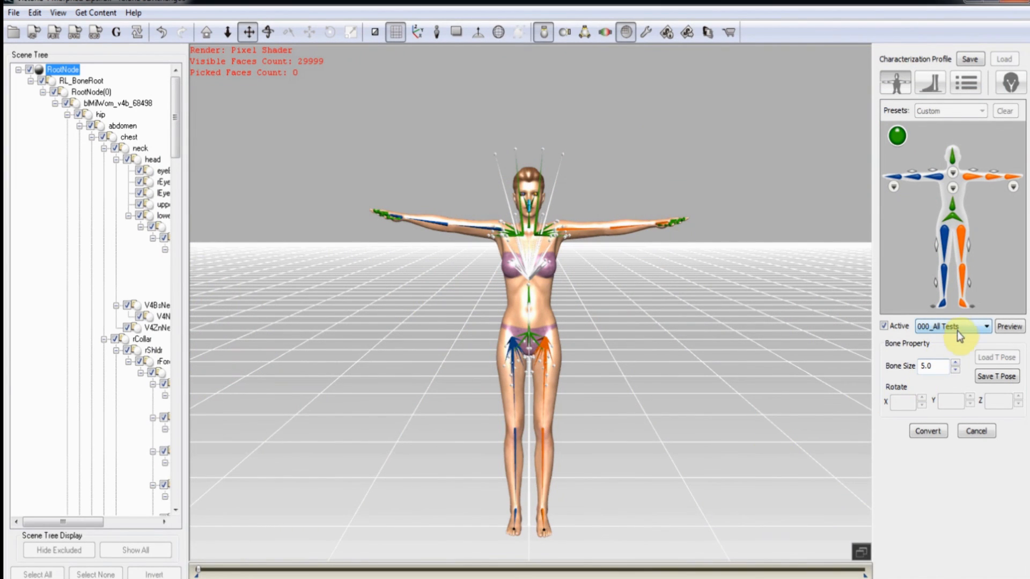
Set Bone Size to 0.1 and preview the 000_All Tests motion on Victoria.
click(955, 370)
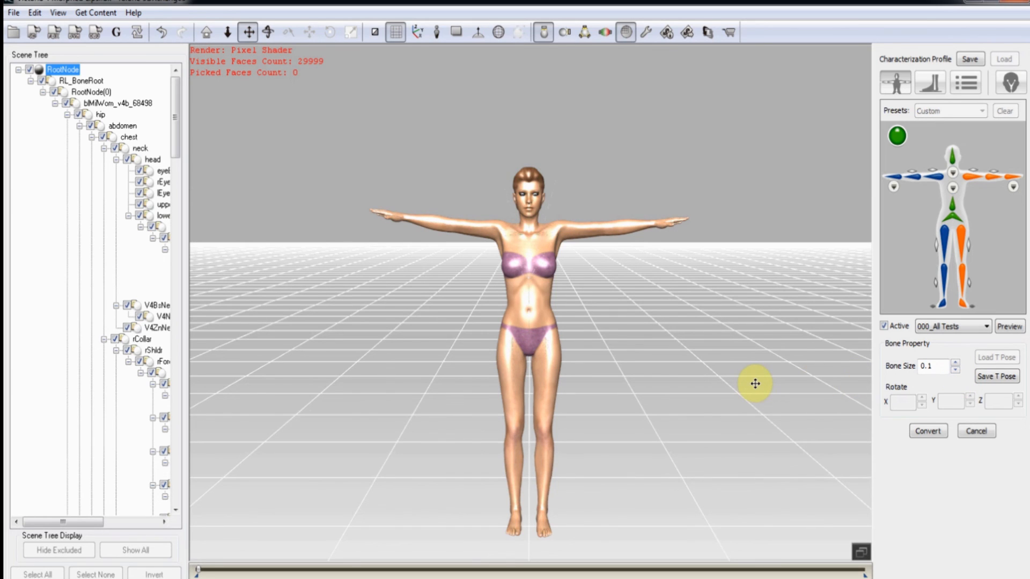
click(1010, 327)
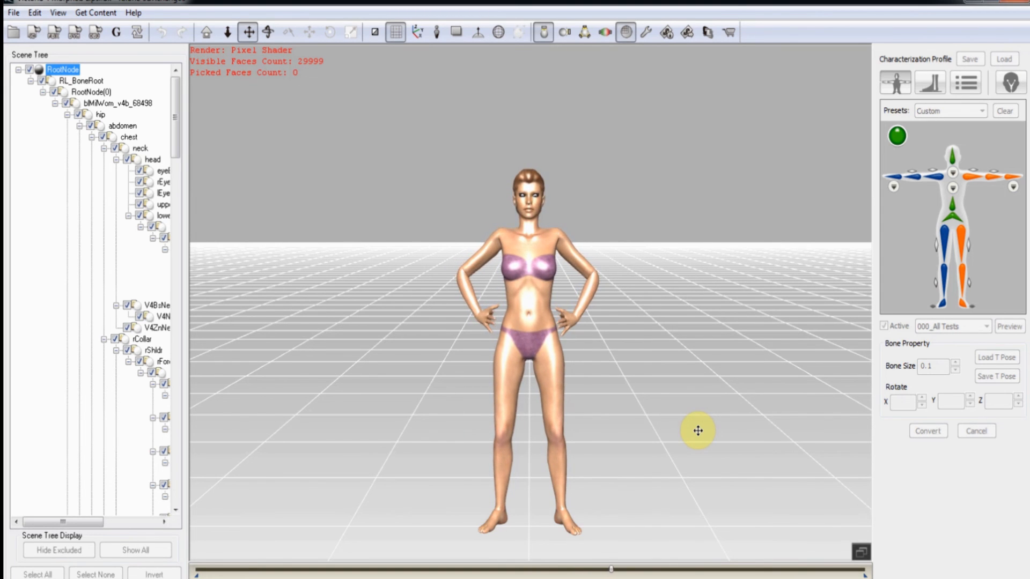
right_drag(712, 422, 291, 443)
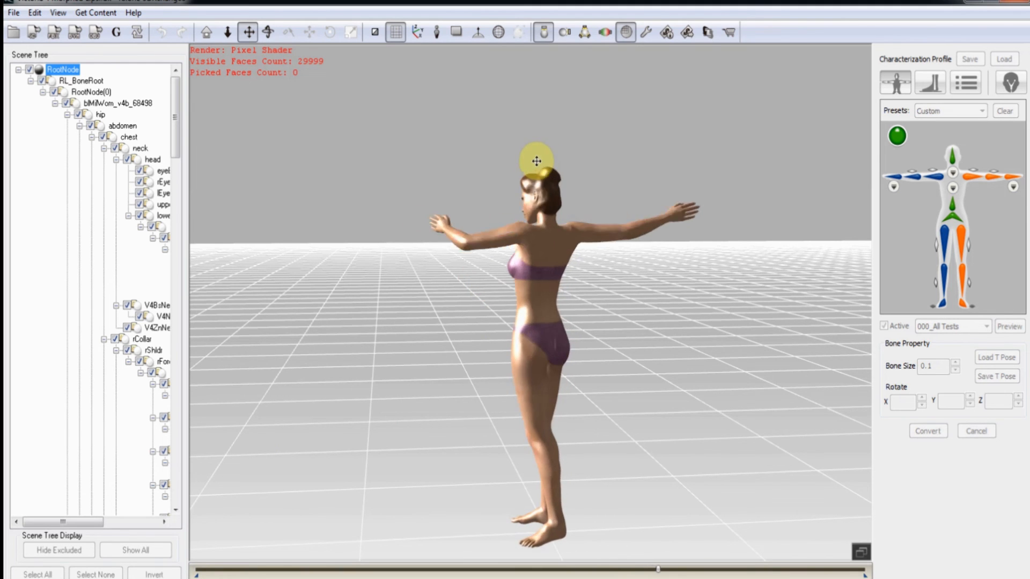
right_drag(420, 360, 663, 382)
drag(660, 374, 583, 383)
right_drag(582, 383, 678, 381)
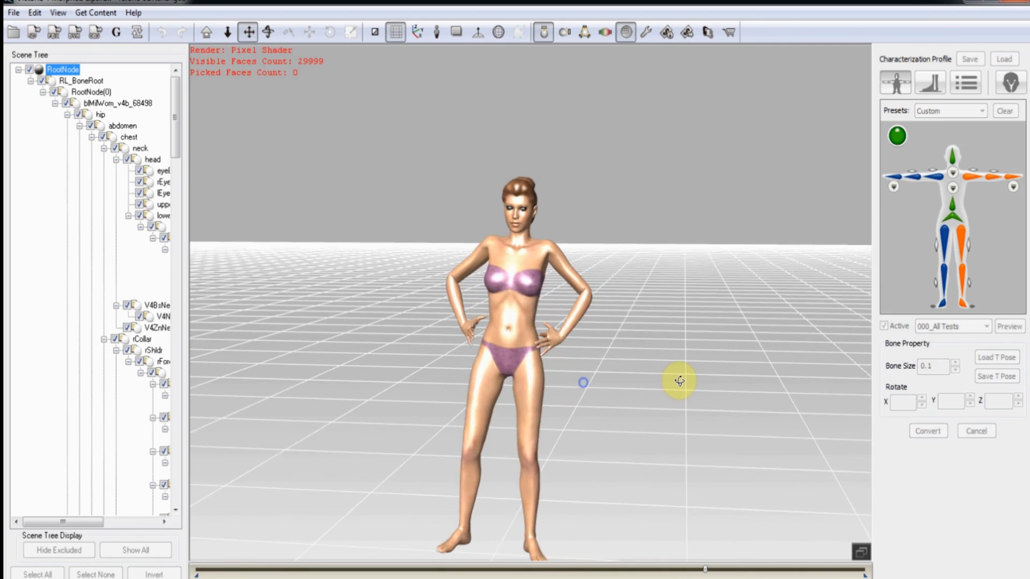
drag(595, 377, 671, 351)
right_drag(637, 354, 670, 359)
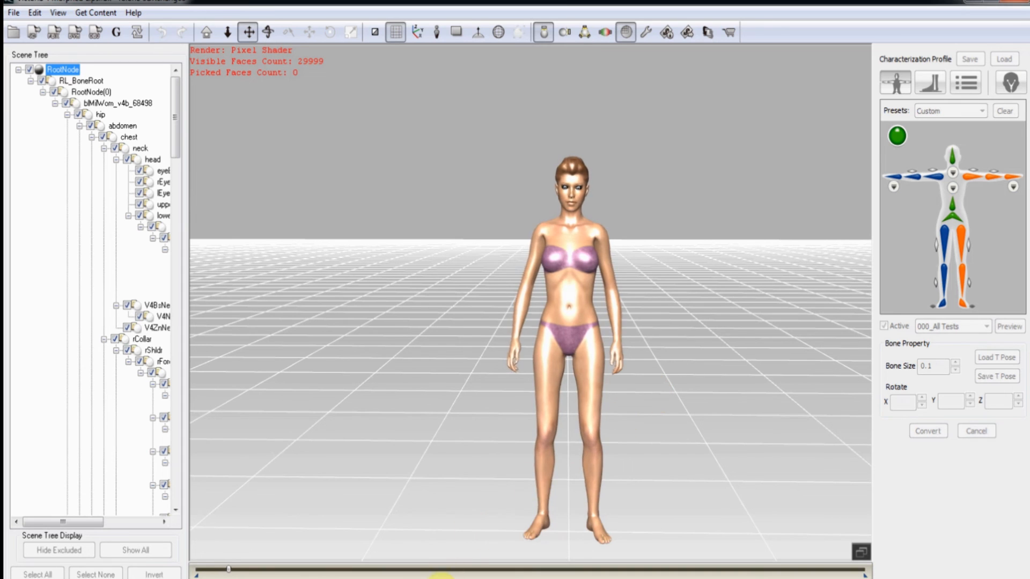
Stop the motion preview, open Face/Extend Mapping and zoom in on Victoria's face.
click(438, 578)
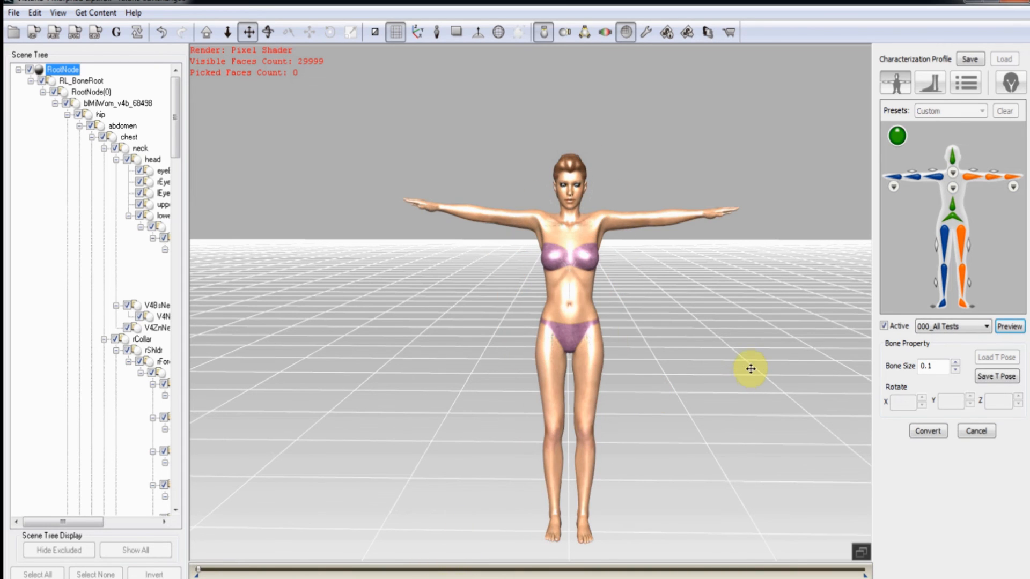
drag(750, 368, 728, 368)
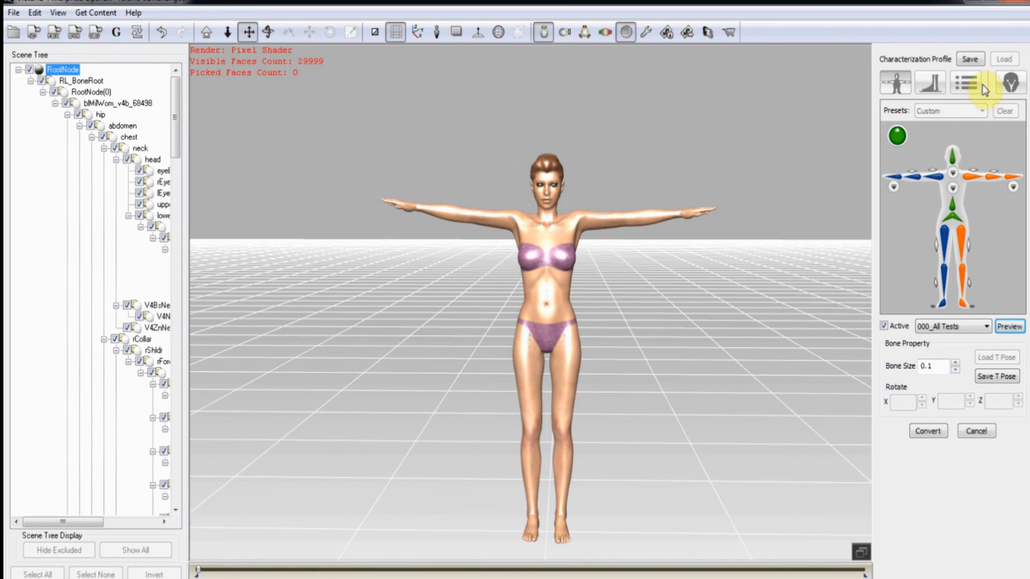
click(1011, 85)
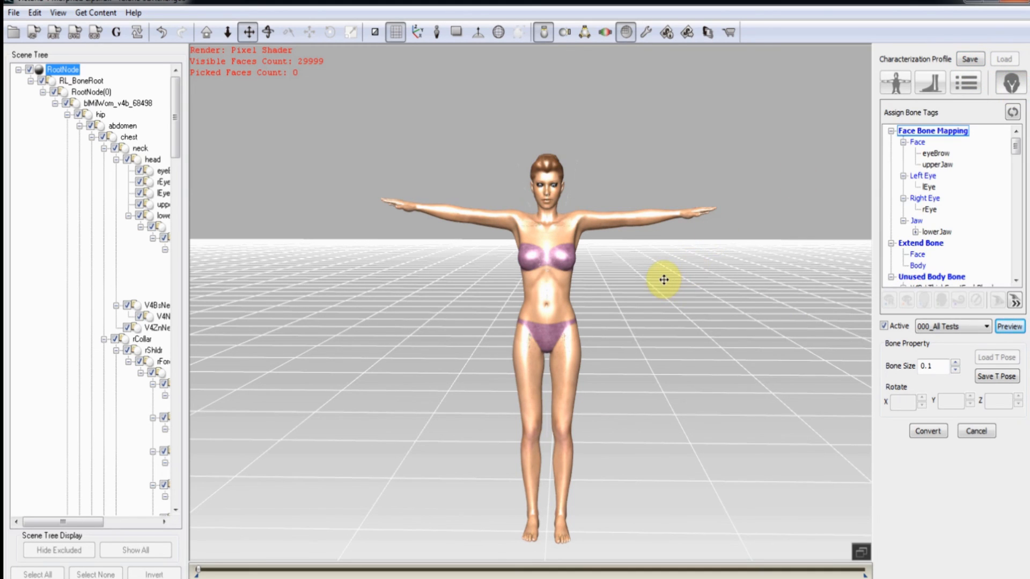
scroll(650, 326, up, 10)
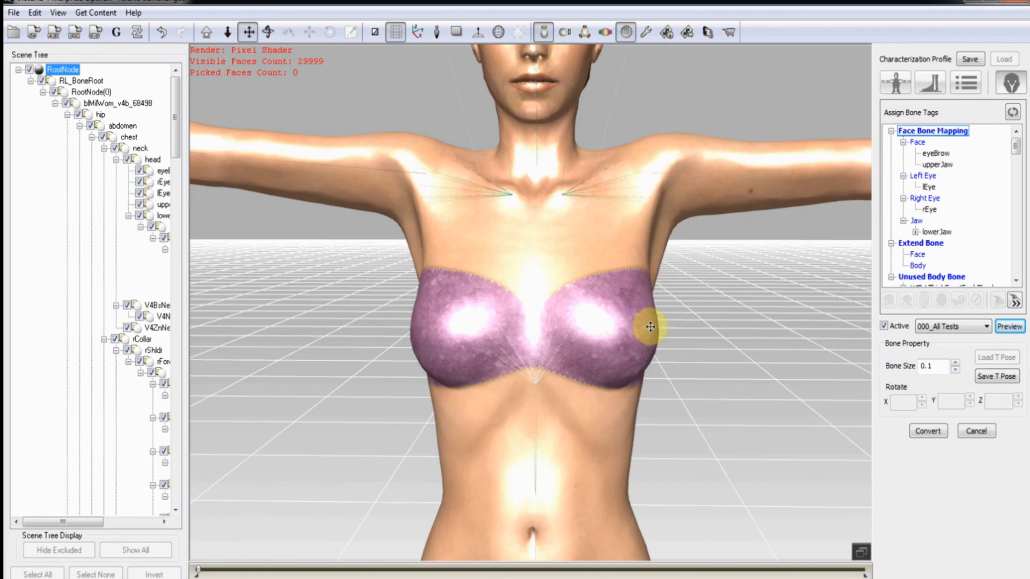
middle_drag(662, 229, 643, 437)
scroll(648, 380, up, 5)
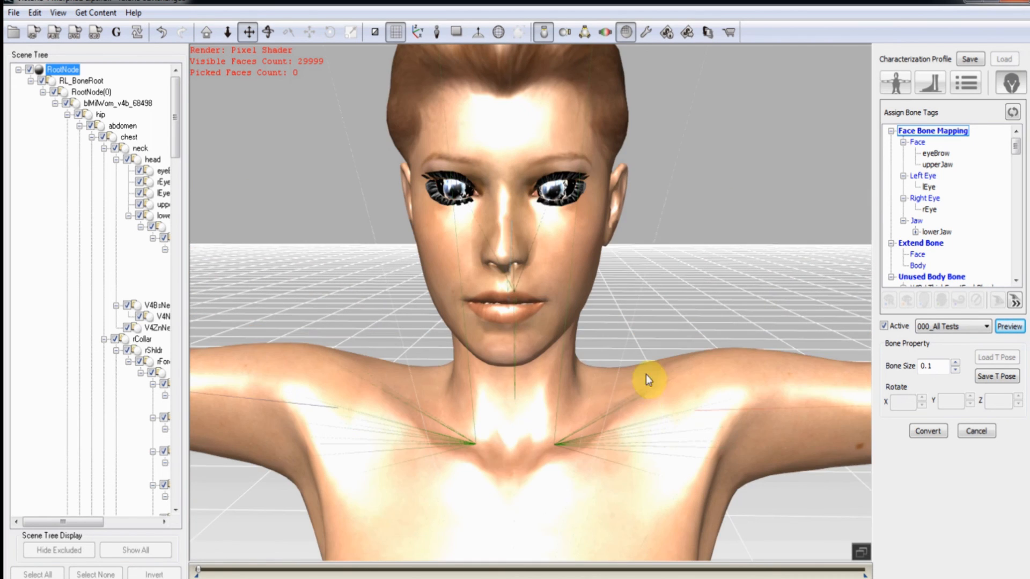
middle_drag(648, 380, 655, 436)
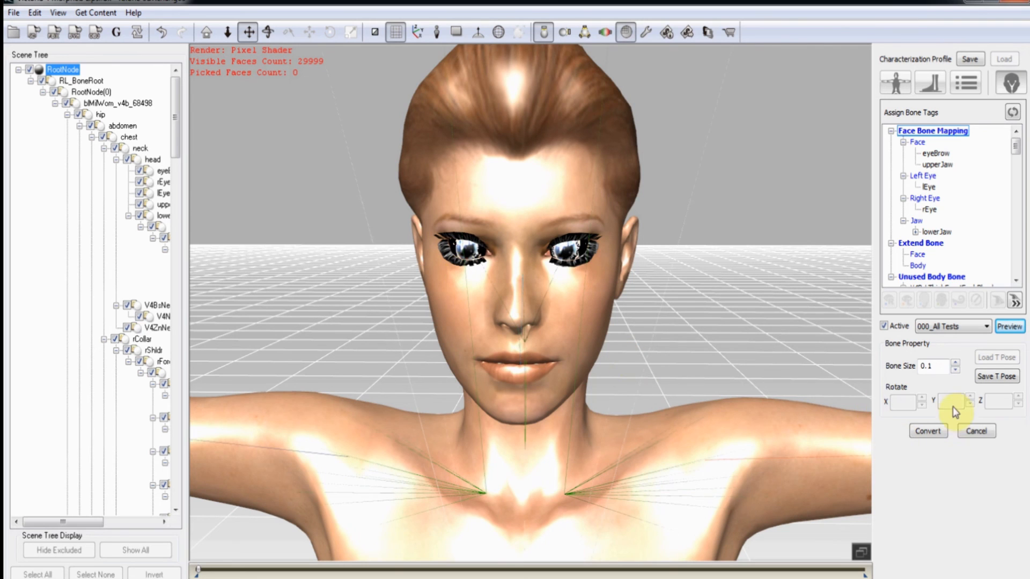
Raise Bone Size to 2.6 and select the lEye-tagged bone, framing both eyes.
click(955, 364)
click(955, 363)
click(956, 363)
click(955, 363)
click(955, 363)
click(955, 363)
click(955, 363)
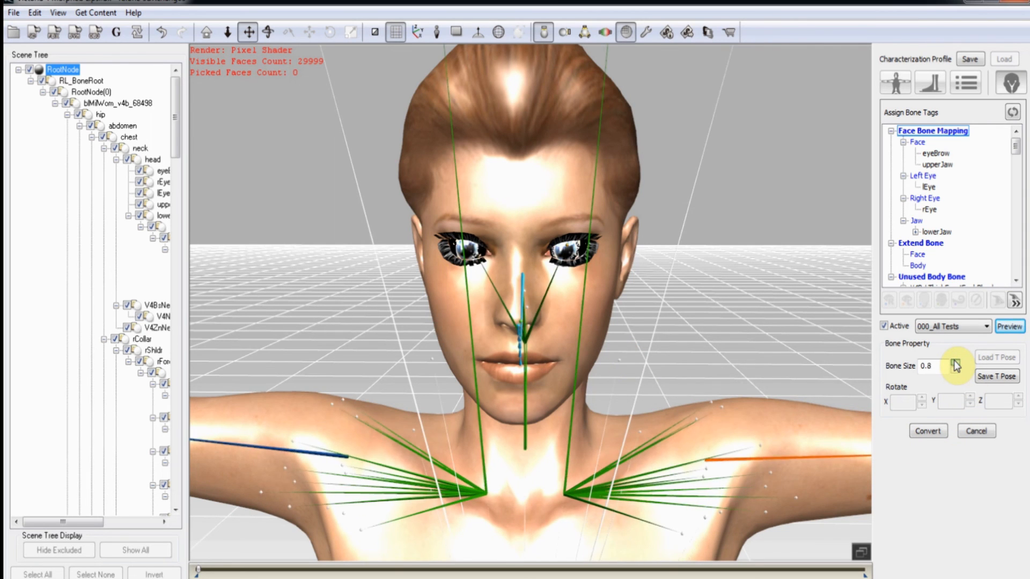
click(955, 363)
right_drag(800, 361, 647, 348)
right_drag(787, 359, 802, 324)
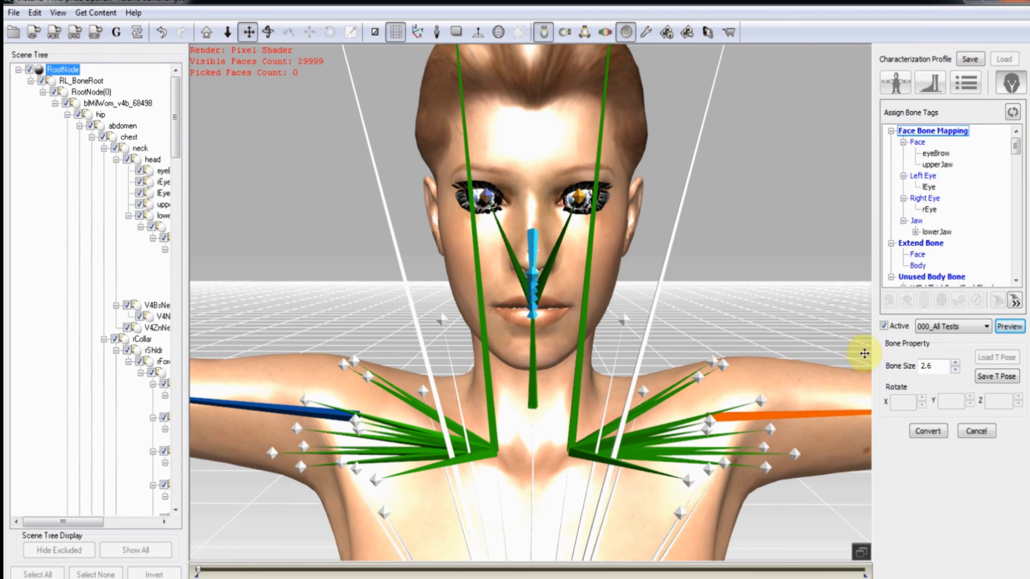
click(929, 187)
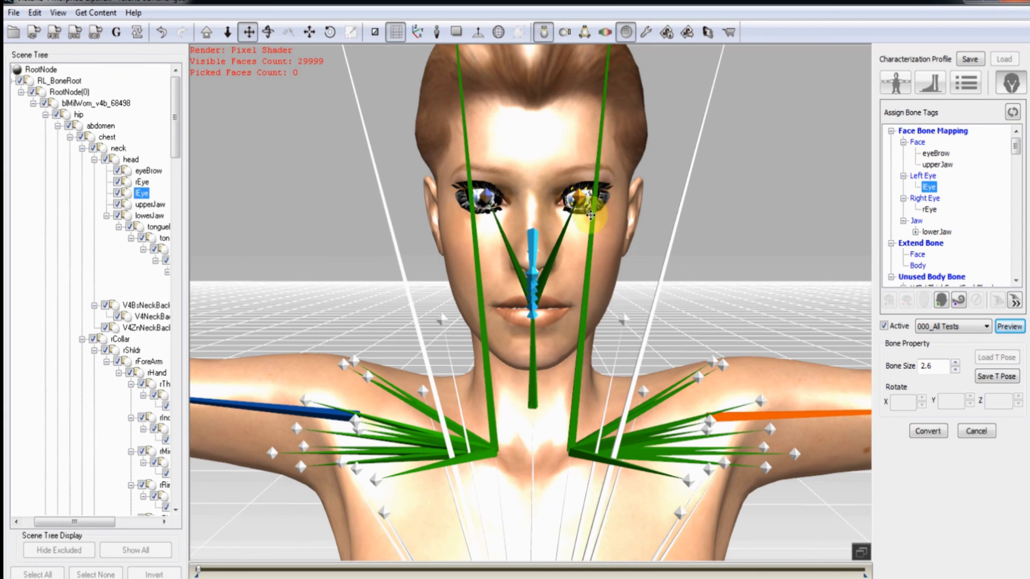
scroll(619, 241, up, 5)
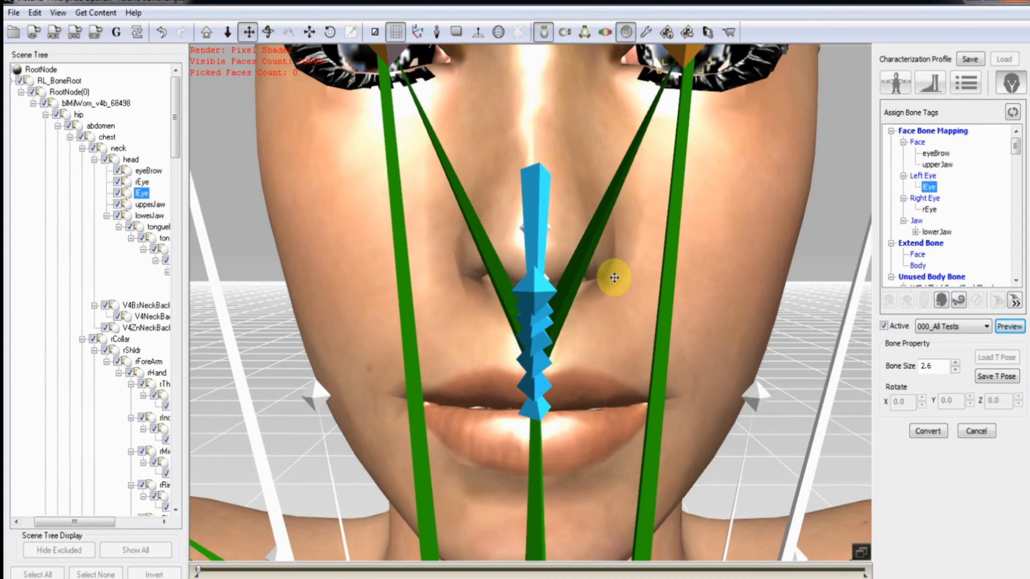
drag(614, 278, 604, 397)
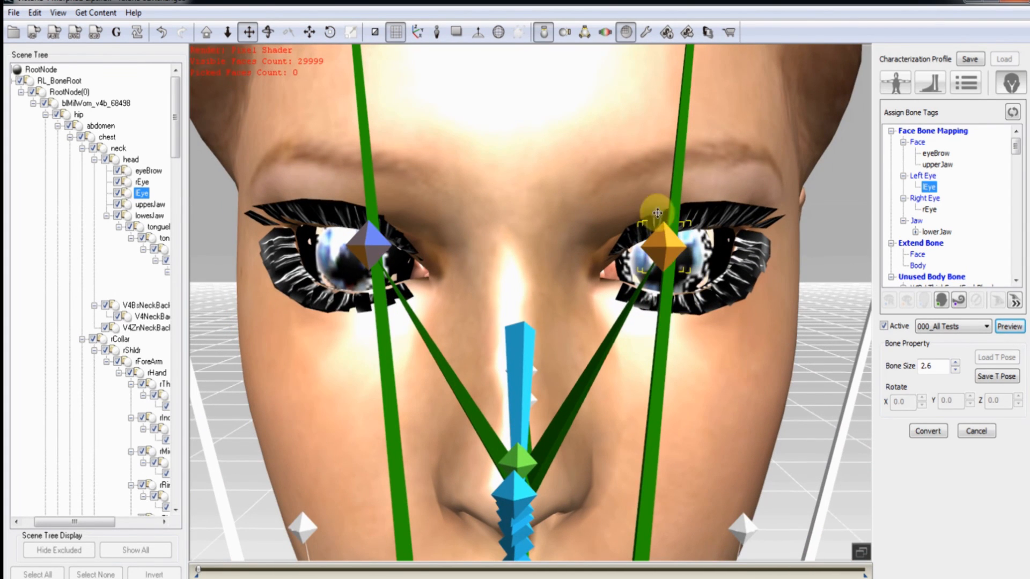
Select the rEye, lEye and upperJaw bones to check their placement on the face.
click(932, 210)
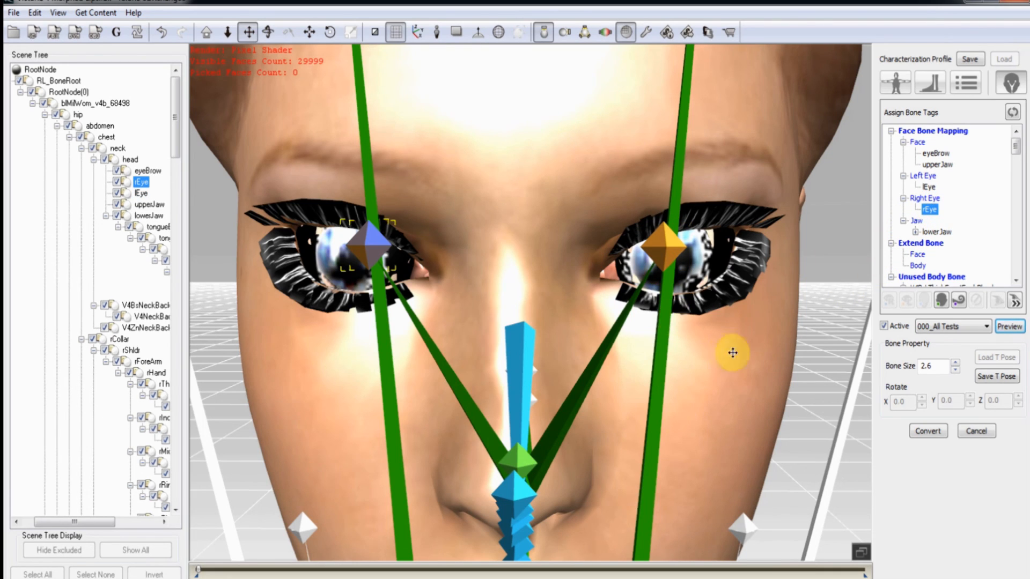
click(330, 35)
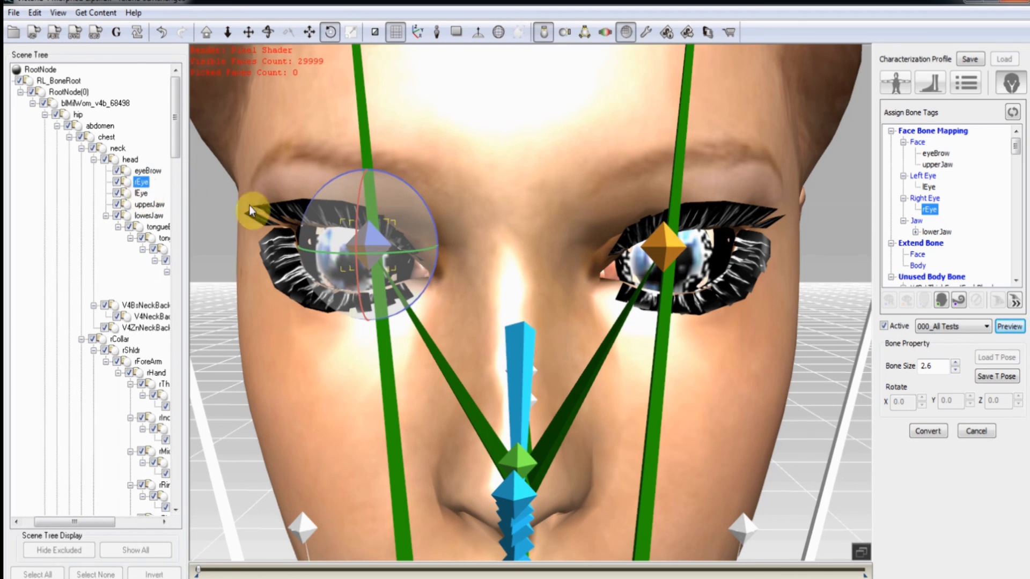
click(666, 248)
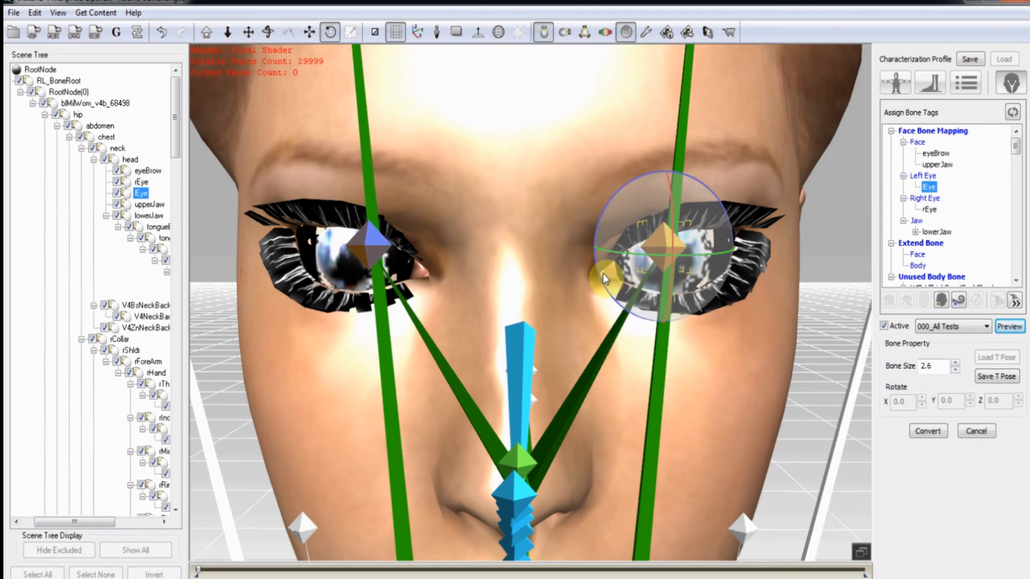
click(519, 459)
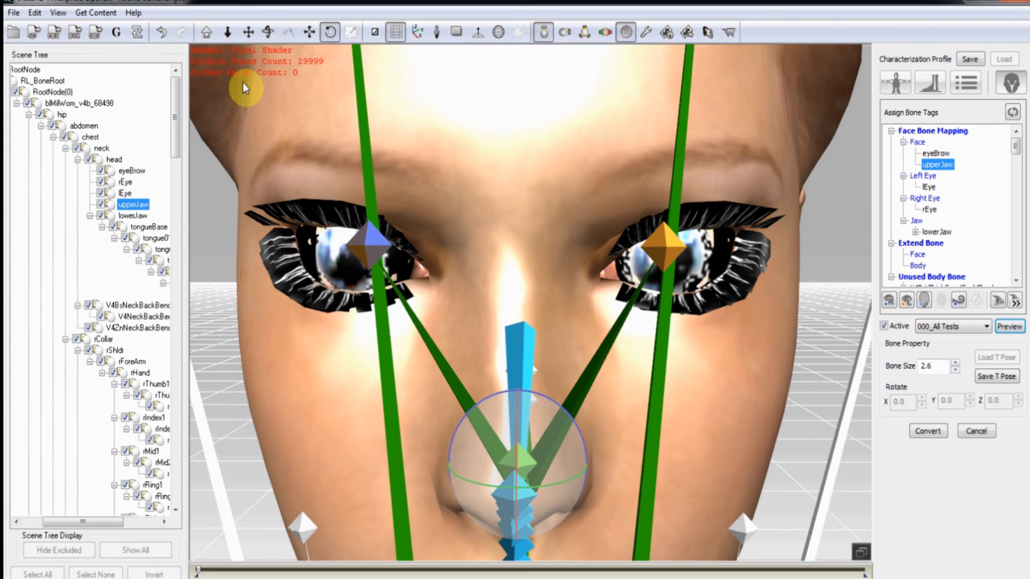
click(225, 33)
drag(466, 179, 467, 207)
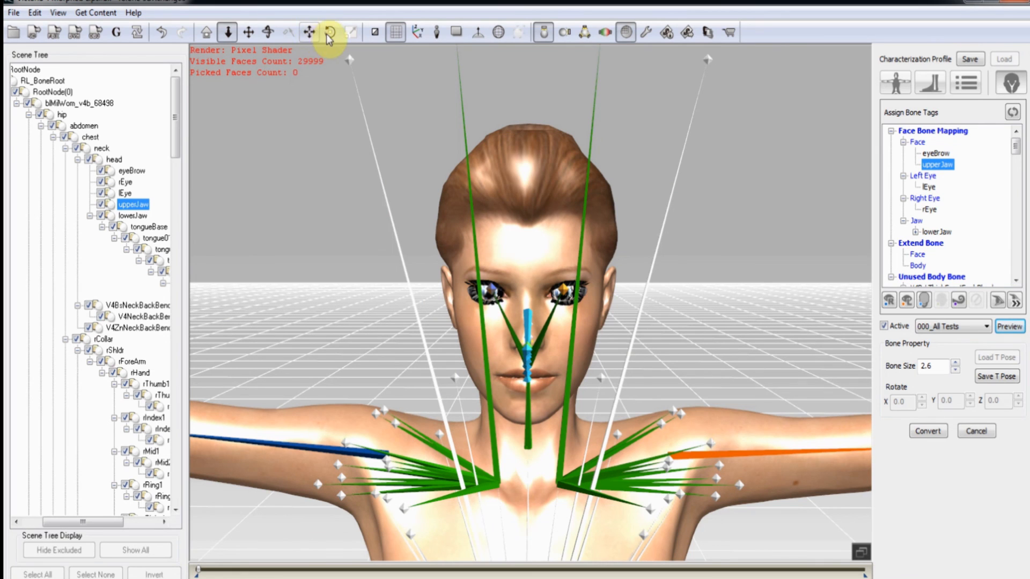
Inspect the head from side and front views, then Convert the characterized figure.
click(269, 32)
drag(654, 284, 360, 264)
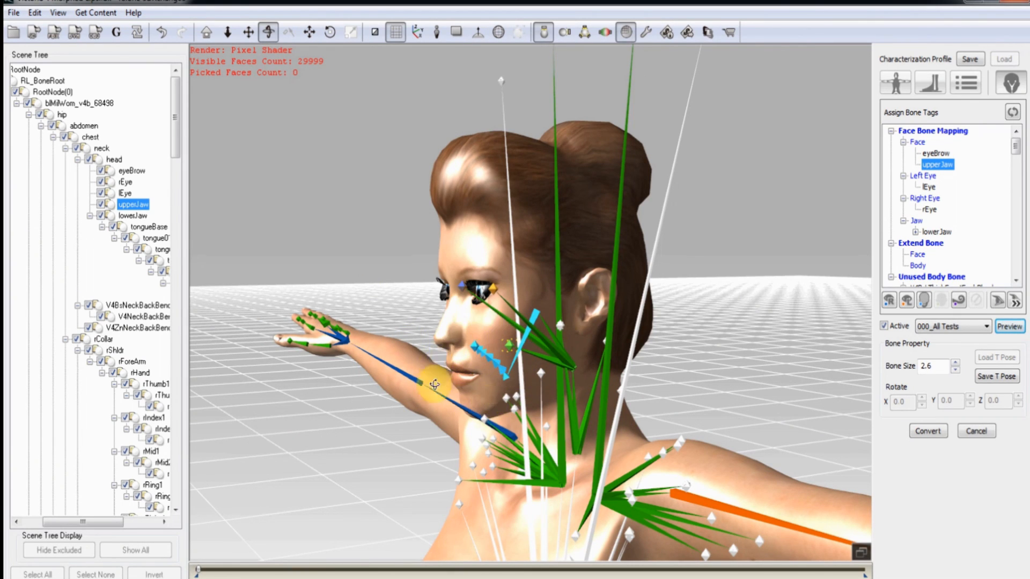
drag(436, 395, 688, 357)
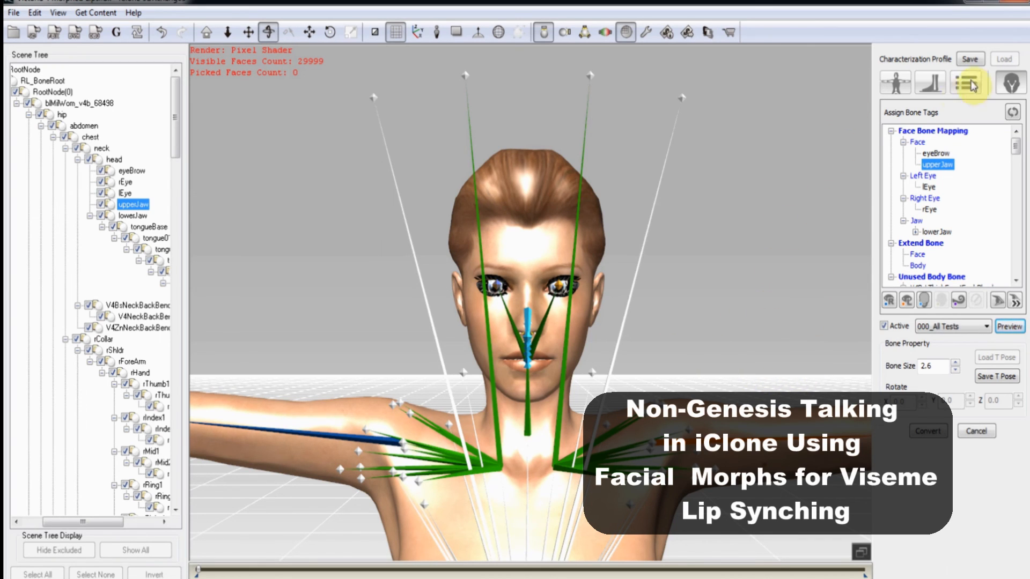
click(935, 431)
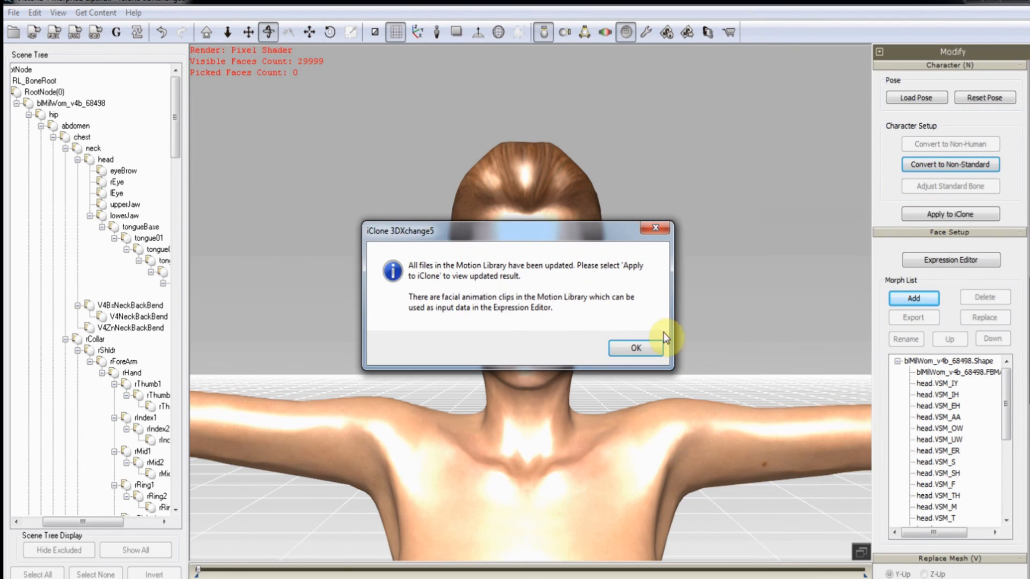
Dismiss the Motion Library update notice, view the figure from above, and open Expression Editor.
click(635, 348)
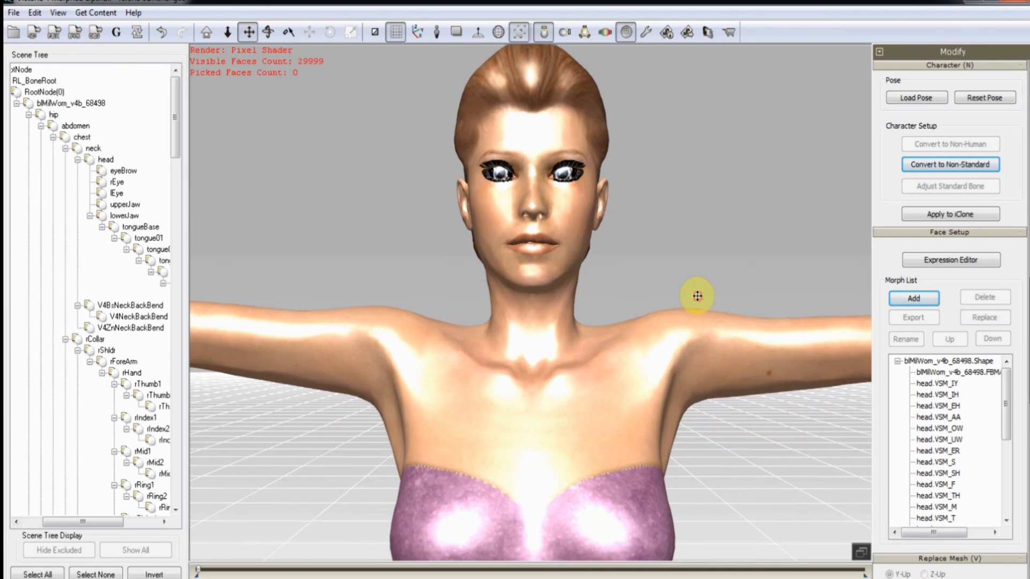
right_drag(696, 292, 694, 350)
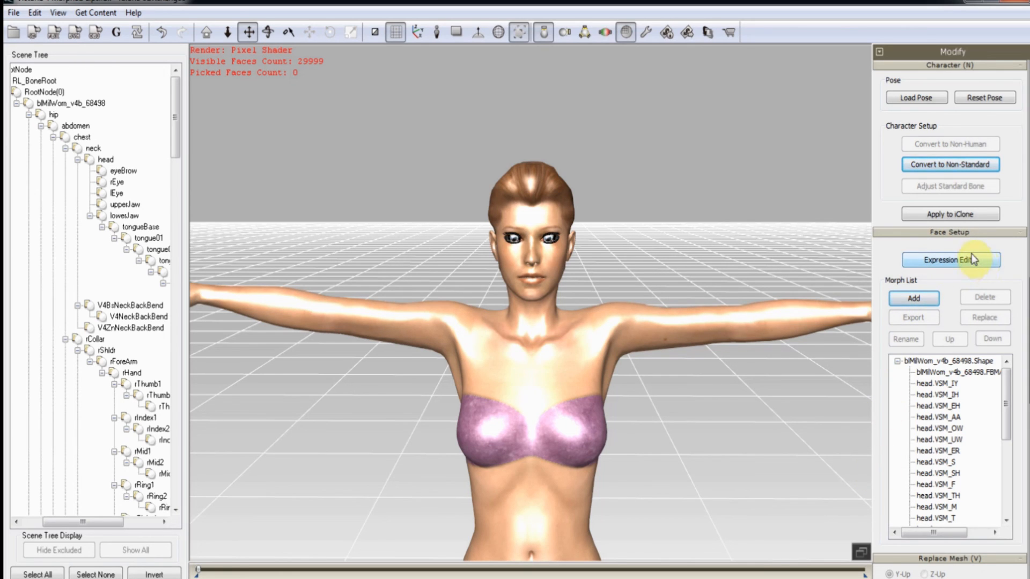
click(944, 262)
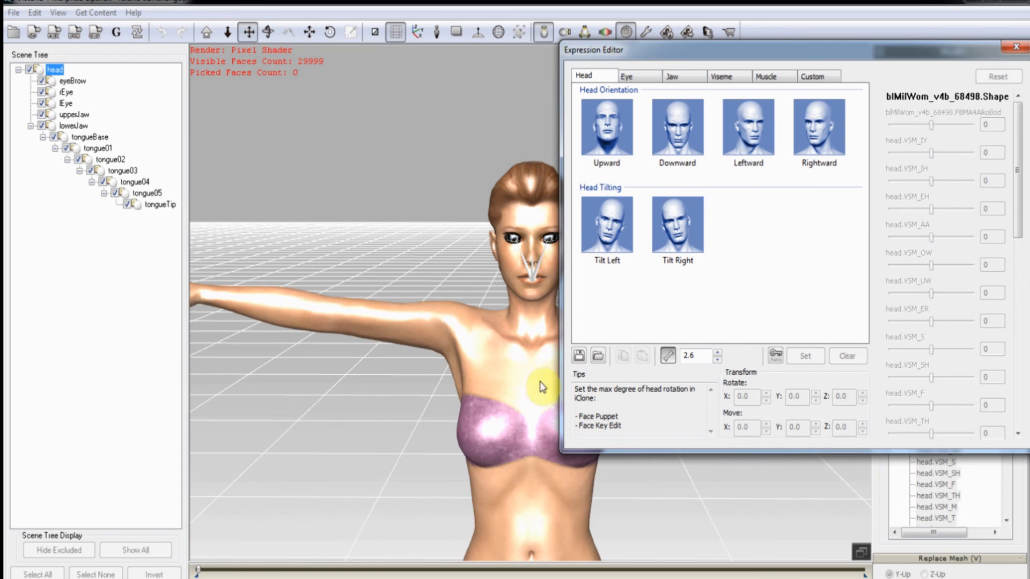
Review the Eye, Jaw, Viseme, Muscle and Custom tabs, then select the Head Upward pose.
drag(524, 396, 405, 384)
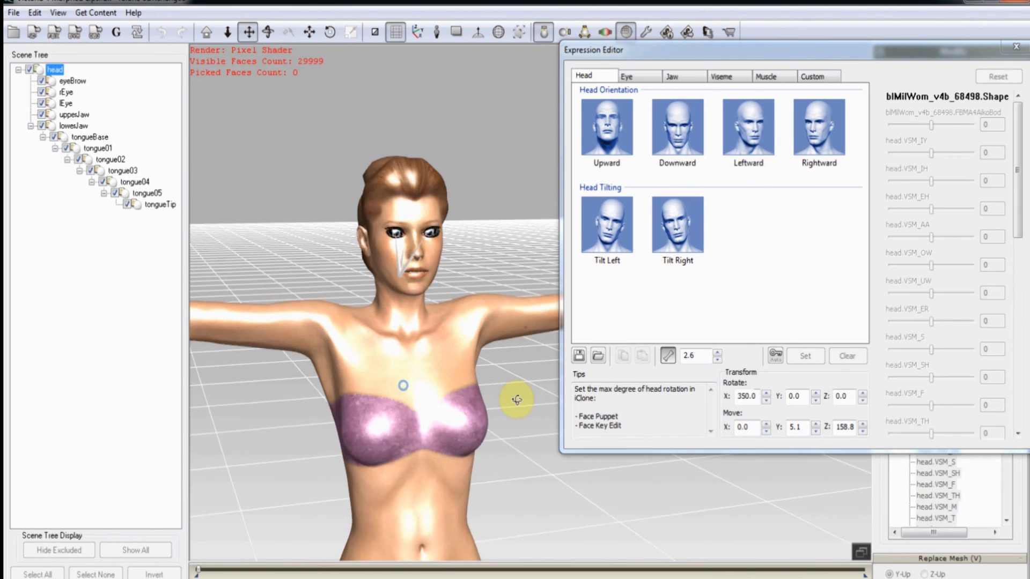
scroll(468, 393, up, 3)
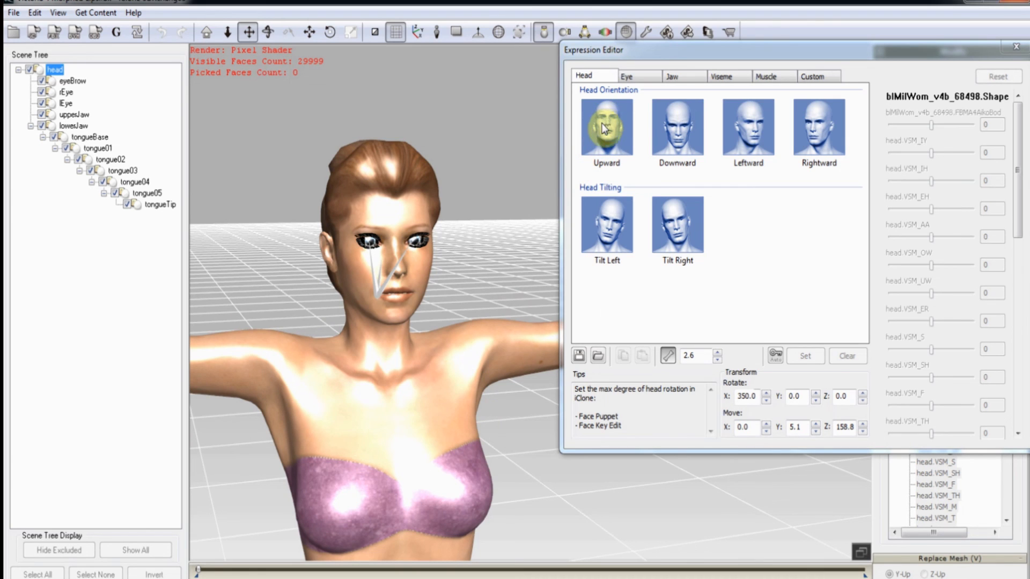
click(649, 78)
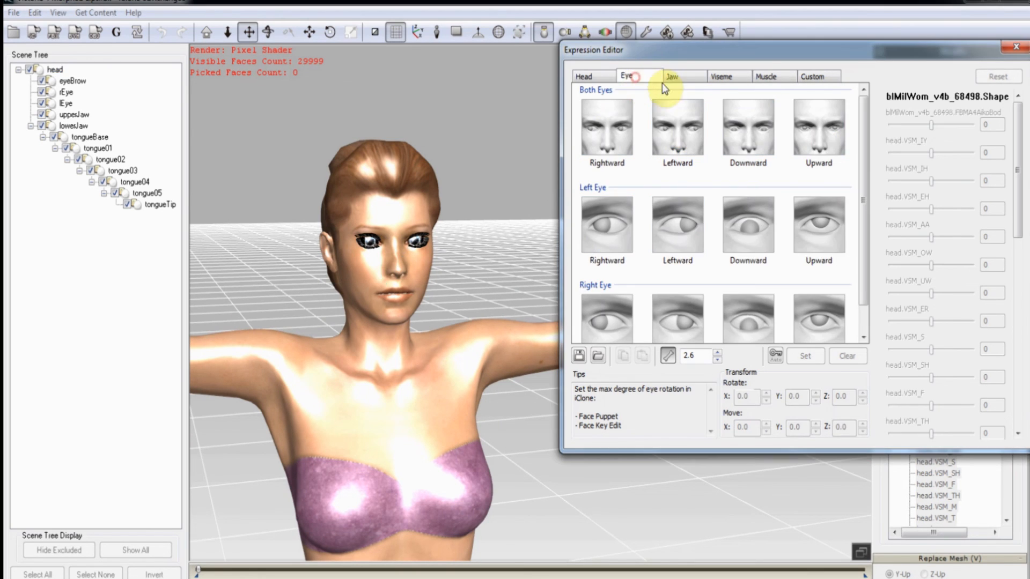
click(688, 79)
click(731, 78)
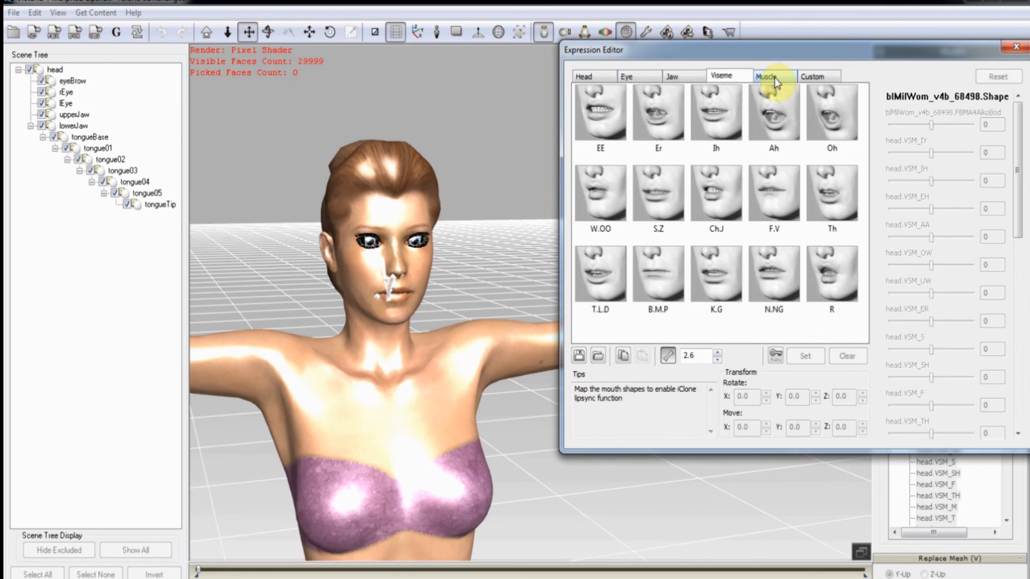
click(770, 78)
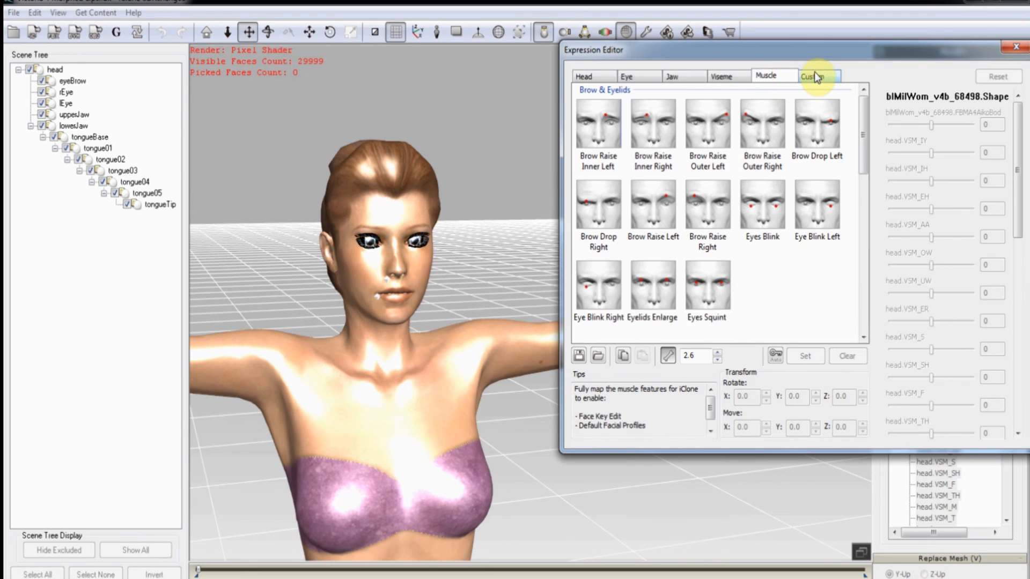
click(814, 75)
click(587, 76)
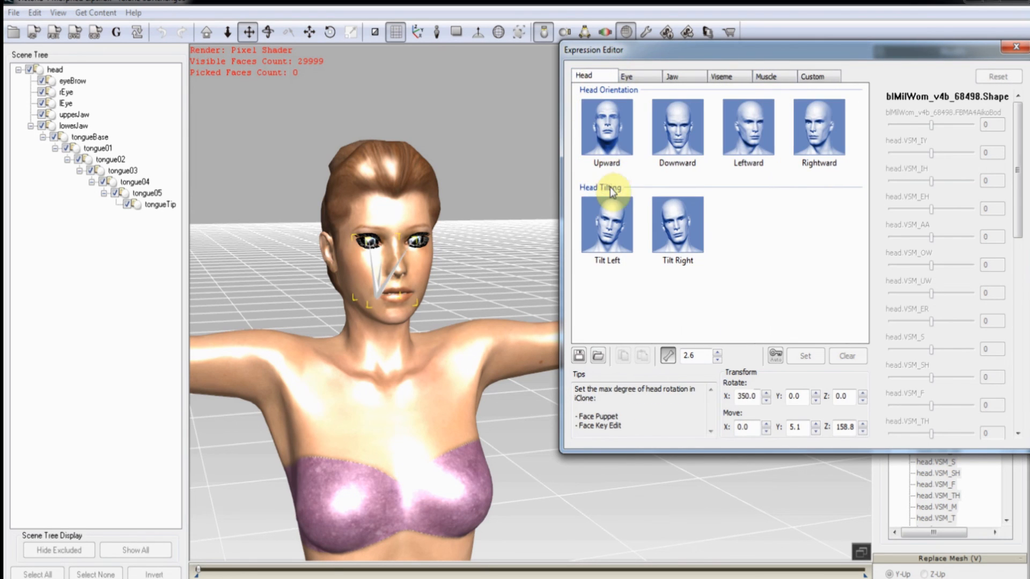
click(605, 156)
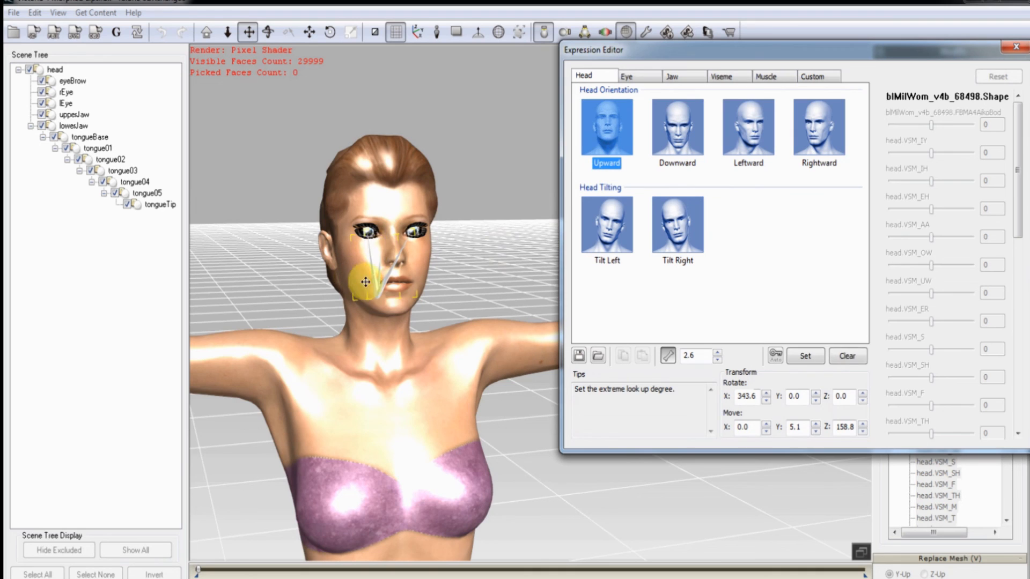
Enable auto-apply and rotate the head to its Upward, Downward and Leftward extremes.
click(330, 32)
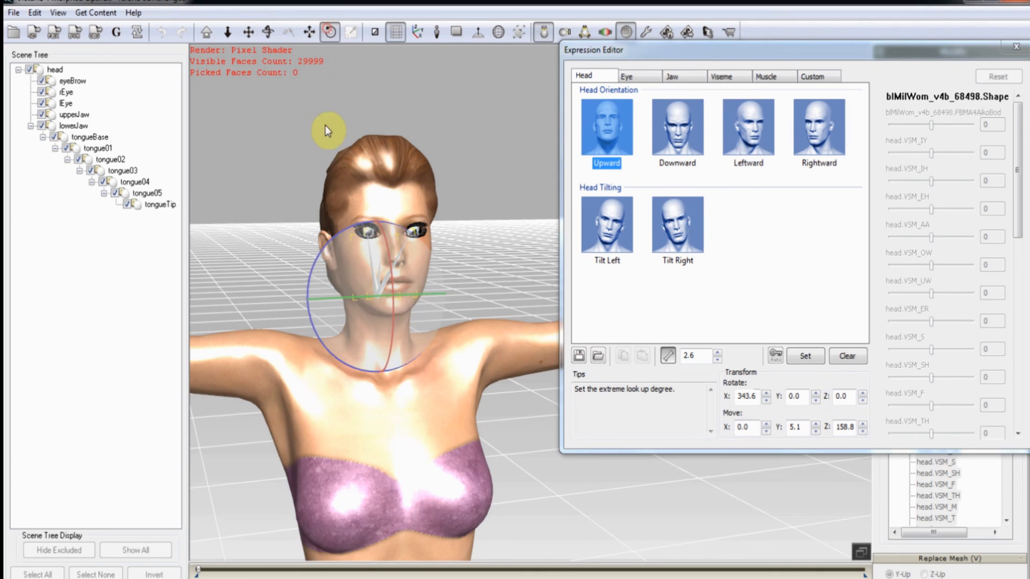
click(774, 356)
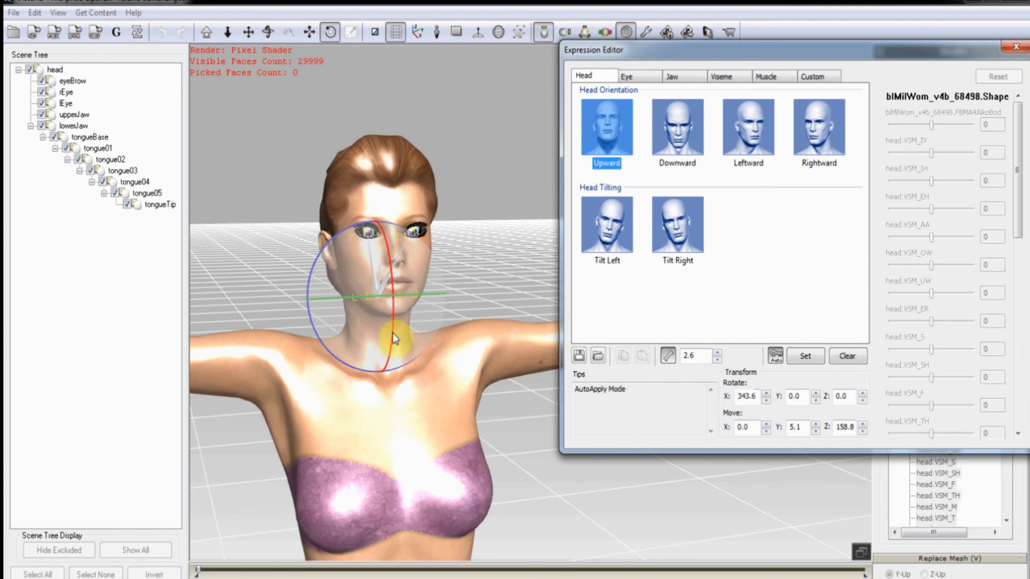
drag(393, 334, 556, 327)
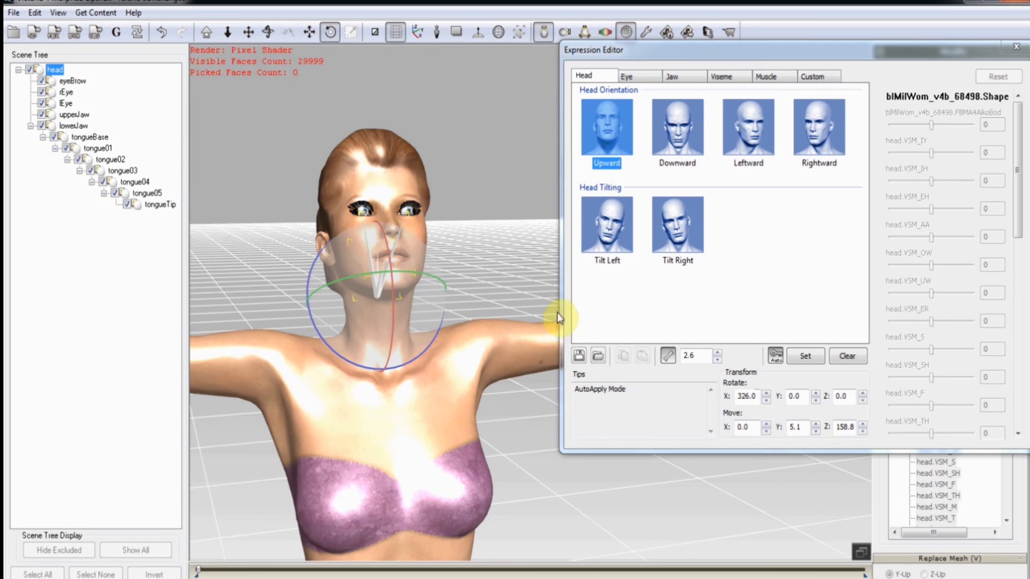
click(677, 150)
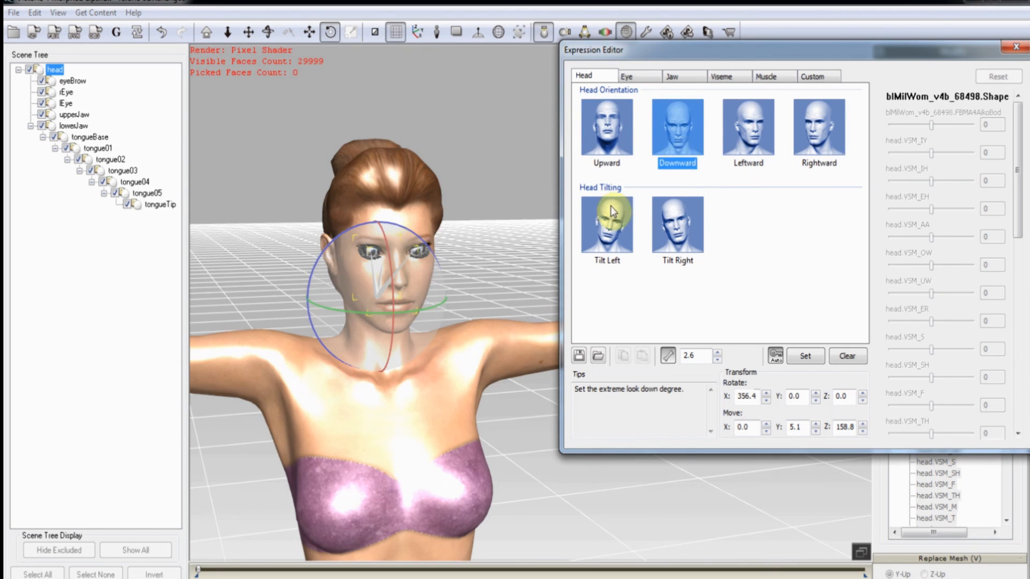
drag(394, 295, 393, 300)
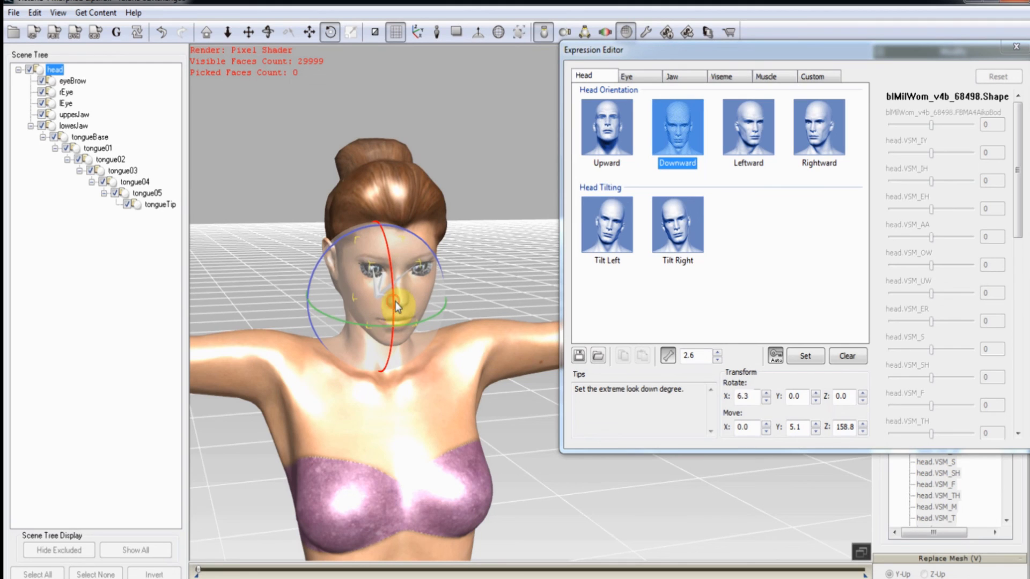
click(762, 124)
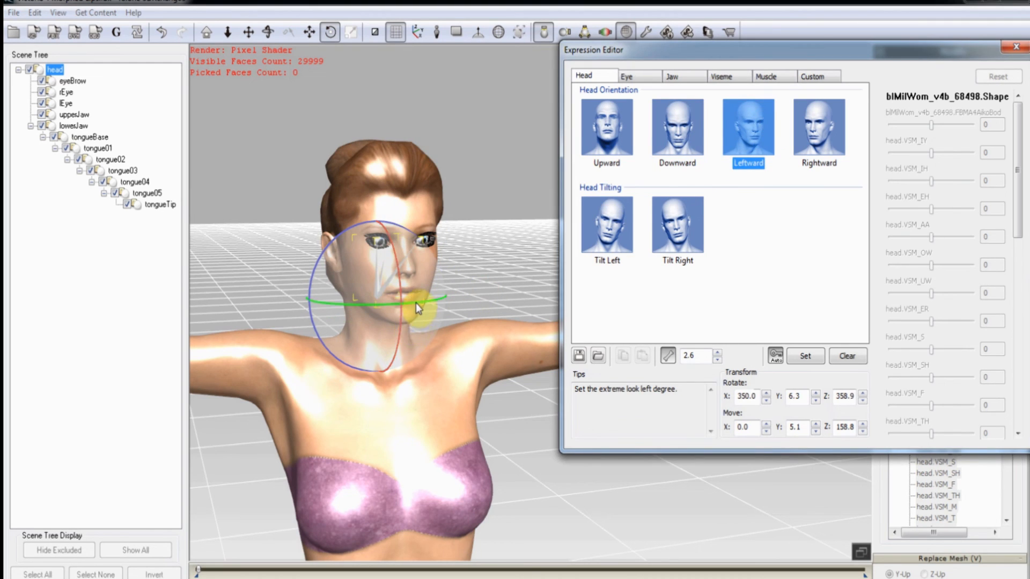
drag(416, 302, 433, 311)
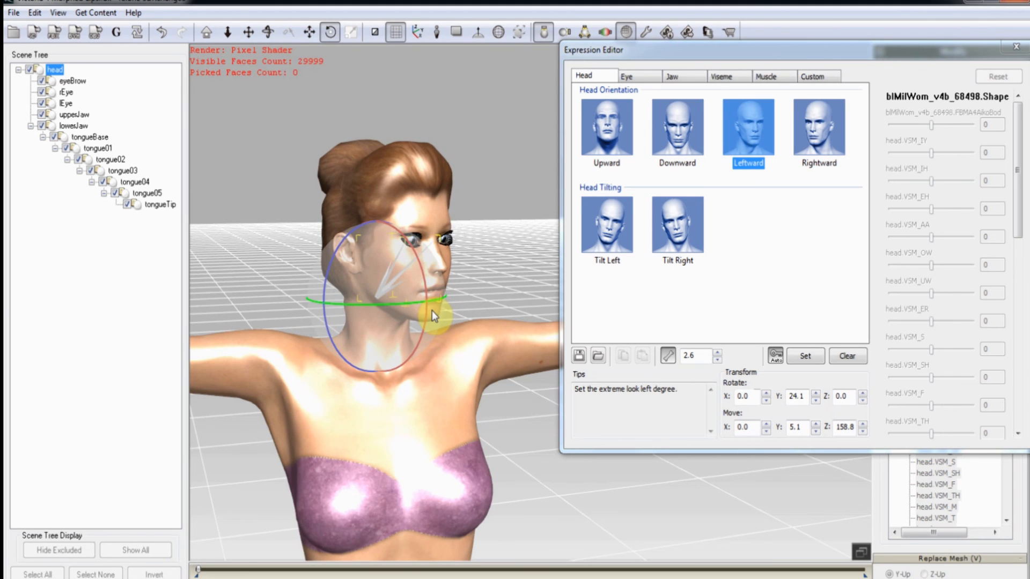
Set the Rightward and Tilt Left head extremes, select Tilt Right, then move to Eye presets.
click(813, 132)
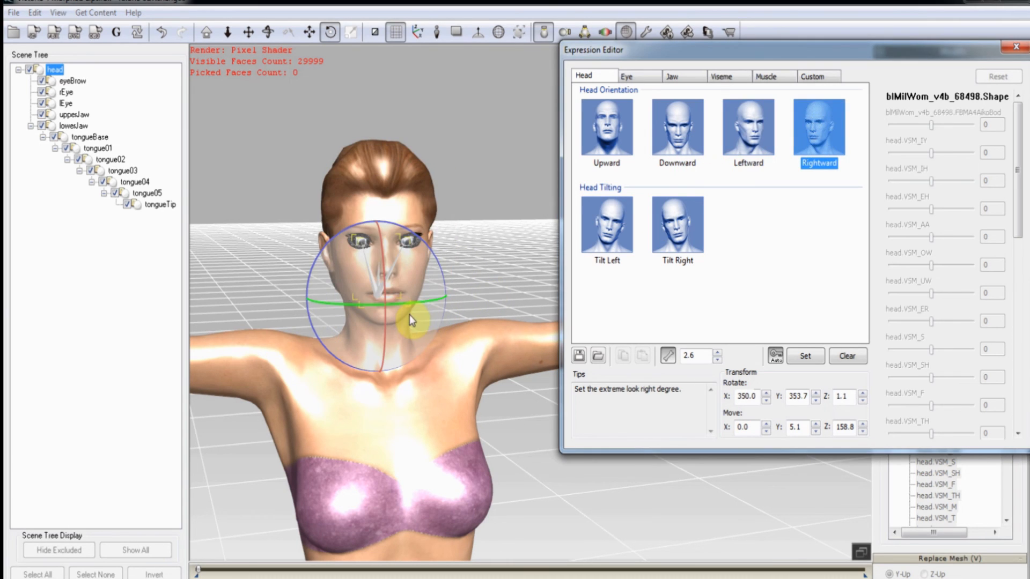
drag(413, 304, 394, 307)
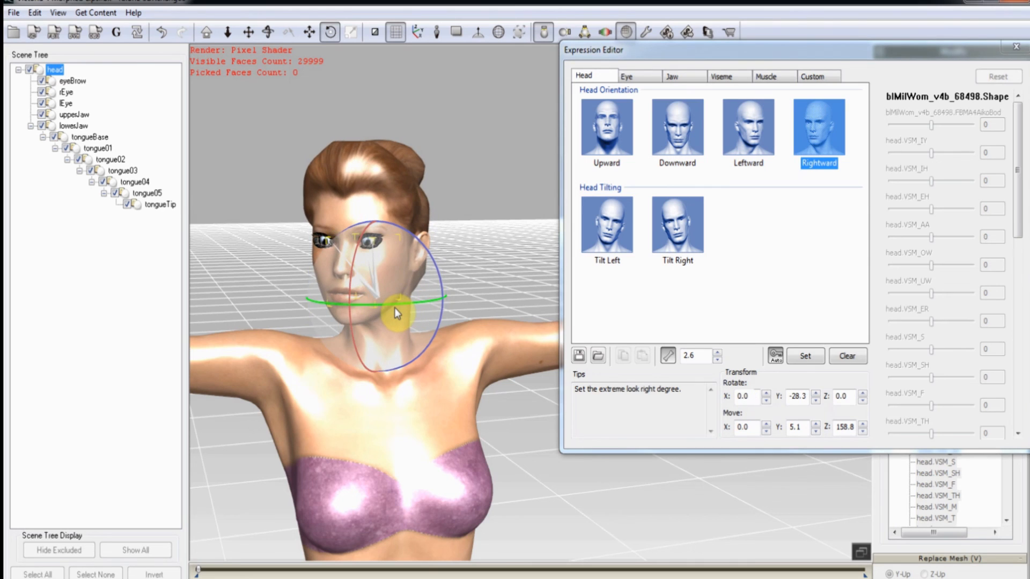
click(605, 231)
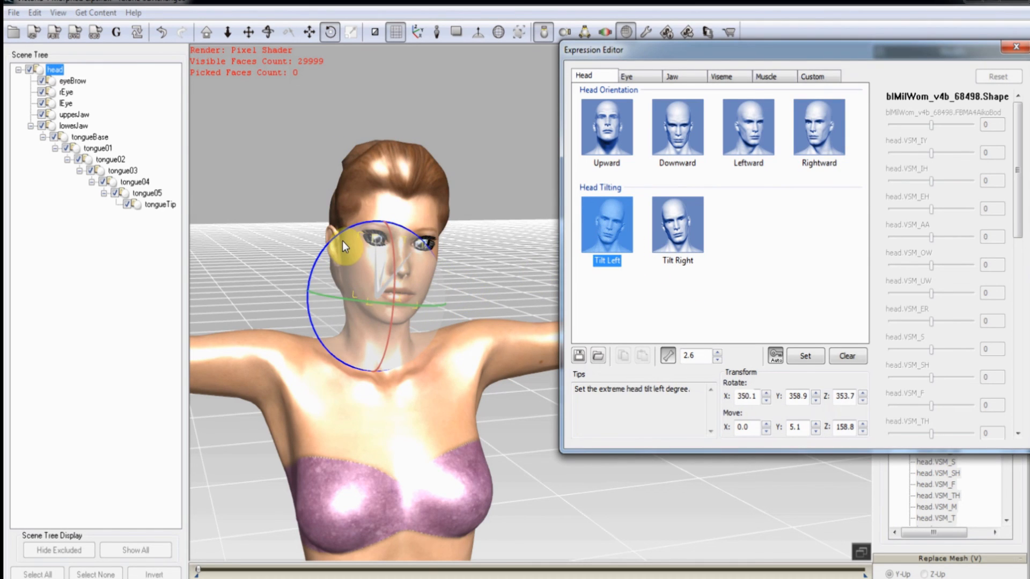
drag(347, 228, 335, 242)
click(684, 225)
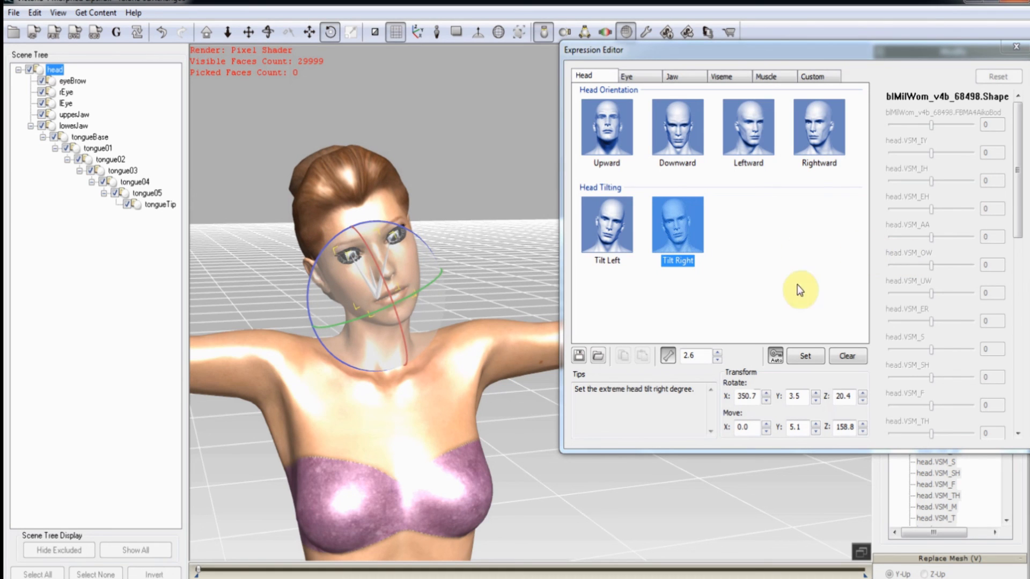
click(627, 76)
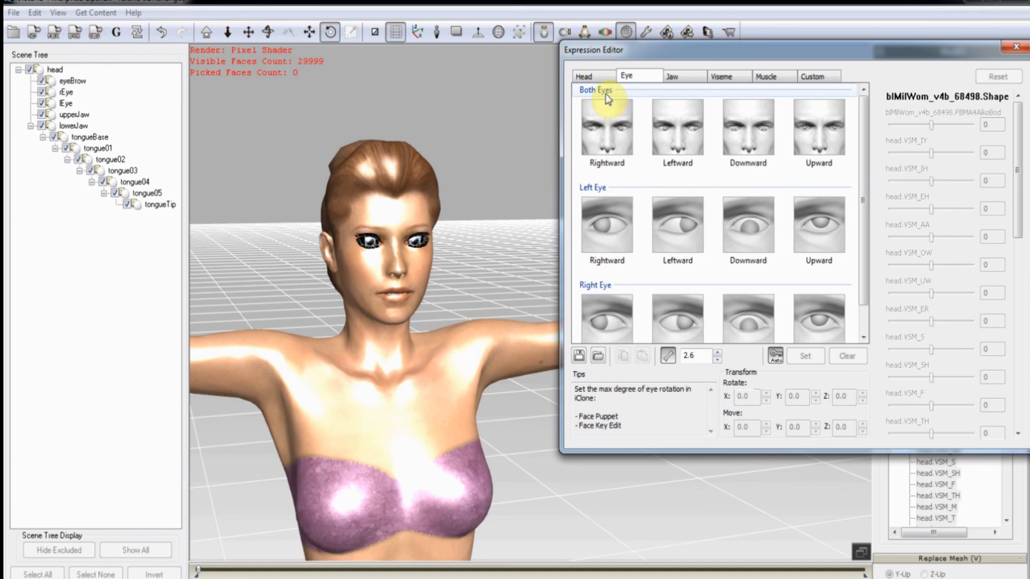
Select the Both Eyes Rightward pose and frame the view close on Victoria's face.
click(607, 130)
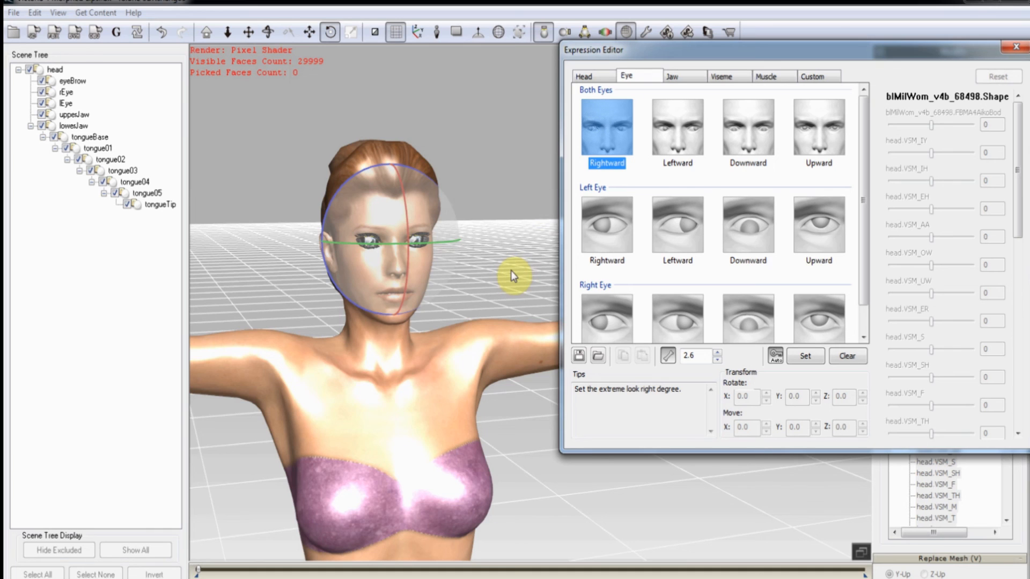
key(Home)
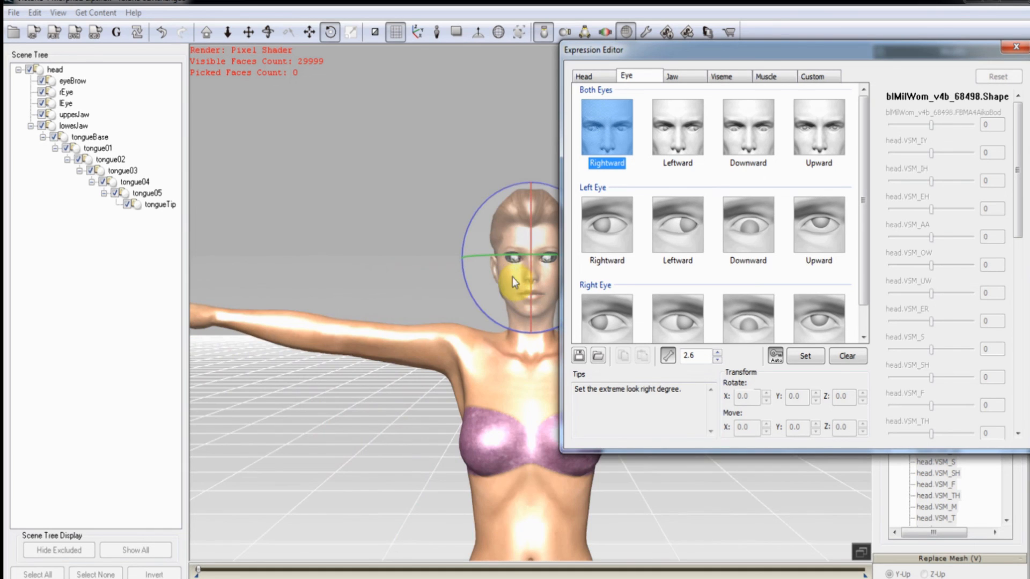
click(430, 297)
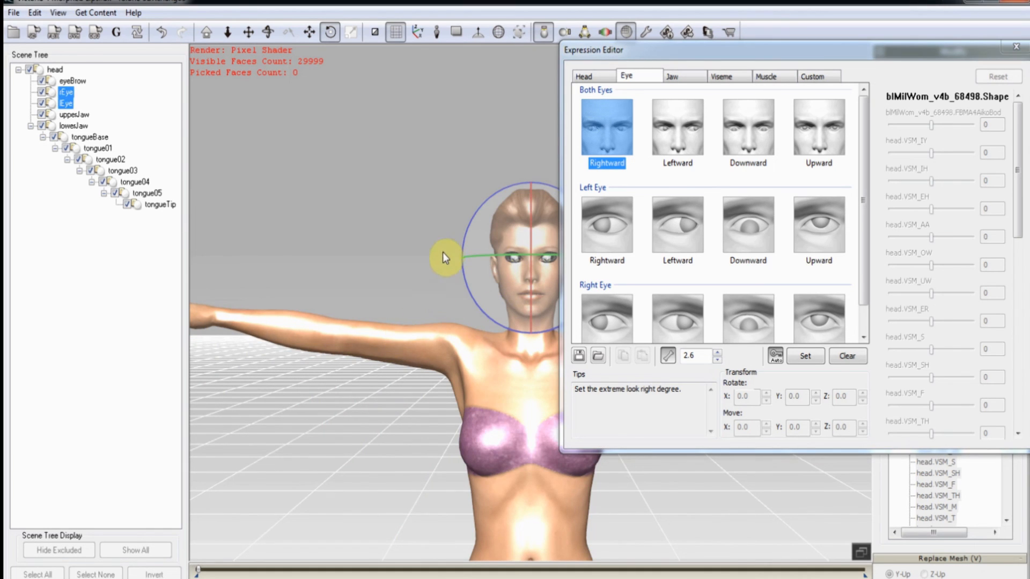
scroll(433, 310, up, 6)
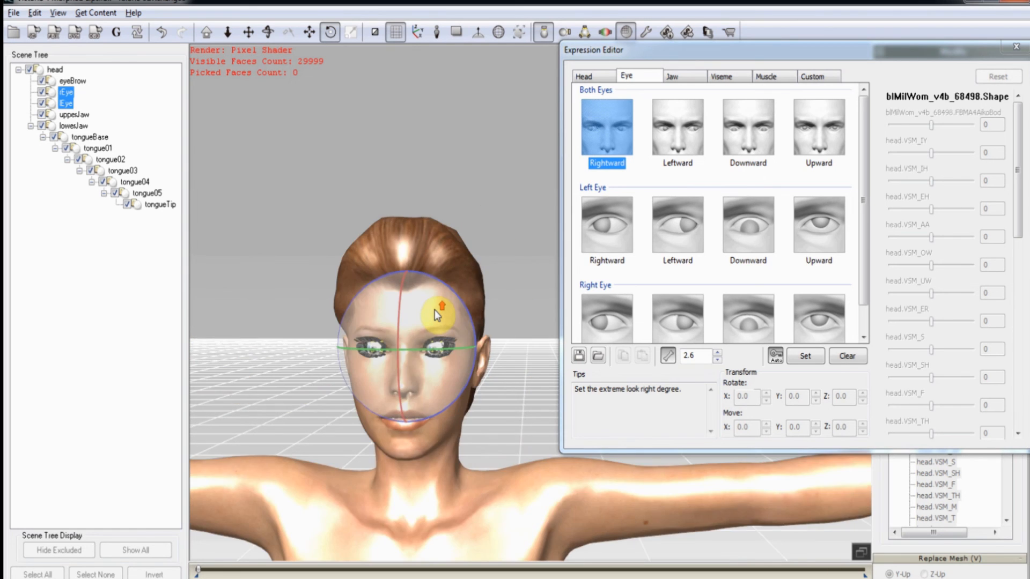
middle_drag(433, 310, 537, 186)
middle_drag(499, 282, 512, 324)
scroll(514, 323, up, 5)
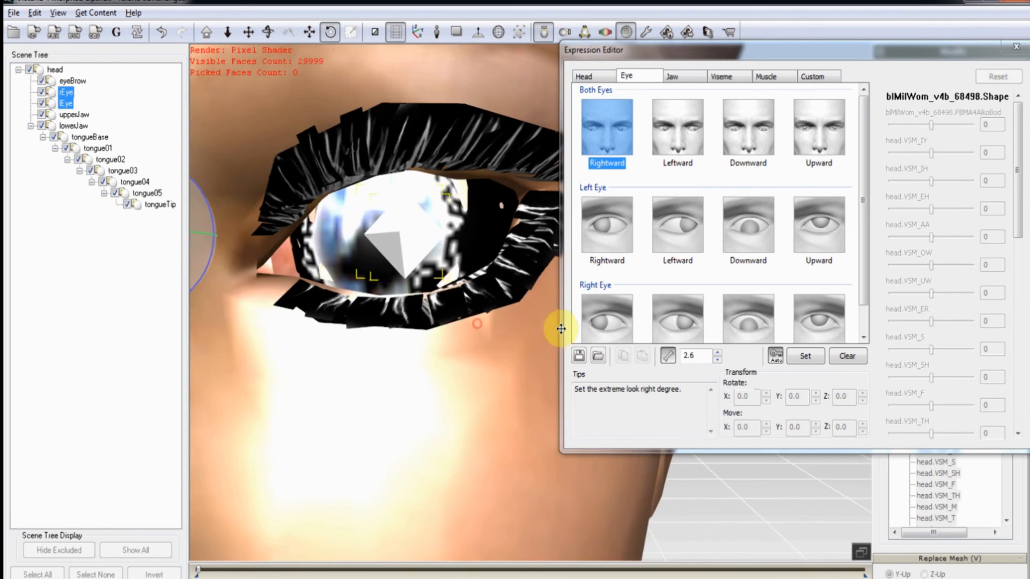
scroll(509, 320, down, 5)
click(491, 322)
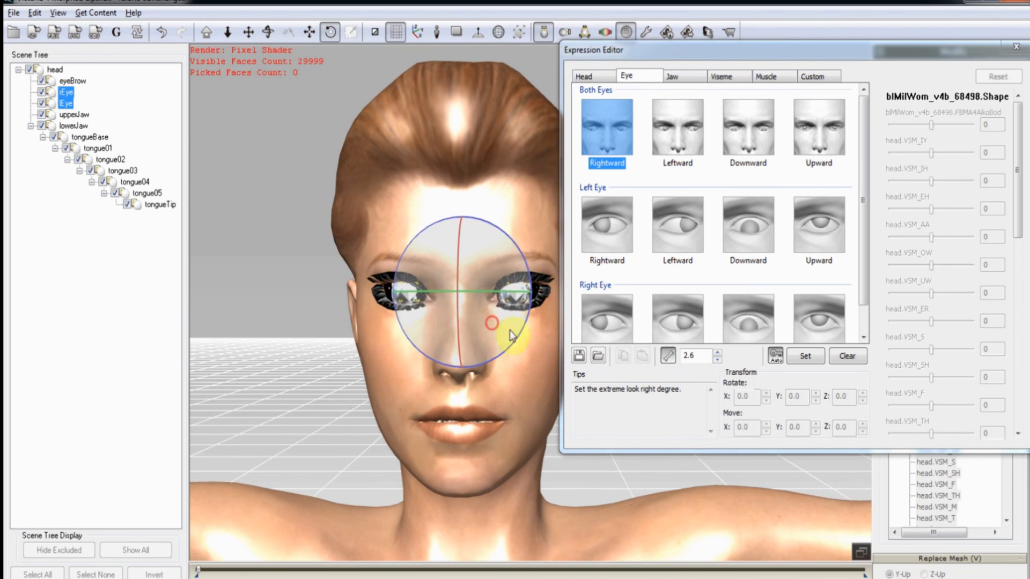
Lower the adjustment value from 2.6 to 1.3.
click(717, 360)
click(716, 360)
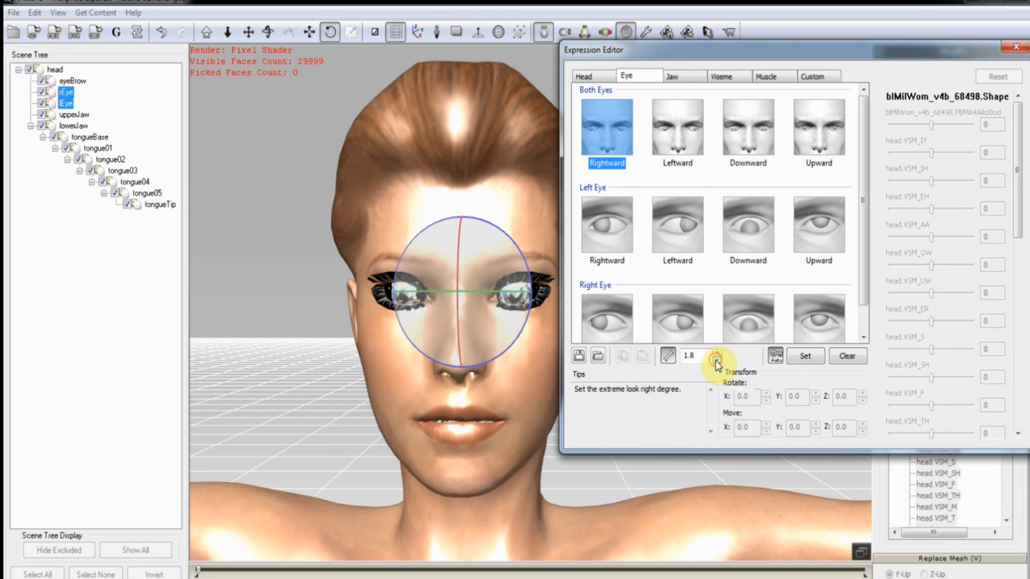
click(716, 360)
click(716, 361)
click(717, 360)
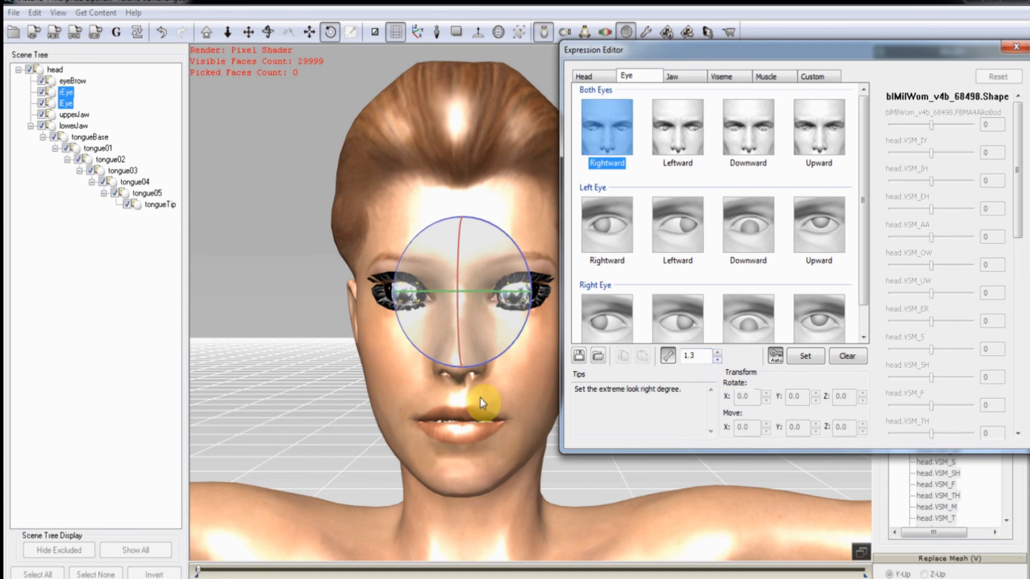
Reframe the face and switch between the Move and Rotate tools for the eyes.
drag(439, 400, 510, 436)
scroll(511, 437, up, 1)
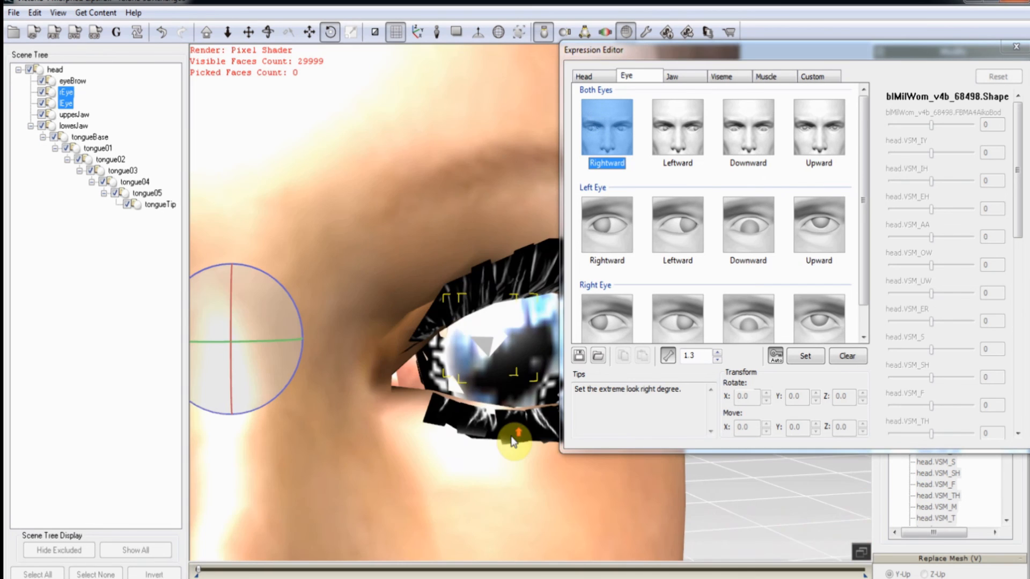
scroll(511, 436, down, 1)
middle_drag(511, 435, 480, 459)
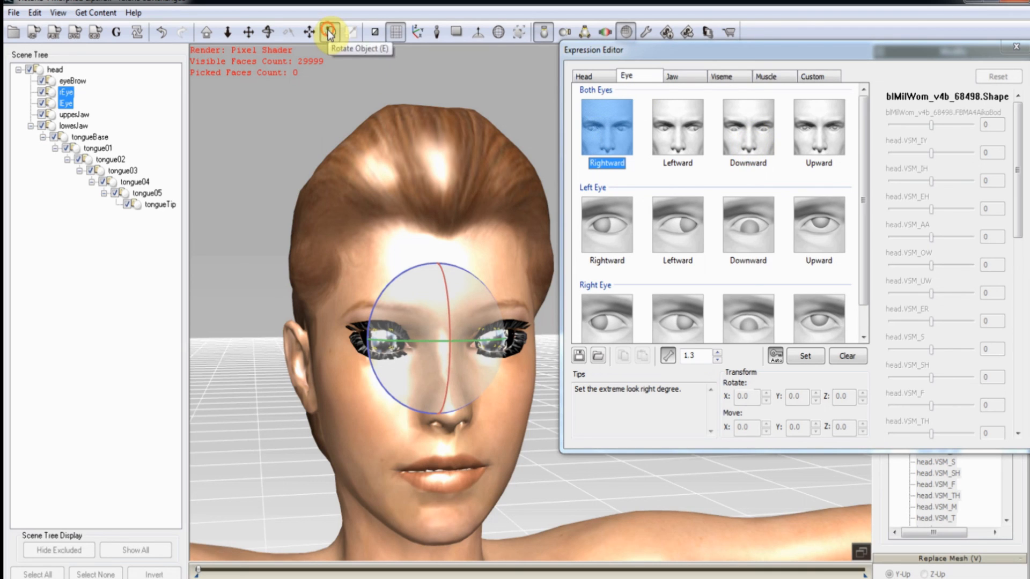
click(311, 32)
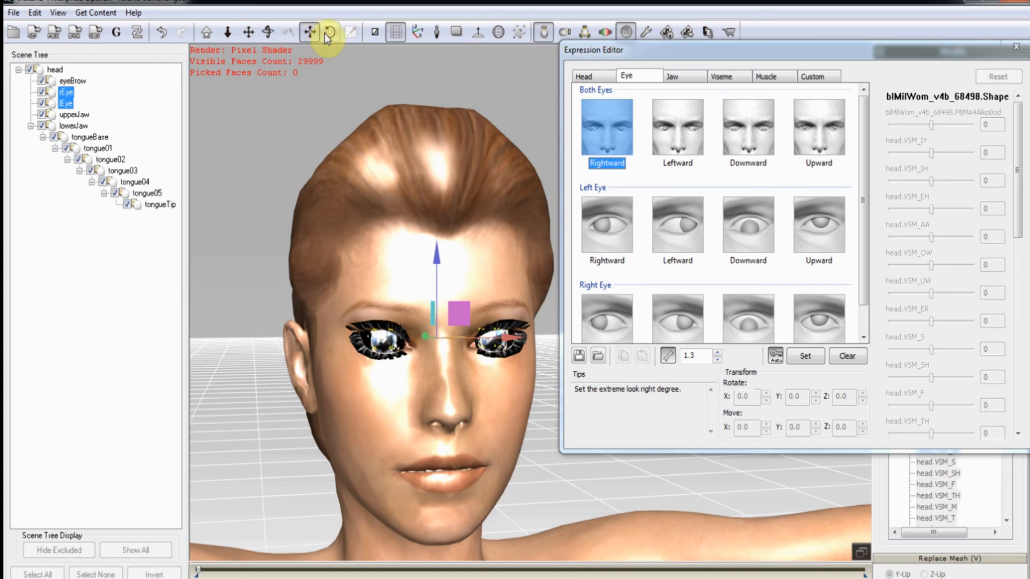
click(326, 33)
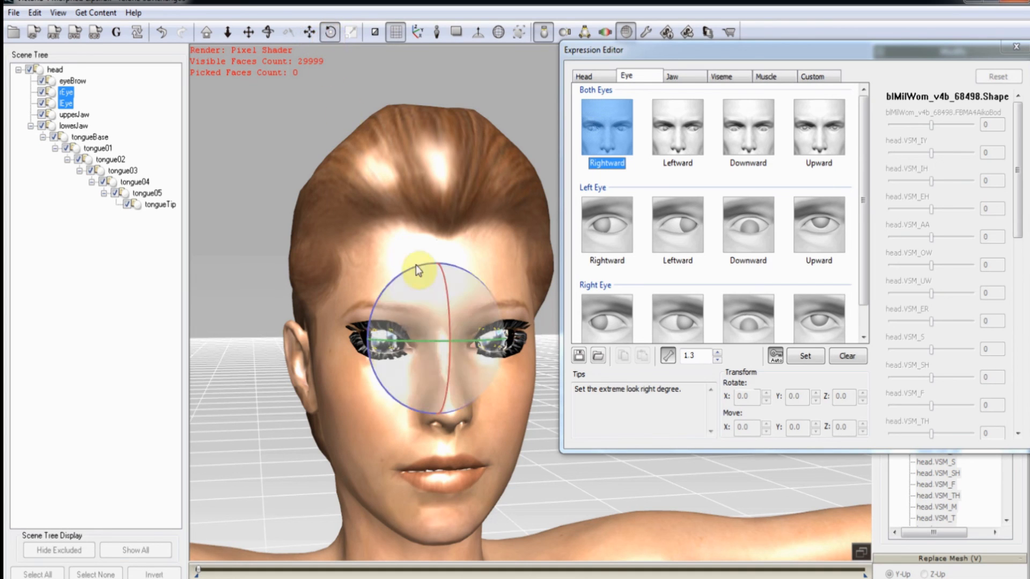
click(248, 33)
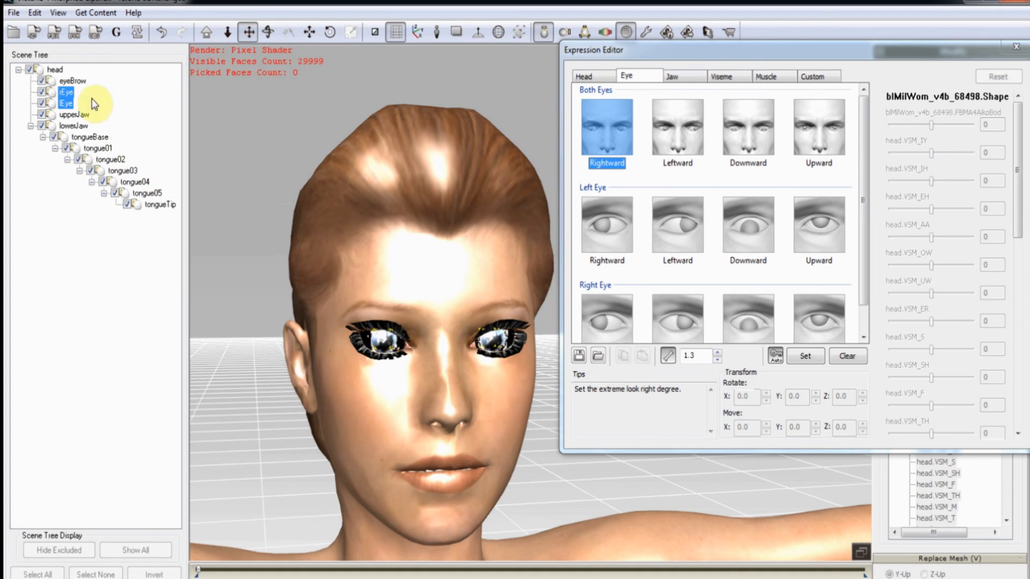
With the Rotate tool, turn the eyes to their extreme right and extreme left.
click(330, 32)
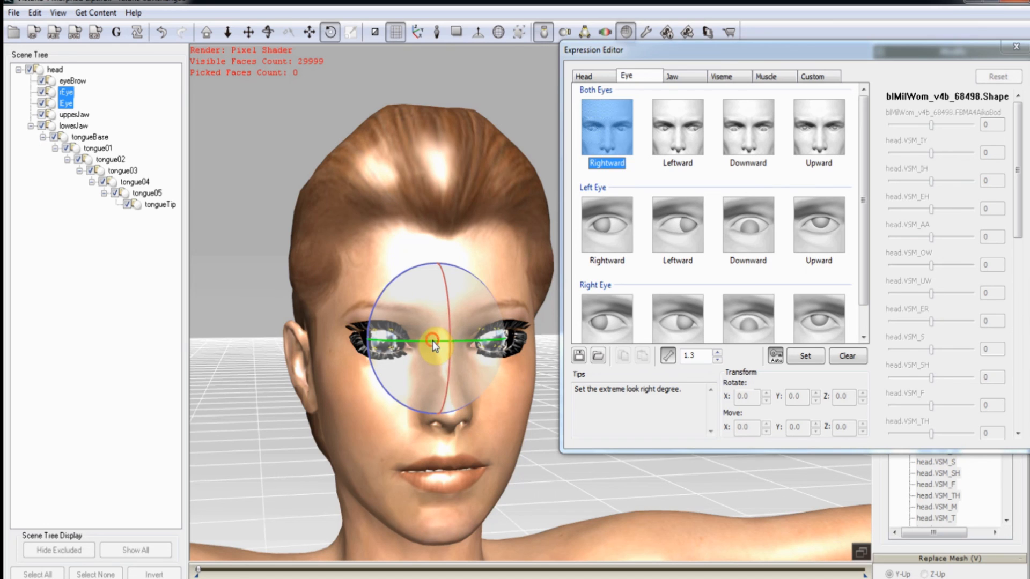
drag(432, 340, 414, 346)
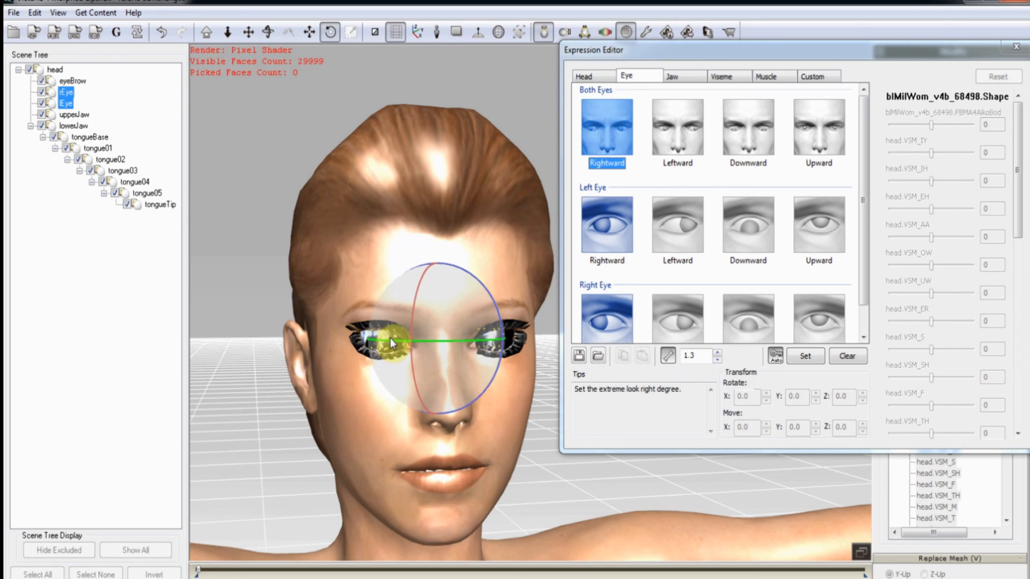
click(691, 131)
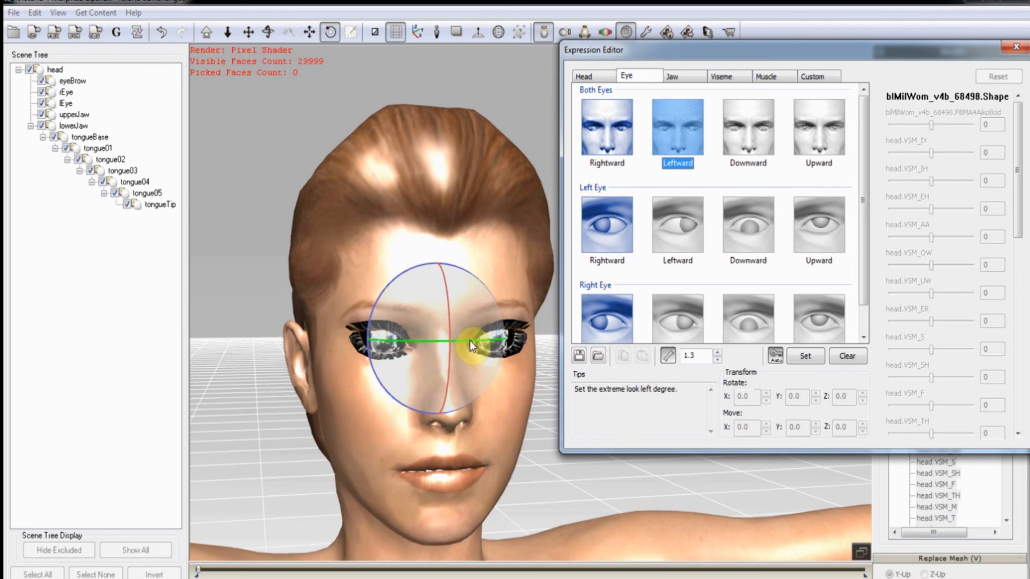
drag(469, 340, 497, 340)
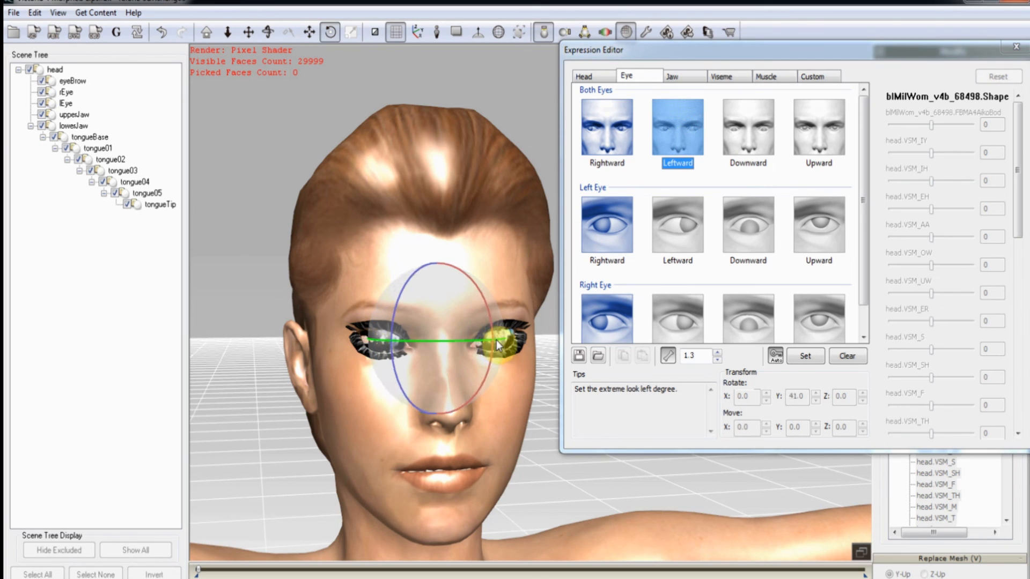
Roll the eyes fully down for Downward, select Upward, then go to the Jaw presets.
click(749, 137)
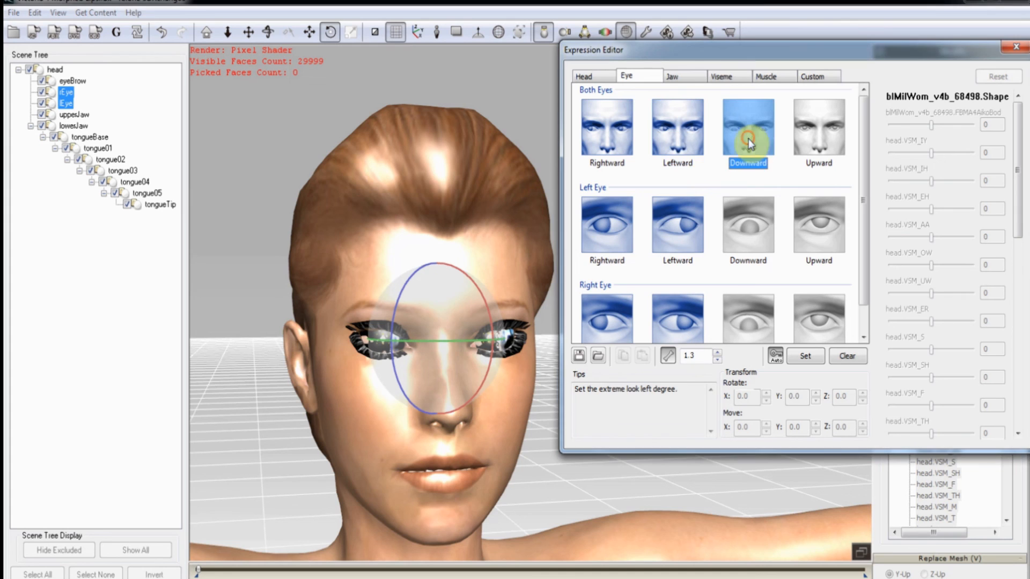
mouse_move(448, 305)
mouse_down()
mouse_move(449, 332)
mouse_move(449, 320)
mouse_up()
click(809, 140)
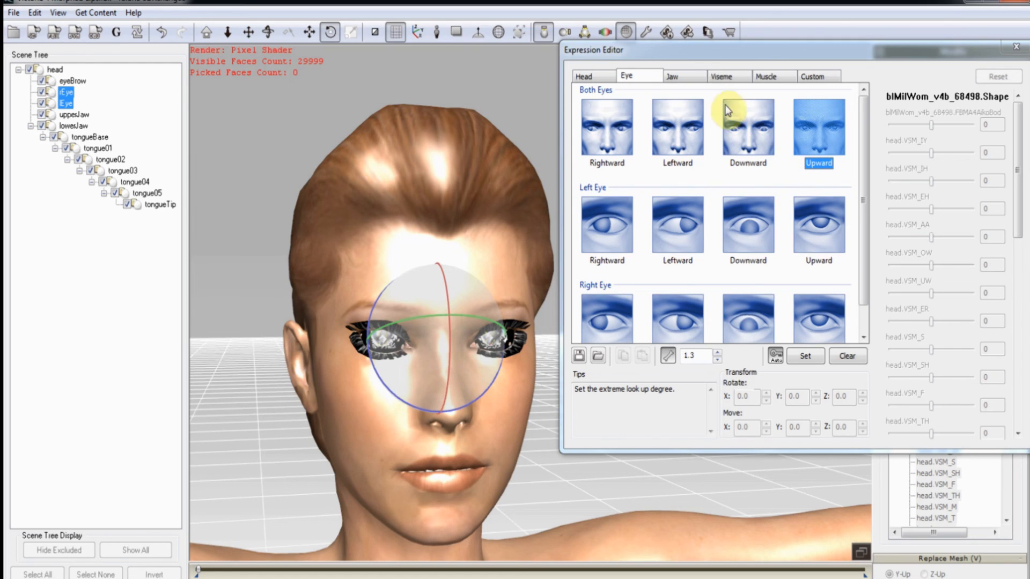
click(684, 77)
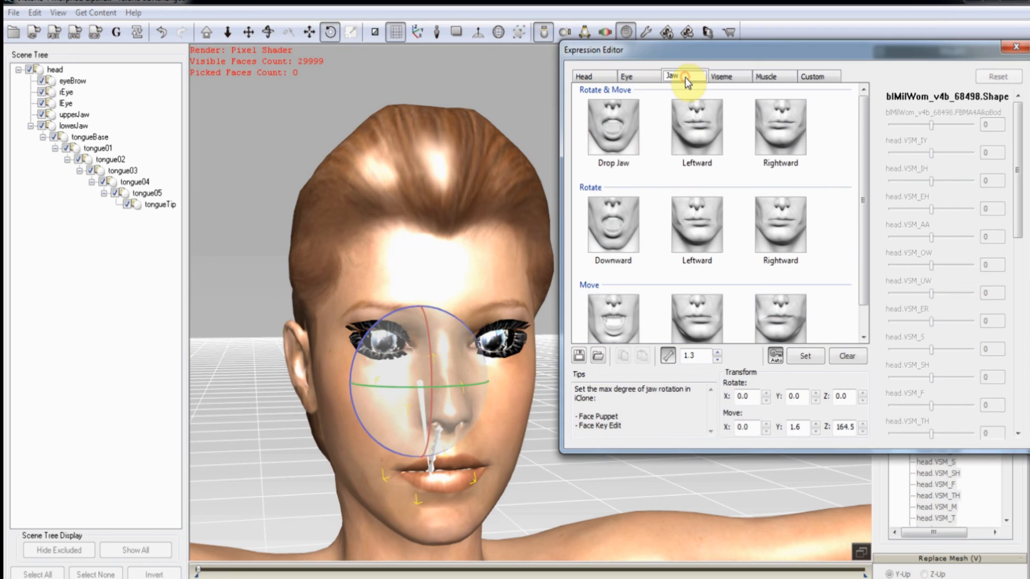
Select Drop Jaw, rotate the jaw open to X 357.0 and try the SmileOpen morph.
click(624, 131)
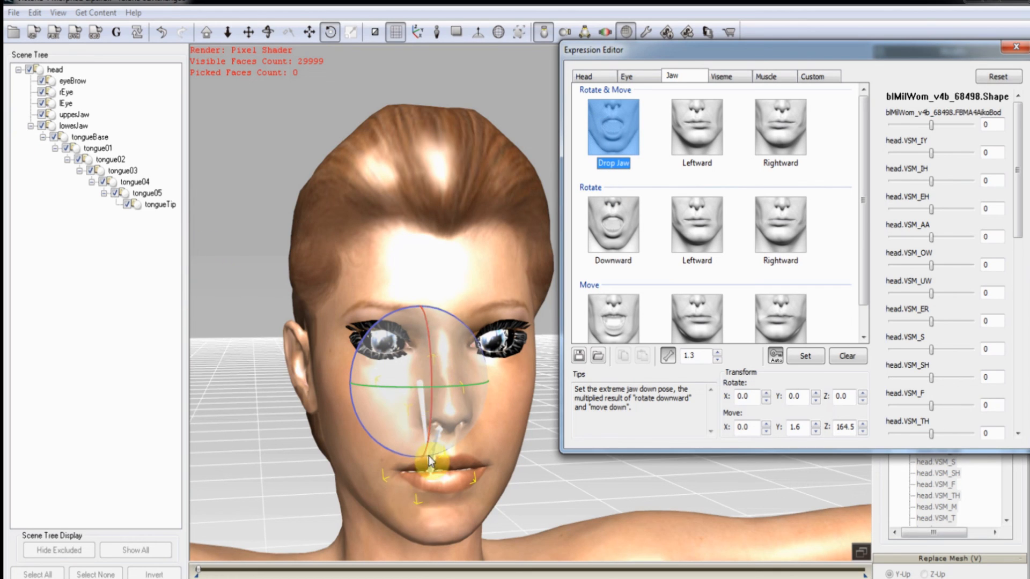
mouse_move(432, 378)
mouse_down()
mouse_move(434, 444)
mouse_move(429, 375)
mouse_up()
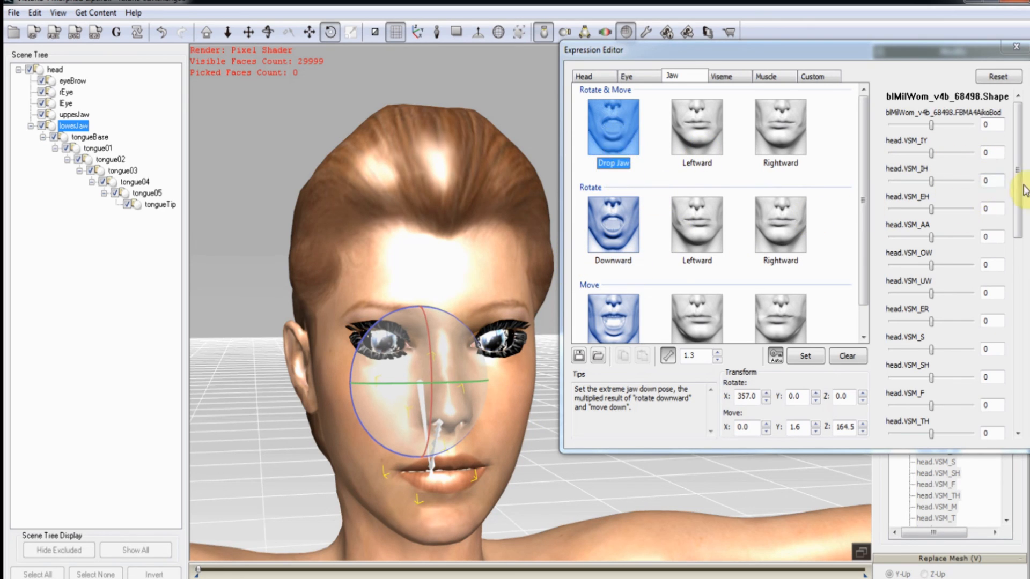
drag(1017, 188, 1023, 389)
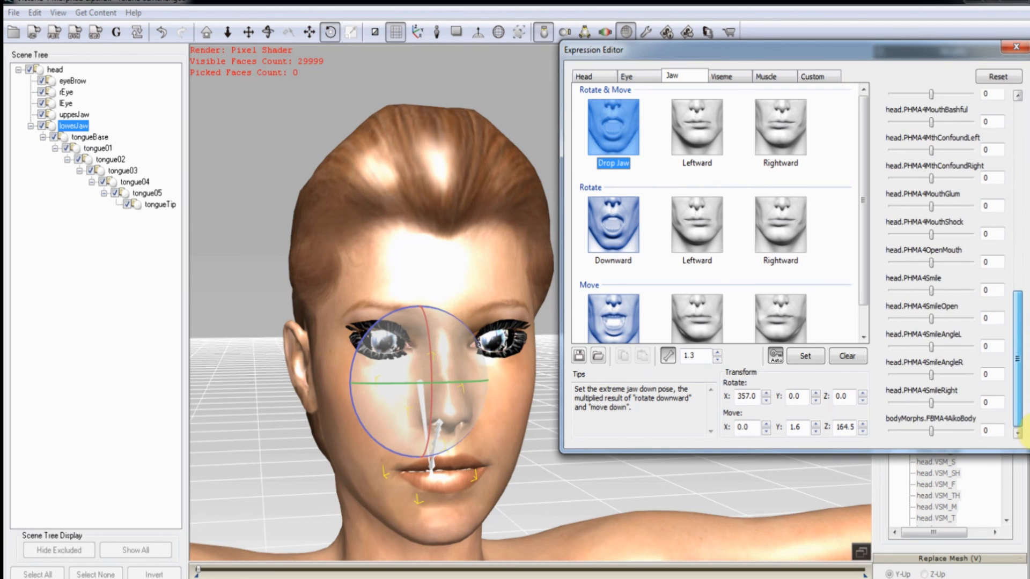
drag(931, 321, 931, 352)
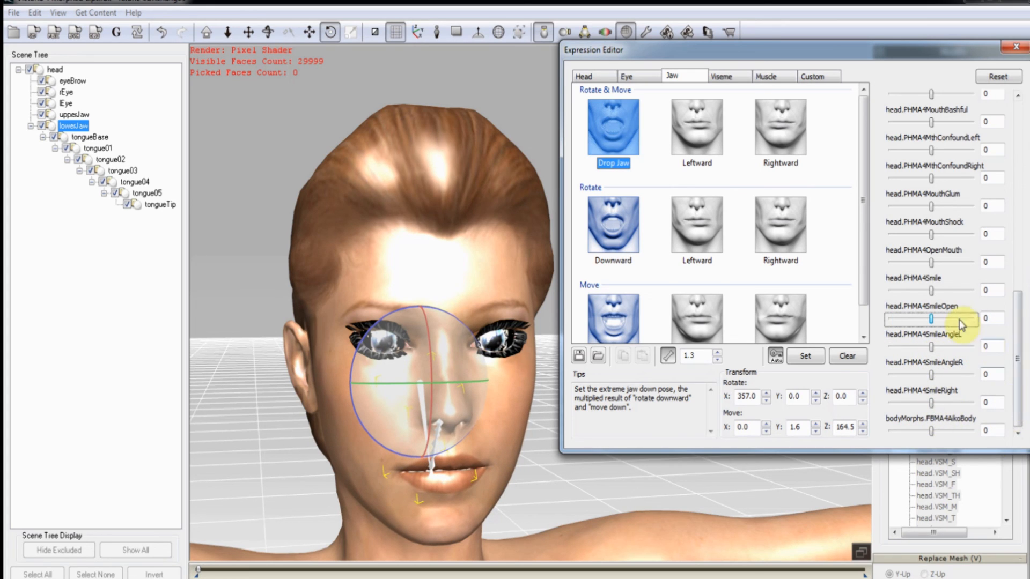
Add OpenMouth 81, MouthShock 13 and MouthGlum 31 to the Drop Jaw pose.
click(931, 291)
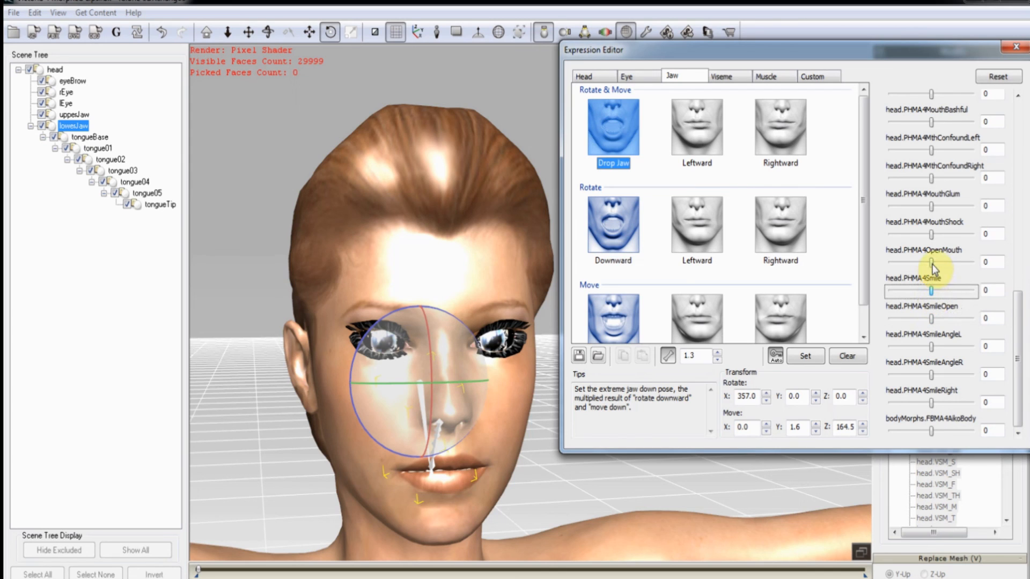
drag(931, 263, 966, 271)
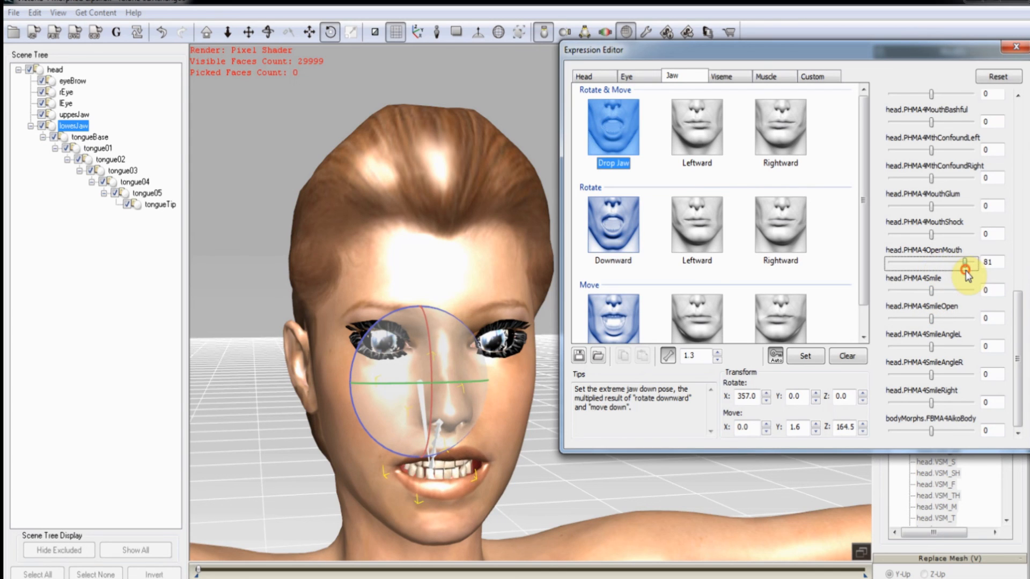
click(931, 234)
mouse_move(931, 235)
mouse_down()
mouse_move(968, 238)
mouse_move(937, 248)
mouse_up()
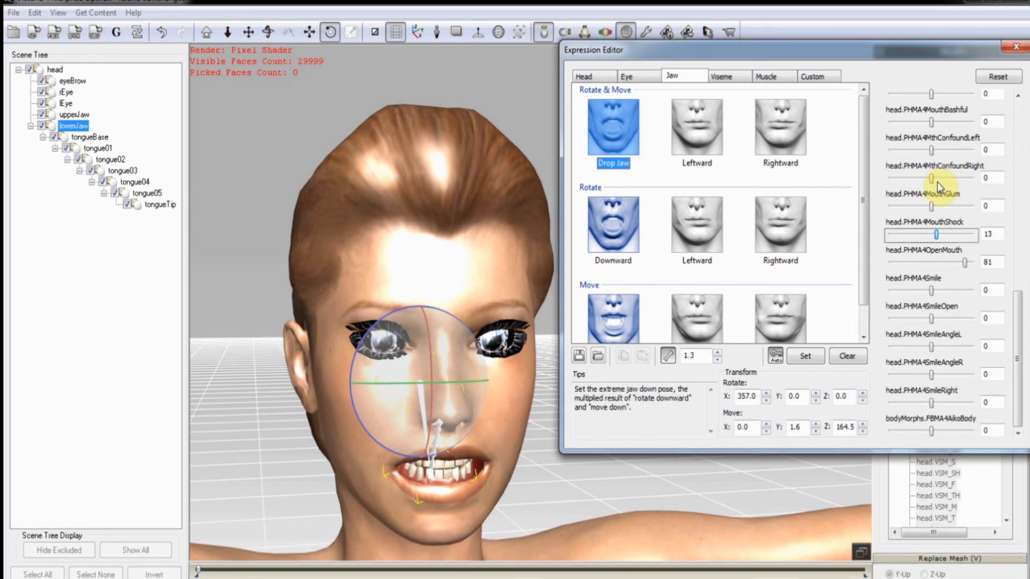
mouse_move(931, 208)
mouse_down()
mouse_move(954, 213)
mouse_move(944, 214)
mouse_up()
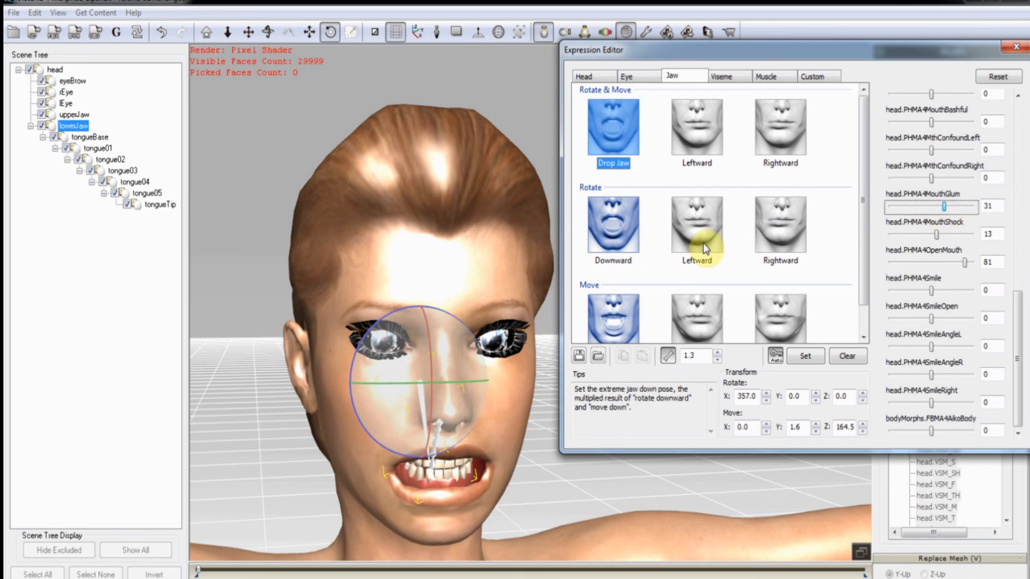
click(699, 142)
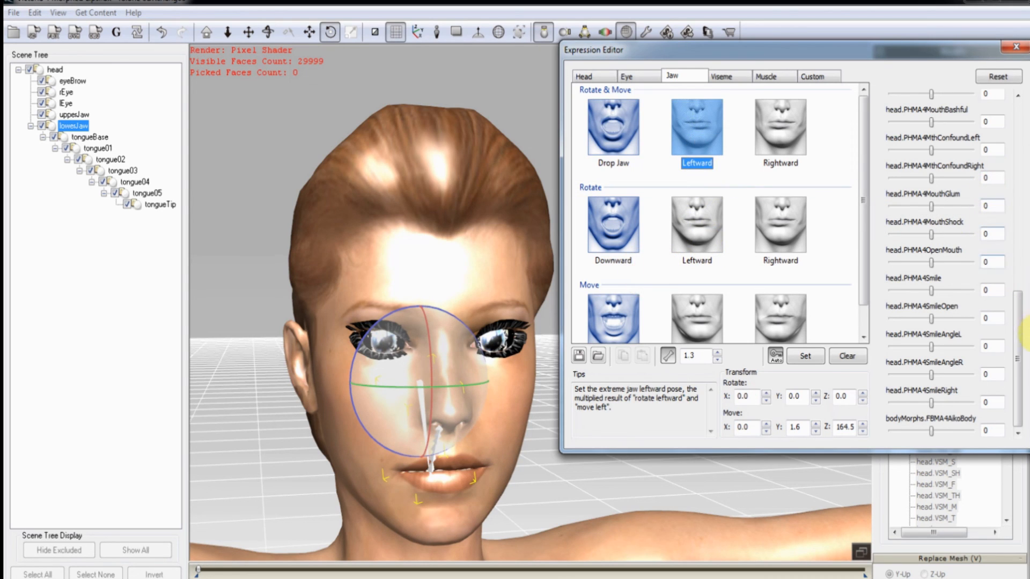
Give the Leftward jaw pose MthConfoundLeft at 73.
drag(1015, 345, 1025, 276)
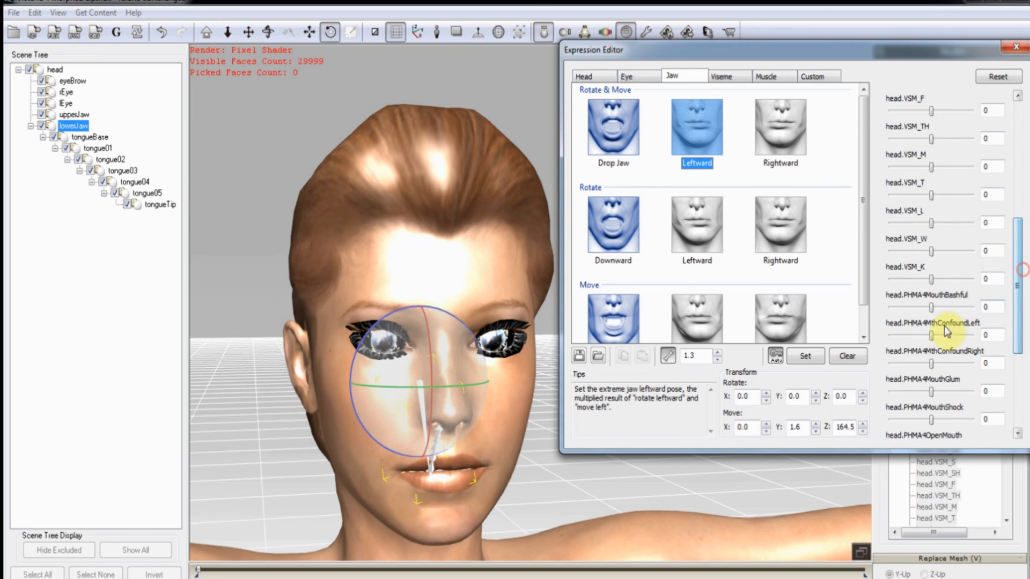
drag(931, 339, 974, 346)
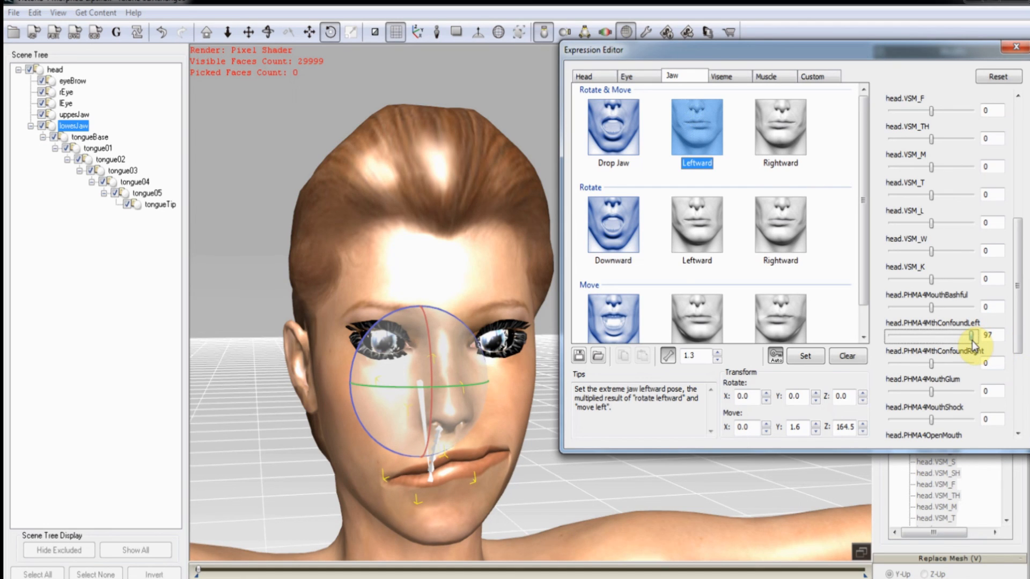
mouse_move(972, 343)
mouse_down()
mouse_move(892, 347)
mouse_move(963, 342)
mouse_up()
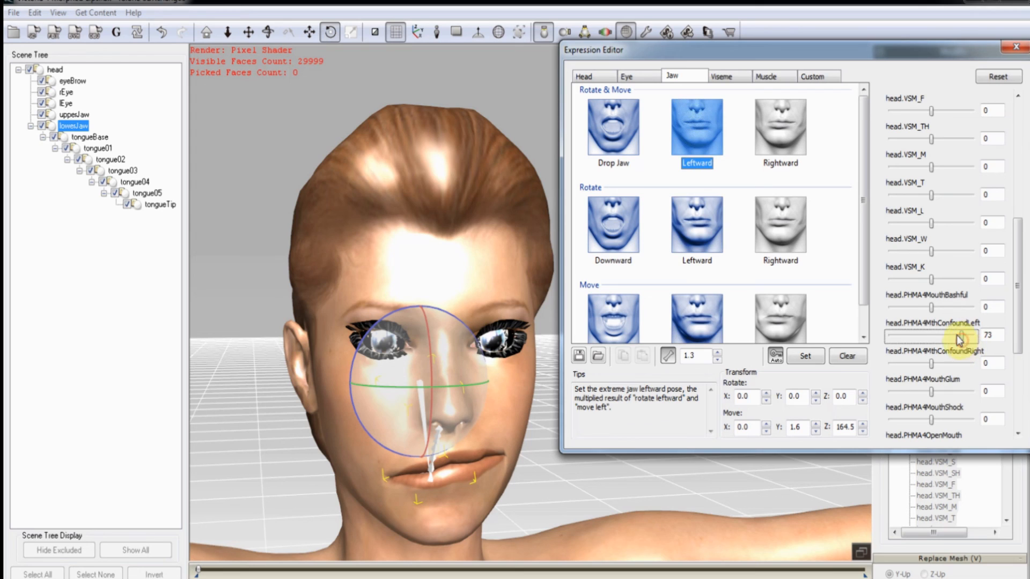
Give the Rightward jaw pose MthConfoundRight at 70.
click(793, 140)
drag(930, 363, 960, 374)
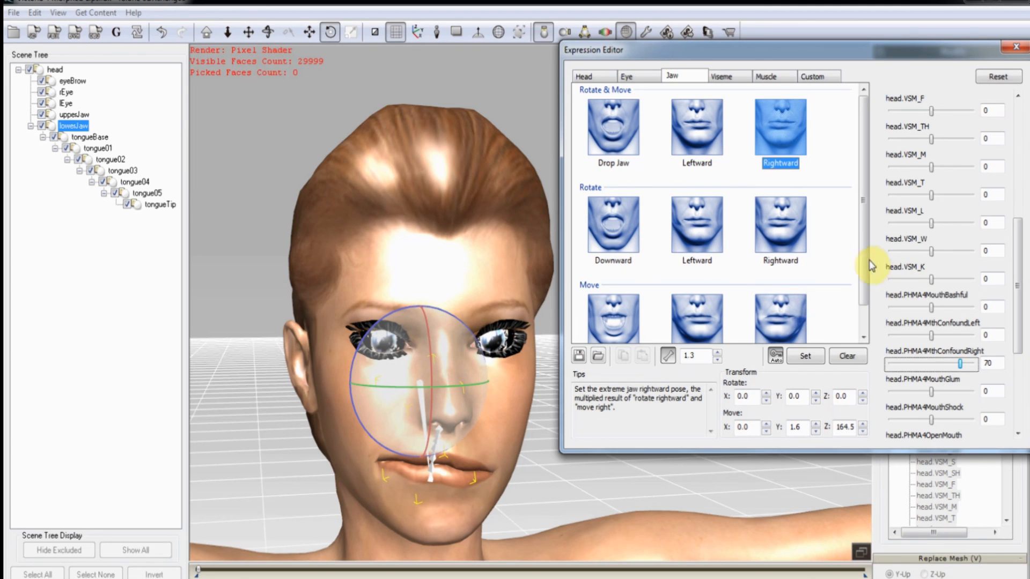
drag(862, 264, 855, 294)
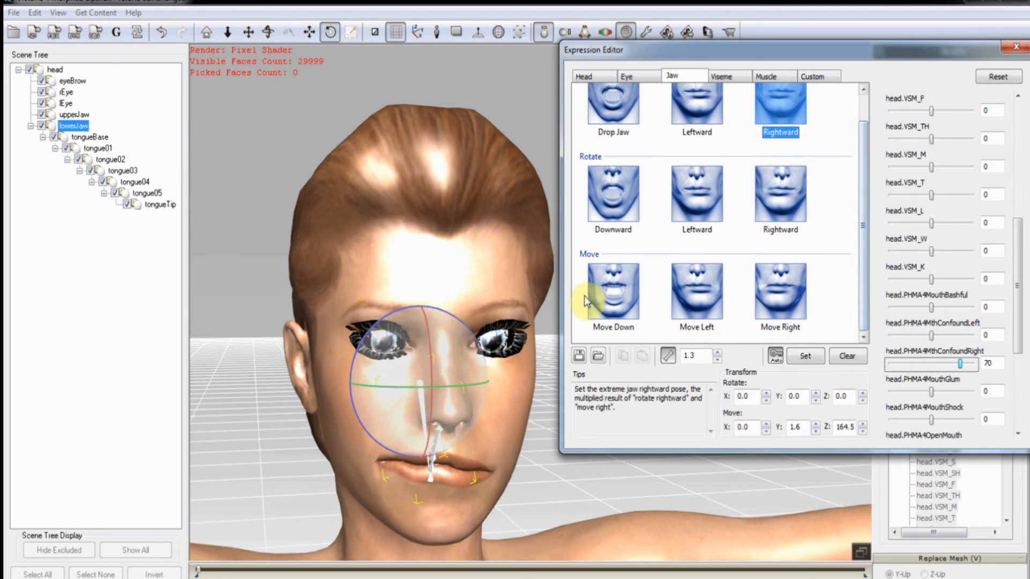
drag(857, 255, 855, 207)
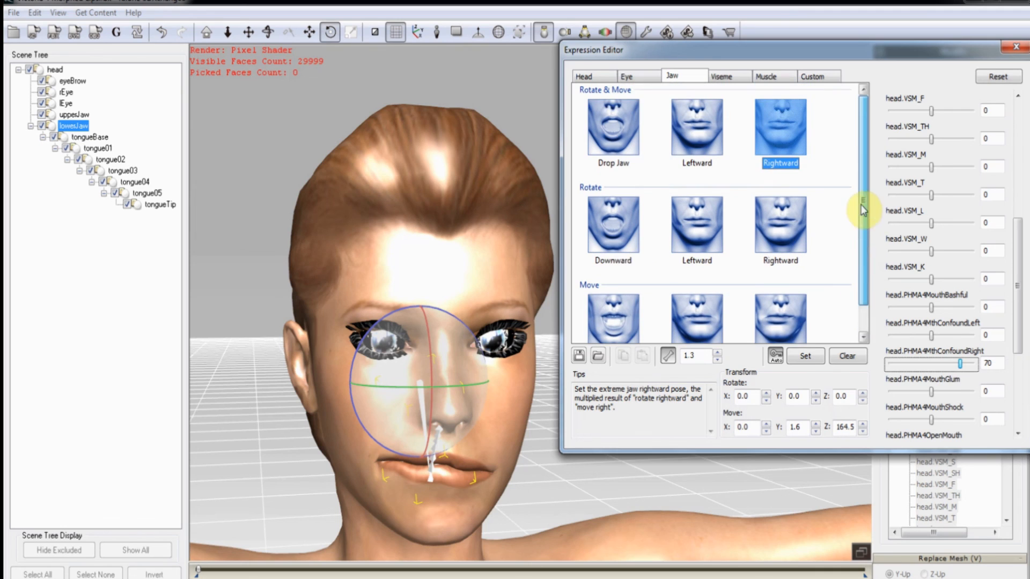
Preview the jaw rotation, Move Down/Left/Right and Drop Jaw poses, then open the Viseme presets.
click(628, 233)
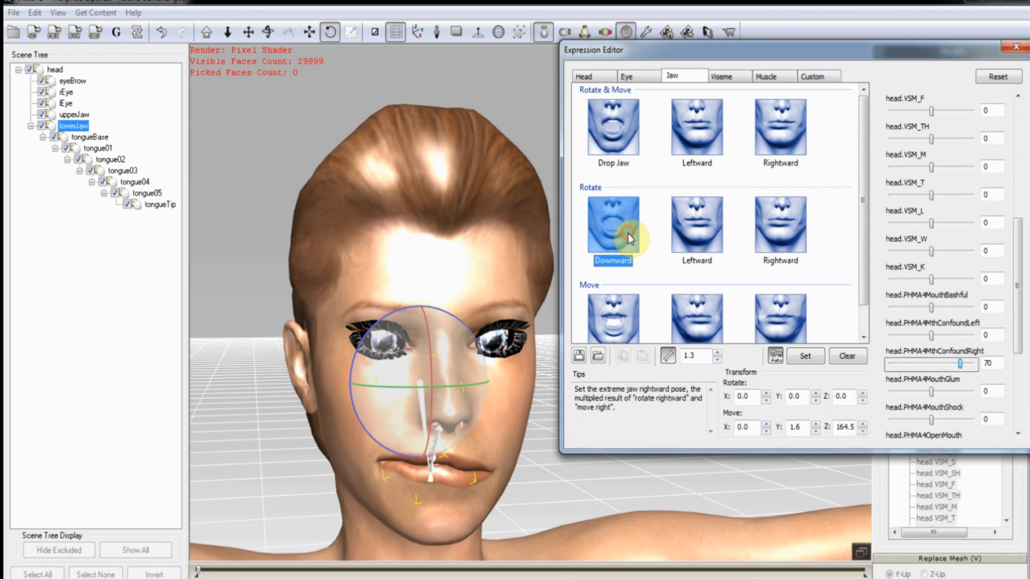
click(686, 230)
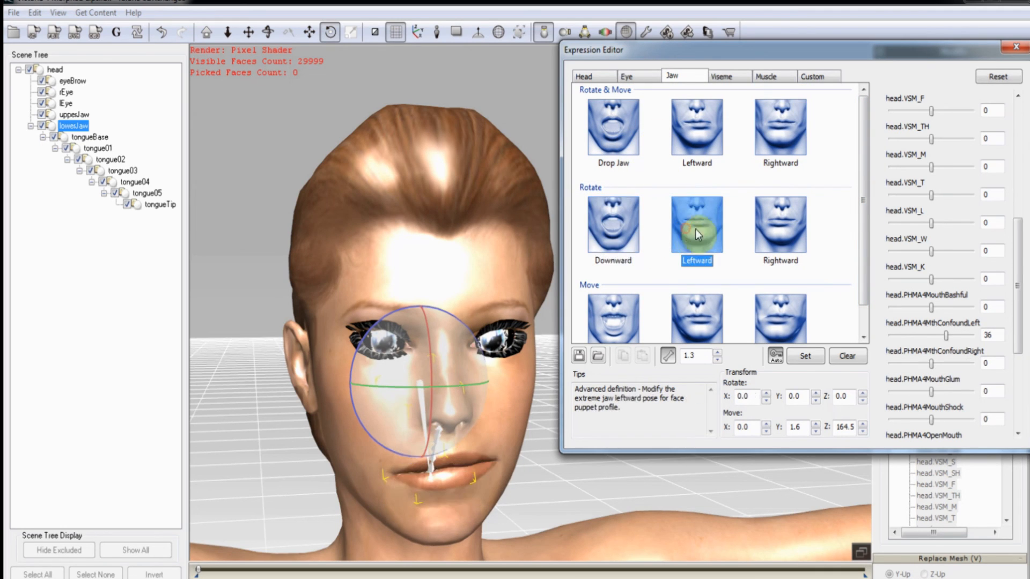
click(777, 234)
click(617, 319)
scroll(697, 317, down, 1)
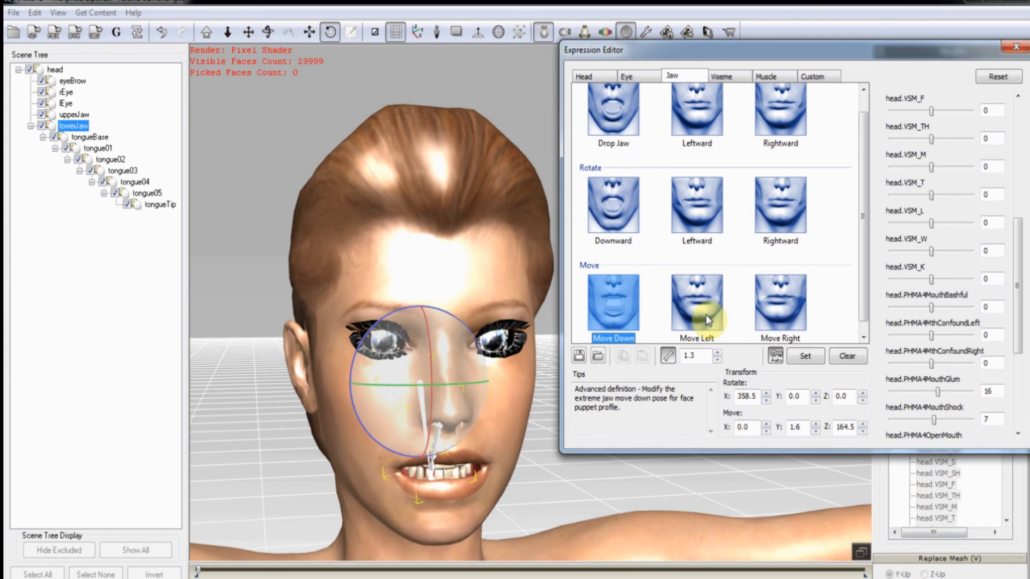
click(706, 314)
click(775, 299)
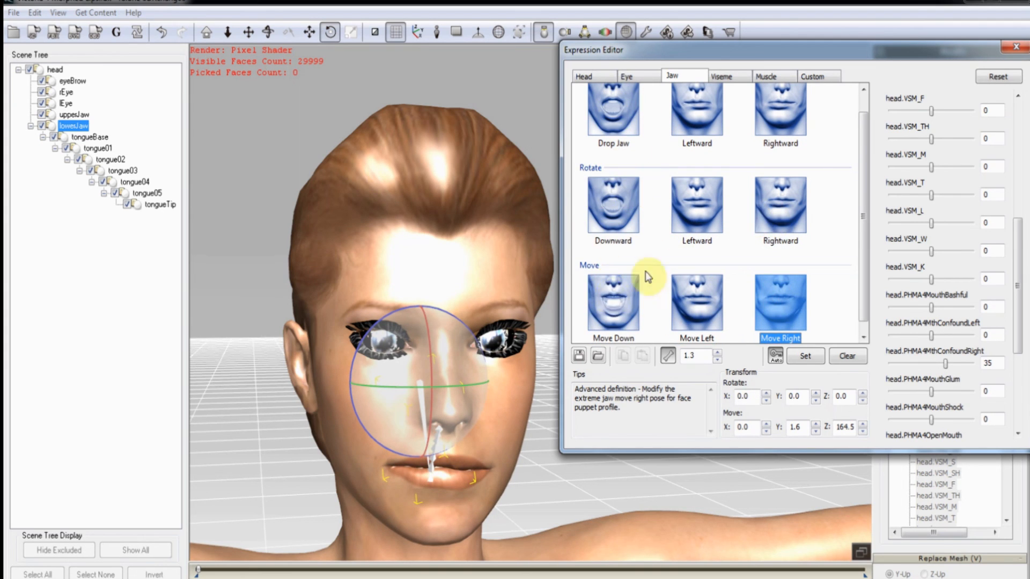
click(613, 106)
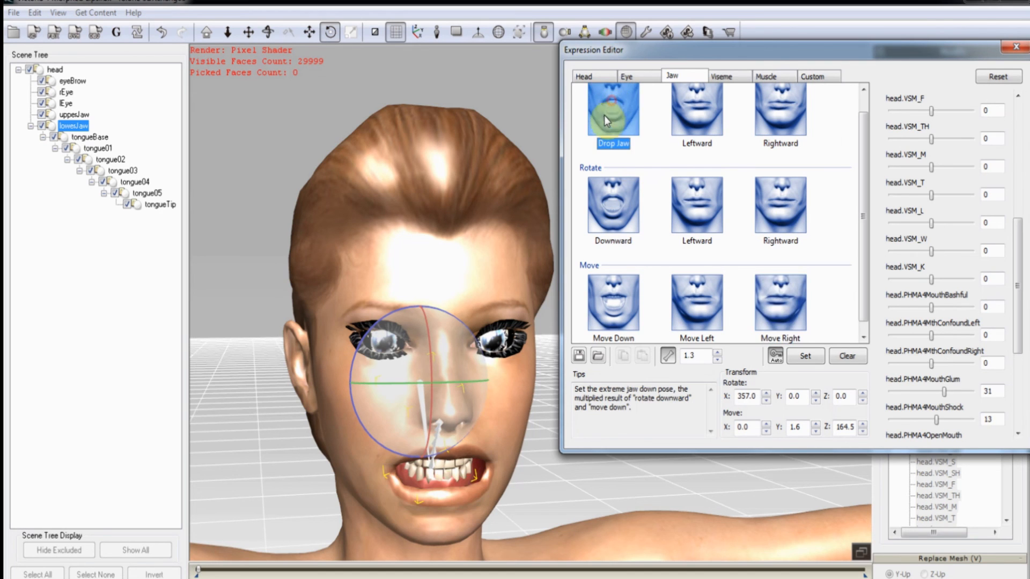
click(727, 77)
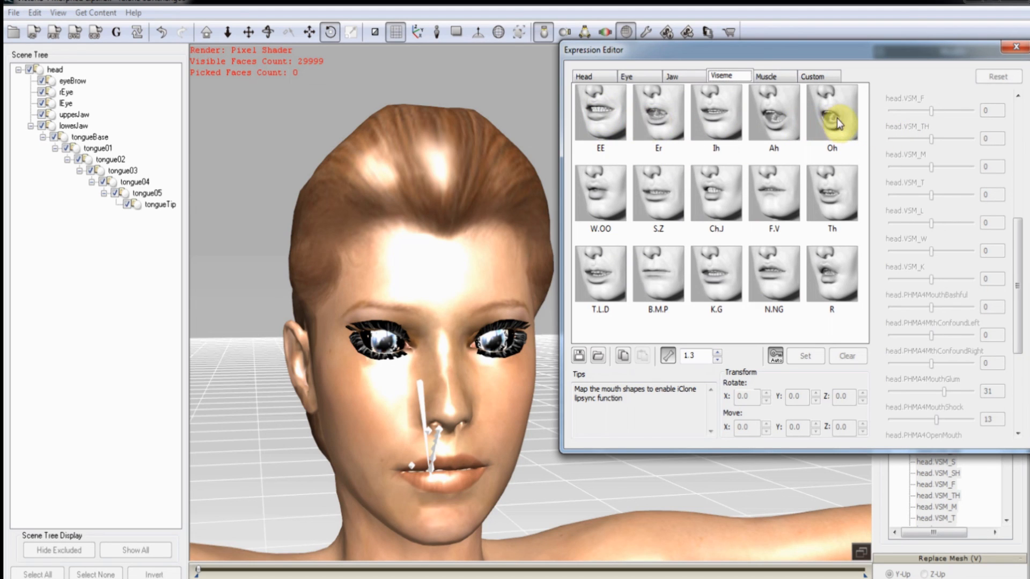
Load the 'Victoria 4 Morphed Lips.3dxFaceAnimProfile' facial animation profile.
click(597, 356)
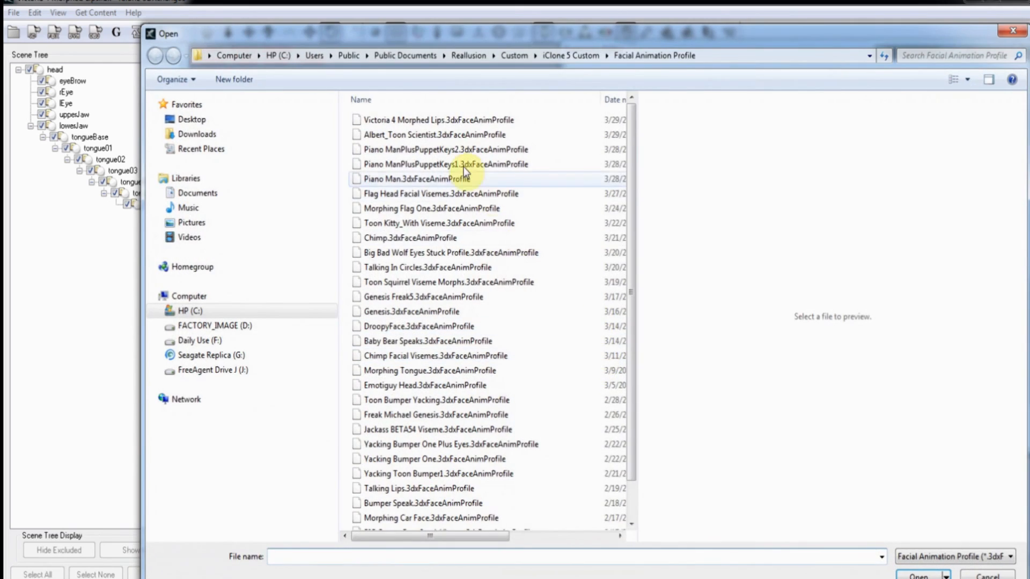
click(458, 122)
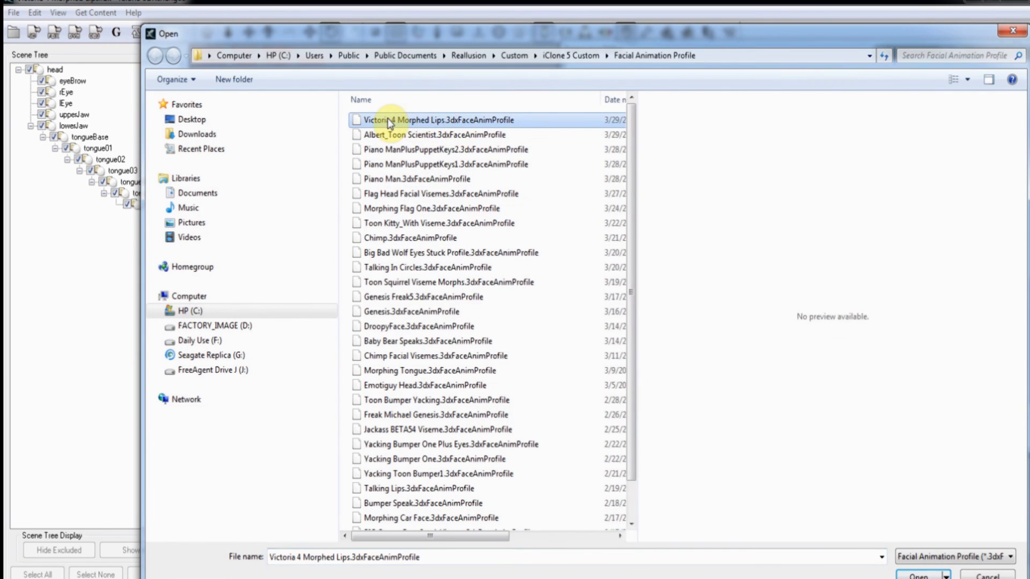
click(918, 575)
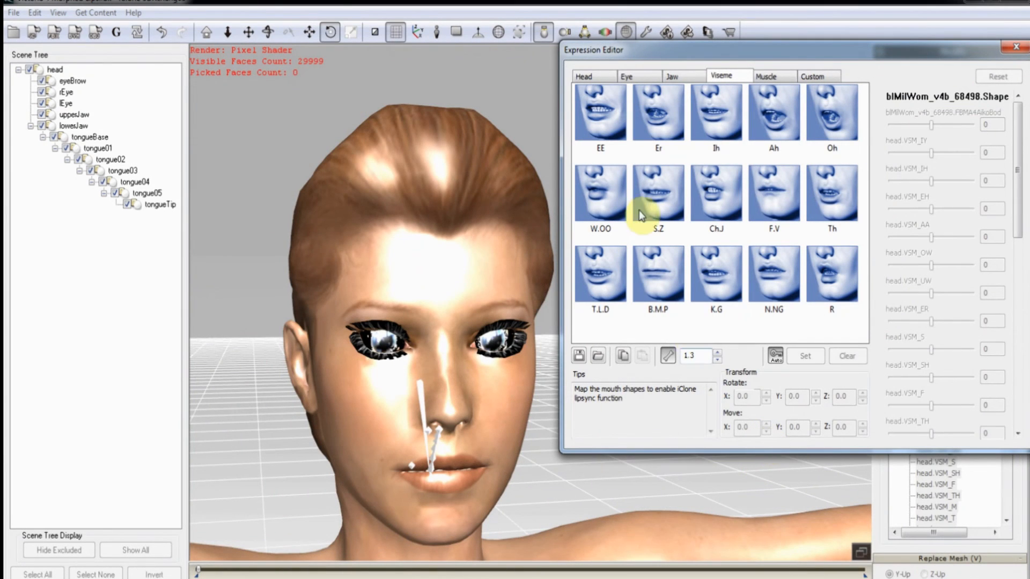
Preview the EE, Er, Ih, Ah, Oh, W.OO, S.Z and Ch.J visemes on the face.
click(603, 124)
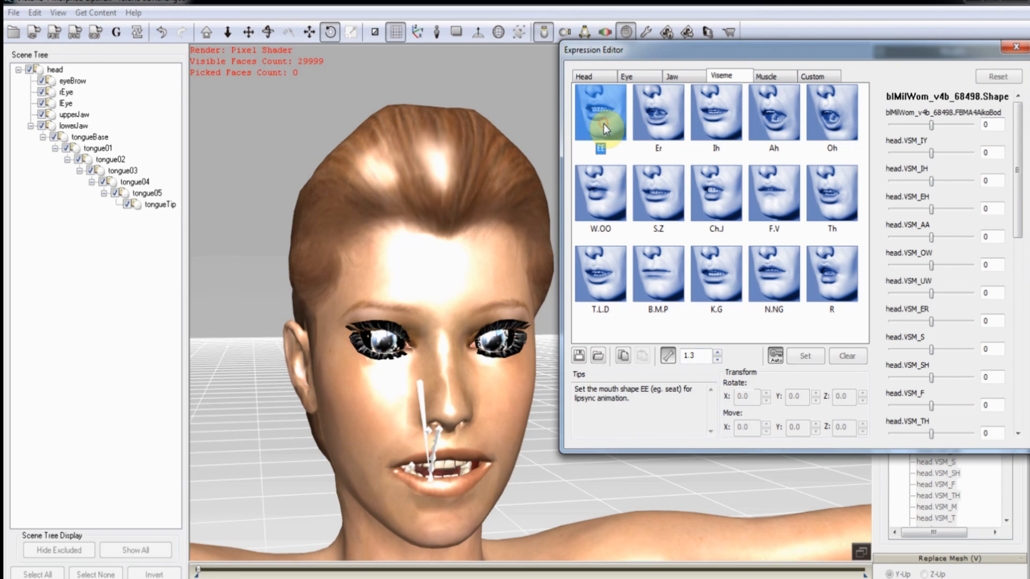
click(667, 127)
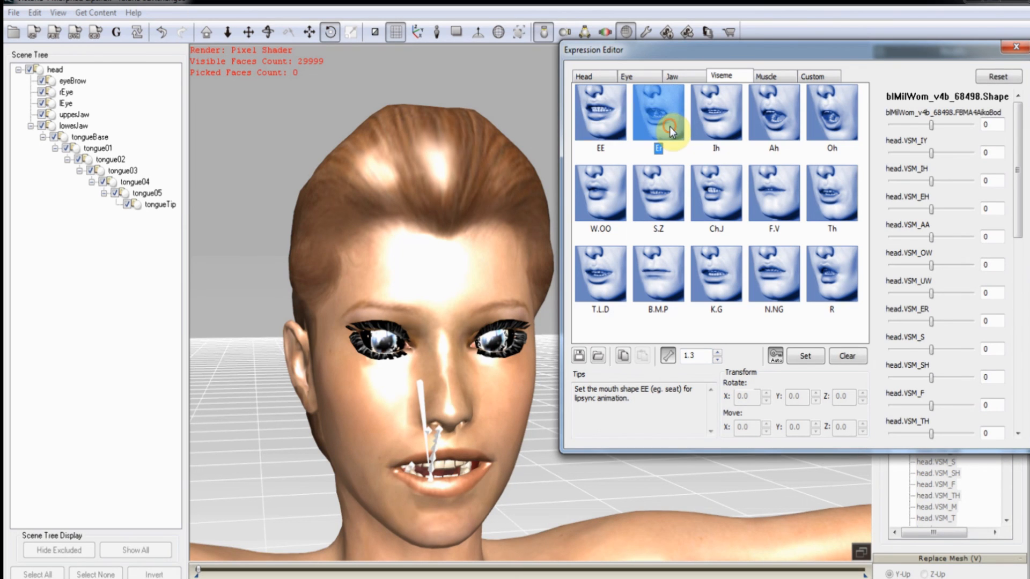
click(707, 127)
click(776, 131)
click(831, 127)
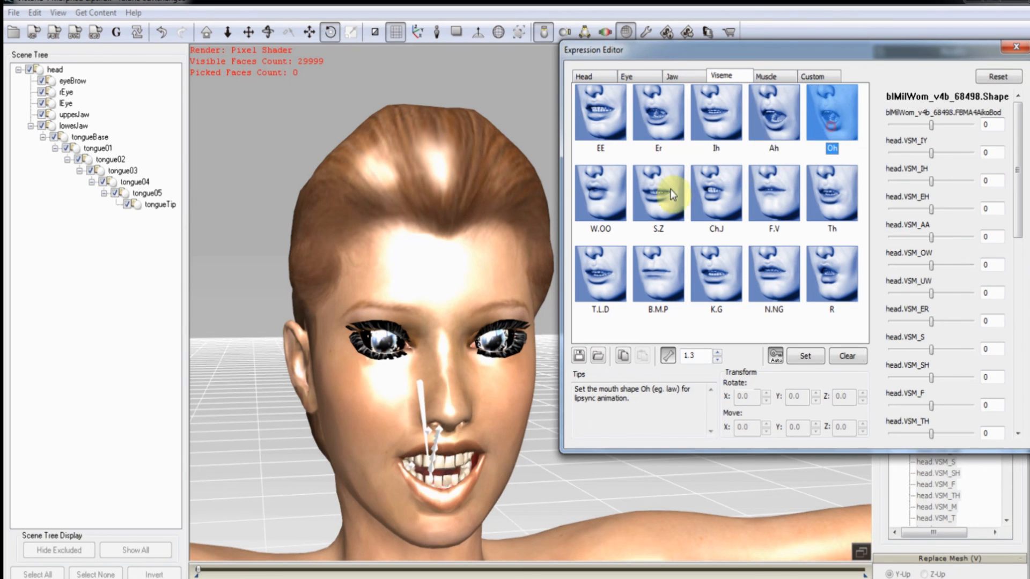
click(610, 198)
click(656, 196)
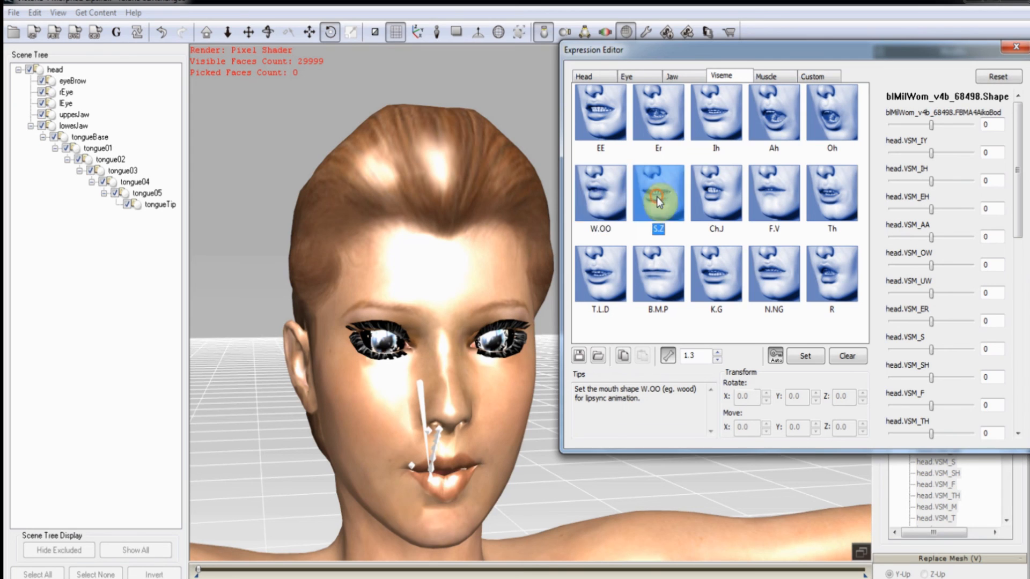
click(703, 197)
Preview the F.V, Th, T.L.D, B.M.P, K.G, N.NG and R visemes, then recheck F.V and EE.
click(781, 204)
click(830, 209)
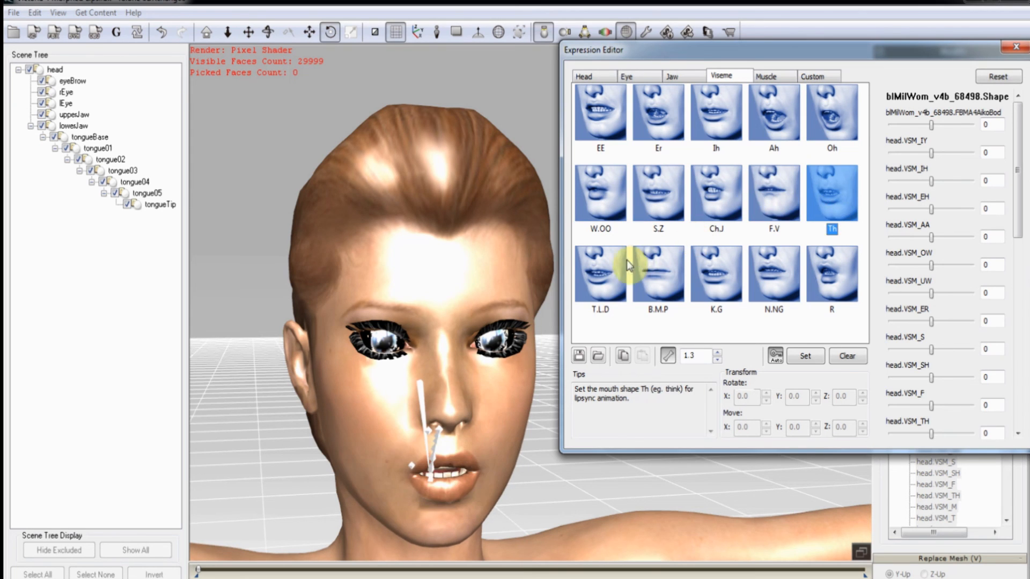
click(618, 266)
click(651, 271)
click(700, 276)
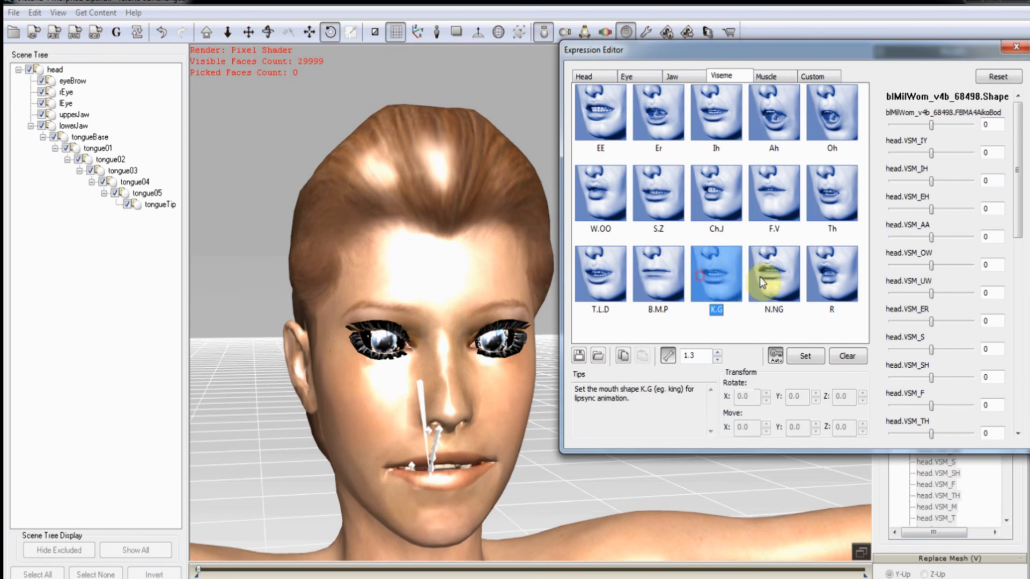
click(759, 277)
click(829, 279)
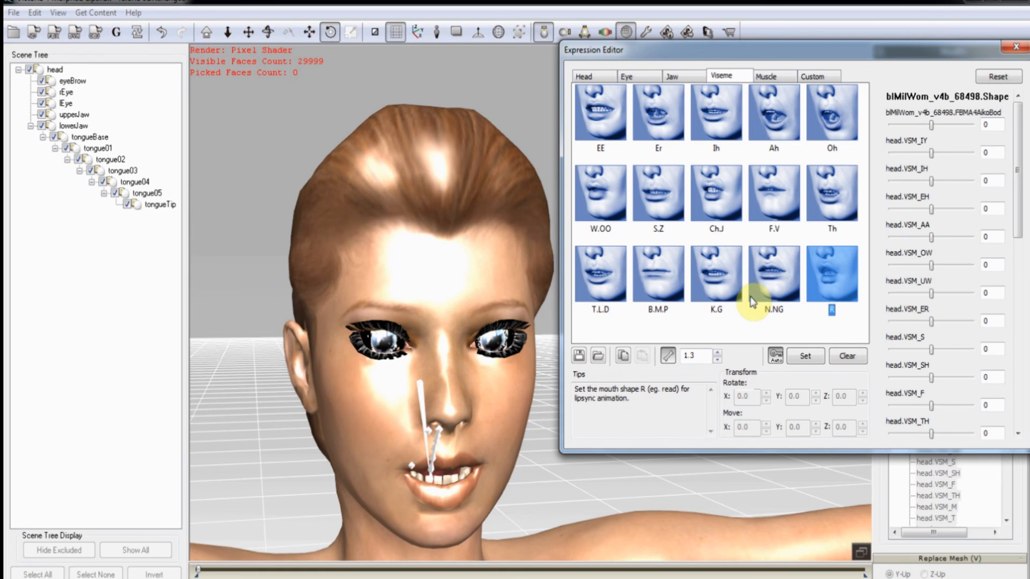
mouse_move(1021, 231)
mouse_down()
mouse_move(1022, 423)
mouse_move(1024, 225)
mouse_up()
click(763, 217)
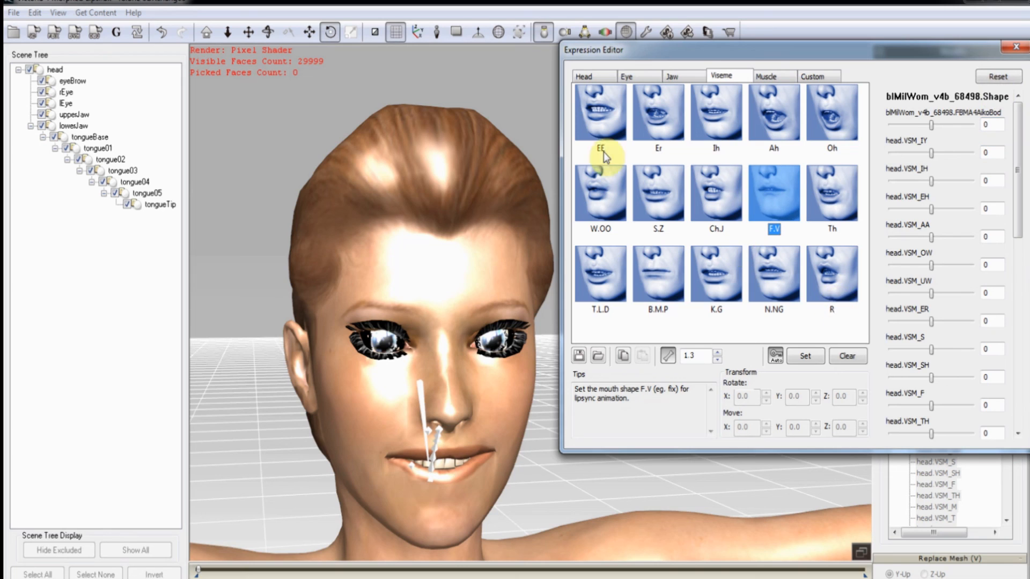
click(600, 113)
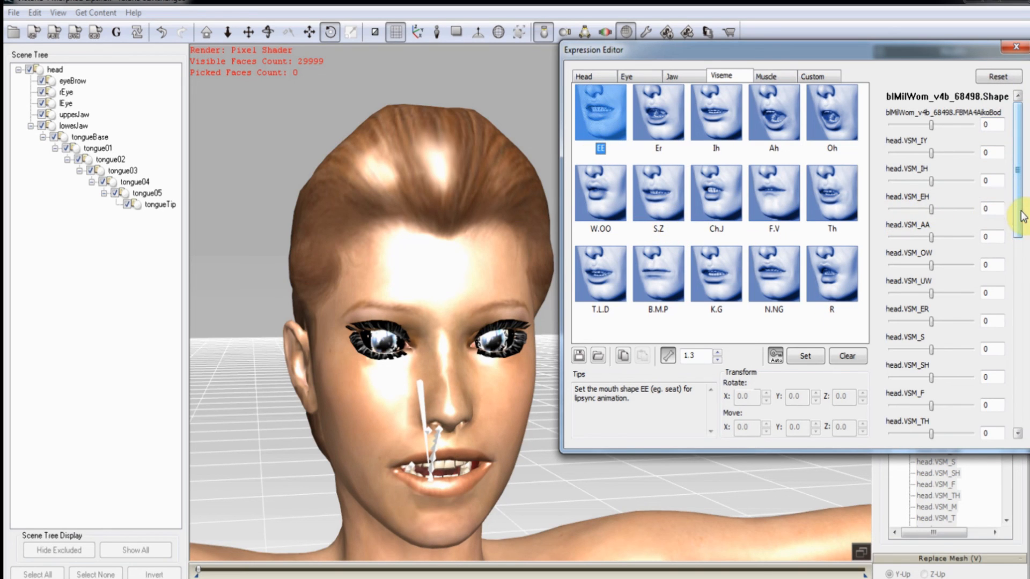
drag(1021, 223, 1026, 352)
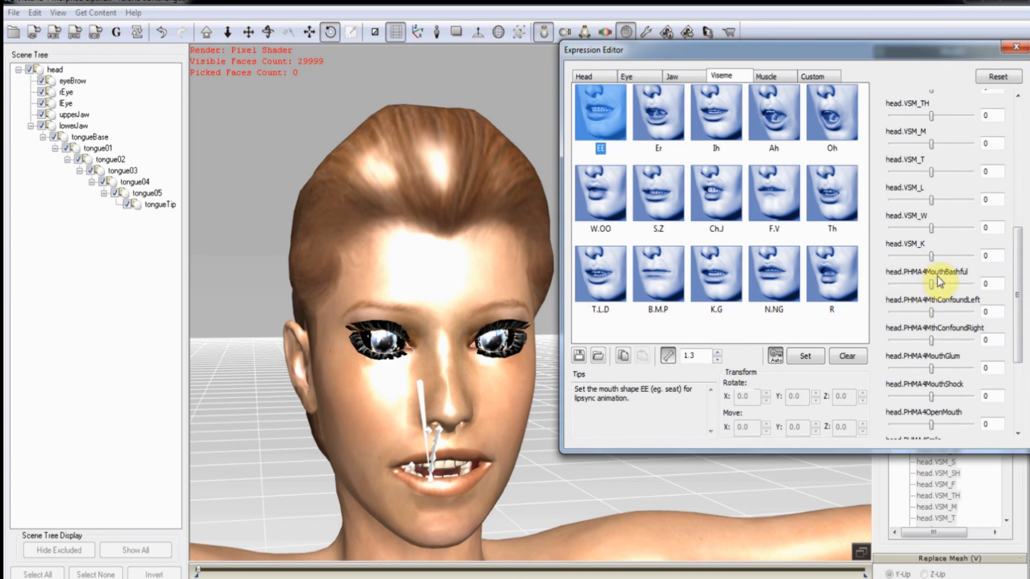
Push MouthBashful to full strength on the EE viseme, then reset the morphs to zero.
drag(934, 287, 988, 291)
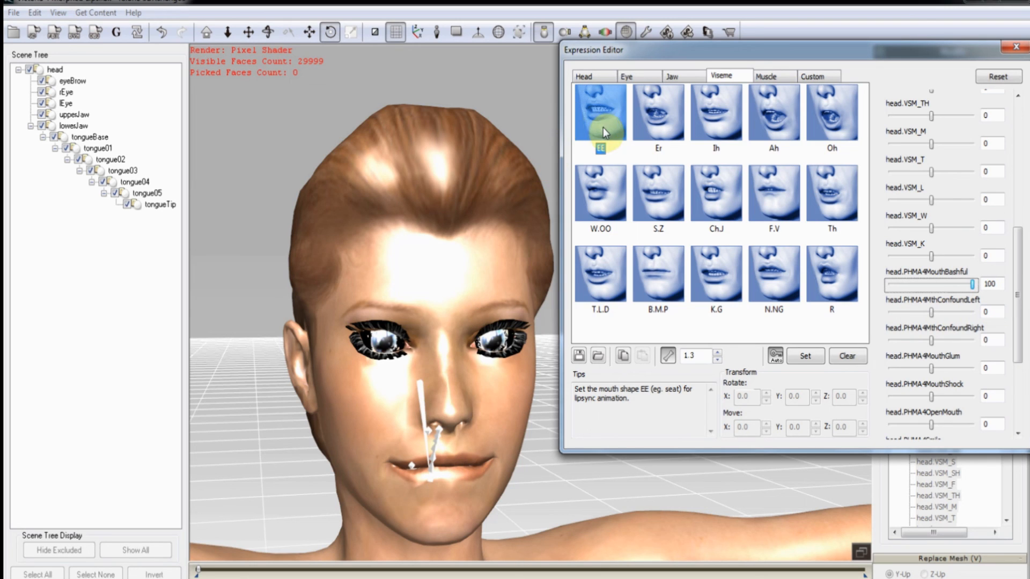
click(1000, 77)
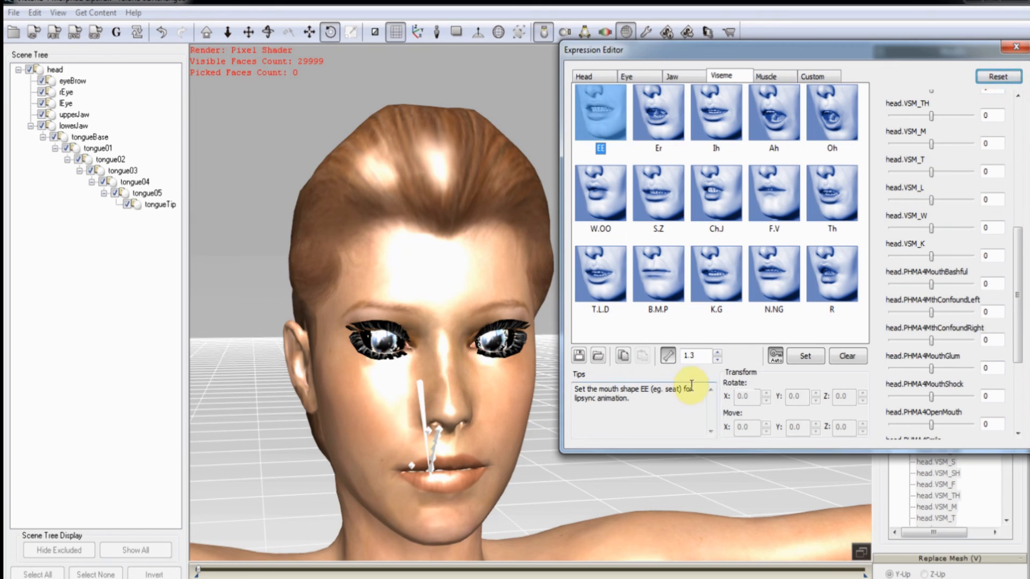
scroll(1013, 357, down, 3)
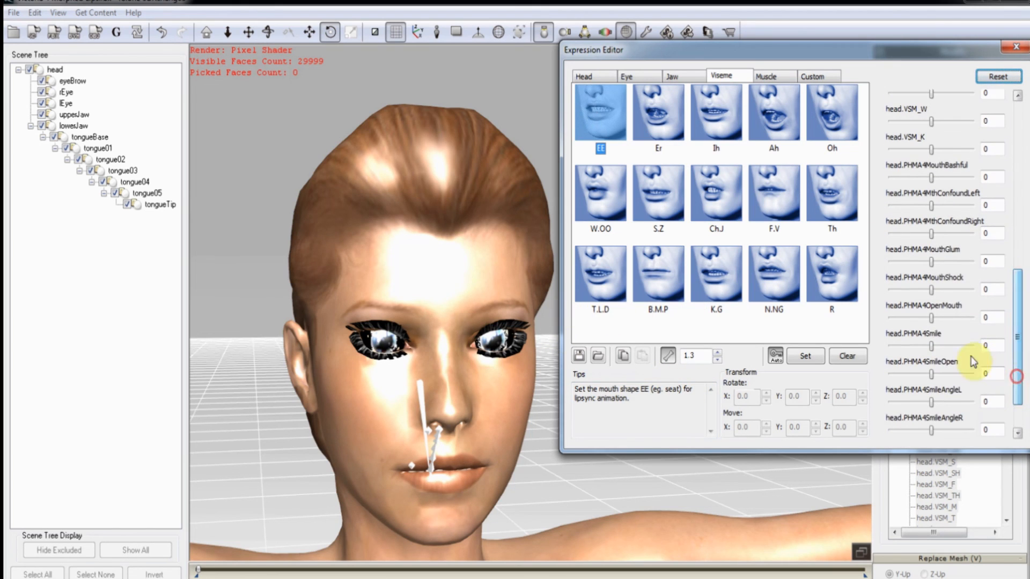
Try the OpenMouth and Smile morphs on EE, then turn Auto Apply off.
drag(931, 319, 959, 318)
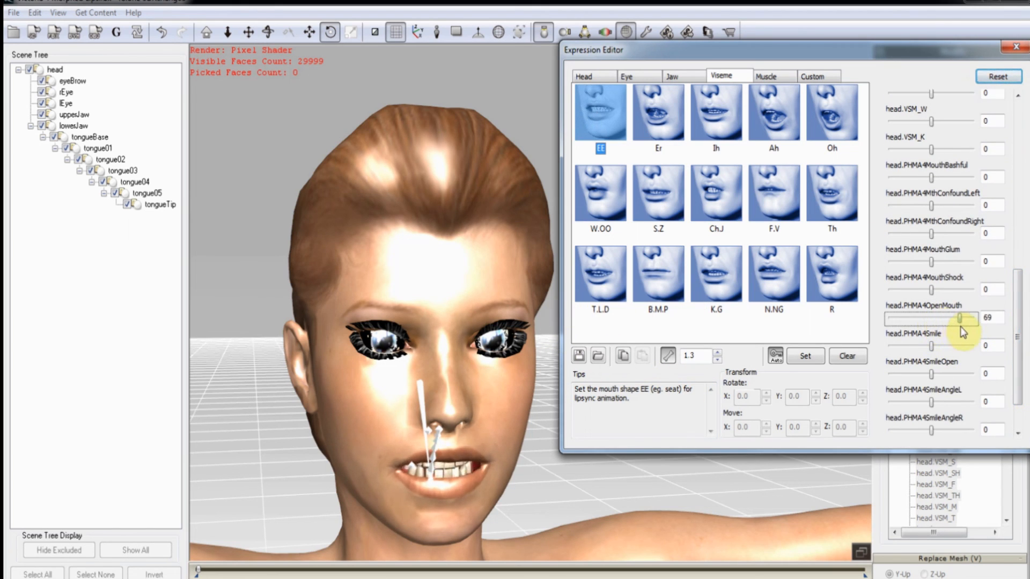
click(960, 322)
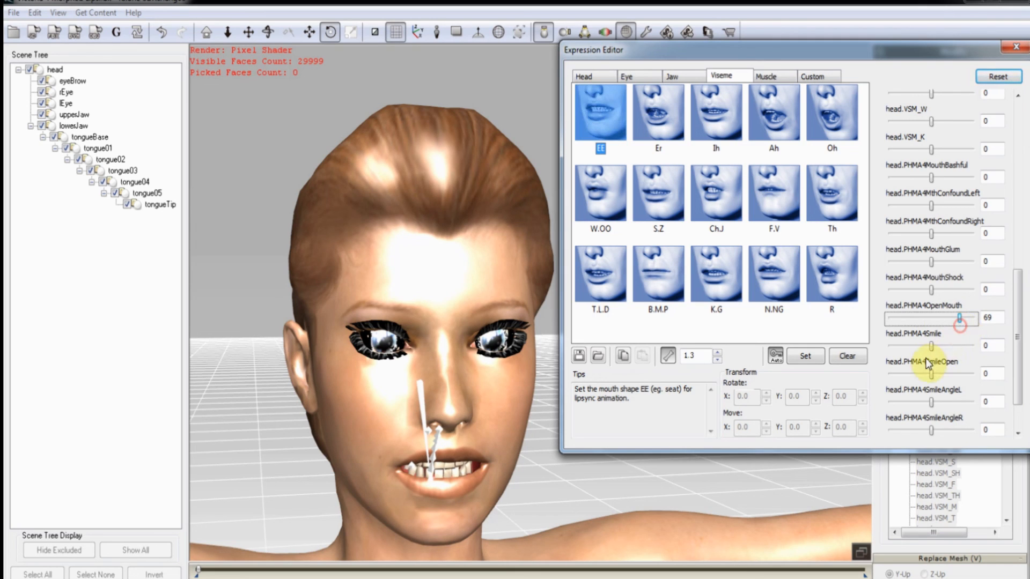
drag(933, 350, 947, 352)
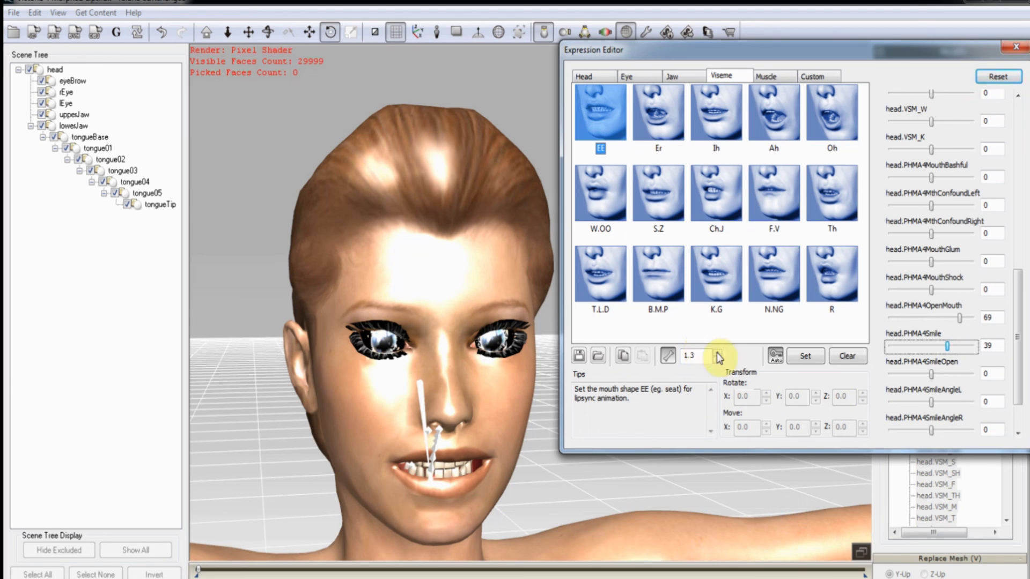
click(776, 356)
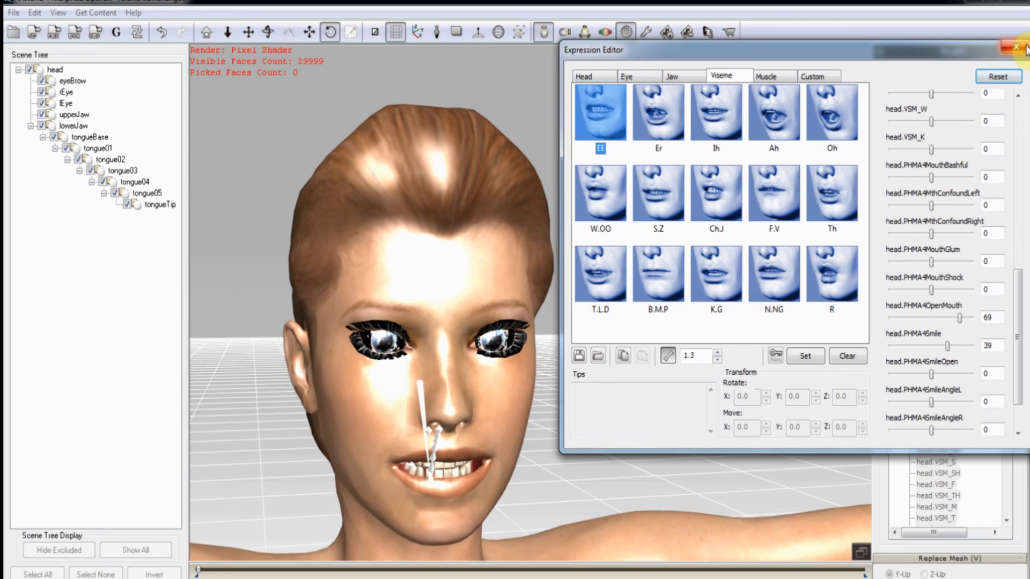
click(783, 79)
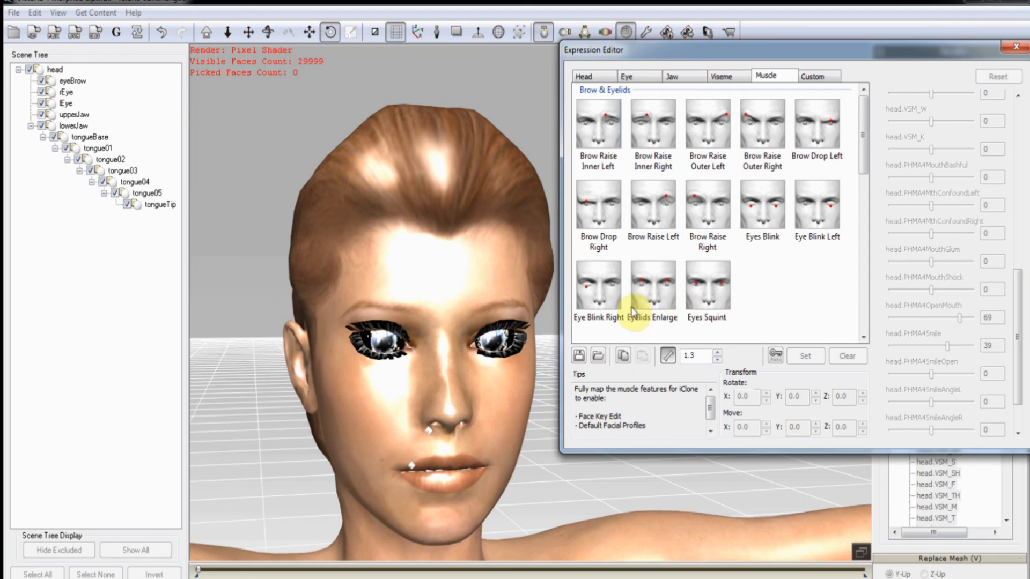
Show the Custom expression groups and zoom out to frame Victoria's whole figure.
click(470, 398)
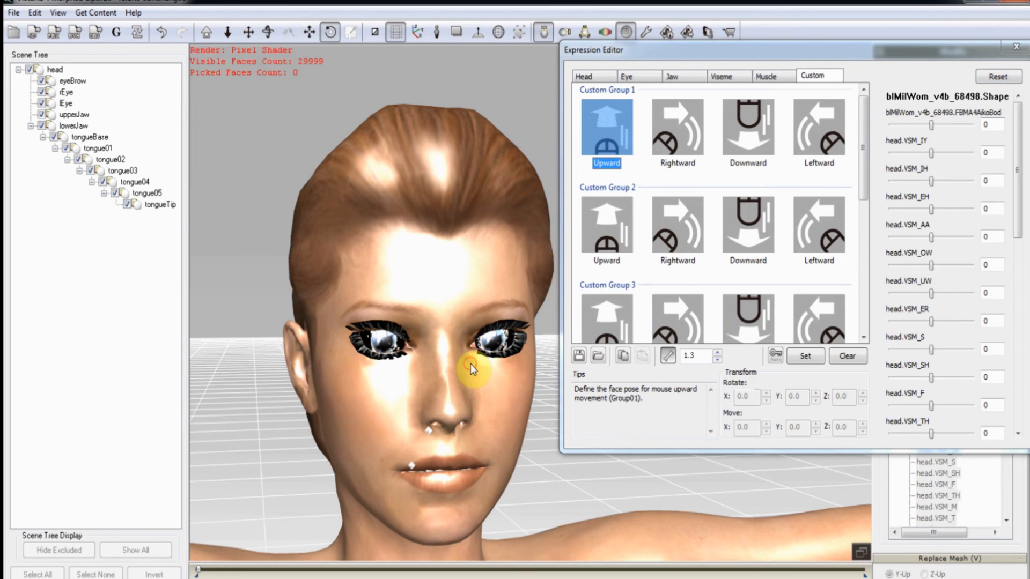
middle_drag(470, 376, 453, 169)
scroll(481, 292, down, 8)
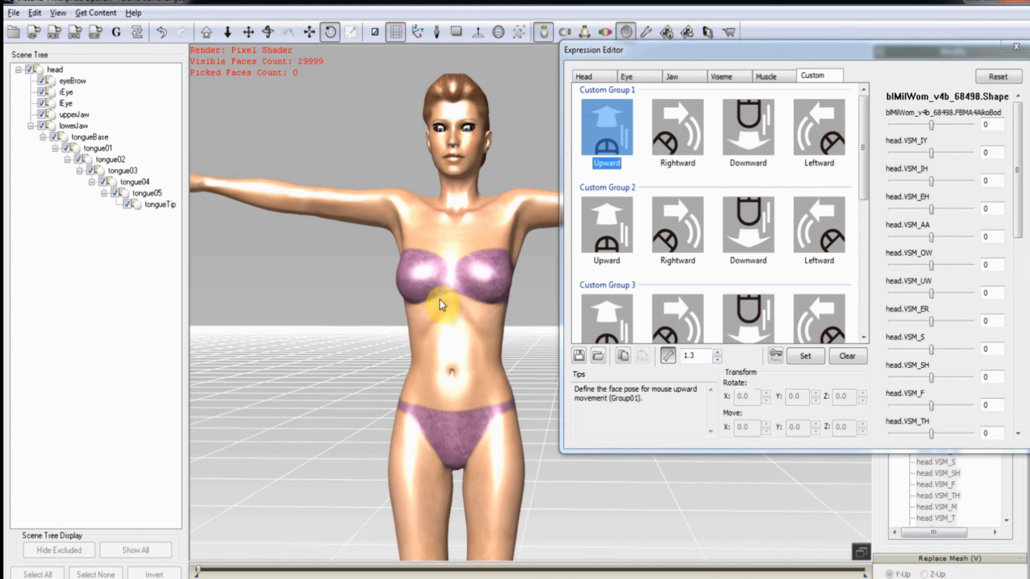
middle_drag(439, 299, 459, 230)
scroll(465, 239, down, 6)
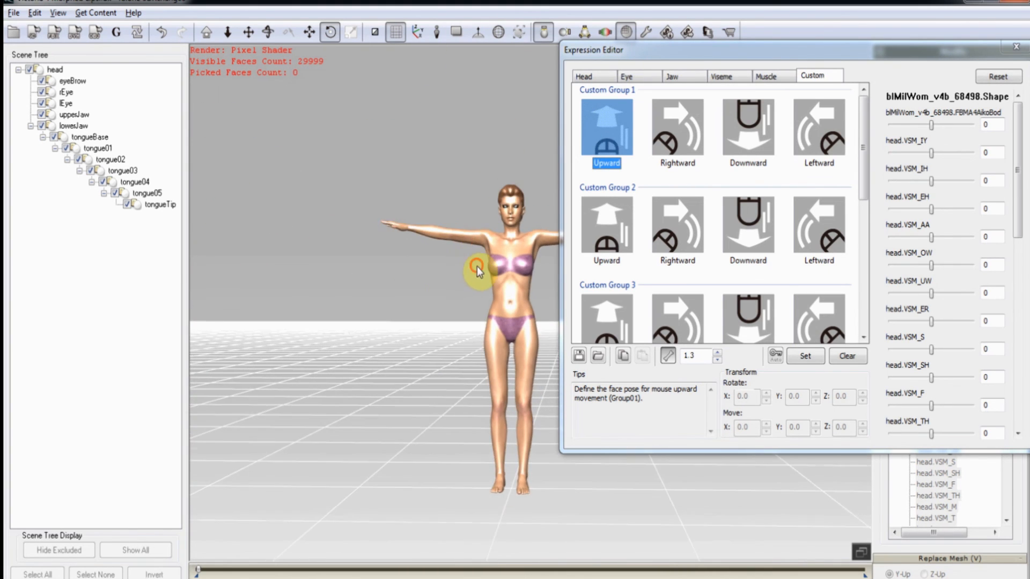
middle_drag(477, 266, 402, 299)
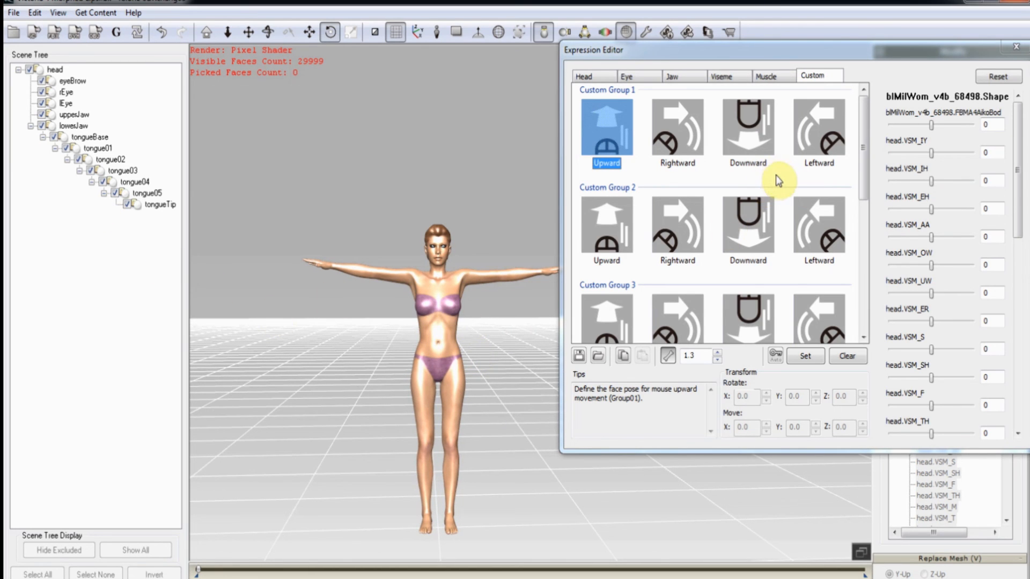
Turn Auto Apply on and set Custom Group 1 Upward's first shape morph to 100.
click(606, 143)
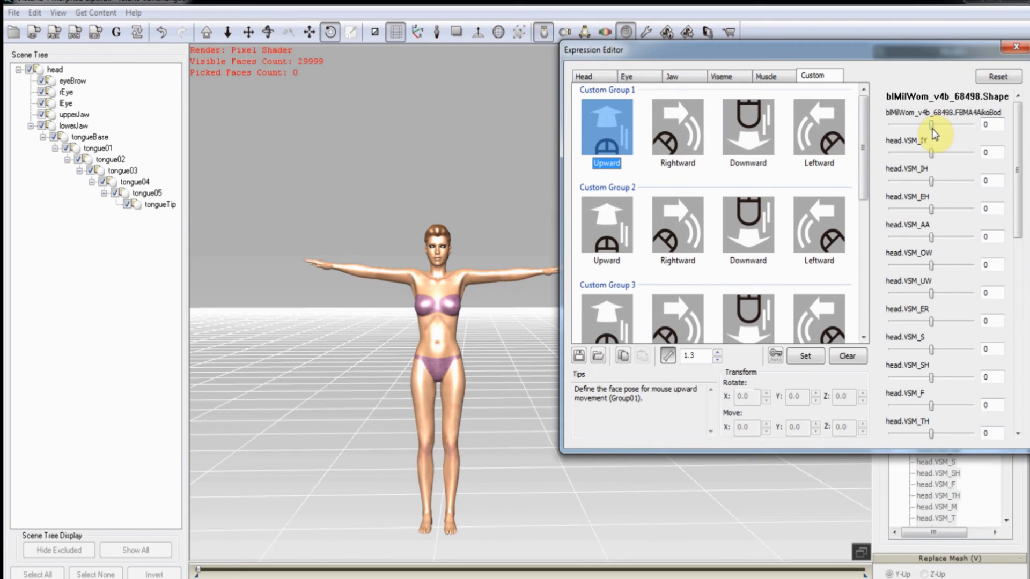
click(773, 356)
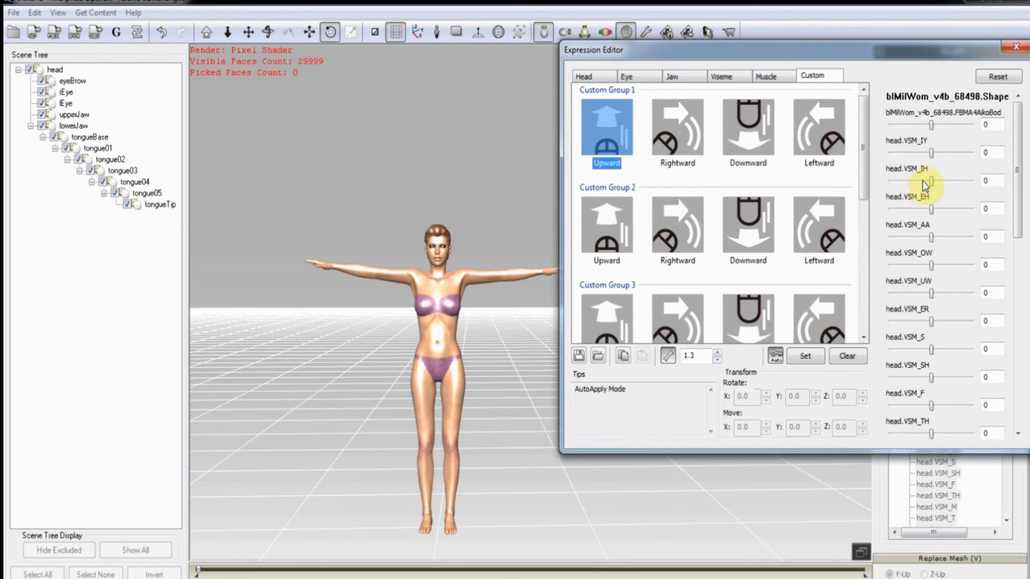
drag(931, 126, 1022, 135)
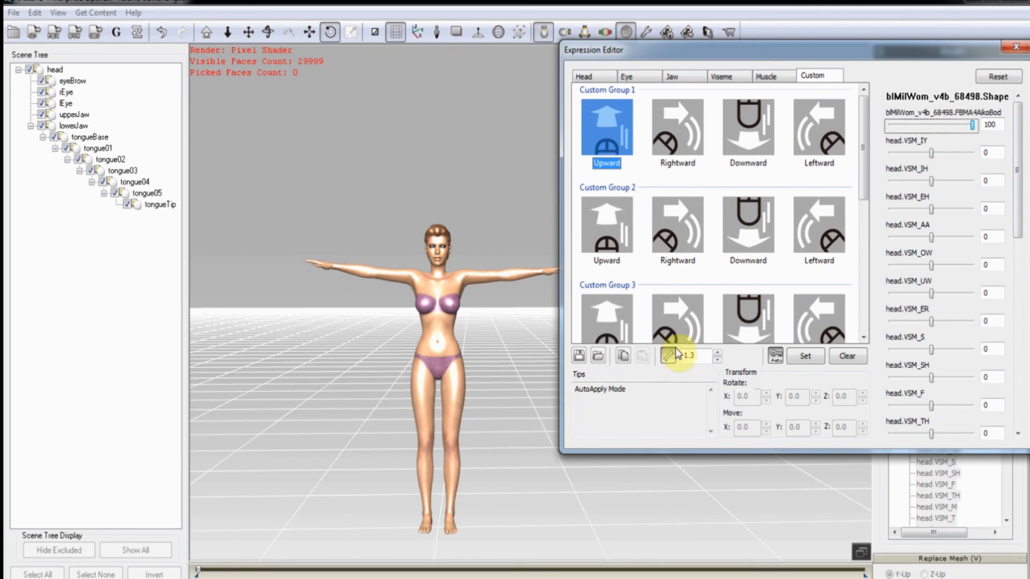
click(682, 130)
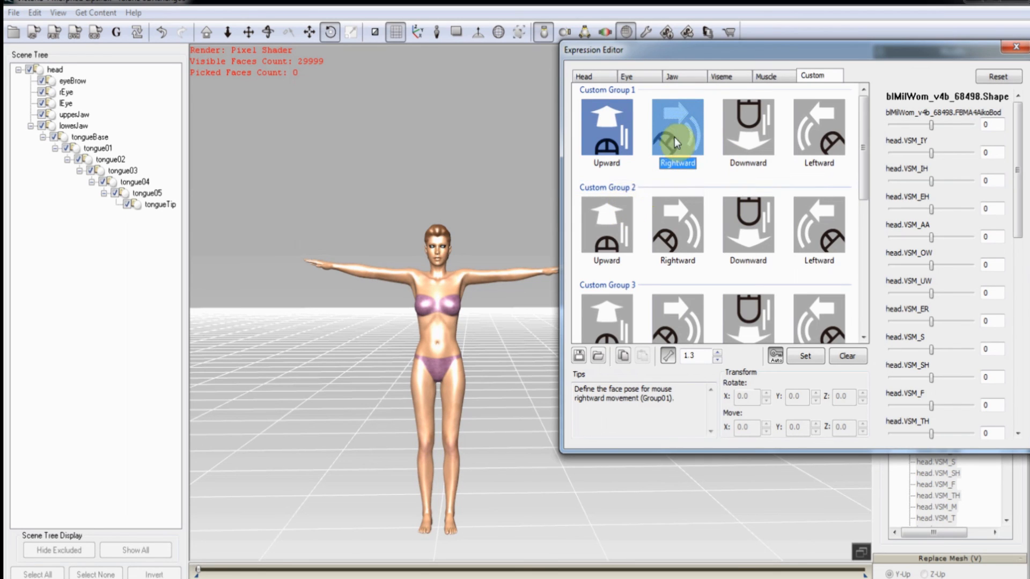
Set Group 2 Upward's first morph to -100; Group 3 Upward's first morph and FBMA4AikoBody to 100.
click(613, 224)
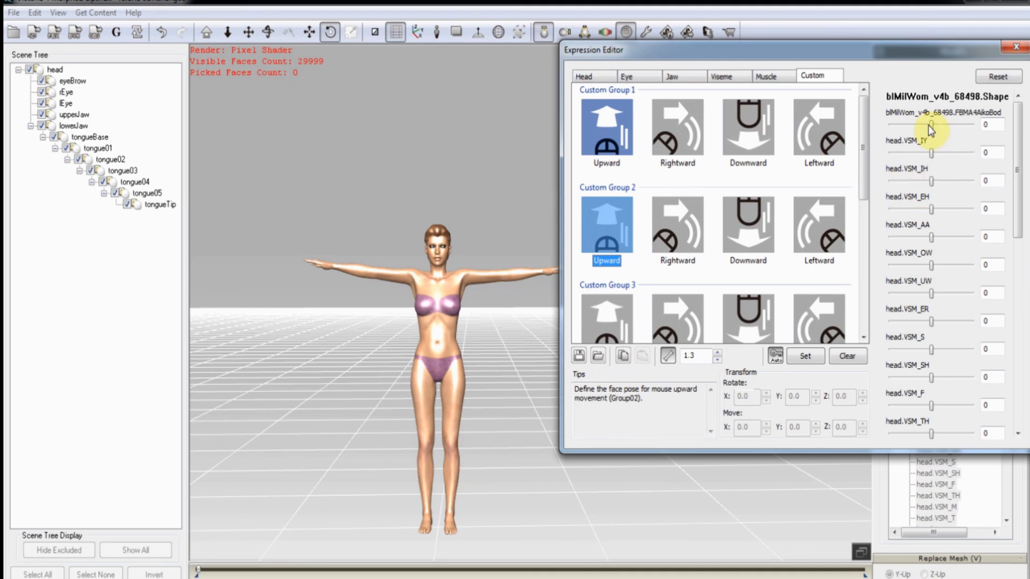
drag(931, 125, 858, 140)
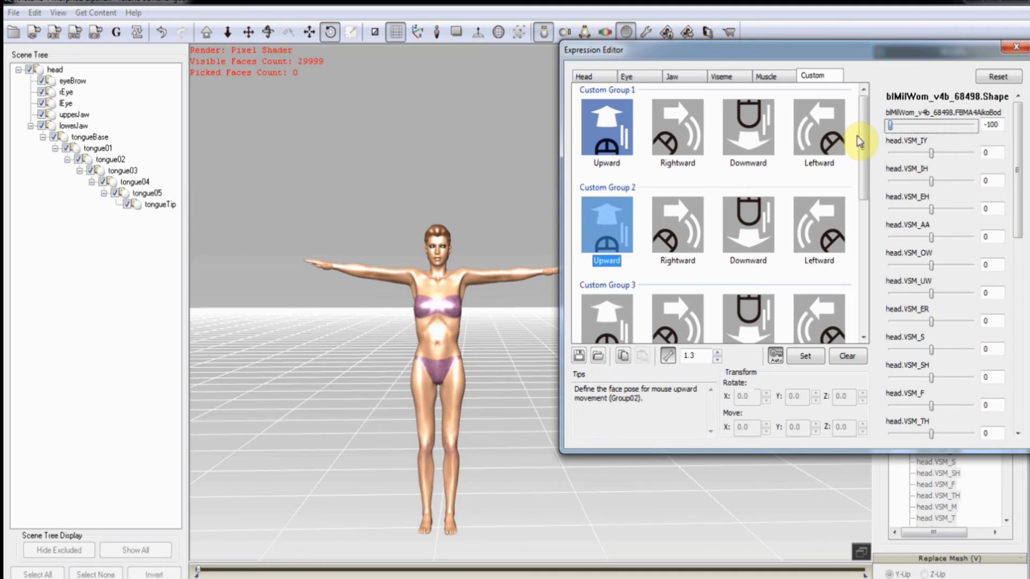
click(611, 311)
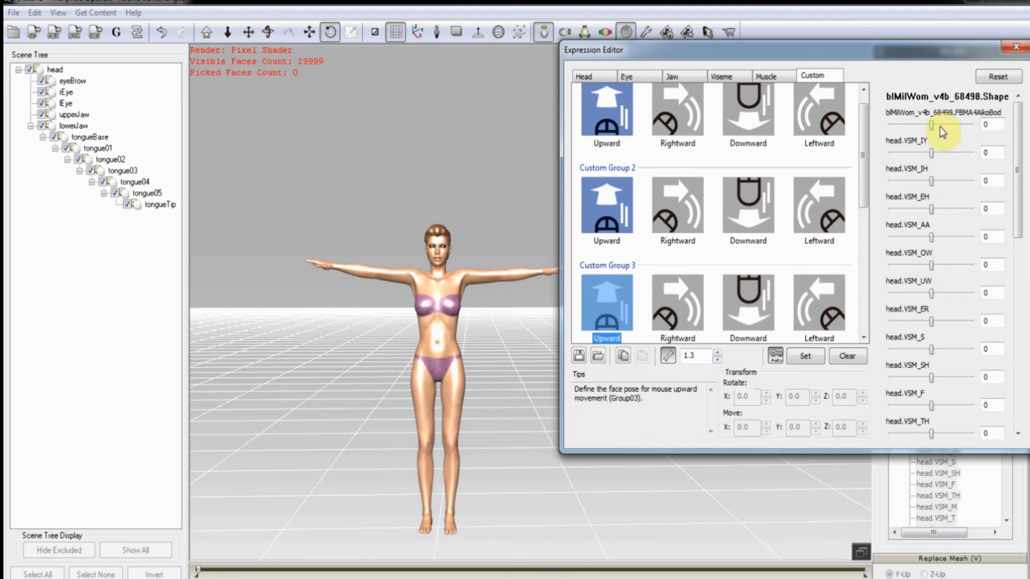
drag(931, 124, 1003, 127)
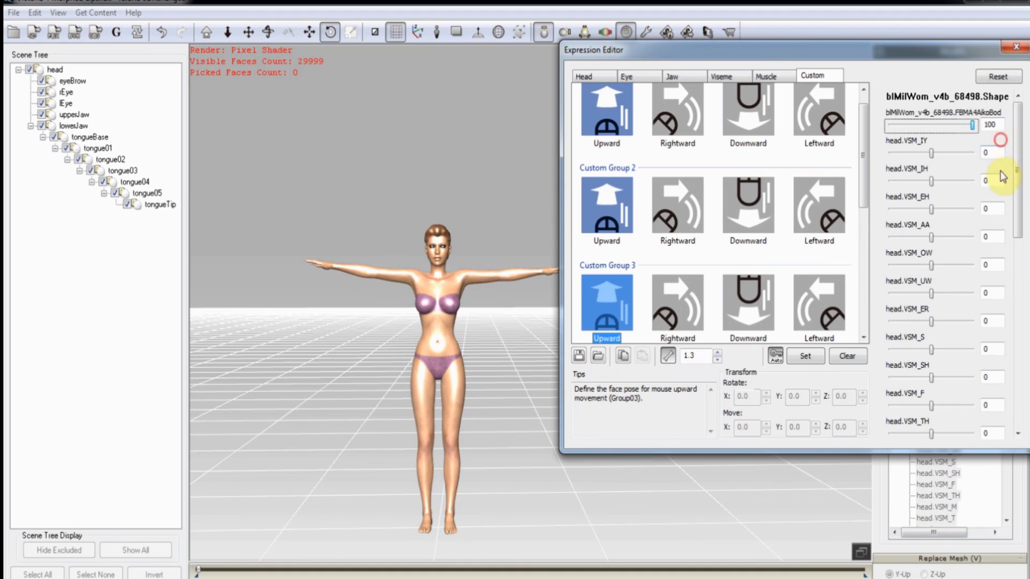
drag(1017, 184, 1020, 411)
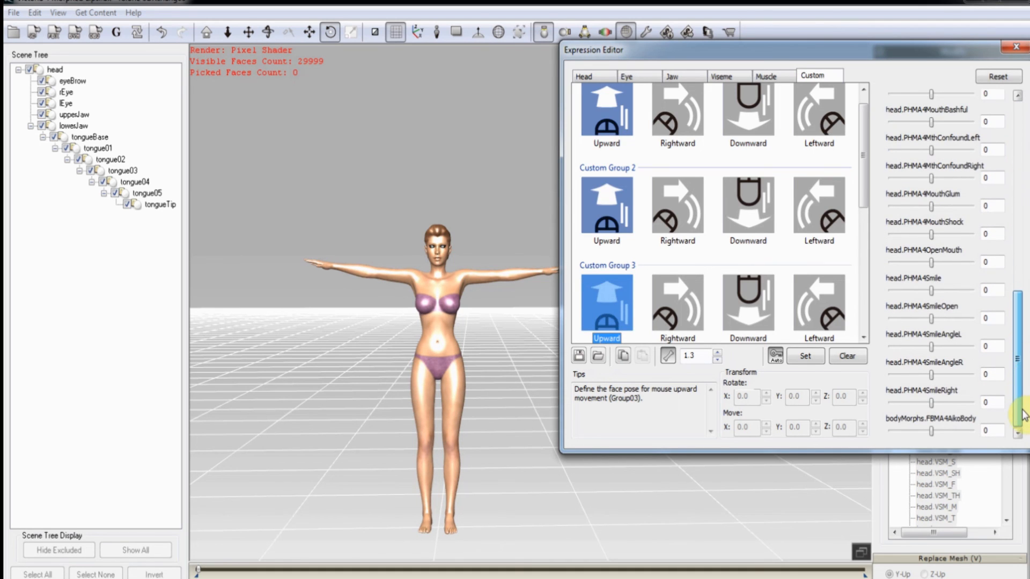
drag(931, 433, 987, 439)
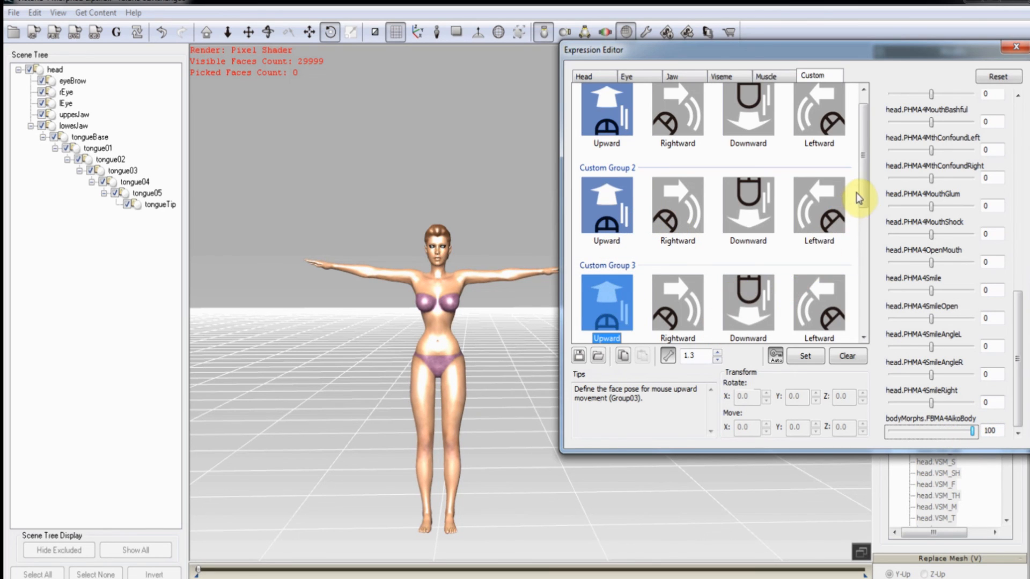
drag(862, 192, 854, 252)
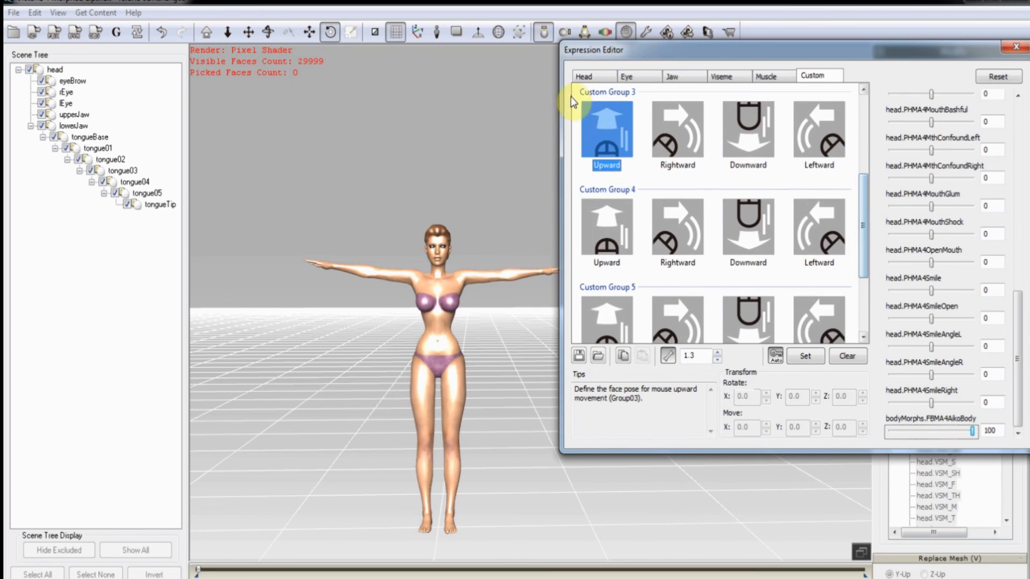
Give Group 4 Upward FBMA4AikoBody -100, SmileRight 100, SmileOpen 100 and raise its first morph.
click(612, 221)
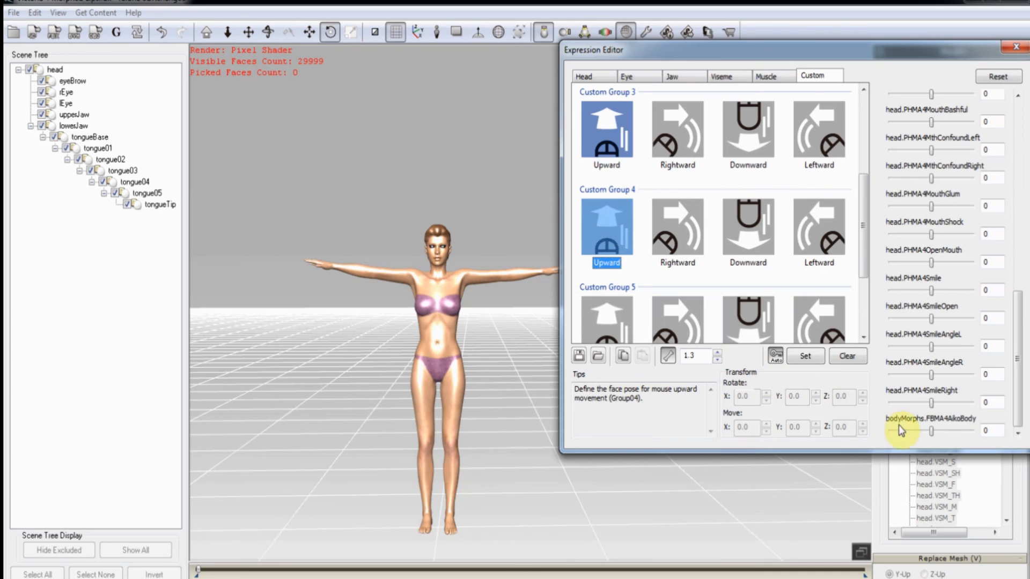
drag(931, 429, 886, 434)
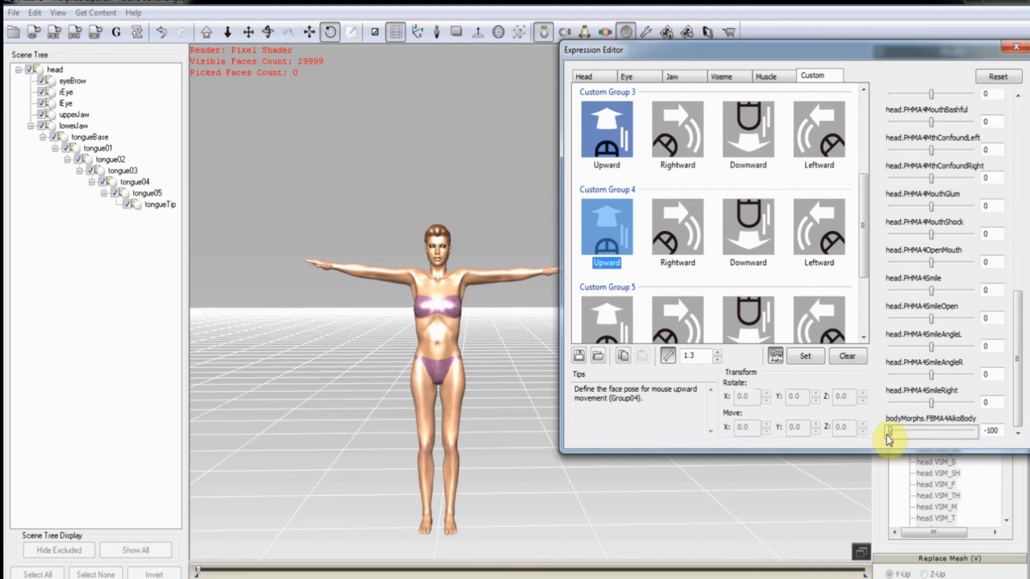
drag(930, 402, 975, 405)
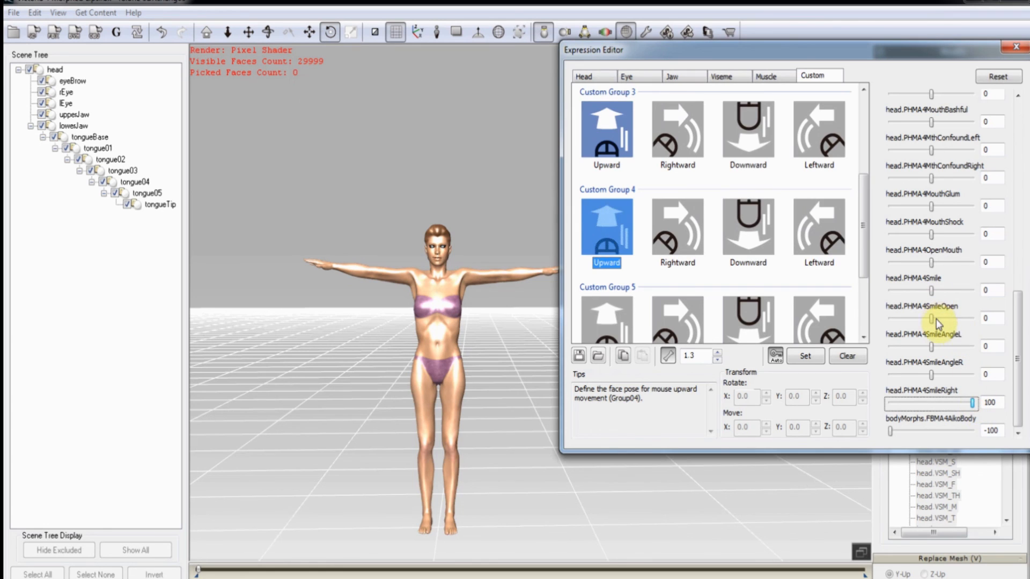
drag(933, 323, 1026, 110)
drag(931, 125, 1015, 139)
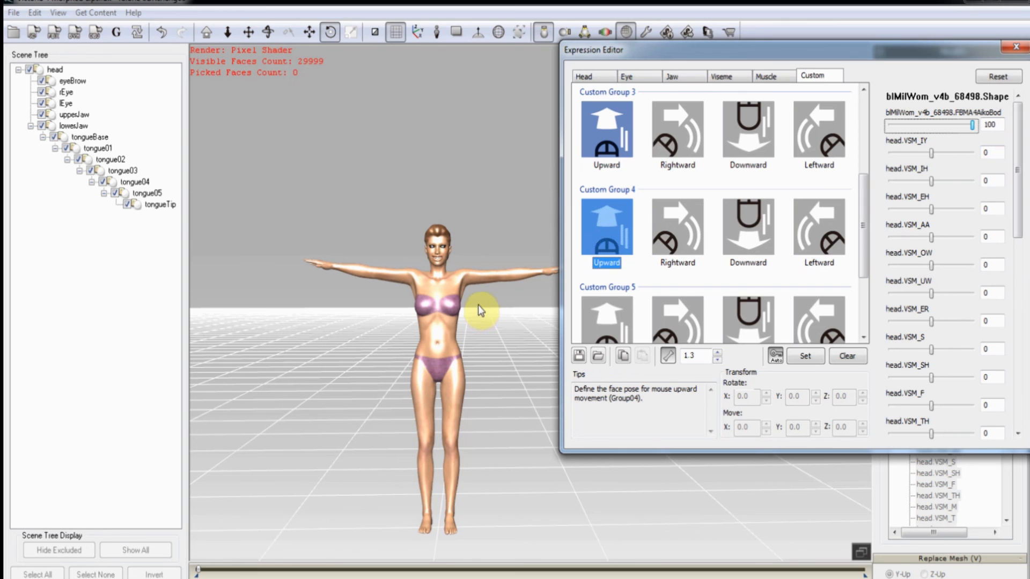
Zoom onto Victoria's upper body, preview Group 4's Upward pose, and scroll to Groups 5 and 6.
scroll(476, 291, up, 5)
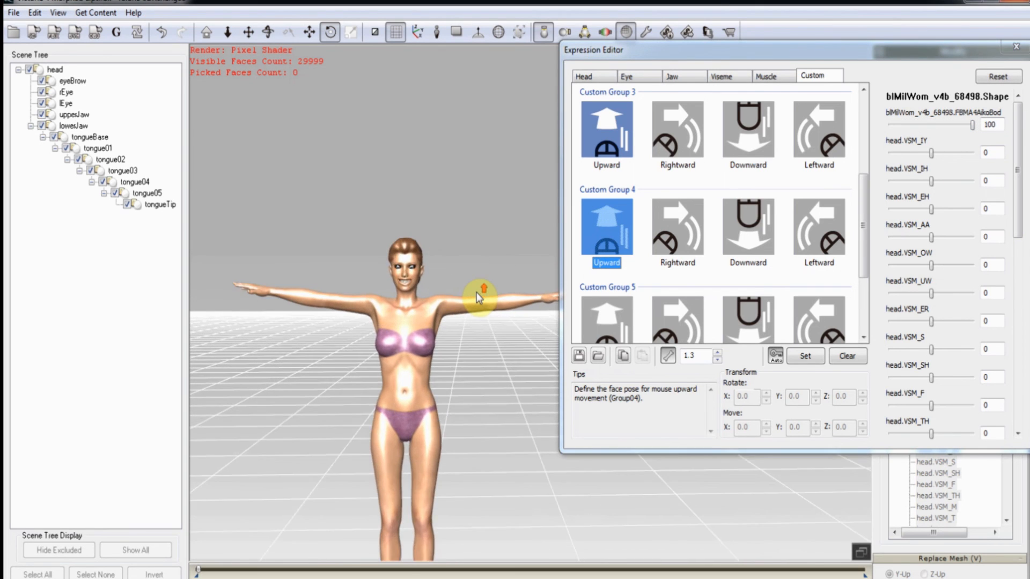
scroll(476, 292, up, 3)
middle_drag(418, 279, 537, 157)
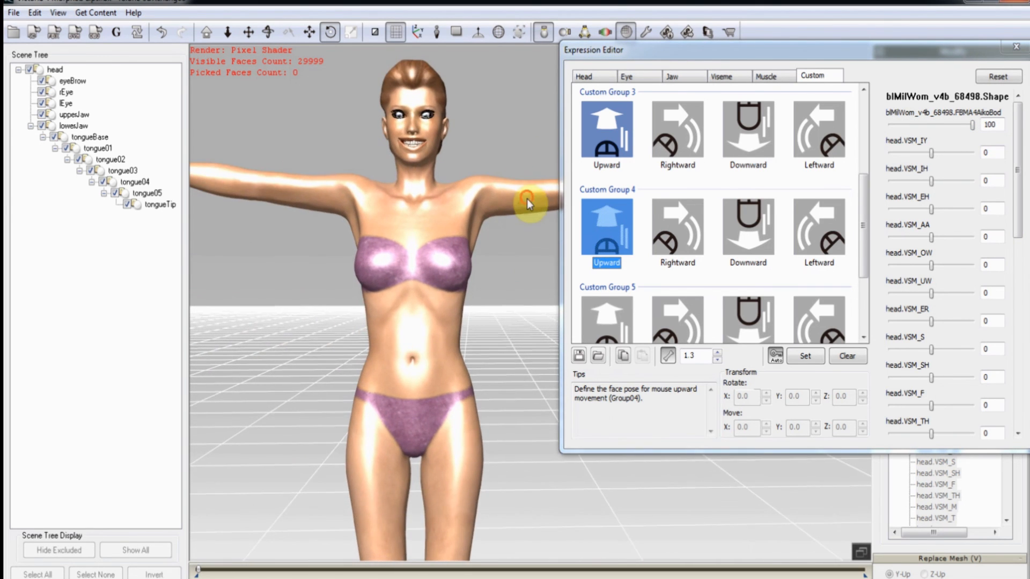
middle_drag(529, 203, 528, 272)
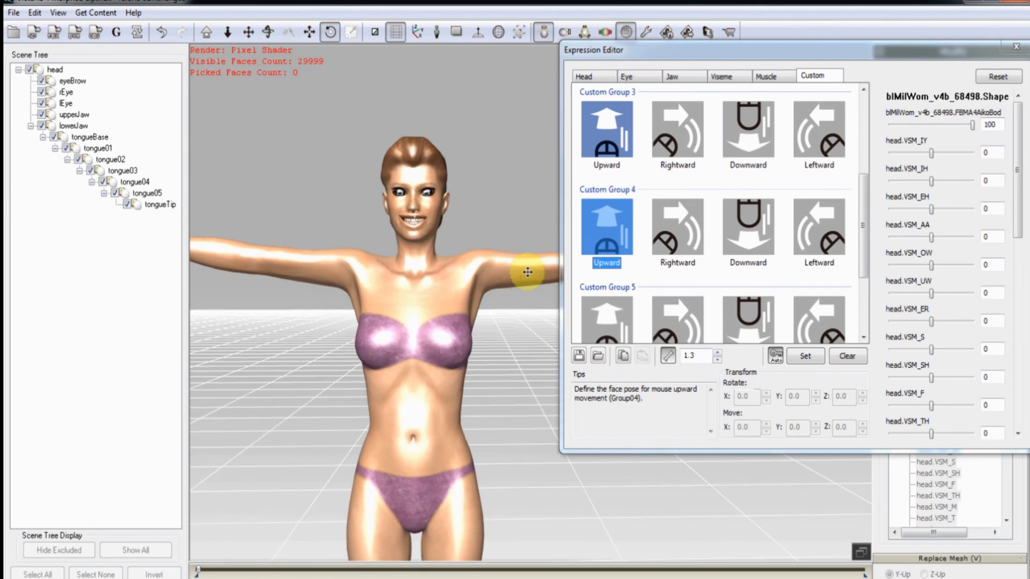
click(594, 221)
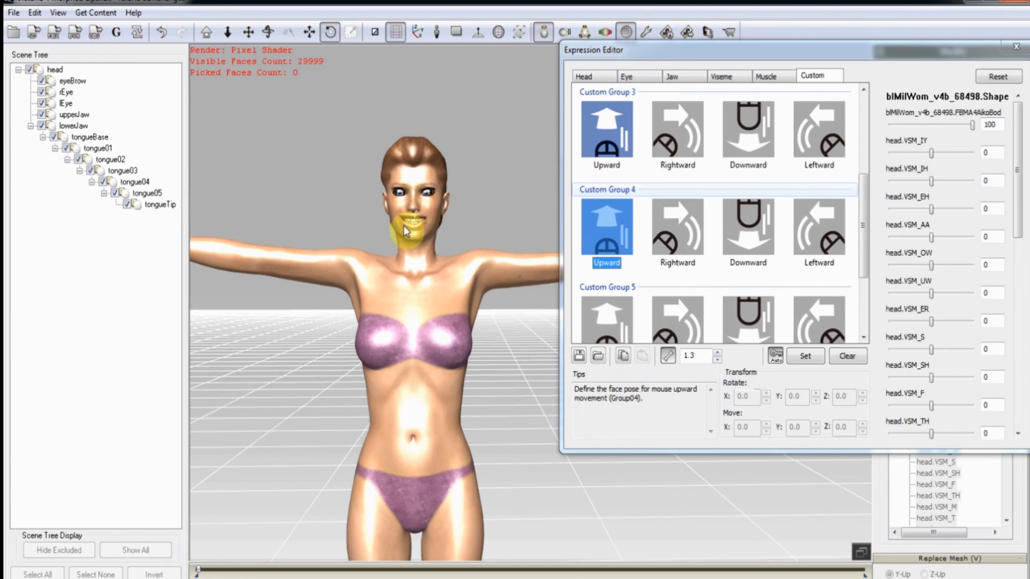
drag(403, 226, 404, 198)
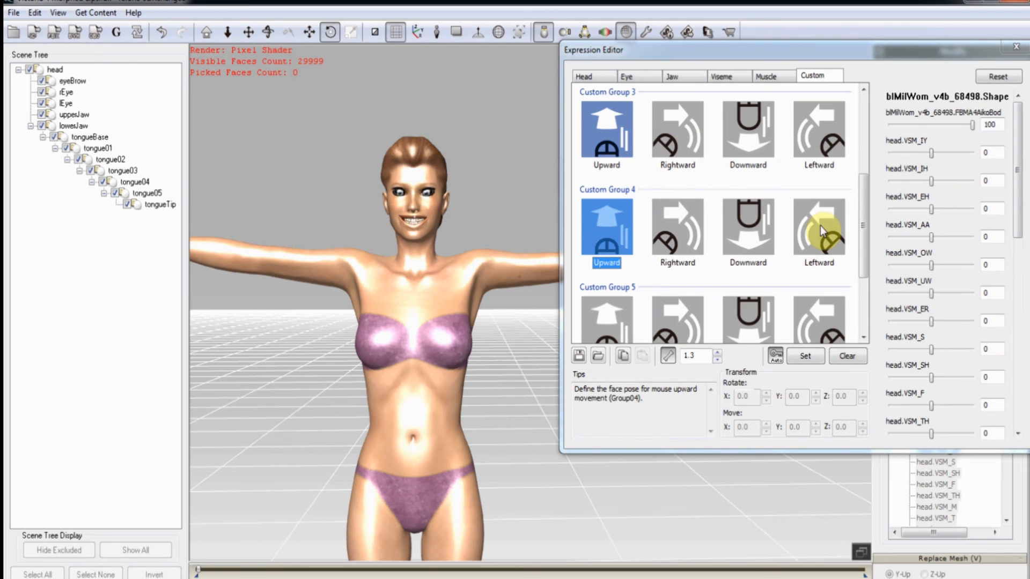
drag(868, 230, 874, 290)
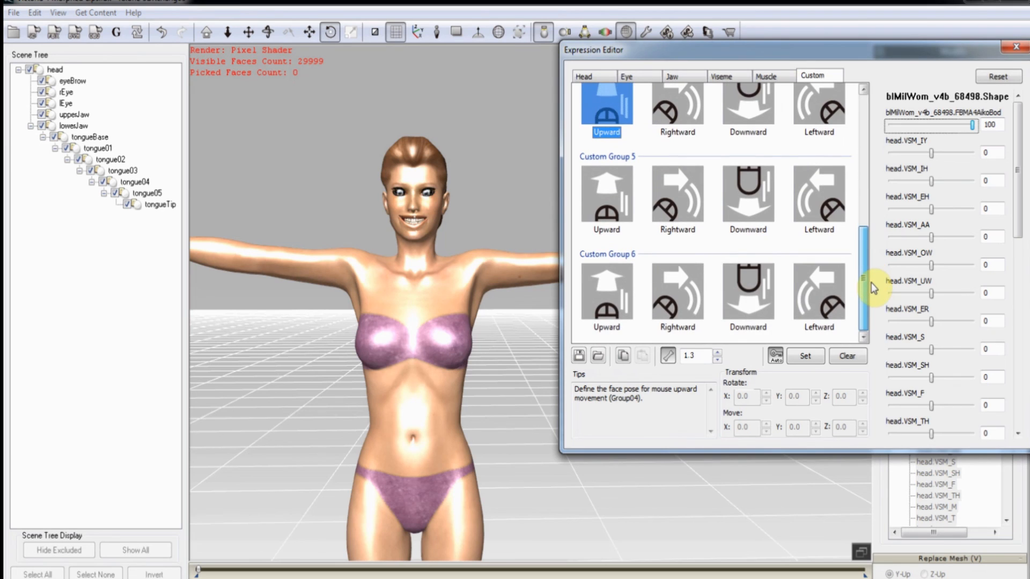
Define the Group 5 upward pose: first blend shape -44, VSM_IY, VSM_UW and VSM_SH at 100.
click(610, 204)
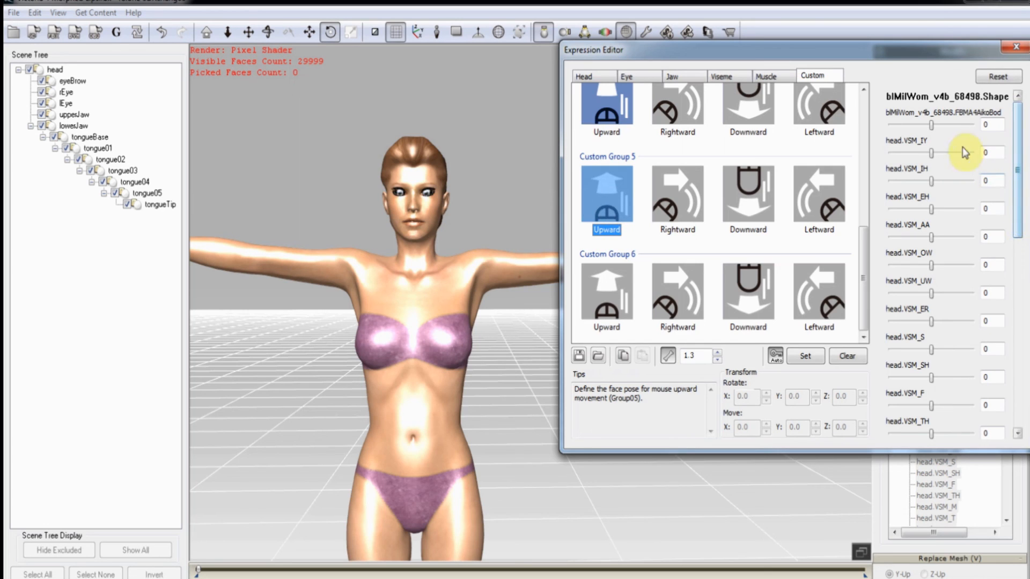
drag(931, 128, 973, 127)
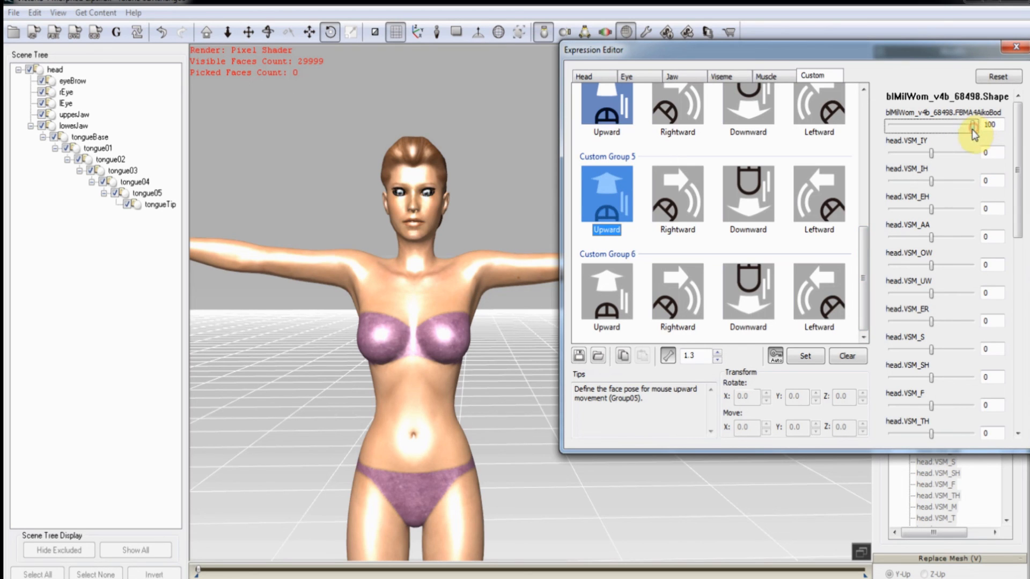
drag(972, 130, 913, 129)
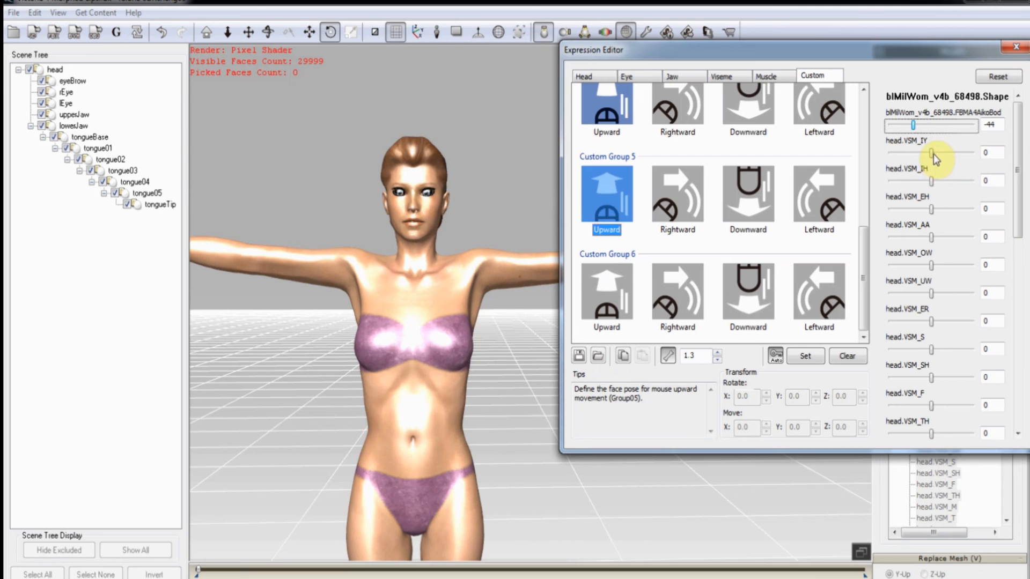
drag(932, 153, 972, 153)
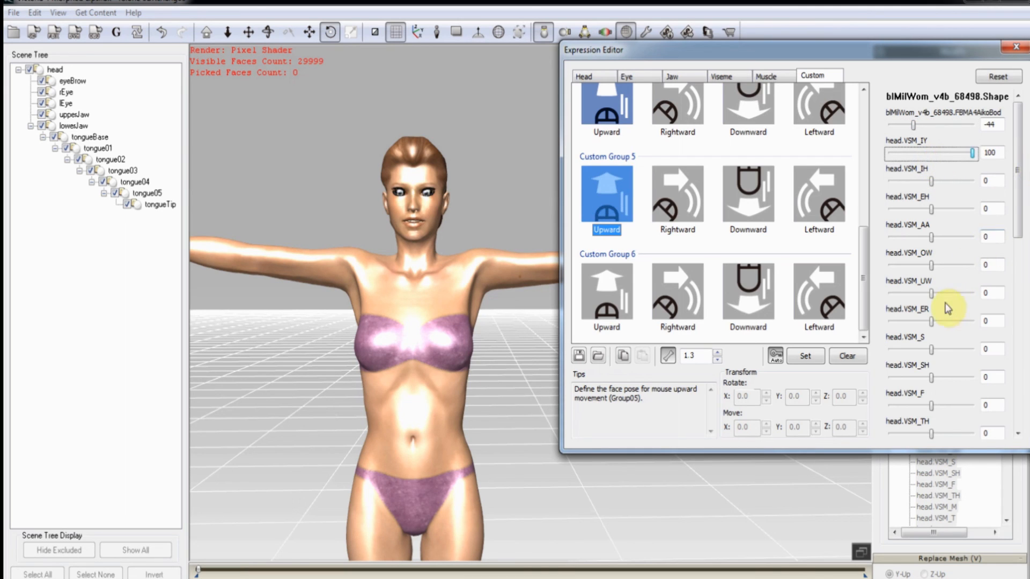
drag(932, 293, 972, 293)
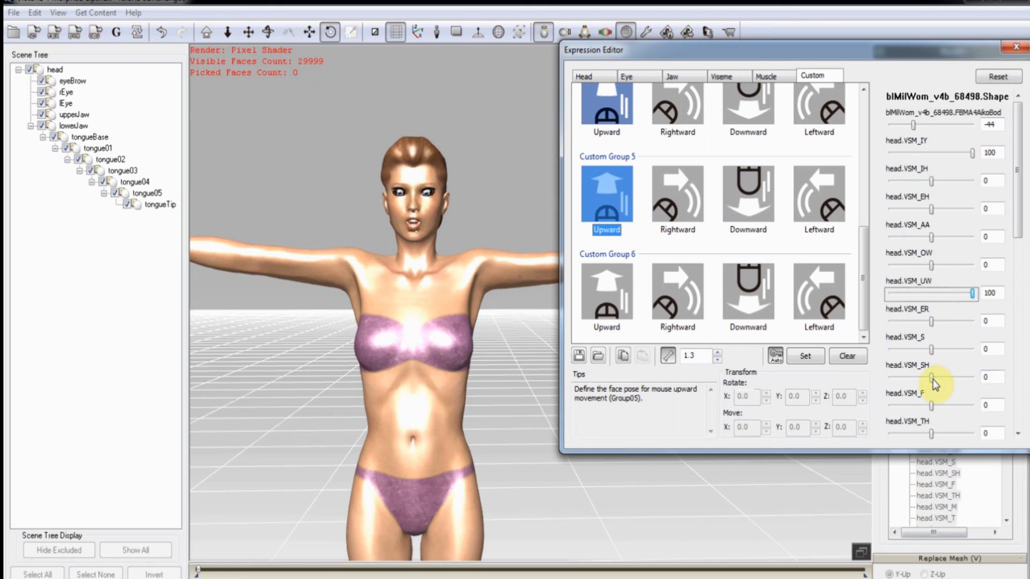
drag(932, 379, 971, 379)
Define the Group 5 rightward pose: VSM_OW, VSM_IH, VSM_IY, VSM_F at 100; VSM_AA, VSM_S at -100.
click(676, 199)
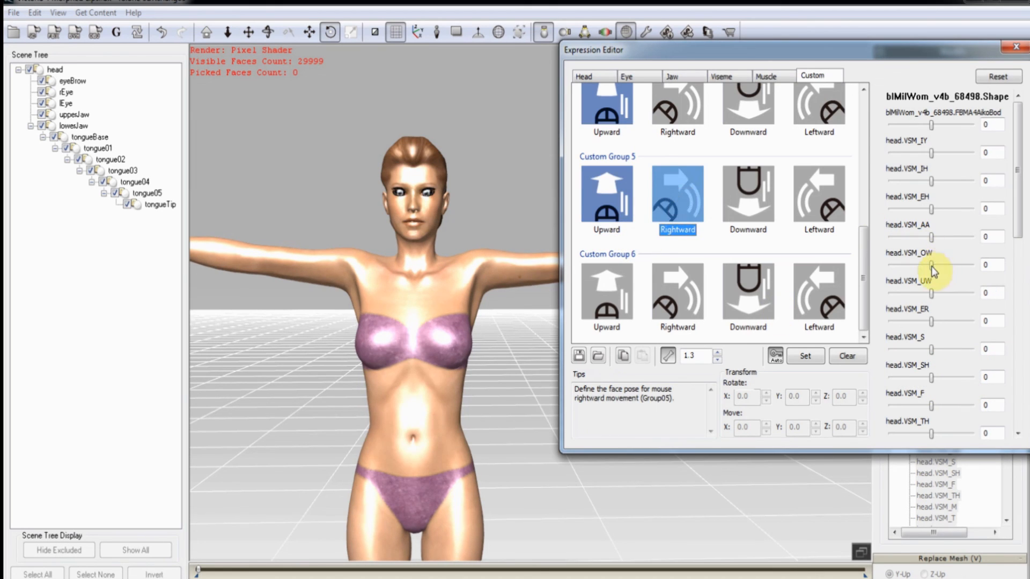
drag(931, 266, 1003, 266)
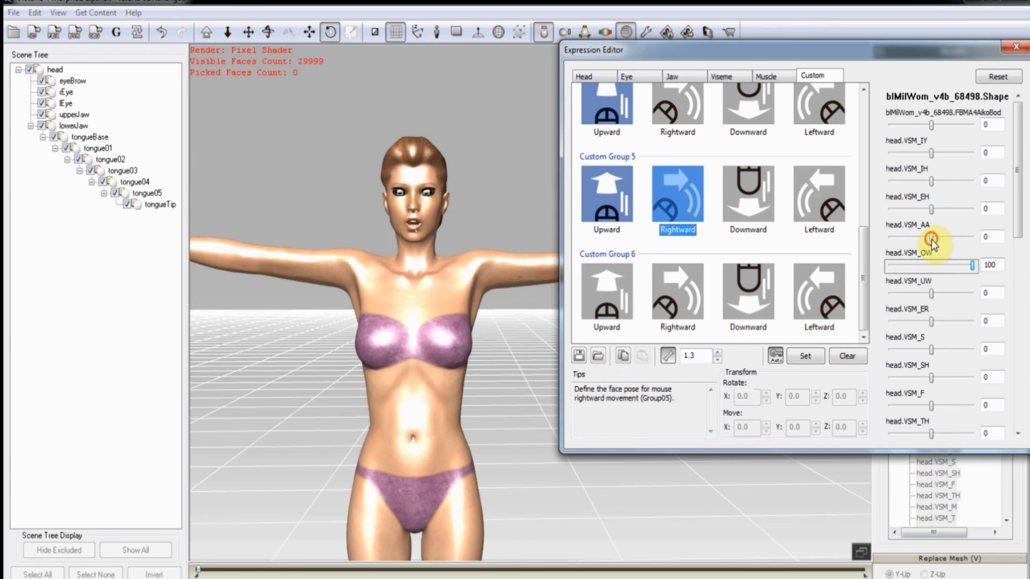
drag(931, 237, 864, 242)
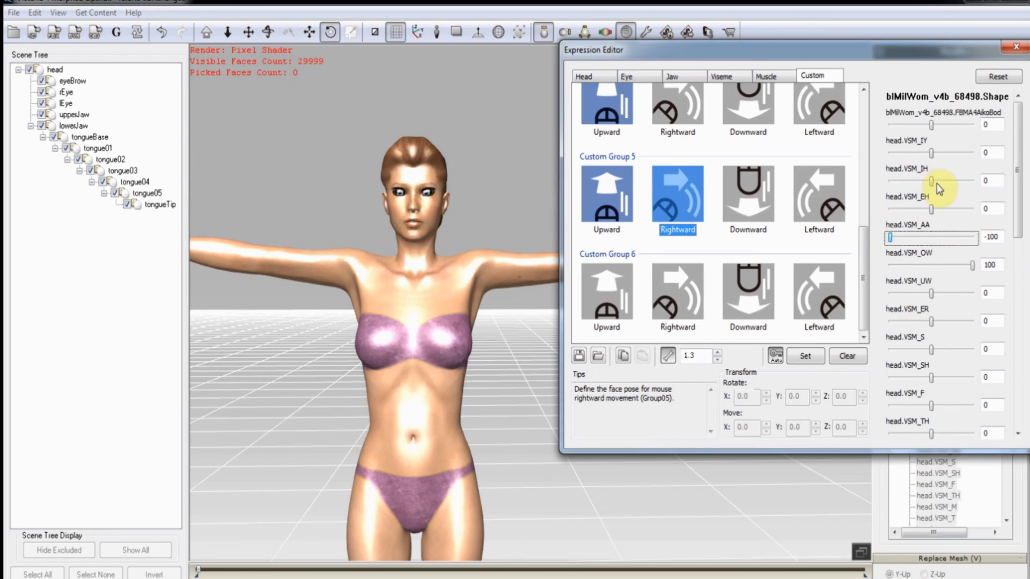
drag(932, 182, 1021, 181)
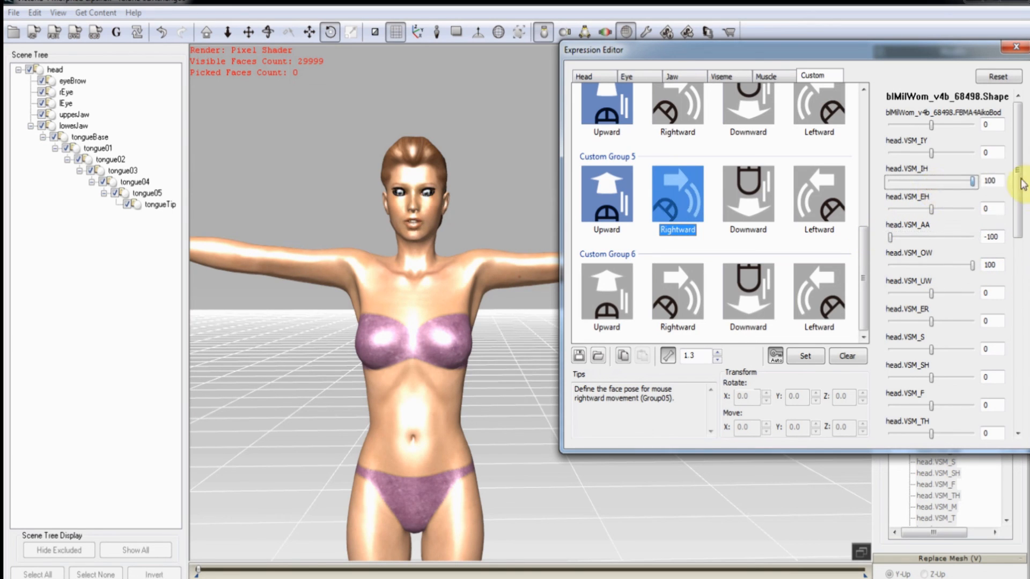
click(934, 154)
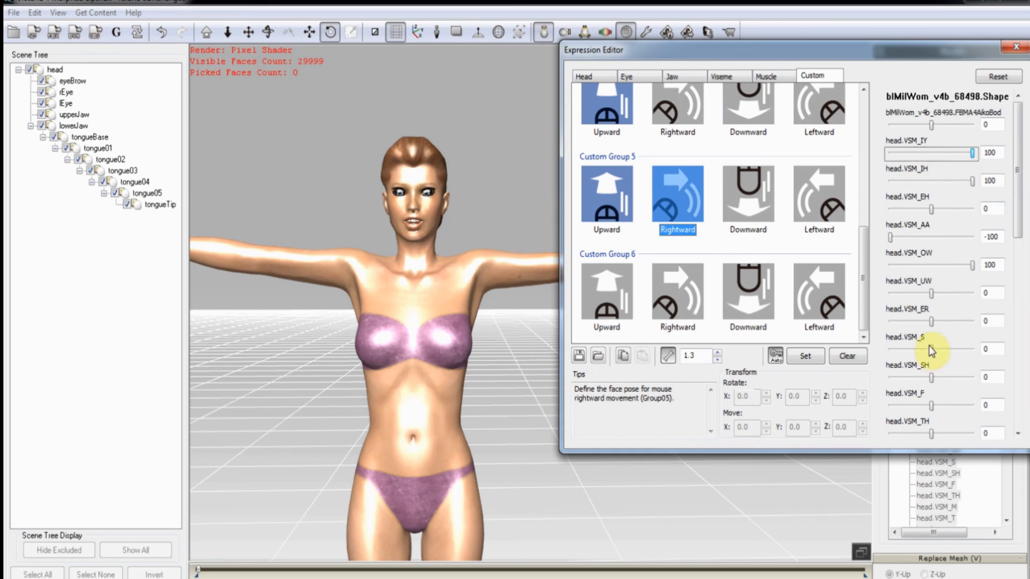
drag(931, 351, 840, 356)
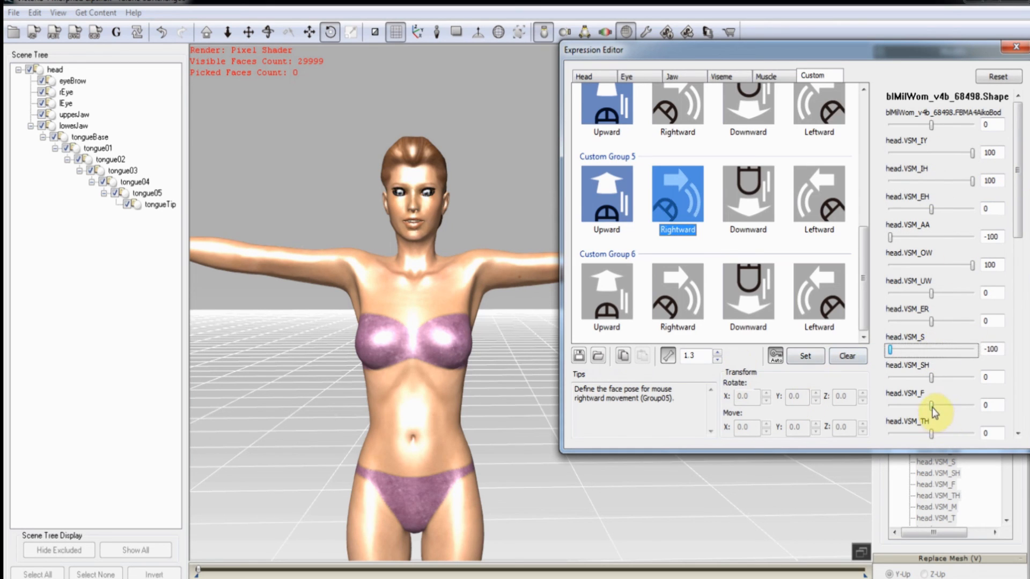
drag(932, 406, 1026, 410)
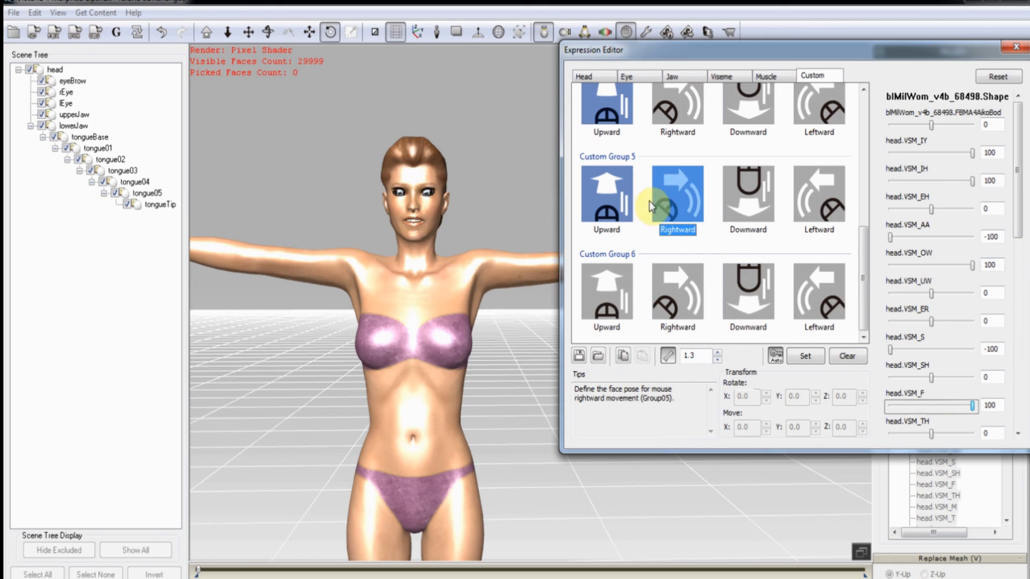
Define the Group 5 downward pose with SmileAngleL at 100 for a broad smile.
click(729, 195)
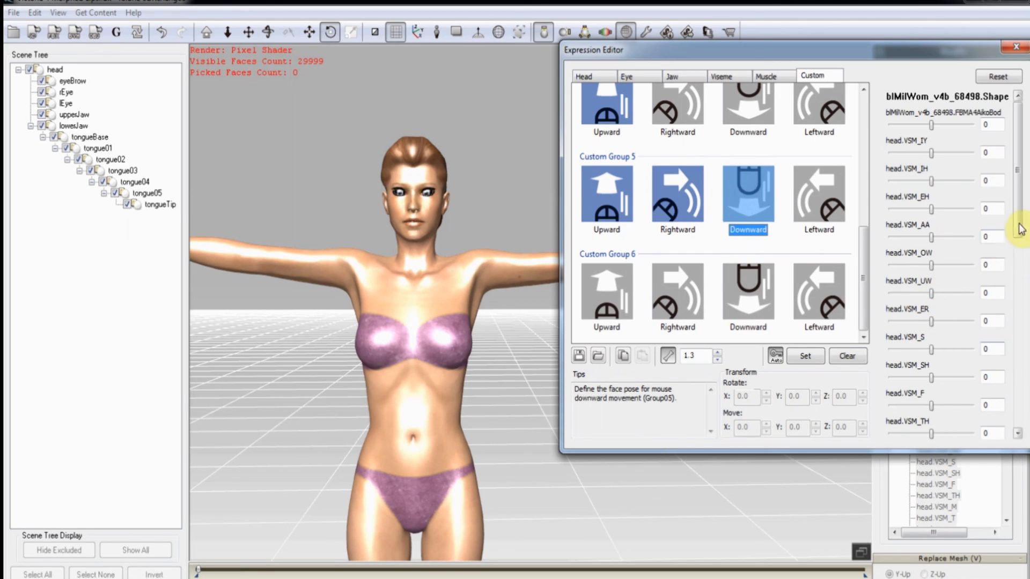
drag(1020, 229, 1015, 413)
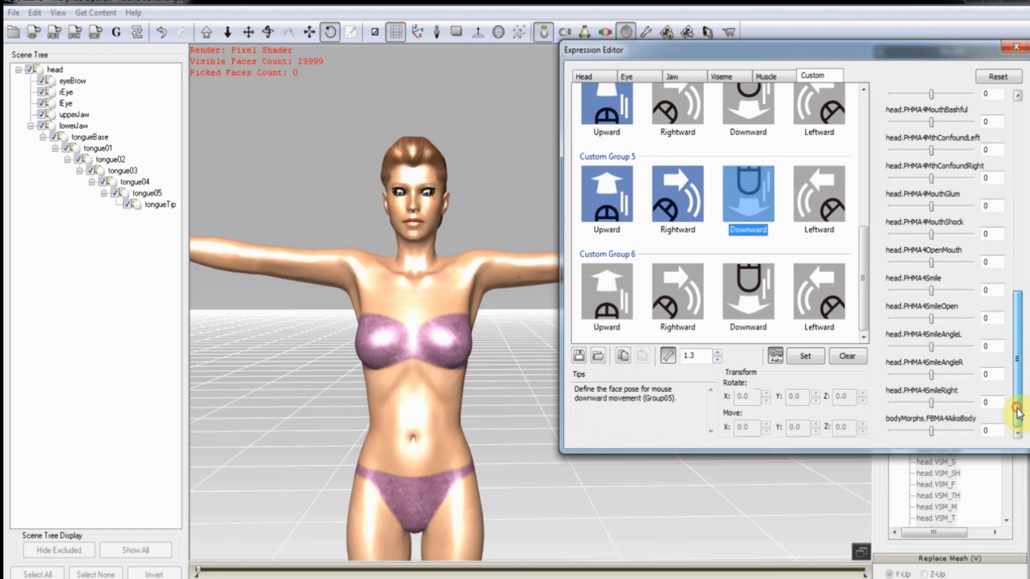
click(930, 347)
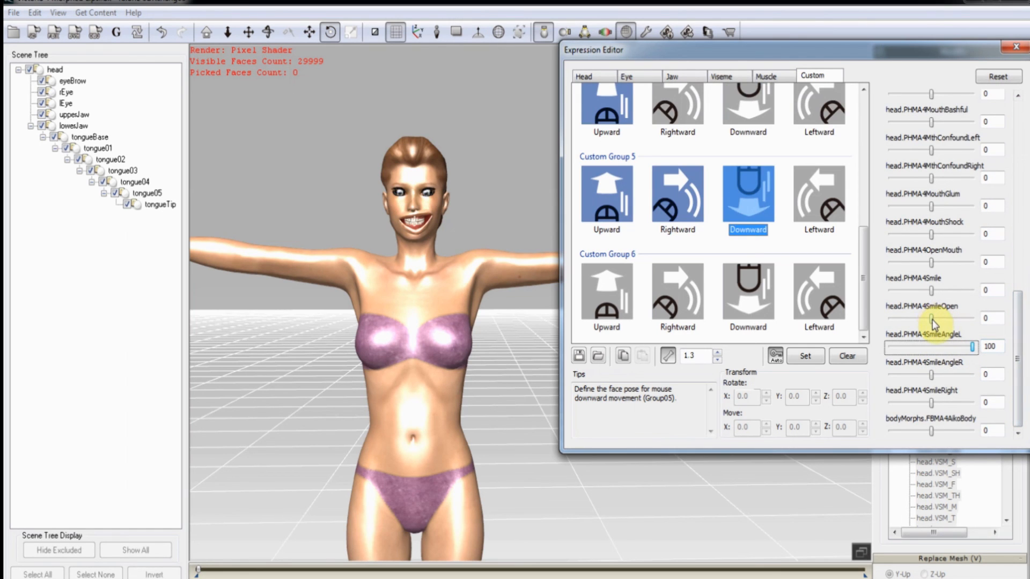
Define and store the Group 5 leftward pose with SmileOpen at -100, SmileAngleL at 0.
click(836, 211)
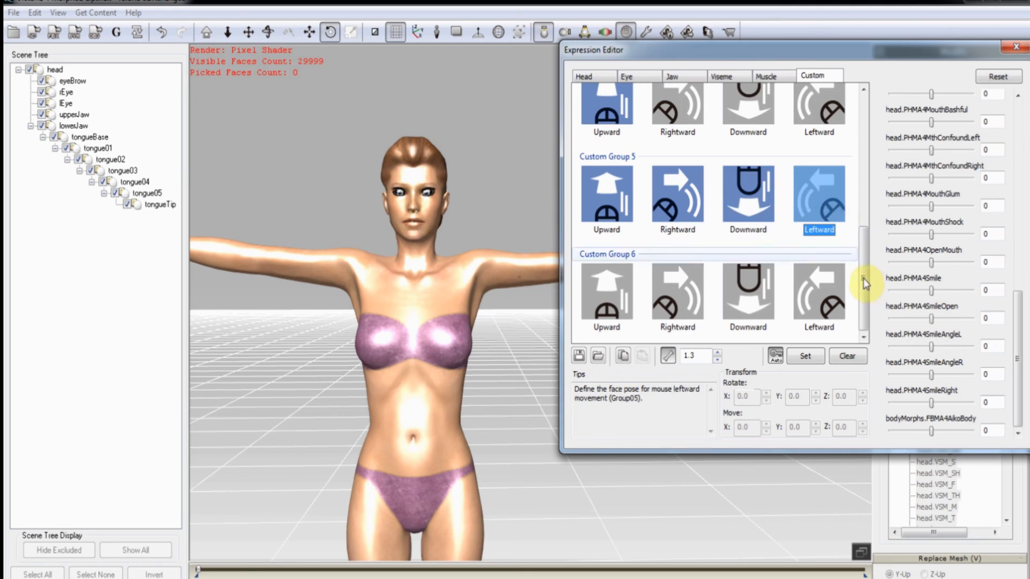
drag(933, 352, 777, 354)
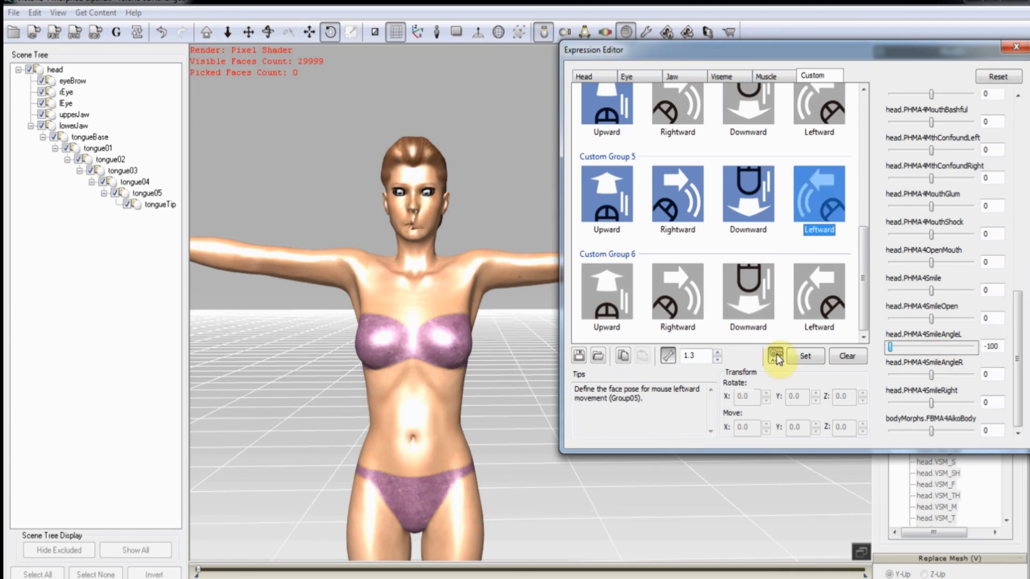
drag(889, 351, 928, 355)
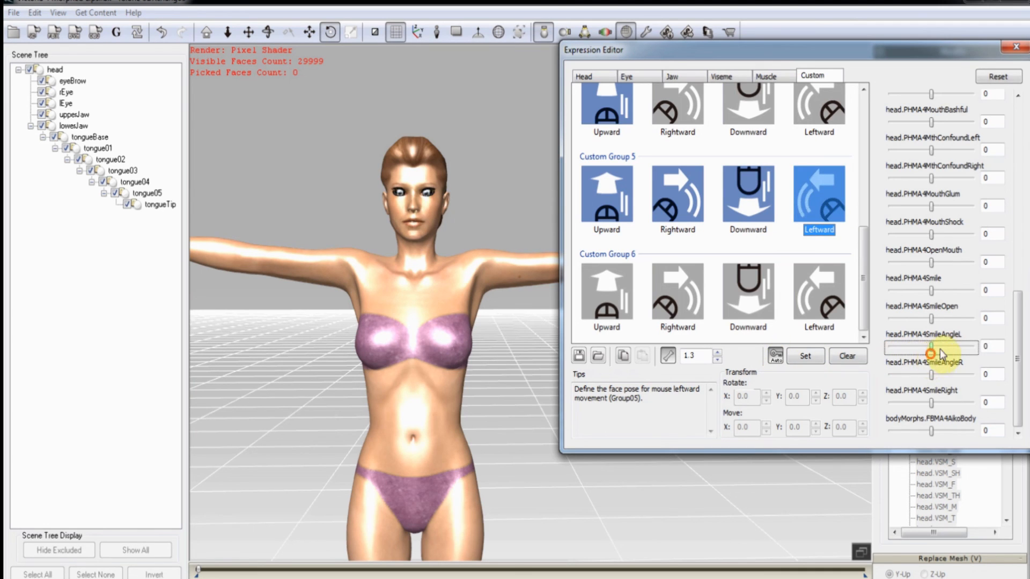
click(930, 320)
drag(930, 318, 845, 334)
click(847, 354)
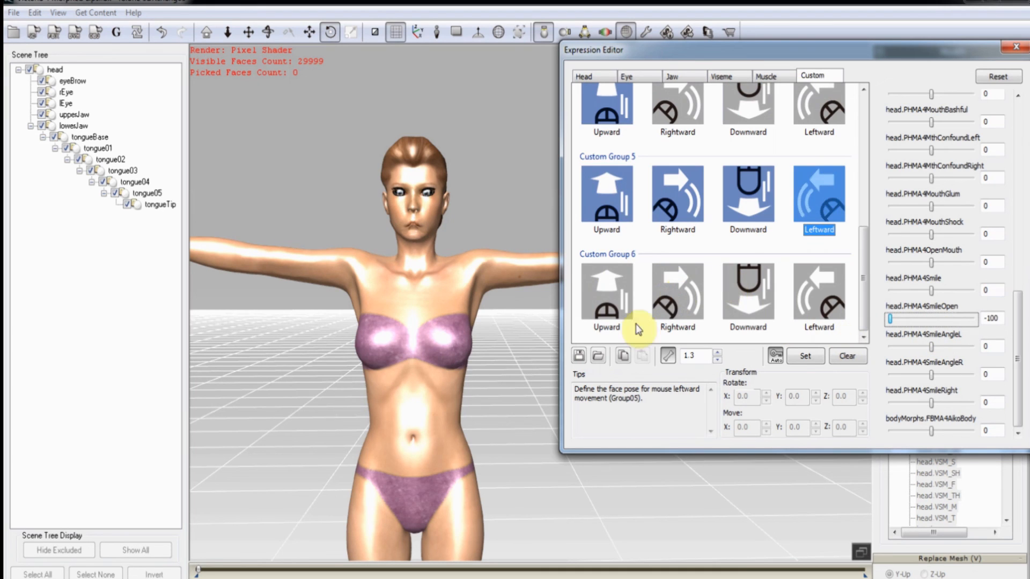
click(616, 294)
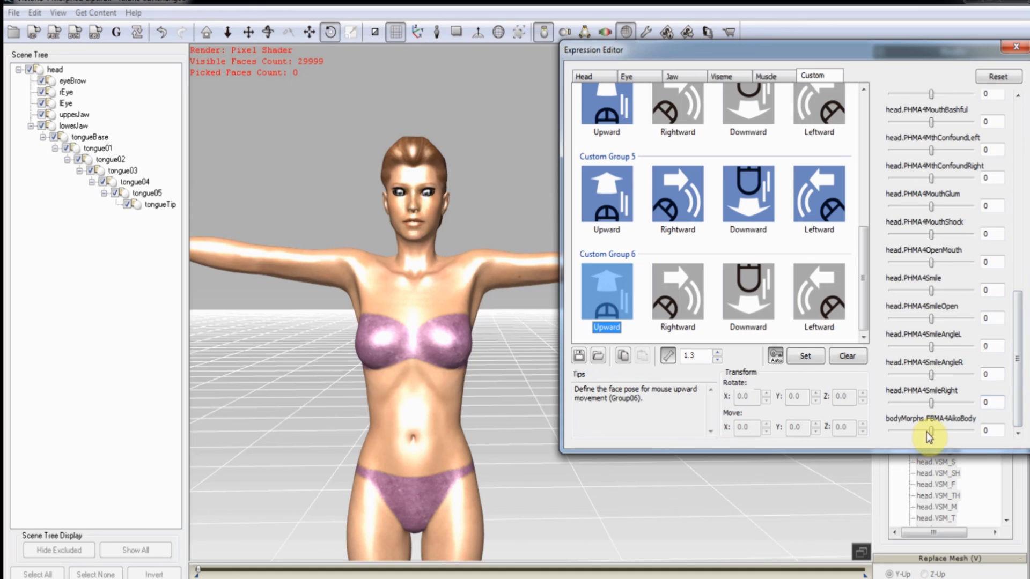
Set FBMA4AikoBody to 100 for Group 6 upward and downward, -100 for rightward and leftward.
drag(930, 434, 1004, 432)
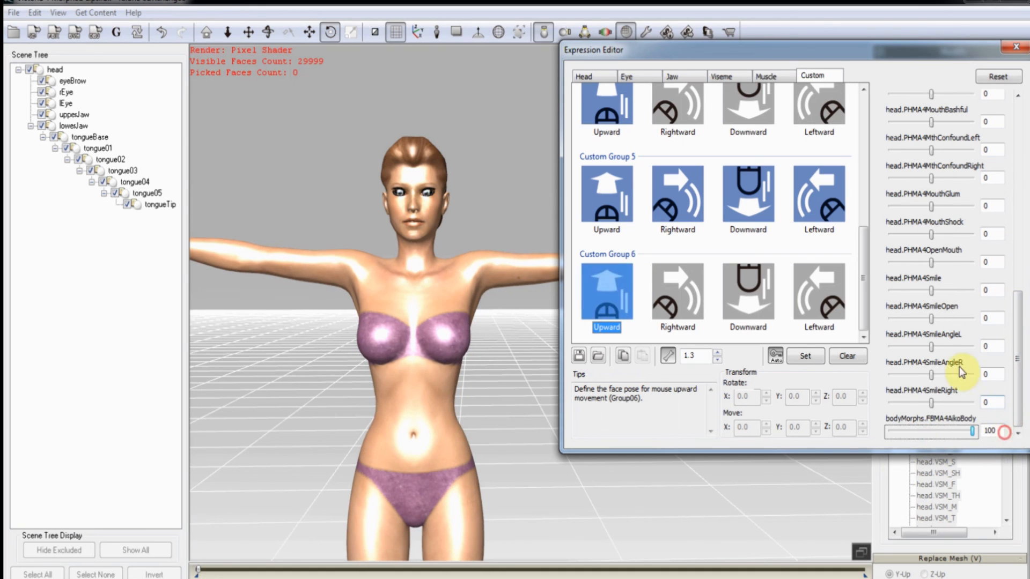
click(665, 301)
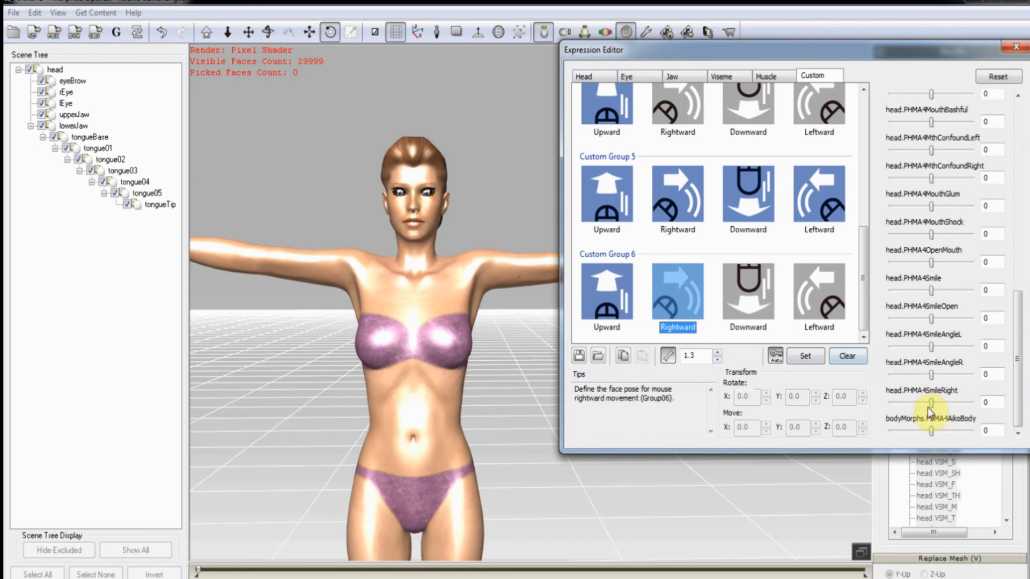
drag(931, 430, 854, 437)
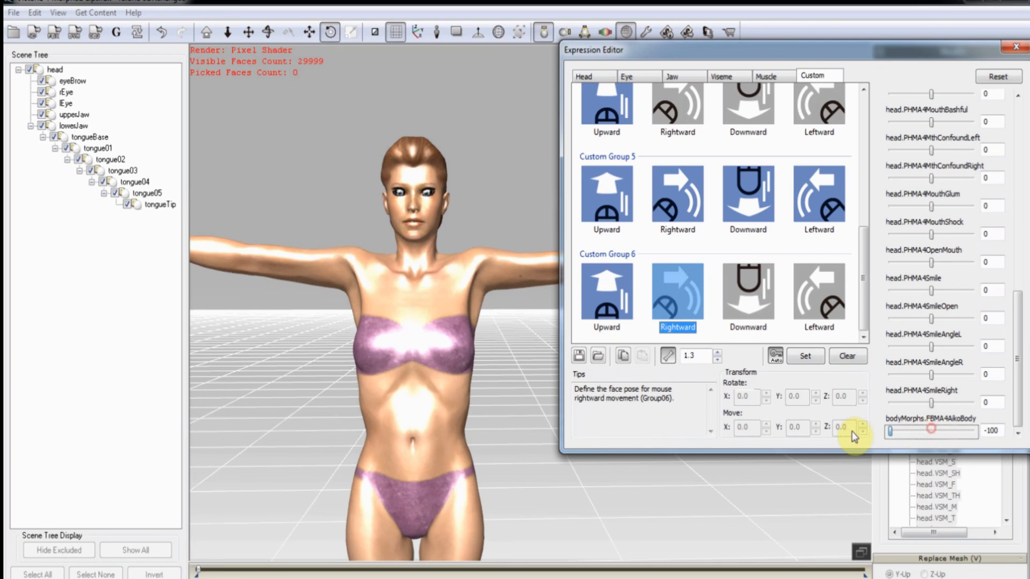
click(750, 304)
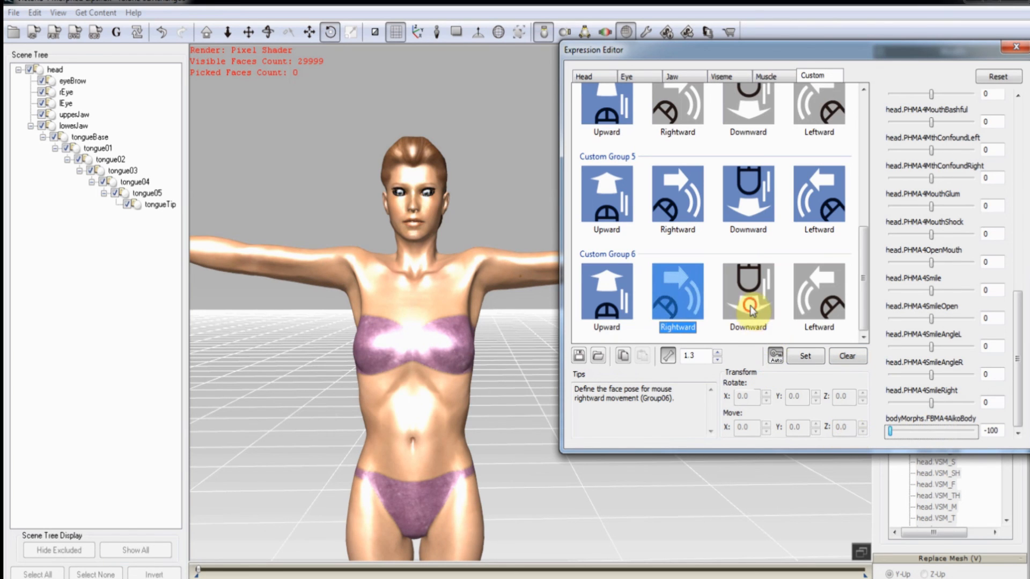
click(1006, 432)
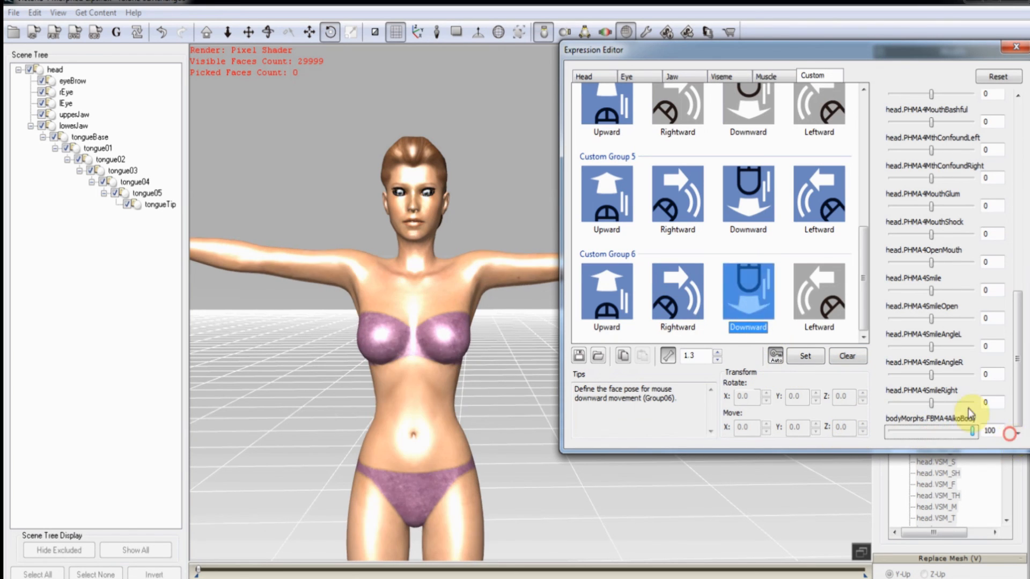
click(795, 279)
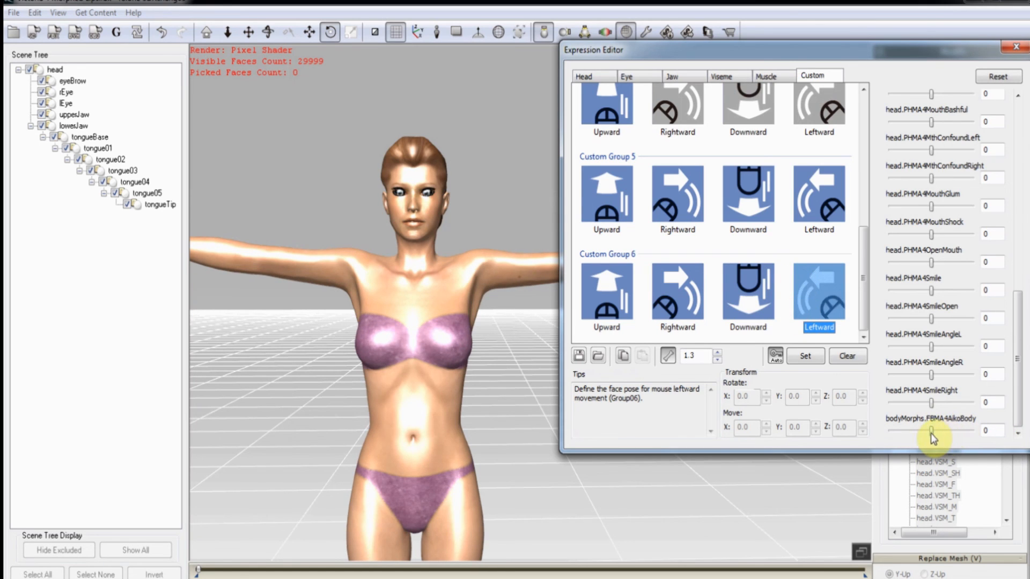
drag(931, 432, 838, 432)
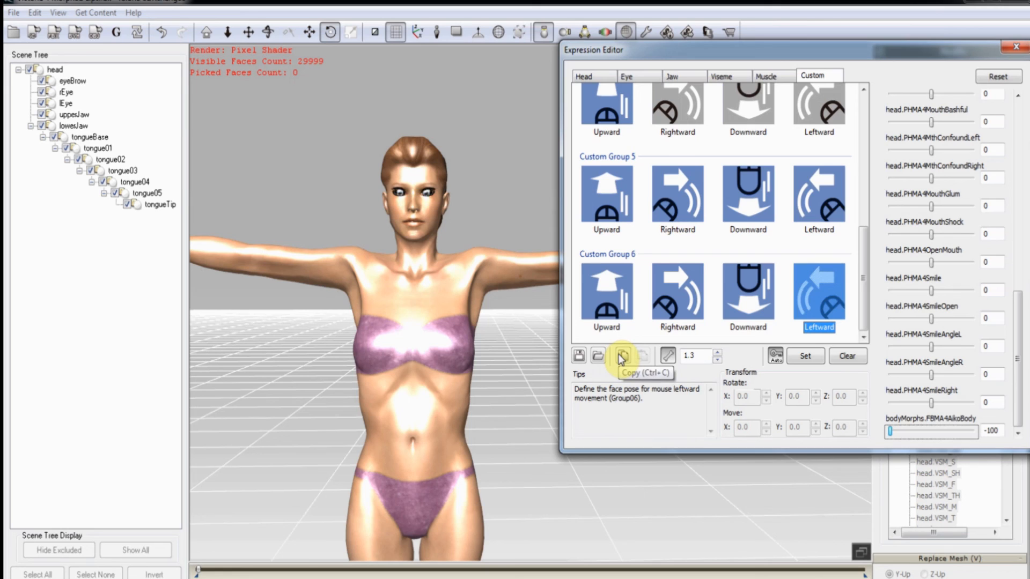
Save the profile as Victoria 4 Morphed Lips_BodyMorphs.3dxFaceAnimProfile in the Facial Animation Profile folder.
click(581, 356)
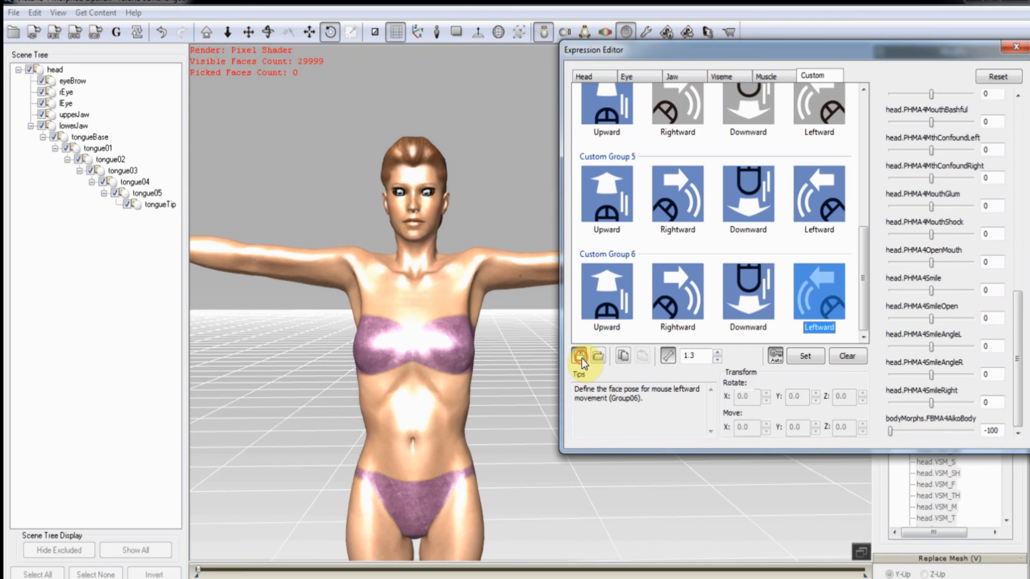
click(403, 121)
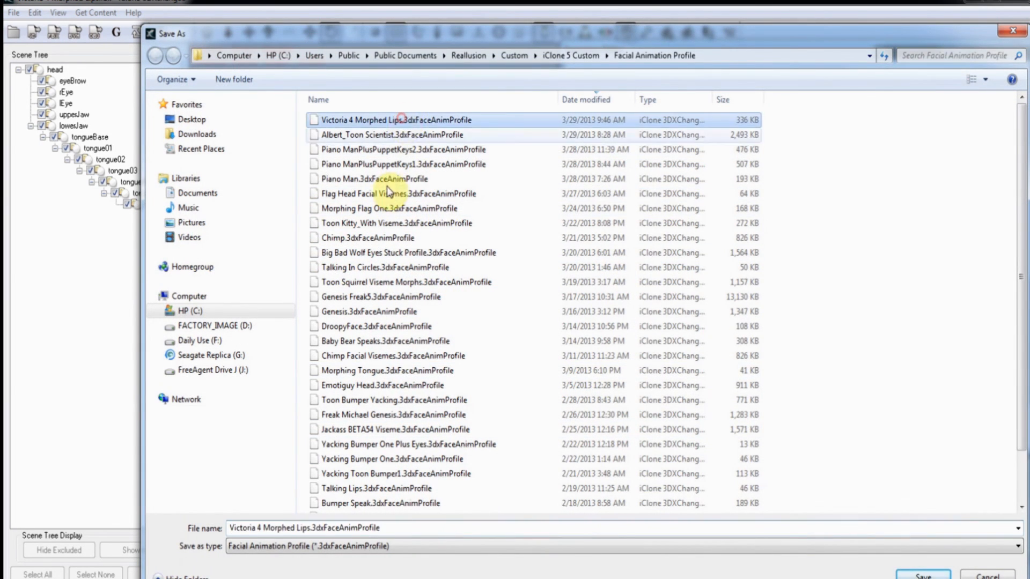
click(312, 528)
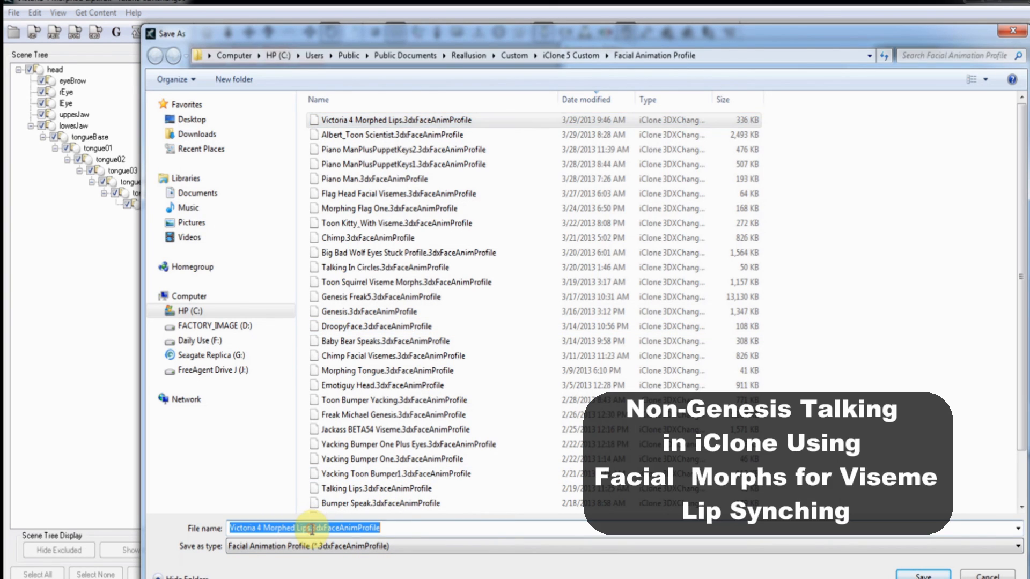
click(310, 528)
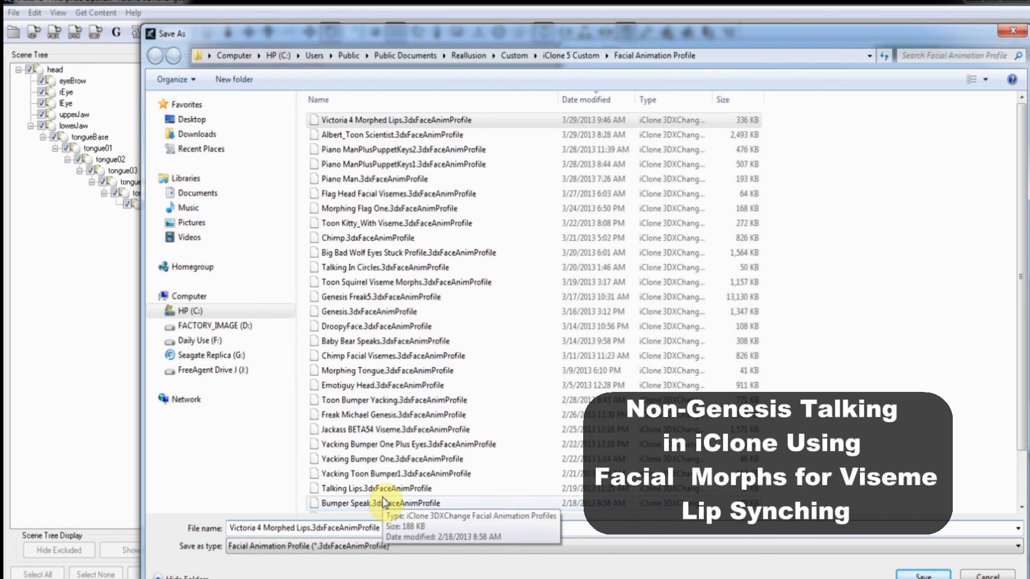
text(_)
text(Body)
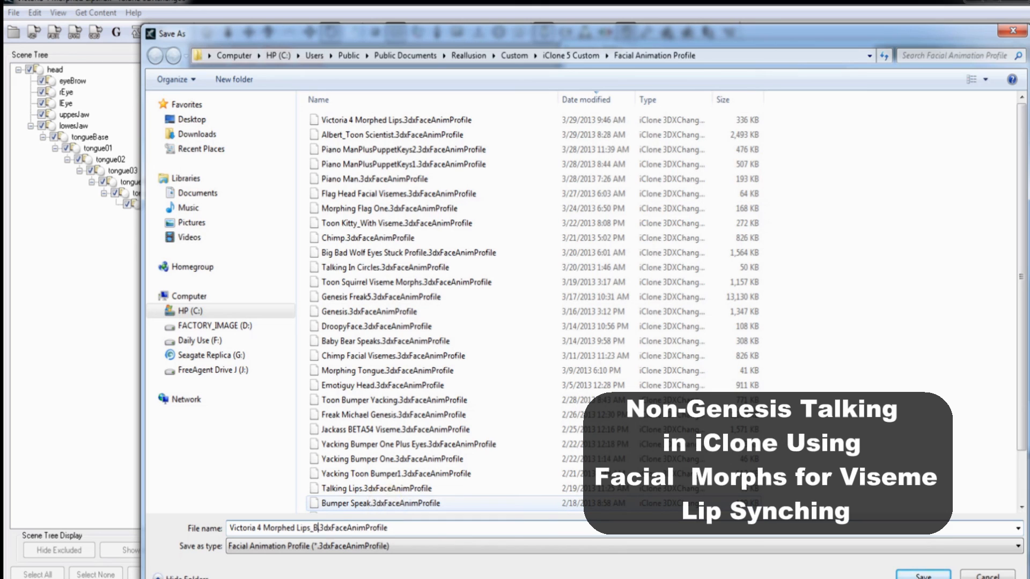
text(Morphs)
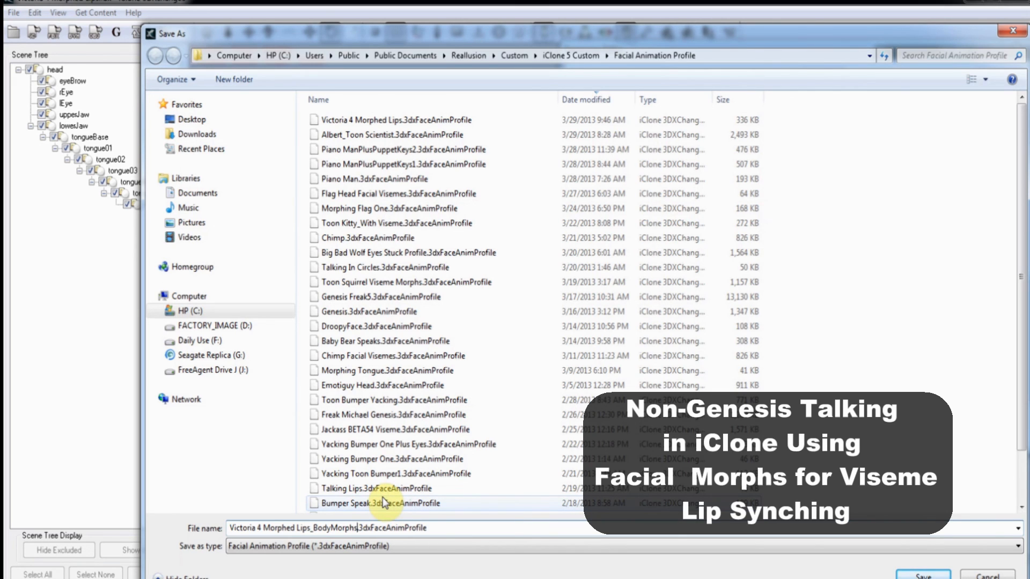
key(Return)
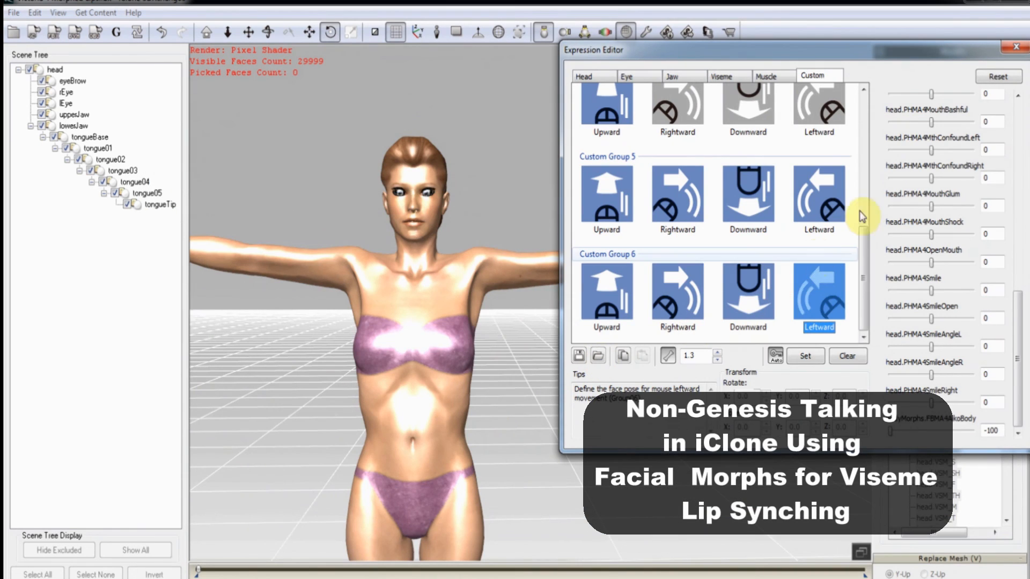
Close the Expression Editor, frame the full Victoria figure, and apply the character to iClone.
click(1016, 49)
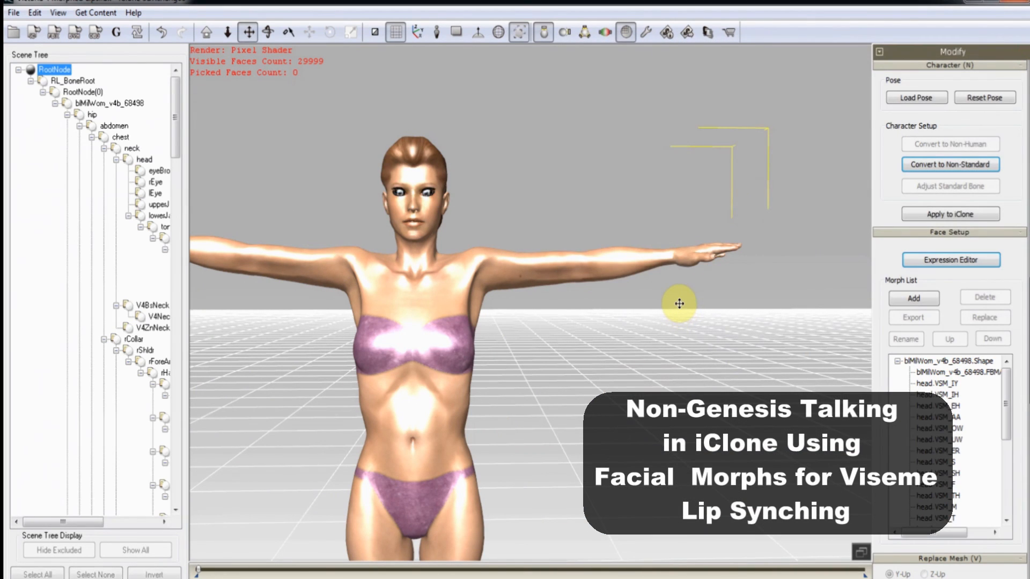
drag(678, 301, 748, 209)
scroll(707, 298, down, 5)
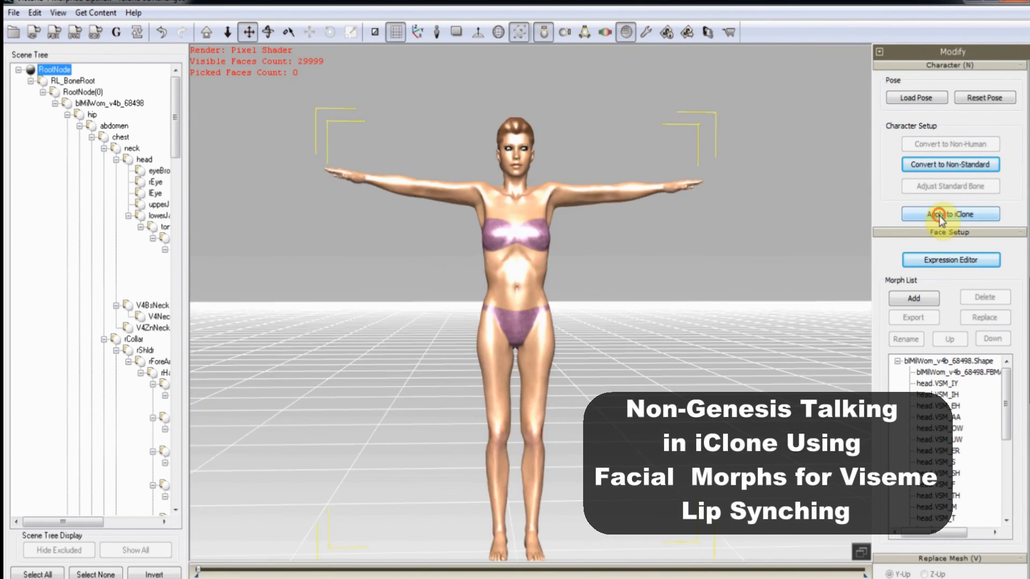
click(939, 216)
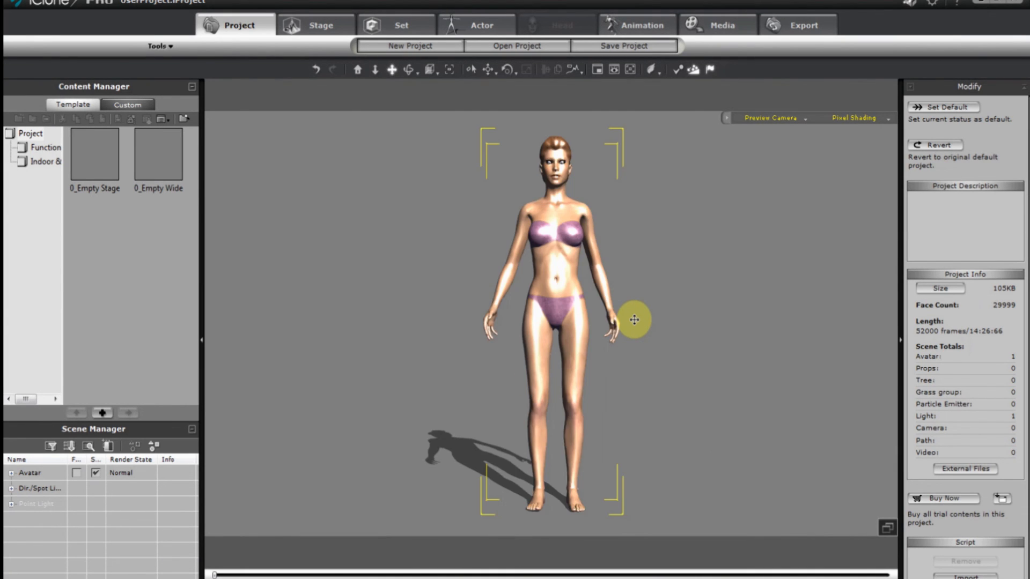
Enable Foot Contact in the avatar's Actor settings, then return to the Animation motion tools.
click(649, 29)
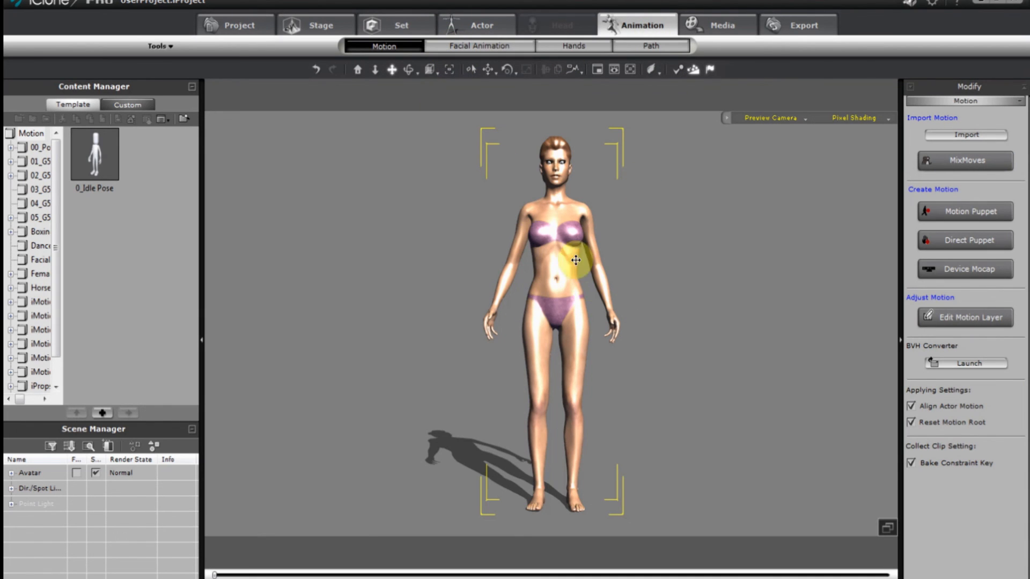
click(462, 32)
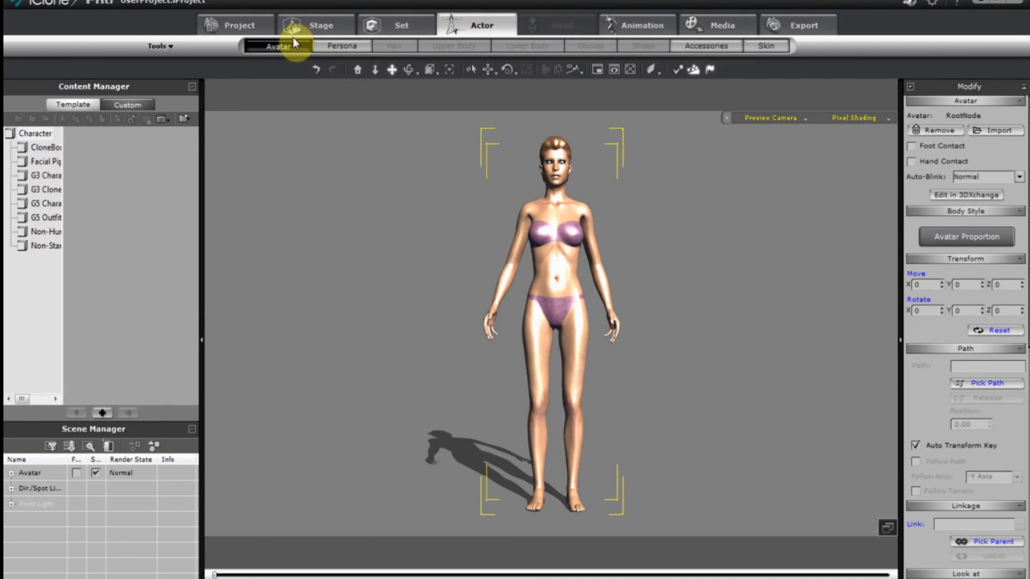
click(911, 146)
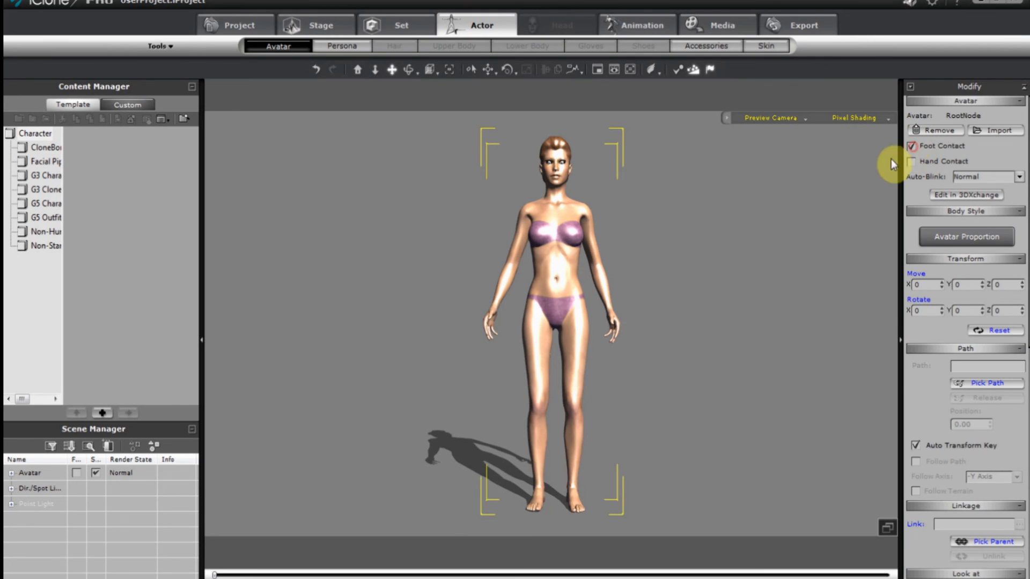
right_drag(749, 262, 746, 299)
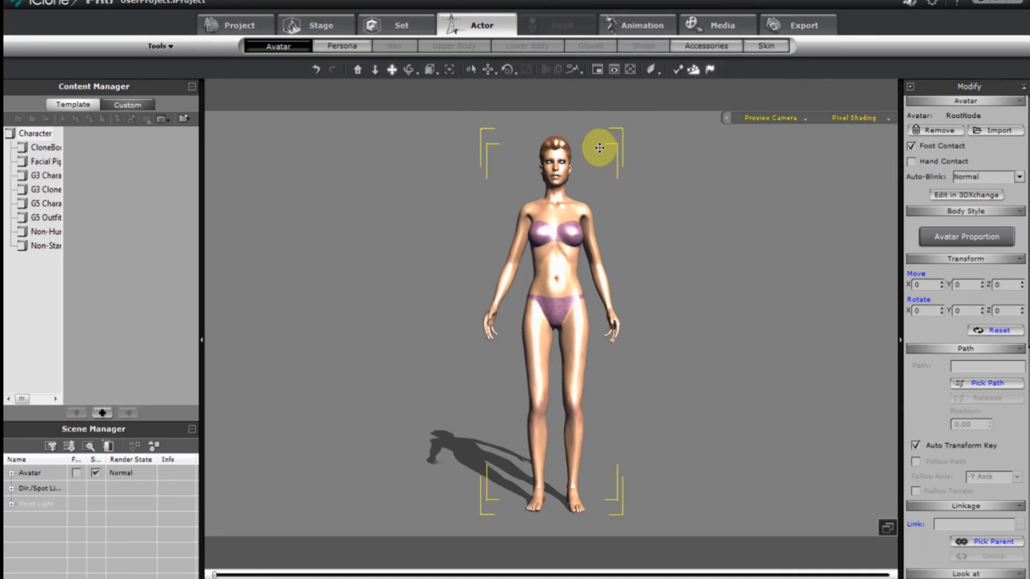
click(639, 21)
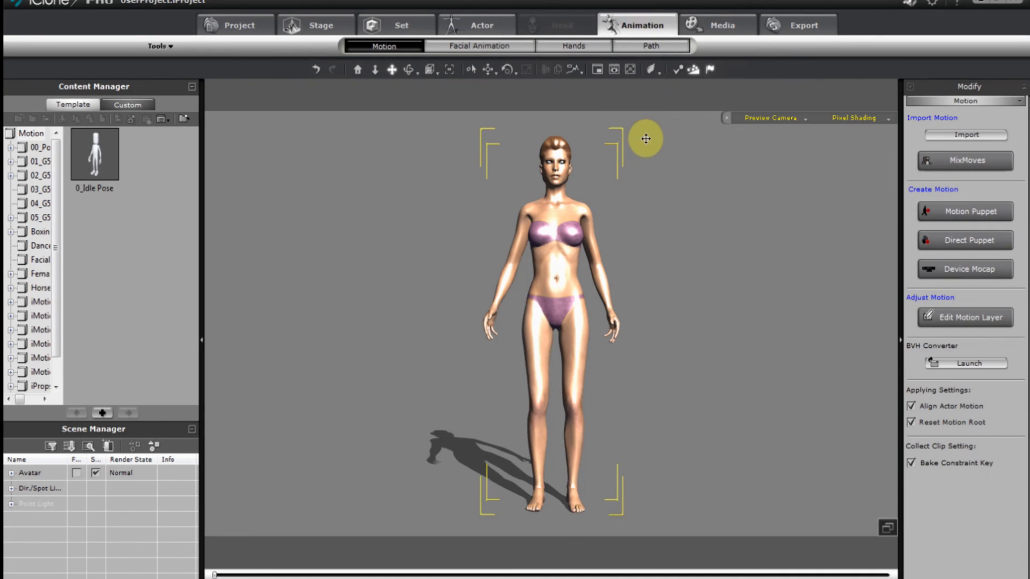
Import the Gwynn.lua persona onto Victoria's avatar.
right_click(562, 254)
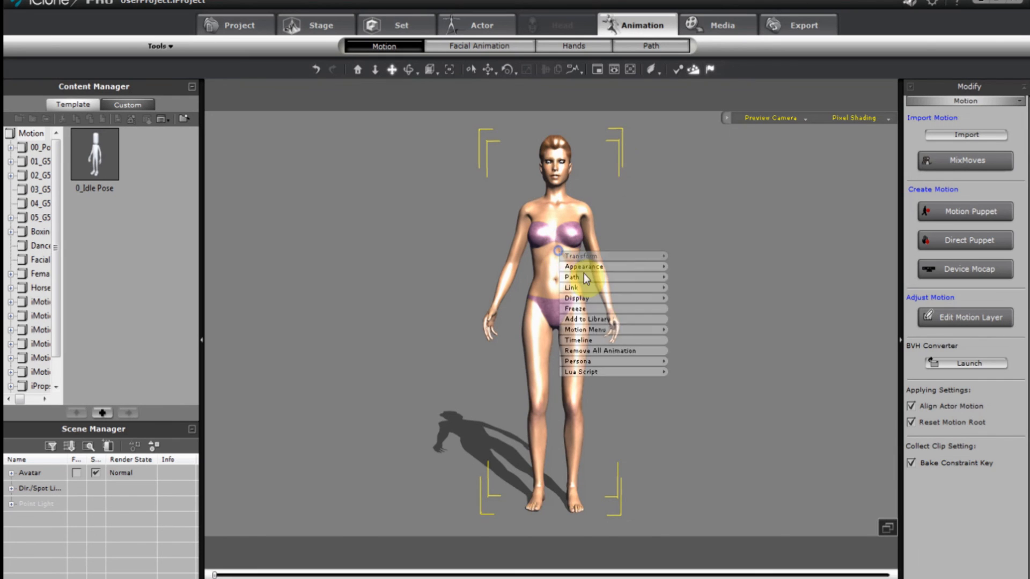
mouse_move(610, 360)
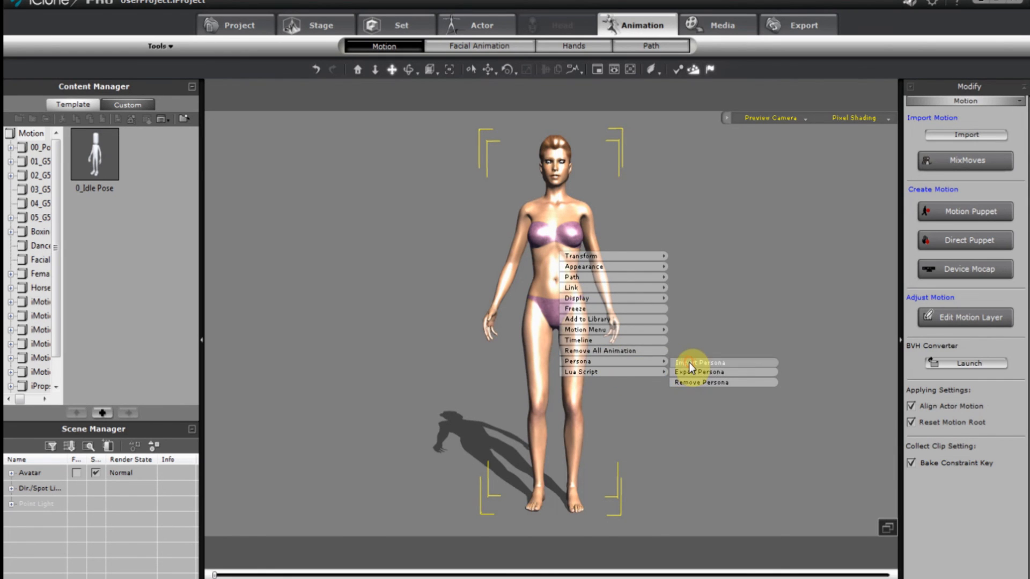
click(689, 362)
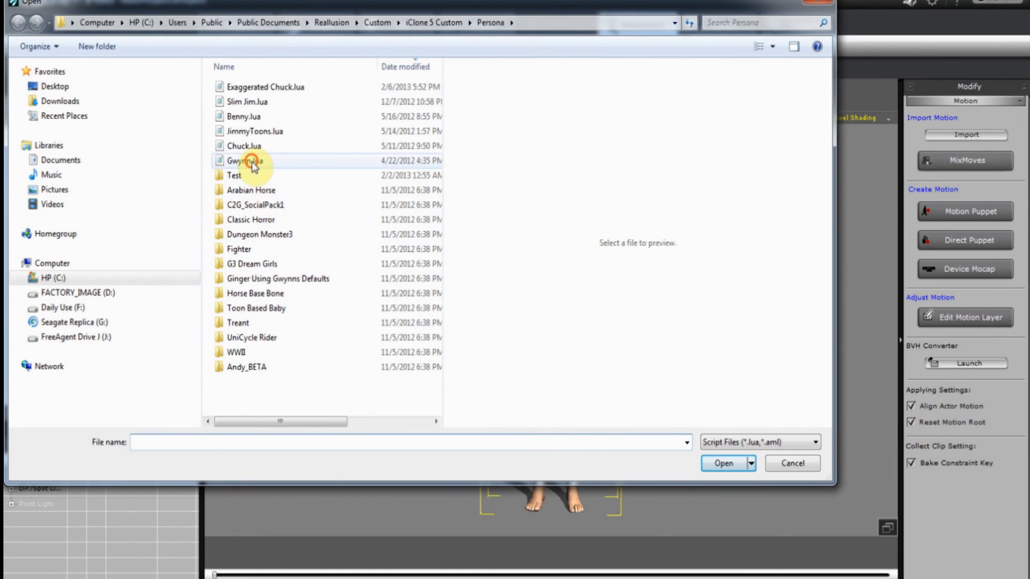
click(252, 161)
click(723, 462)
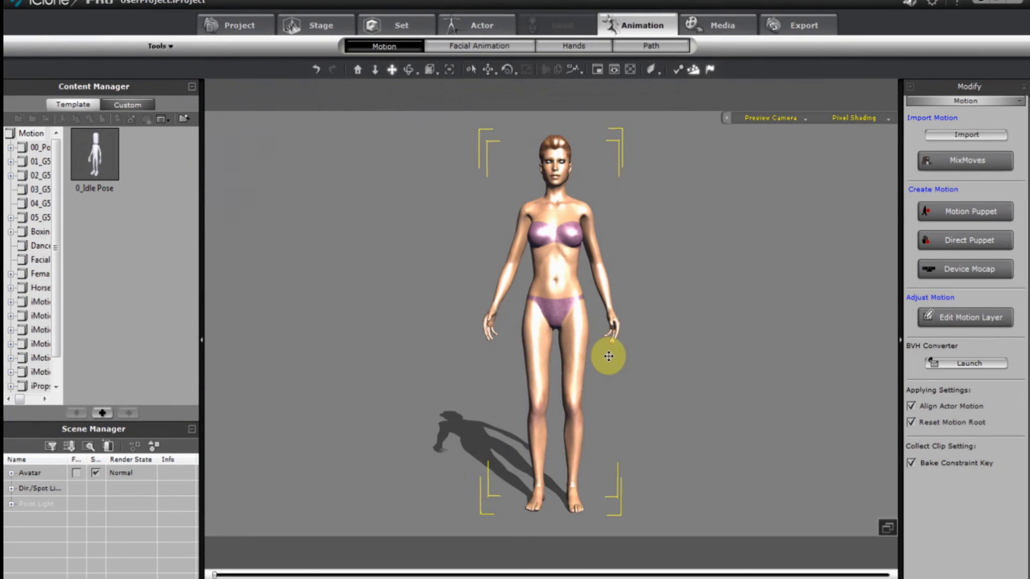
Play the Posing in front of mirror performance, then rewind the timeline to the start.
right_click(534, 322)
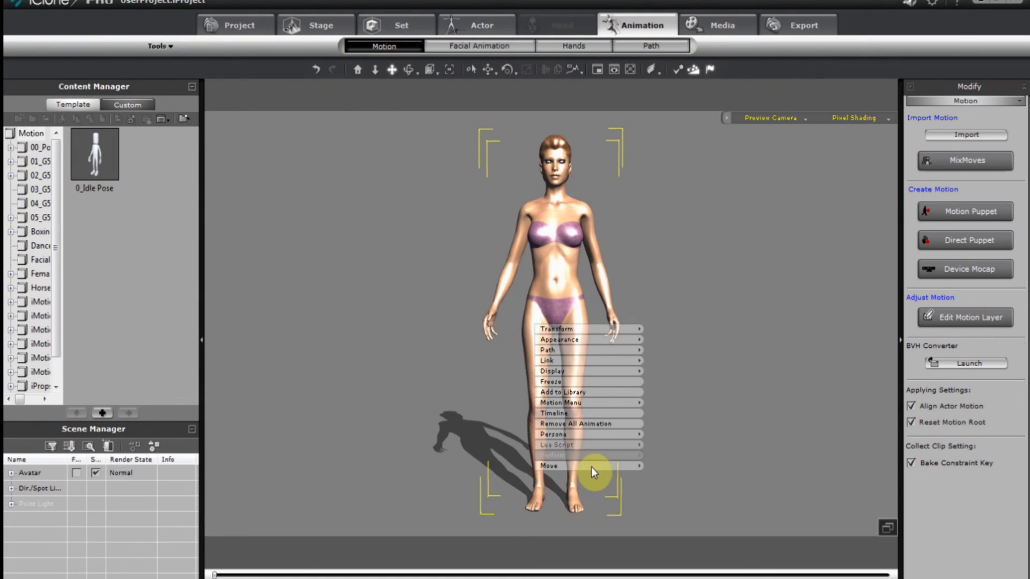
mouse_move(600, 466)
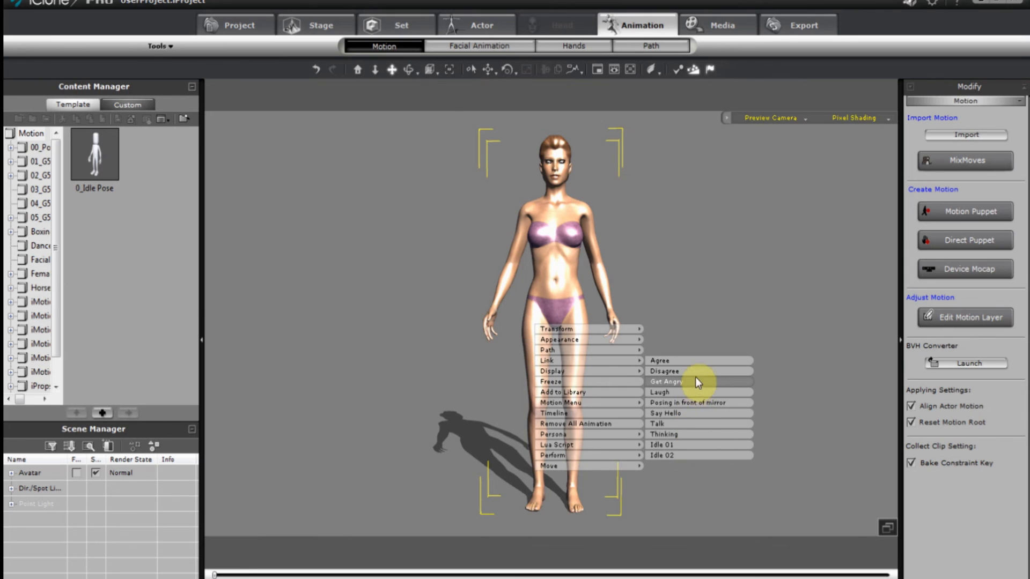
click(710, 403)
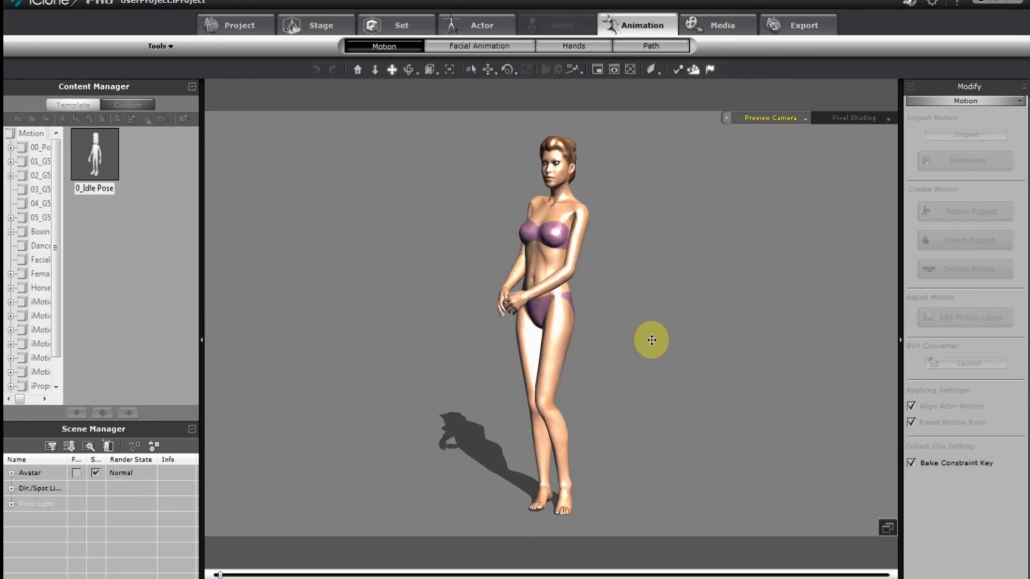
click(578, 317)
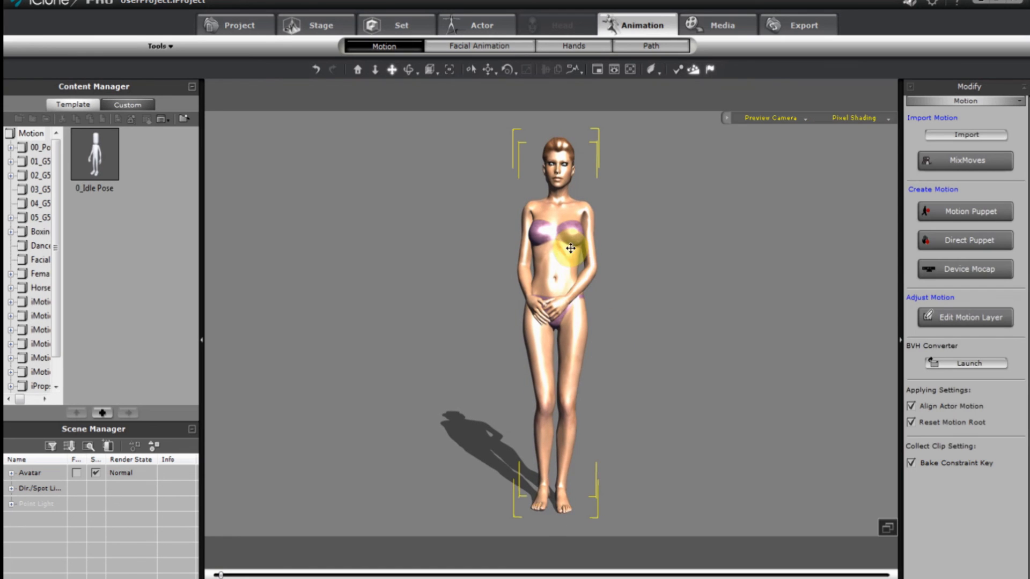
click(473, 578)
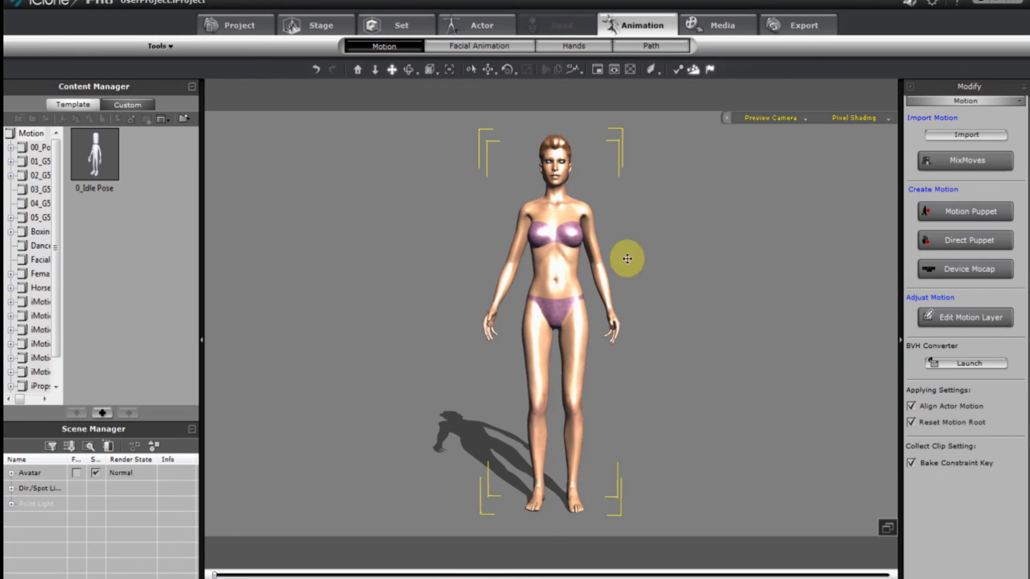
In Edit Motion Layer with Mirror on, rotate the shoulders so both arms swing slightly outward.
click(932, 318)
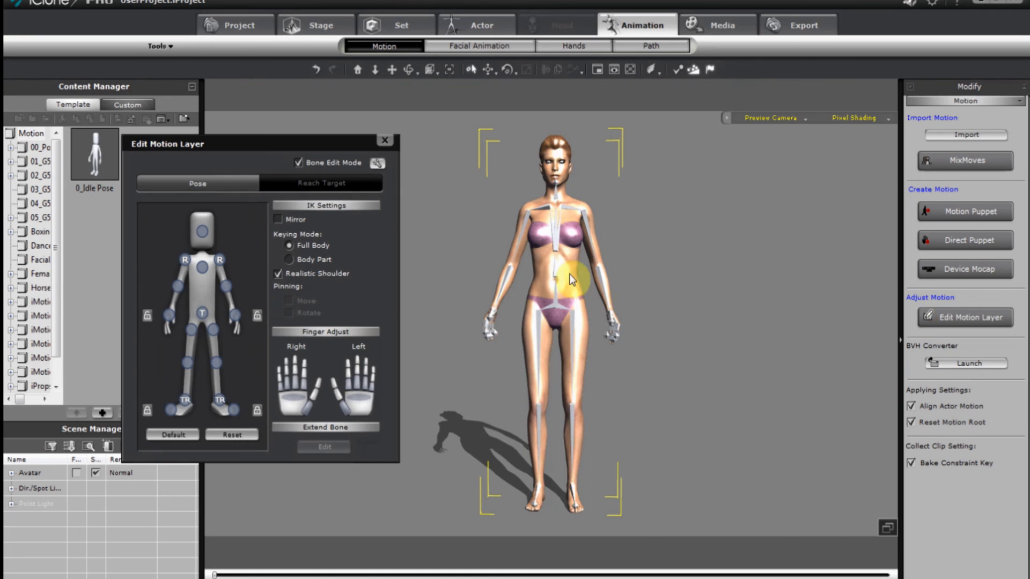
click(221, 262)
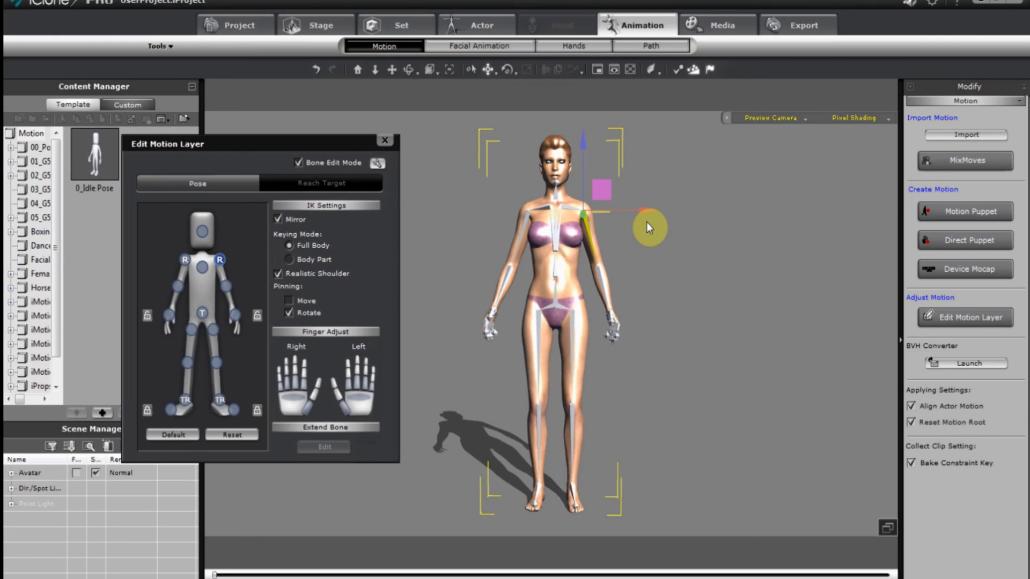
key(e)
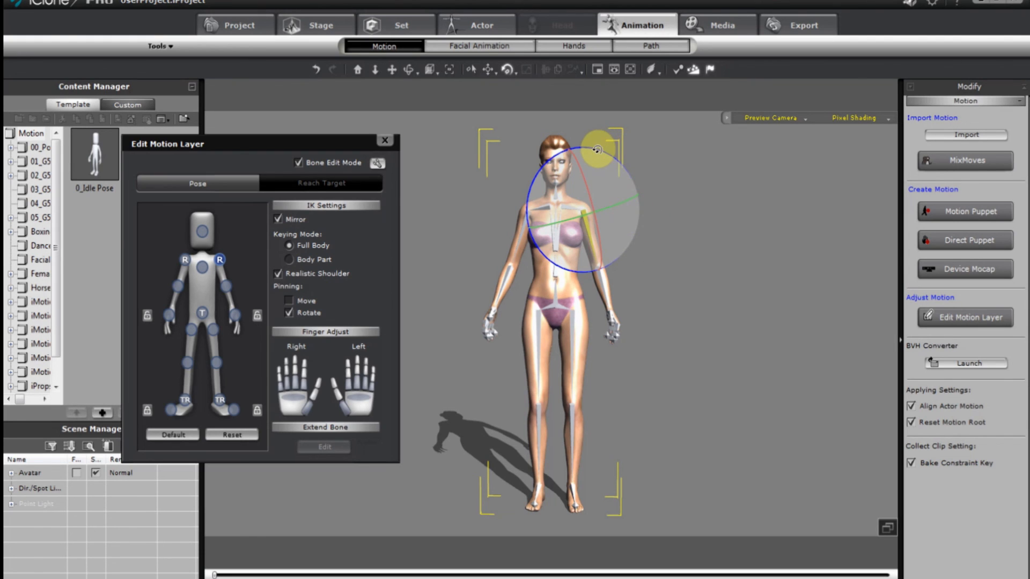
drag(597, 150, 593, 151)
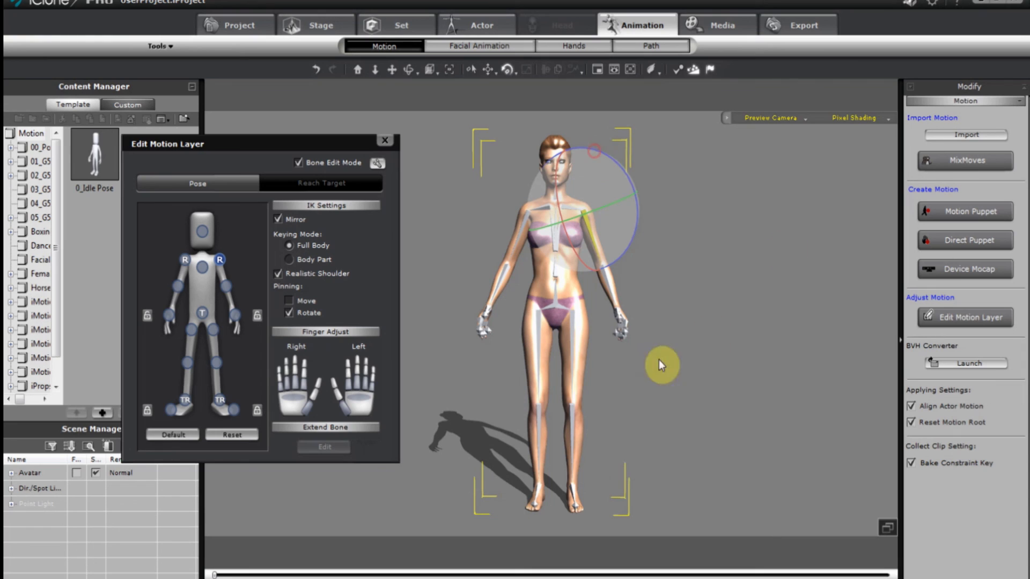
click(385, 141)
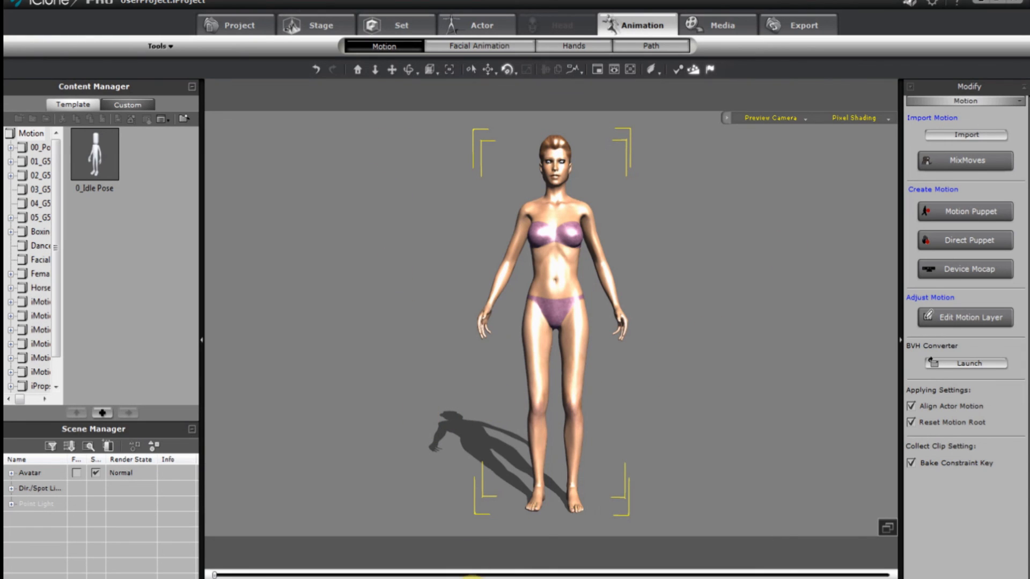
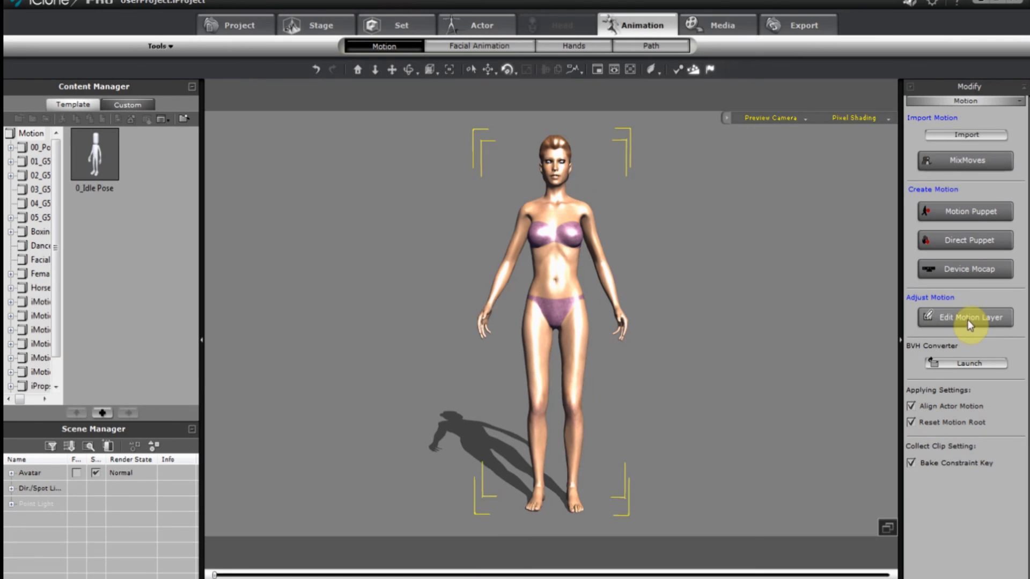
Rotate the right shoulder on a motion layer with Mirror on, nudging both arms, then close the editor.
click(967, 320)
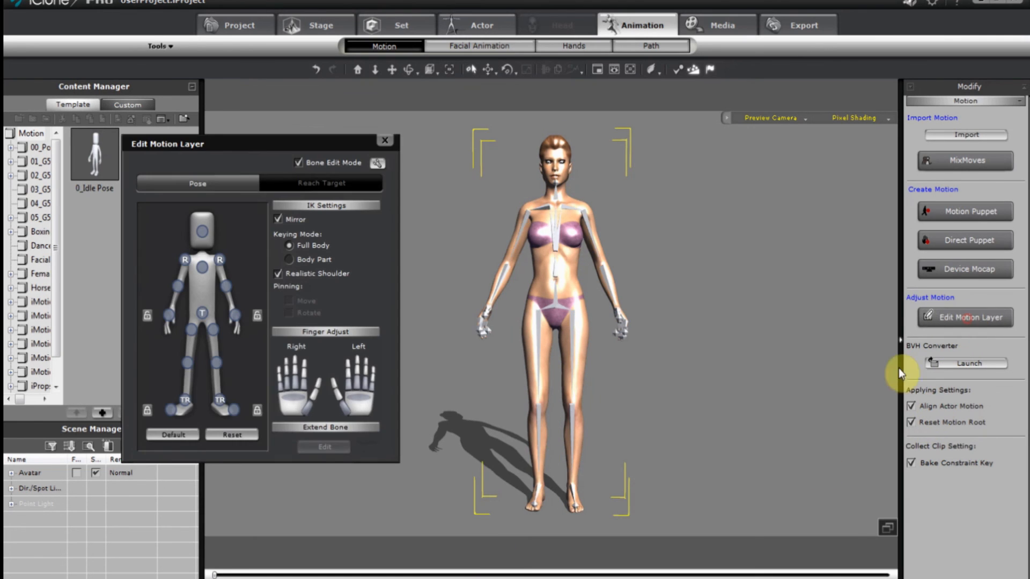
click(220, 261)
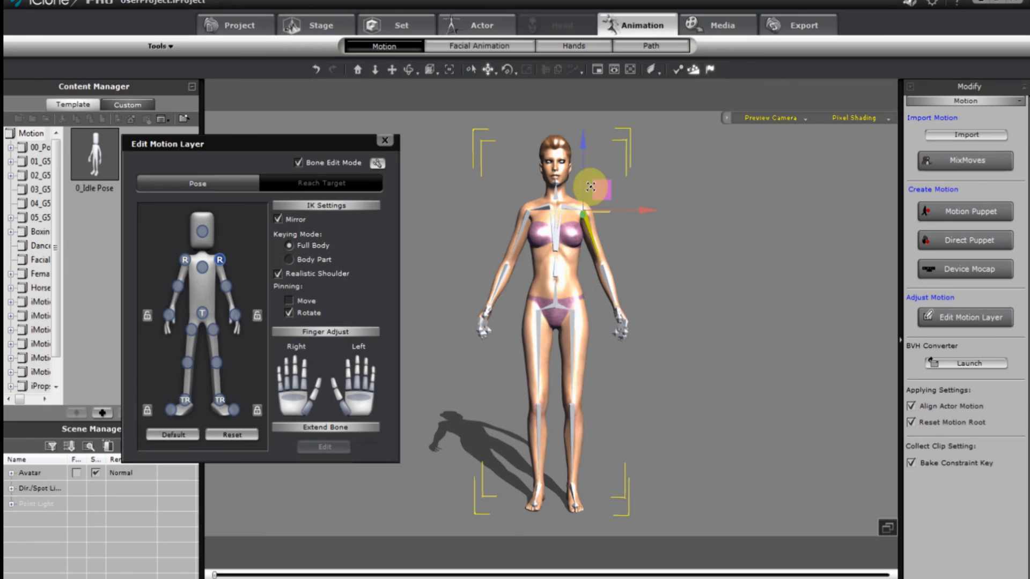
key(e)
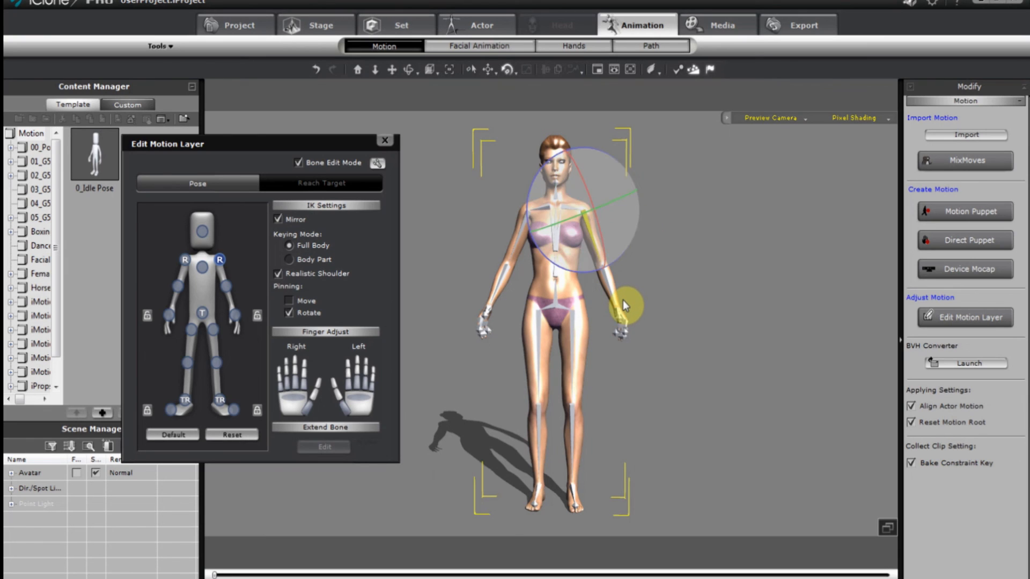
key(w)
key(e)
key(w)
key(e)
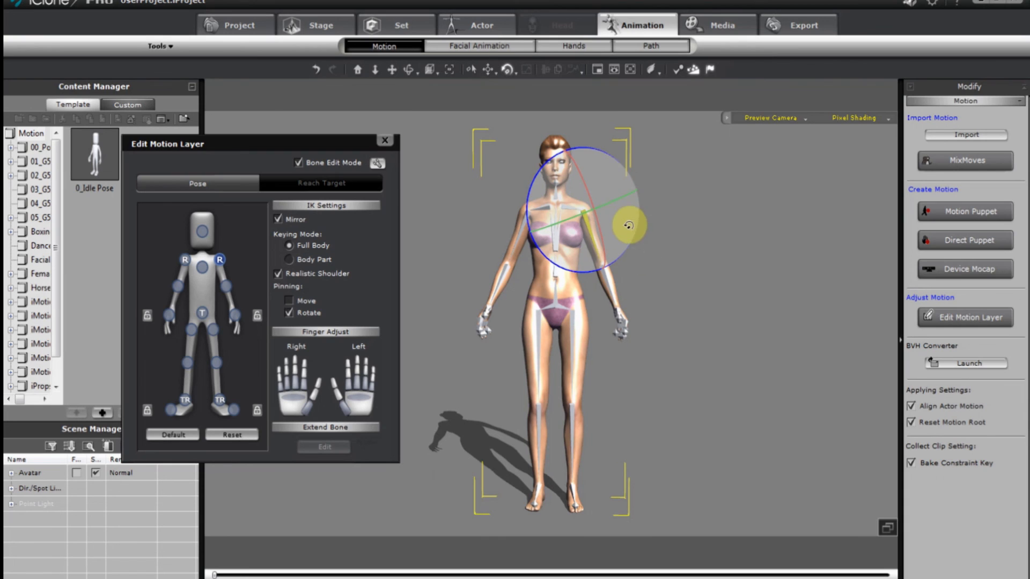
drag(606, 153, 602, 152)
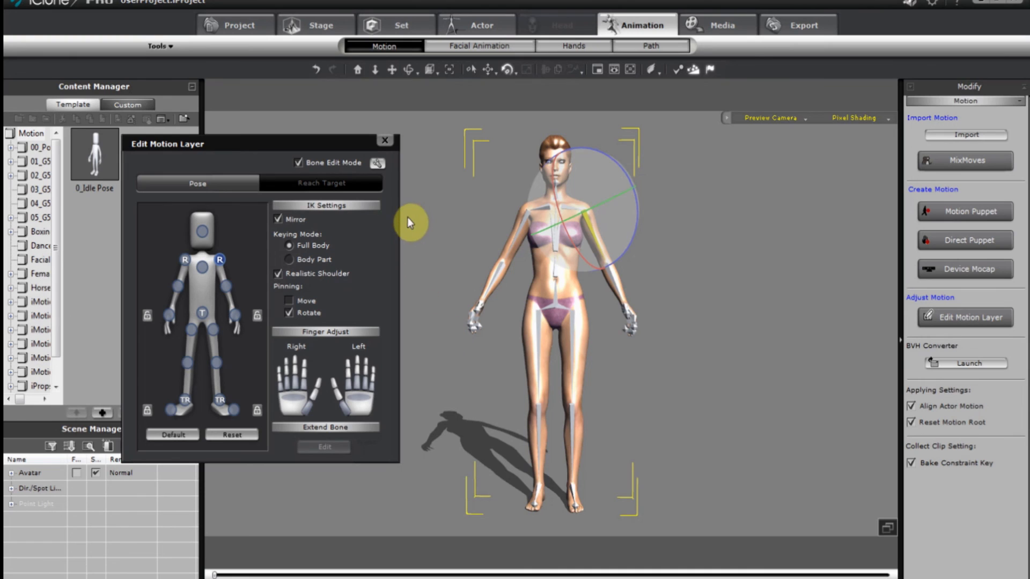
click(385, 140)
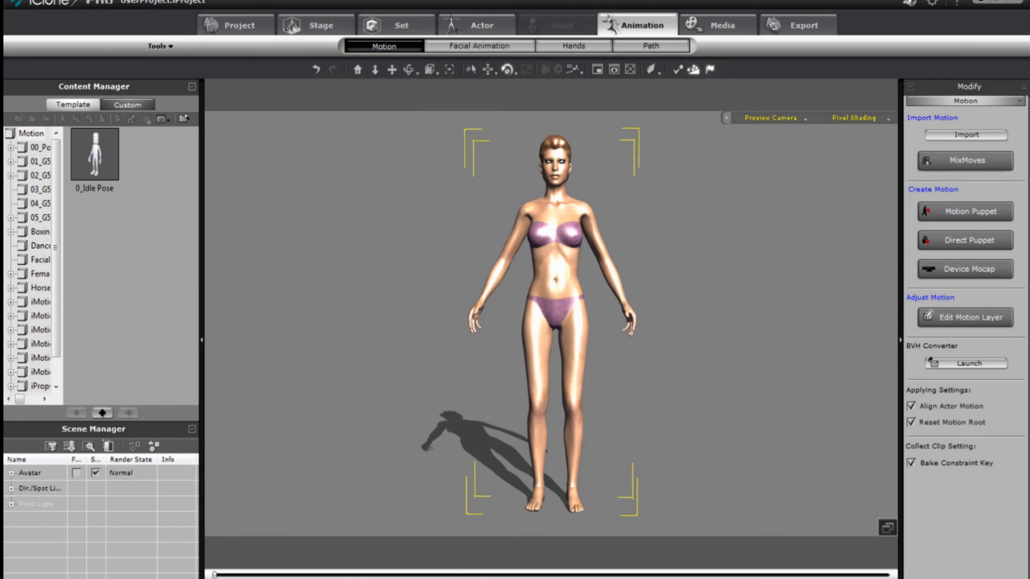
key(space)
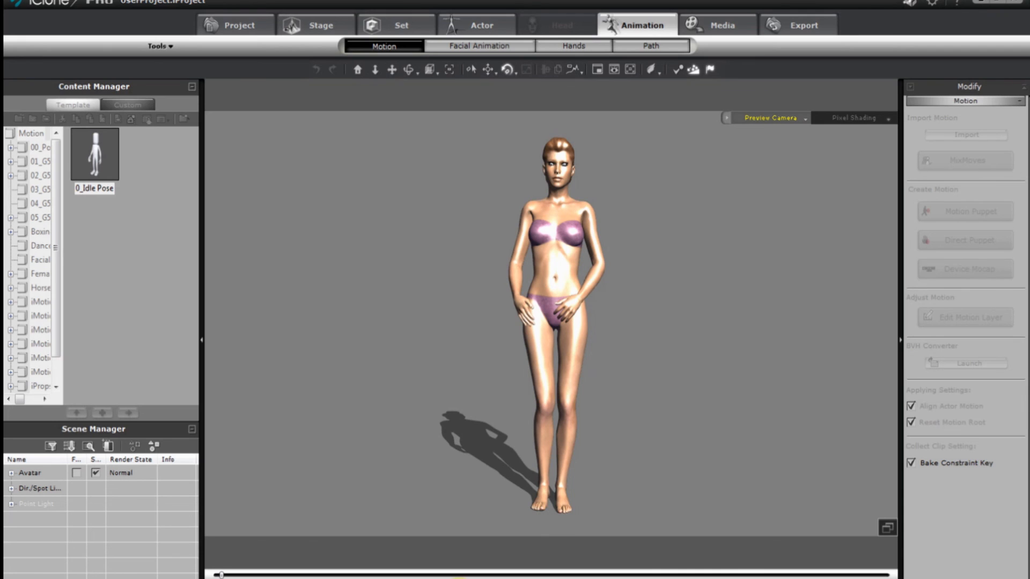
click(459, 578)
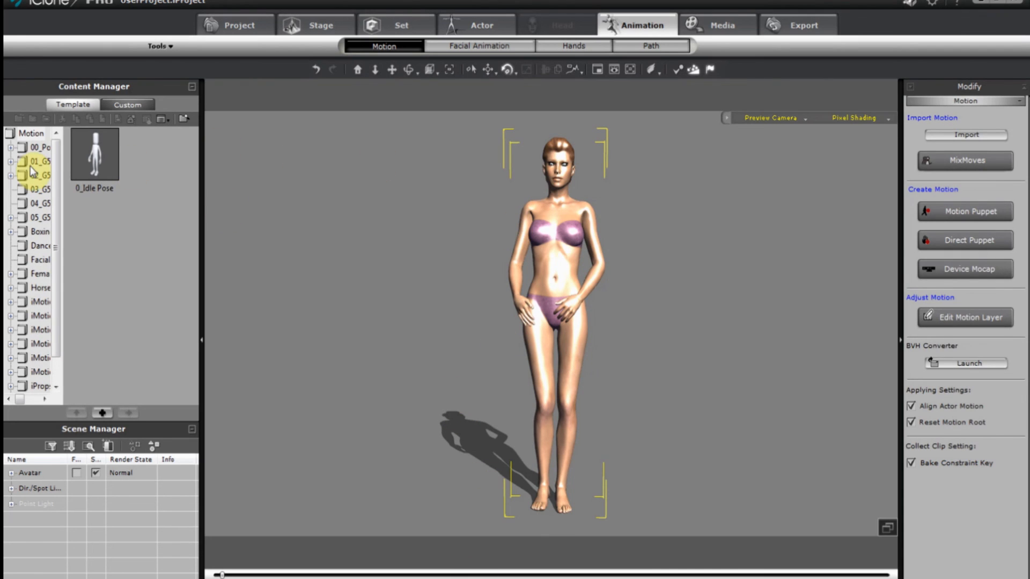
right_click(576, 334)
mouse_move(626, 466)
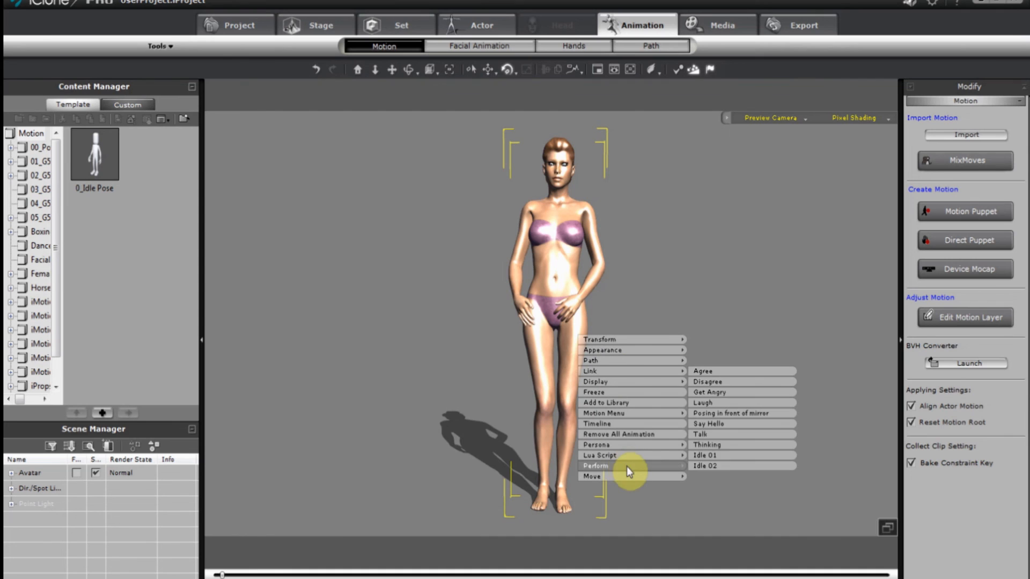
click(755, 457)
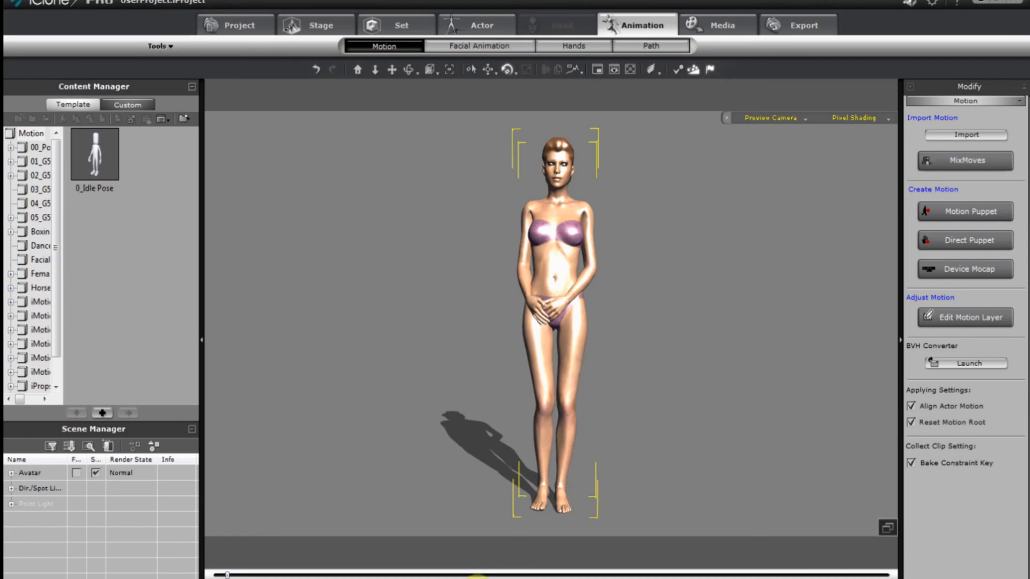
click(477, 578)
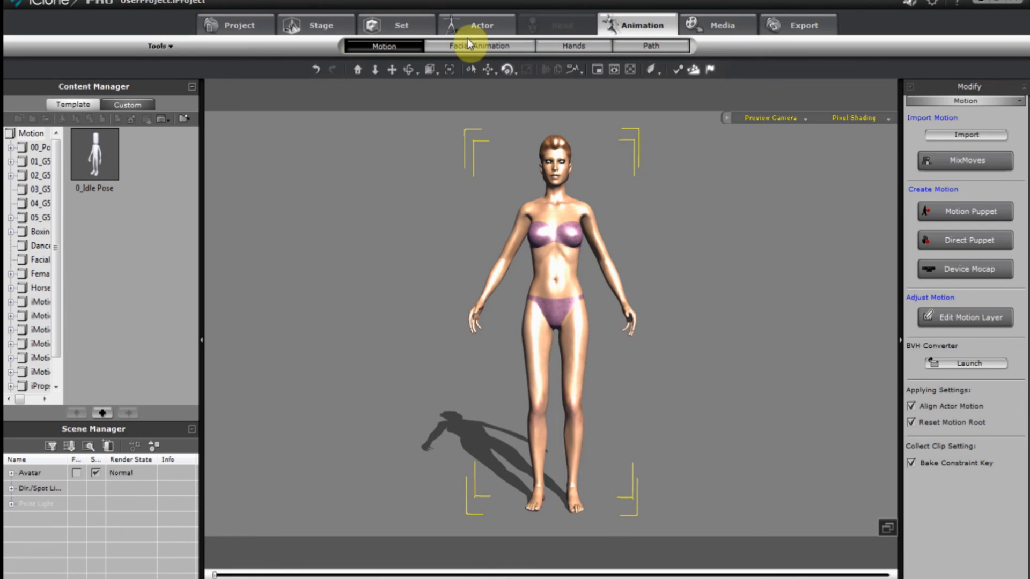
Import Female_FirstSight.cts into the facial animation and preview it.
click(468, 44)
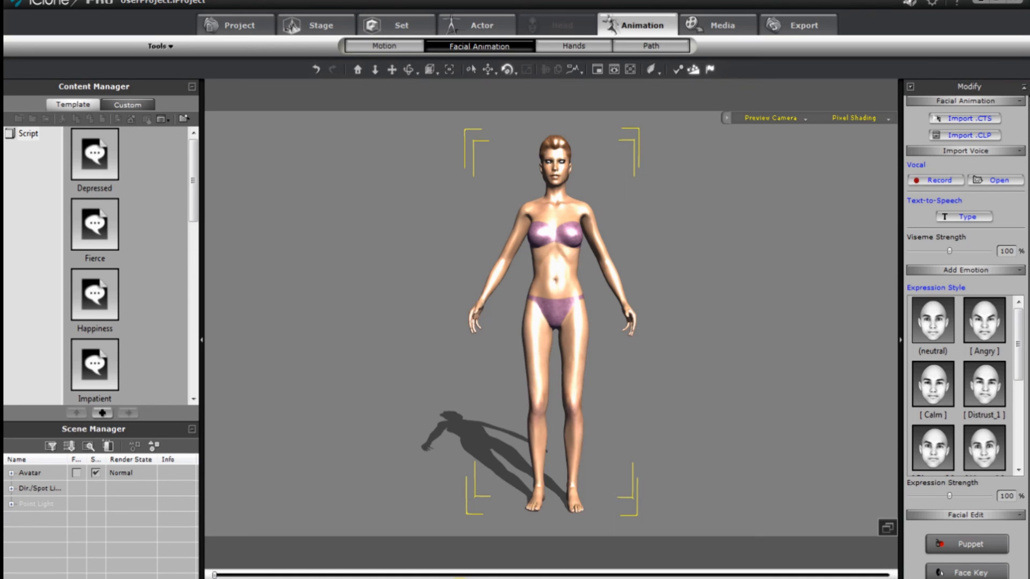
click(459, 578)
click(459, 578)
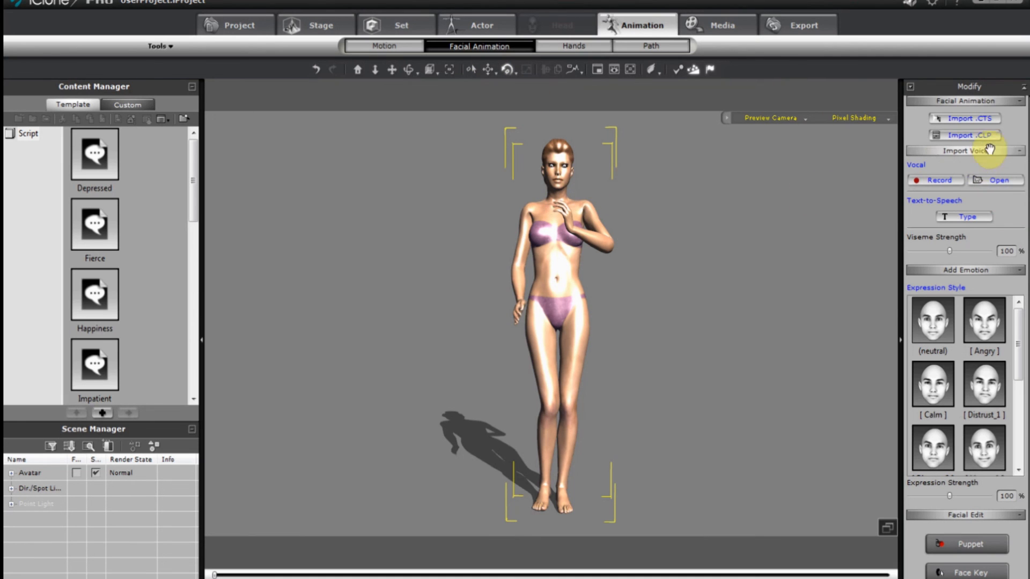
click(985, 120)
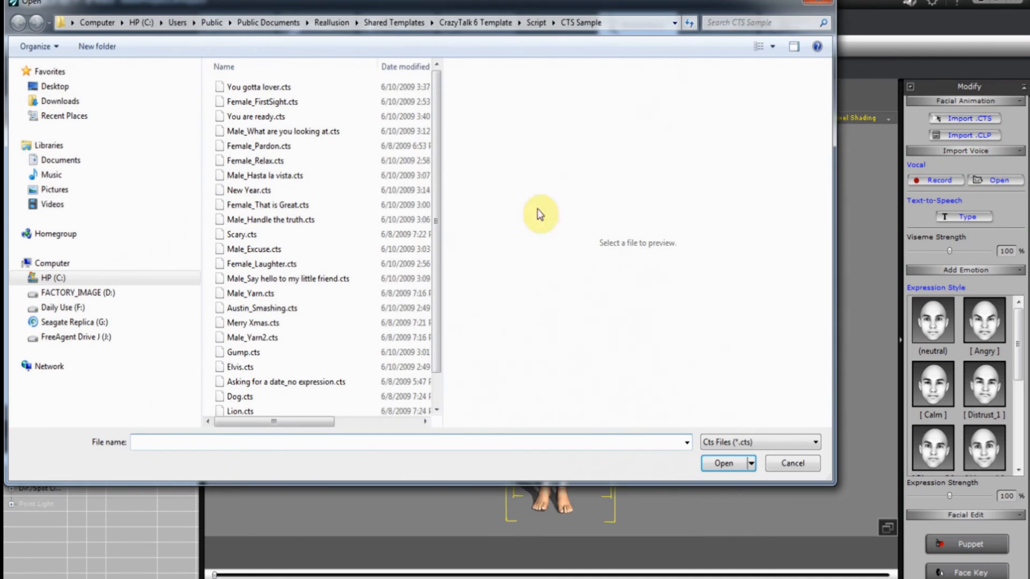
click(296, 104)
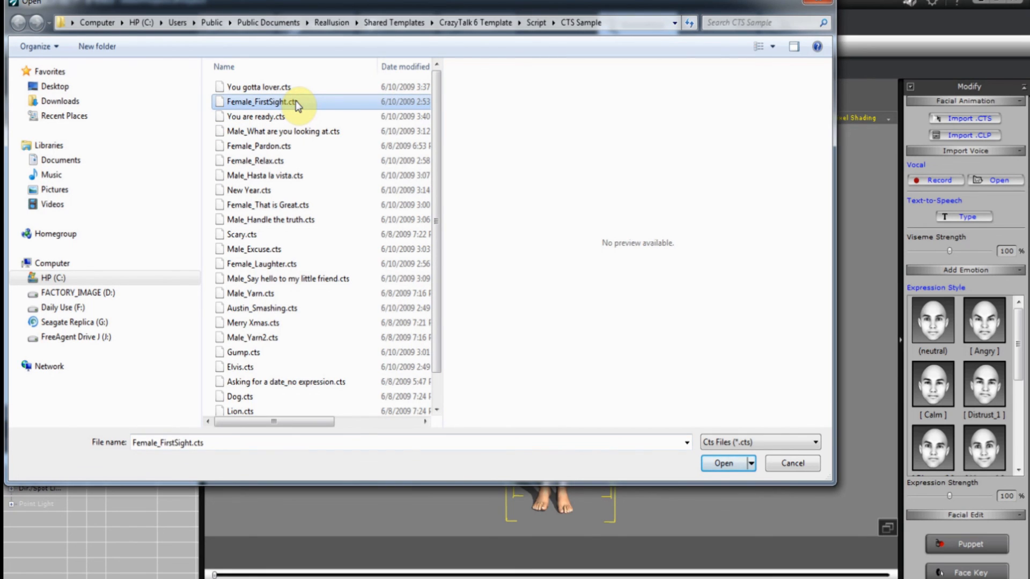
click(721, 464)
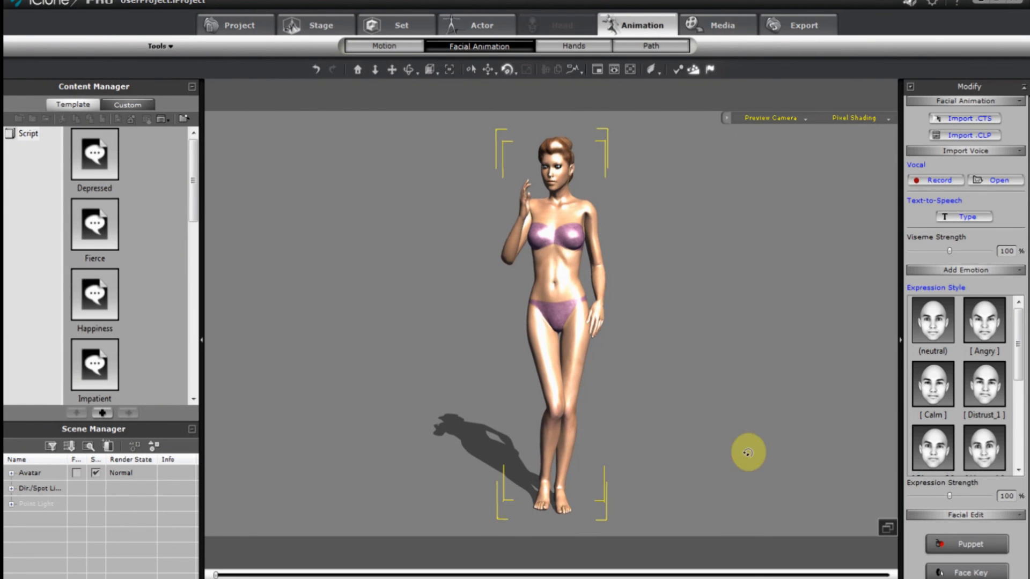
click(460, 578)
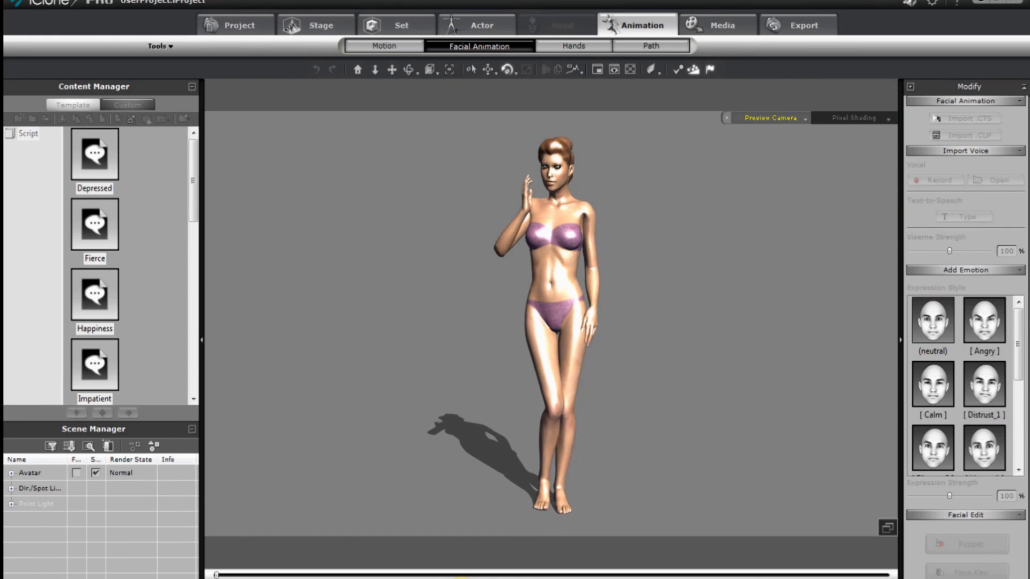
click(461, 578)
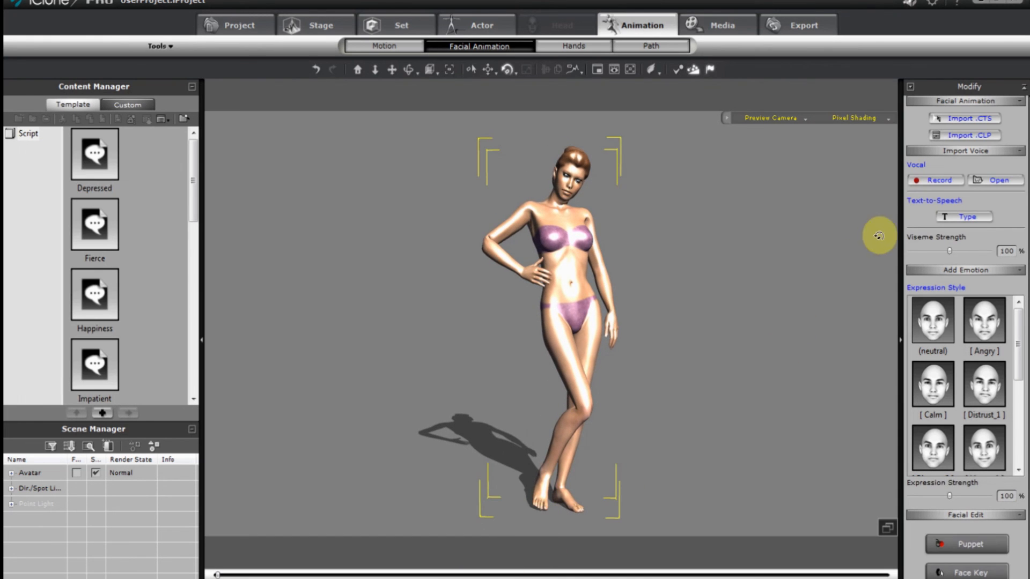
Import the Female_That is Great.cts facial script as well.
click(972, 120)
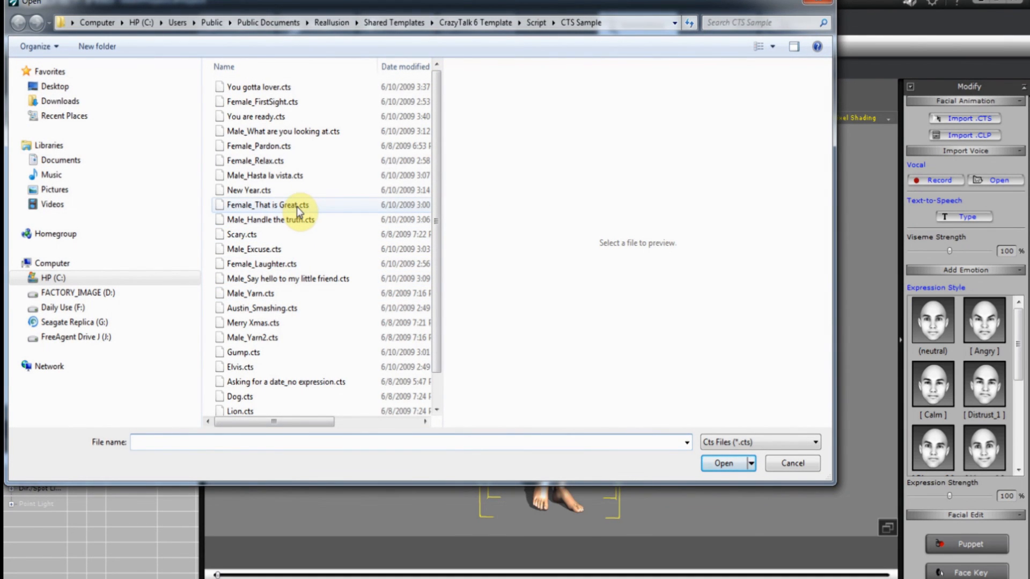
click(297, 207)
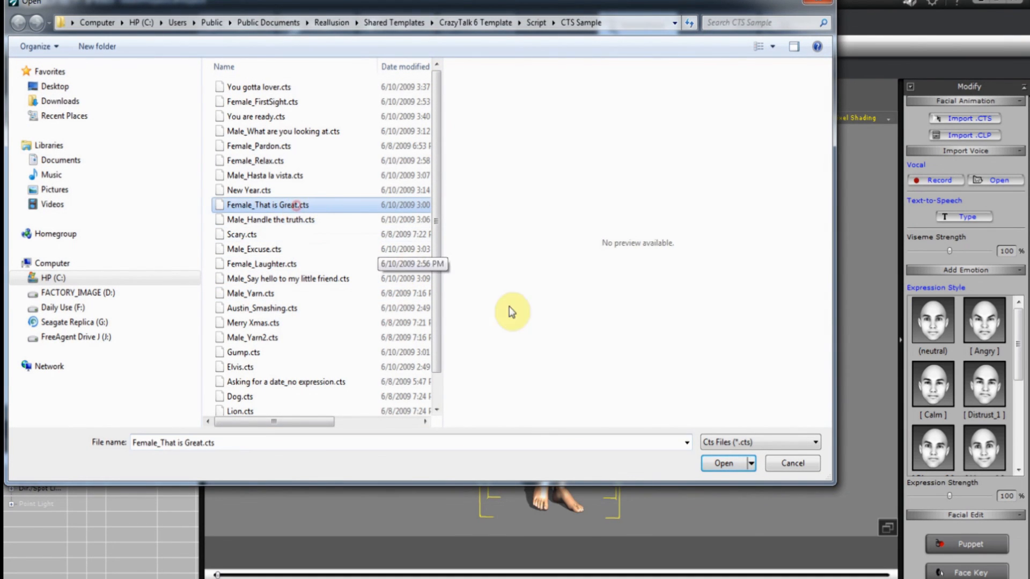
click(718, 463)
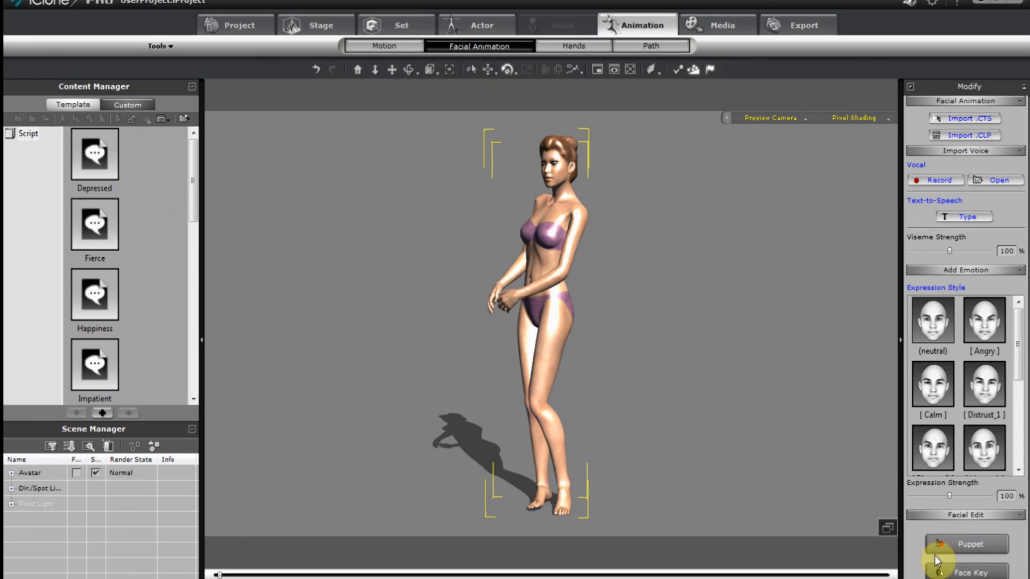
click(980, 539)
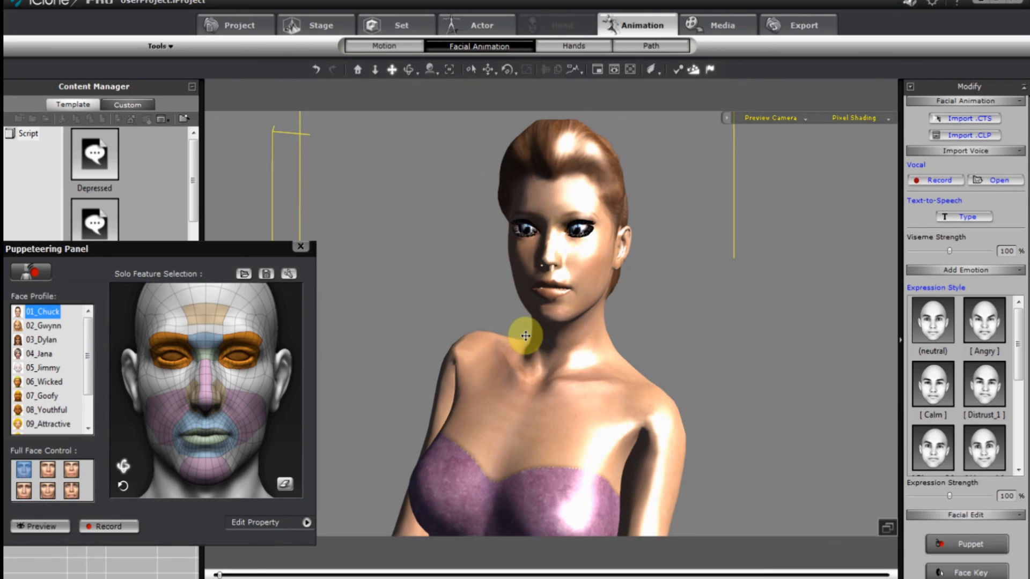
scroll(530, 323, down, 5)
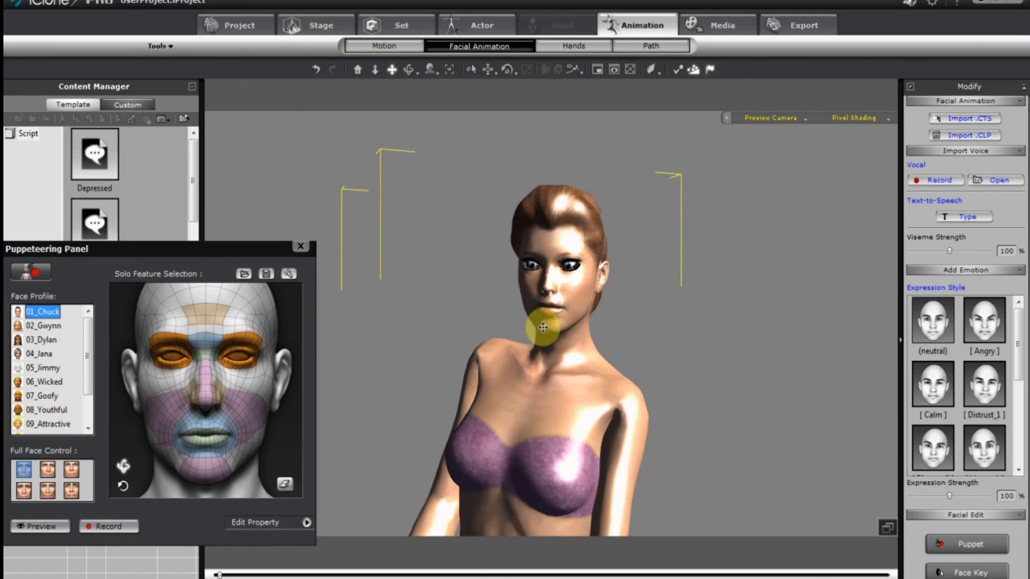
scroll(543, 328, down, 5)
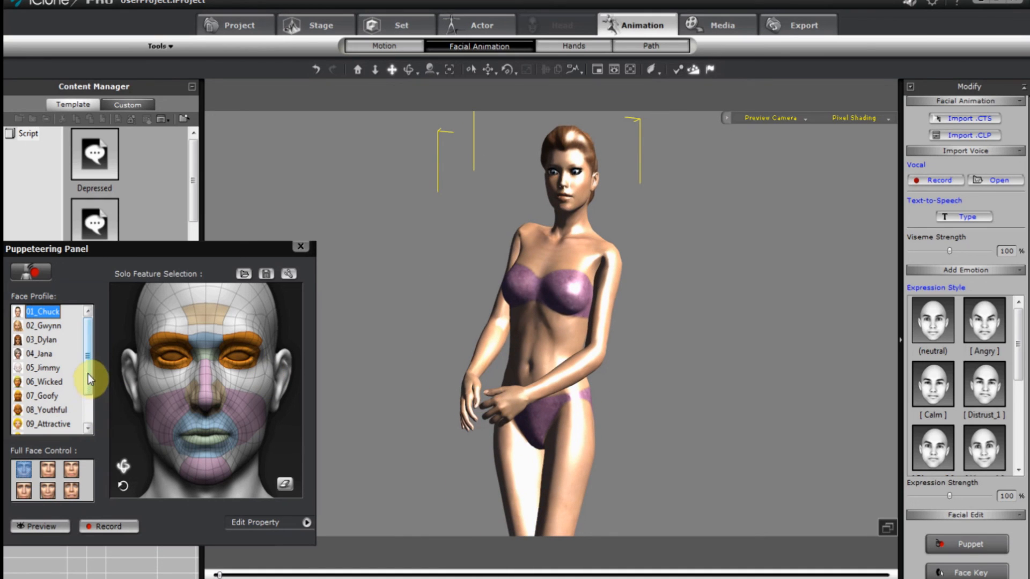
drag(89, 373, 92, 409)
click(59, 427)
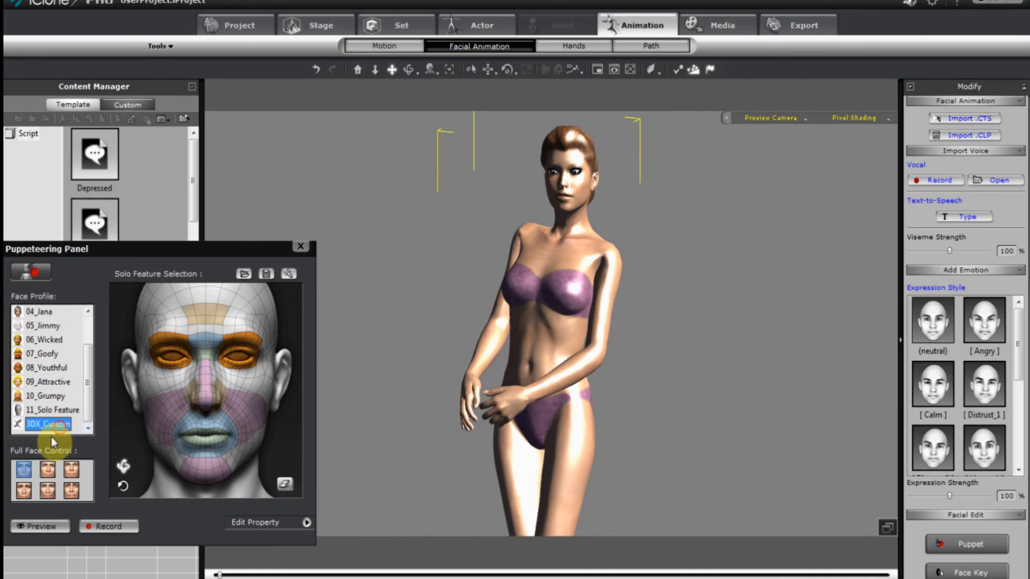
click(23, 471)
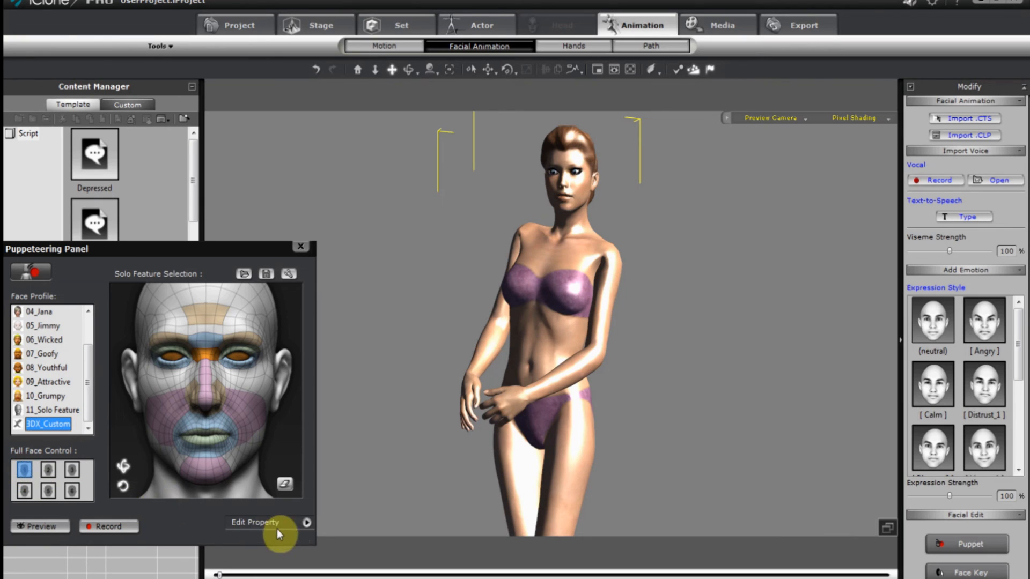
click(305, 523)
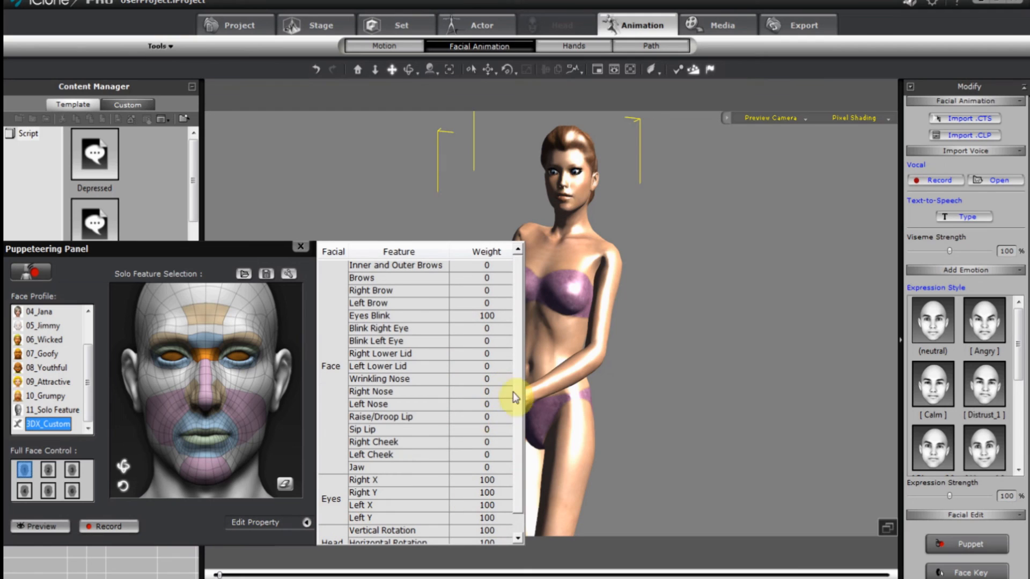
drag(519, 454, 517, 496)
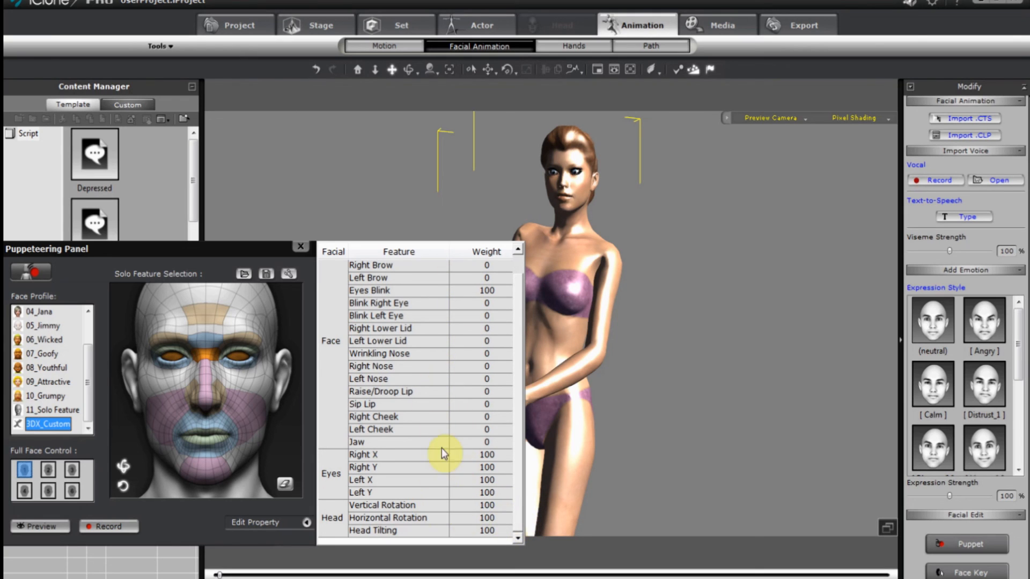
Set the Right X, Right Y, Left X and Left Y eye weights to 0.
double_click(497, 455)
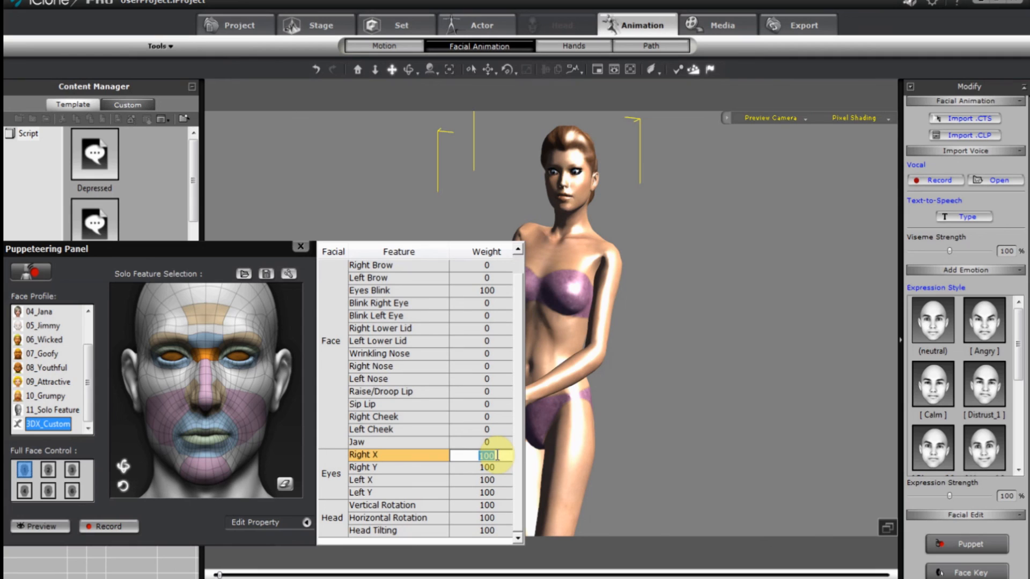
text(0)
double_click(503, 468)
text(0)
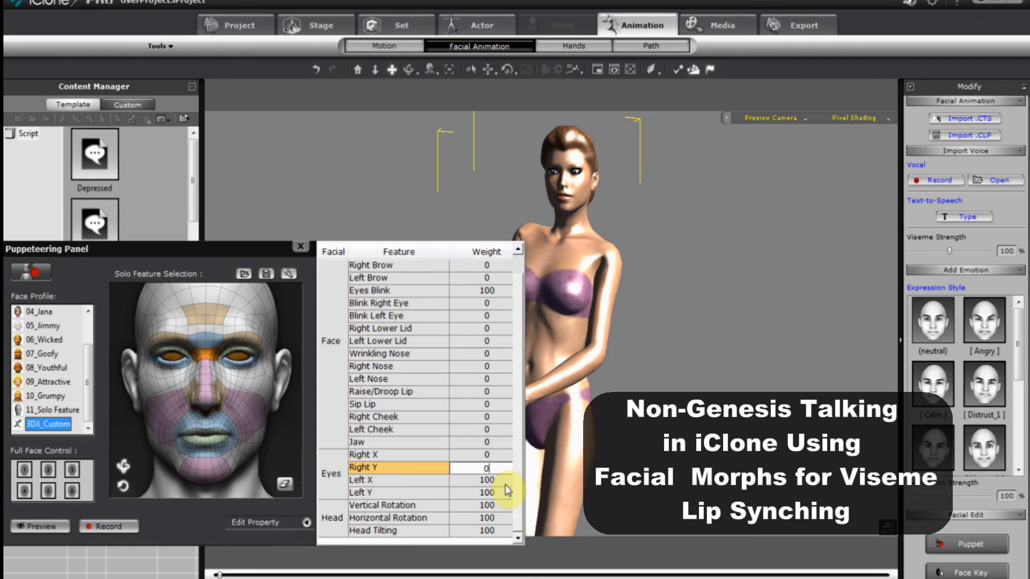
double_click(504, 480)
text(0)
double_click(503, 493)
text(0)
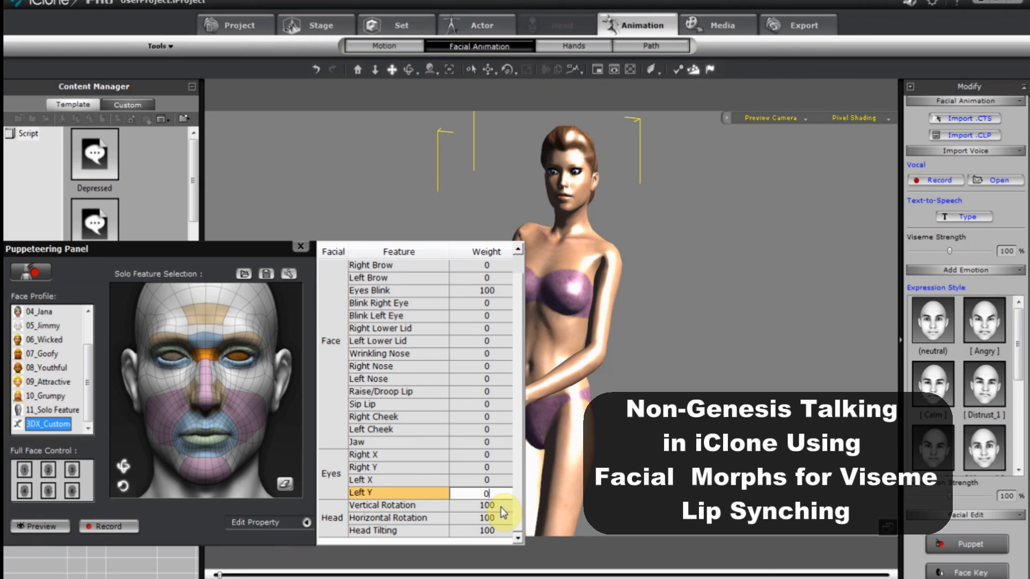
Set the Vertical and Horizontal Rotation head weights to 0 and Head Tilting to 50.
double_click(500, 507)
text(0)
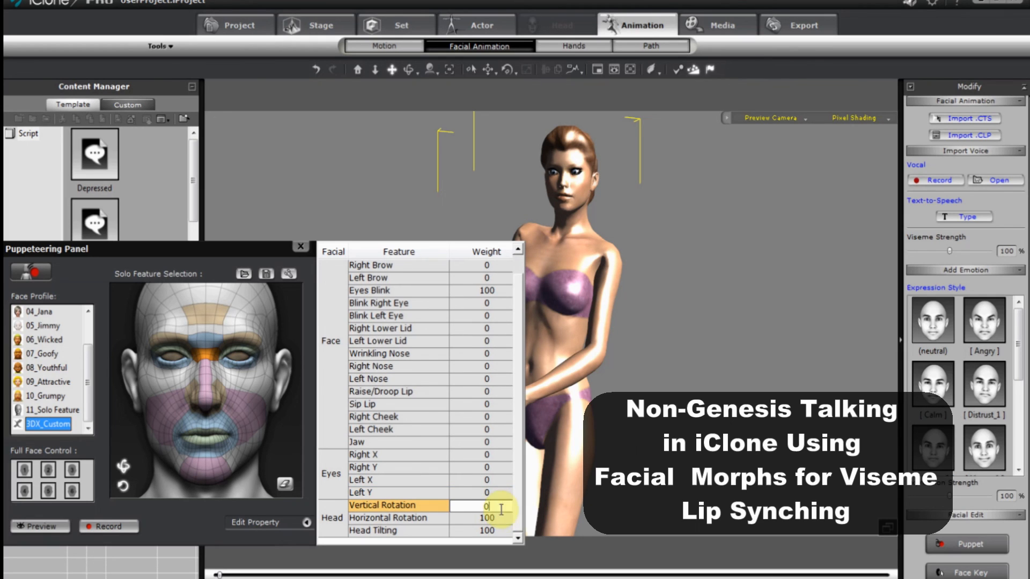
double_click(501, 518)
text(0)
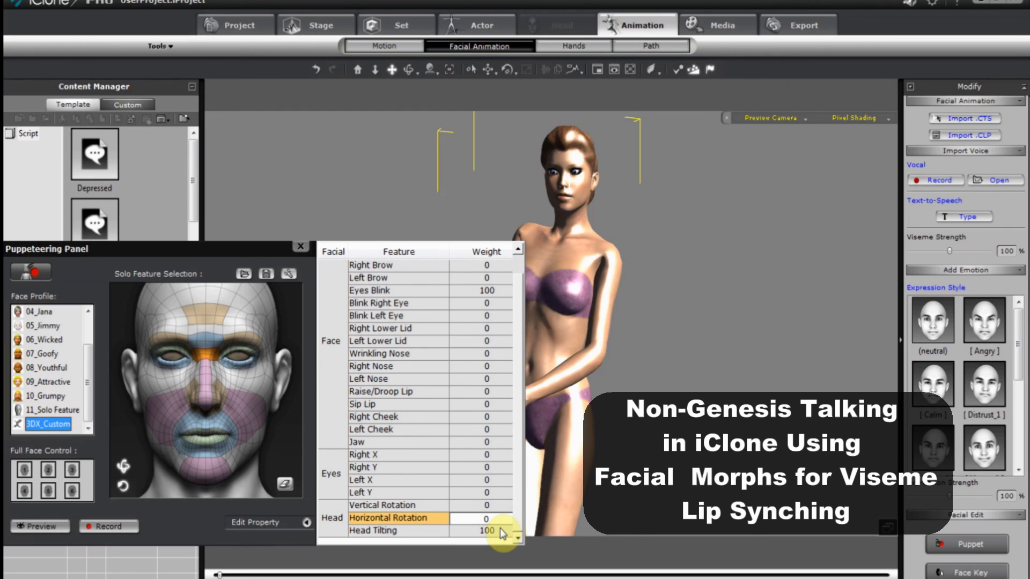
double_click(500, 528)
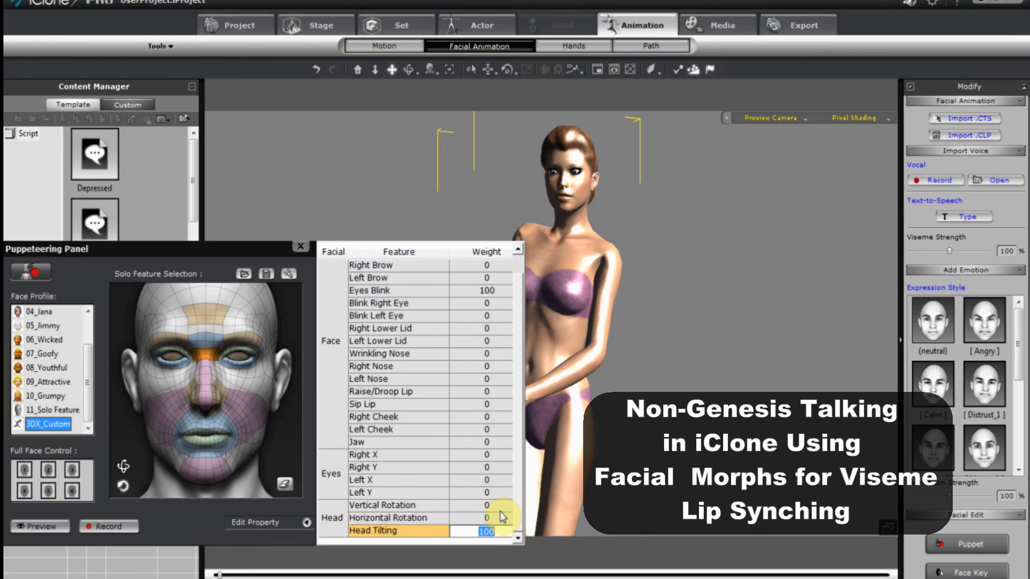
text(50)
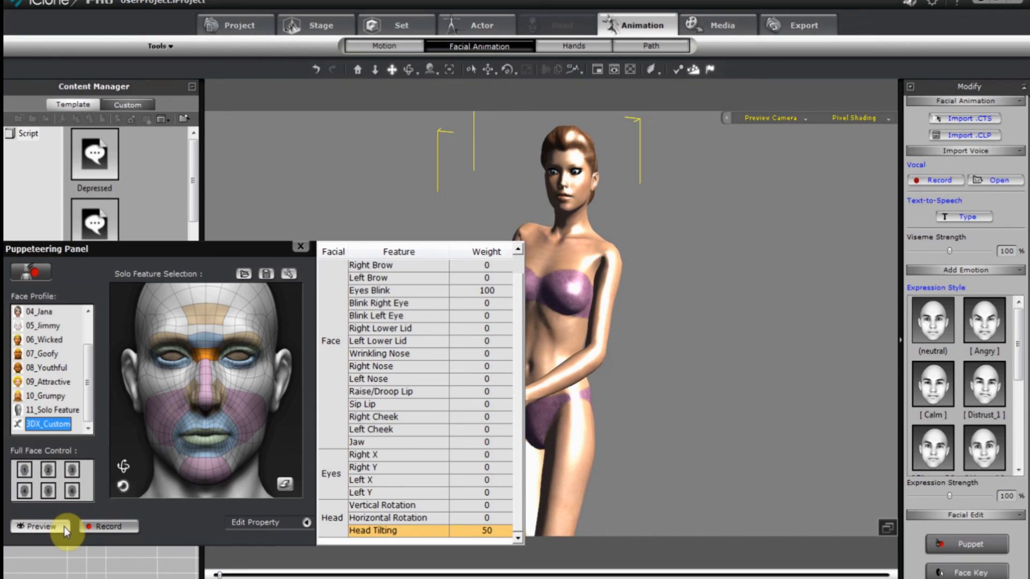
click(307, 522)
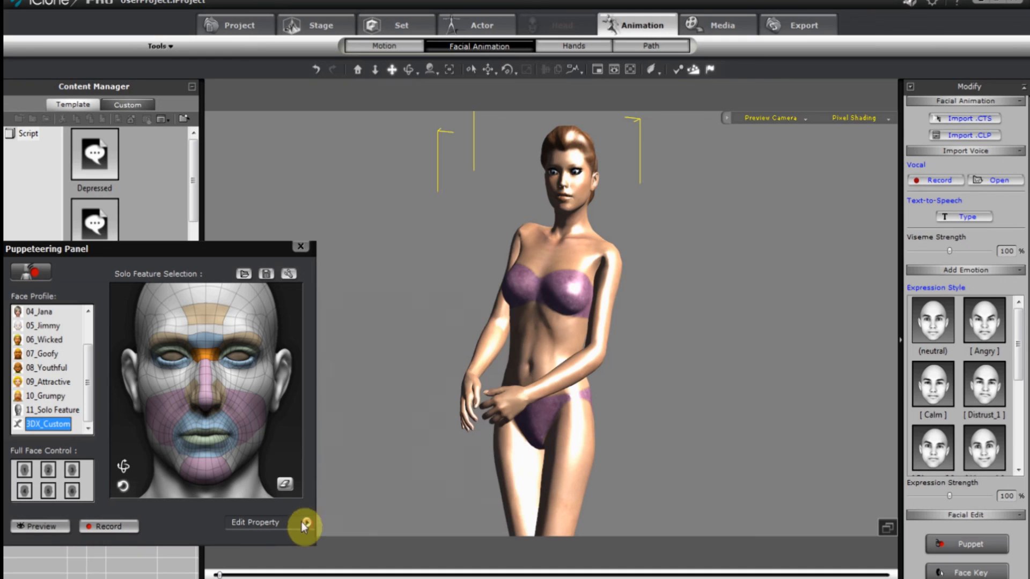
click(57, 526)
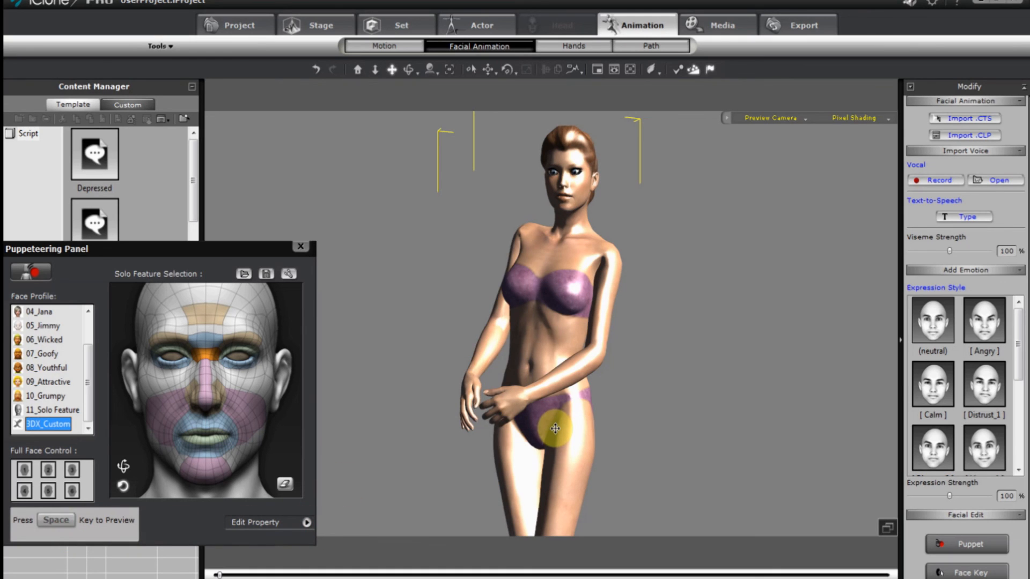
key(space)
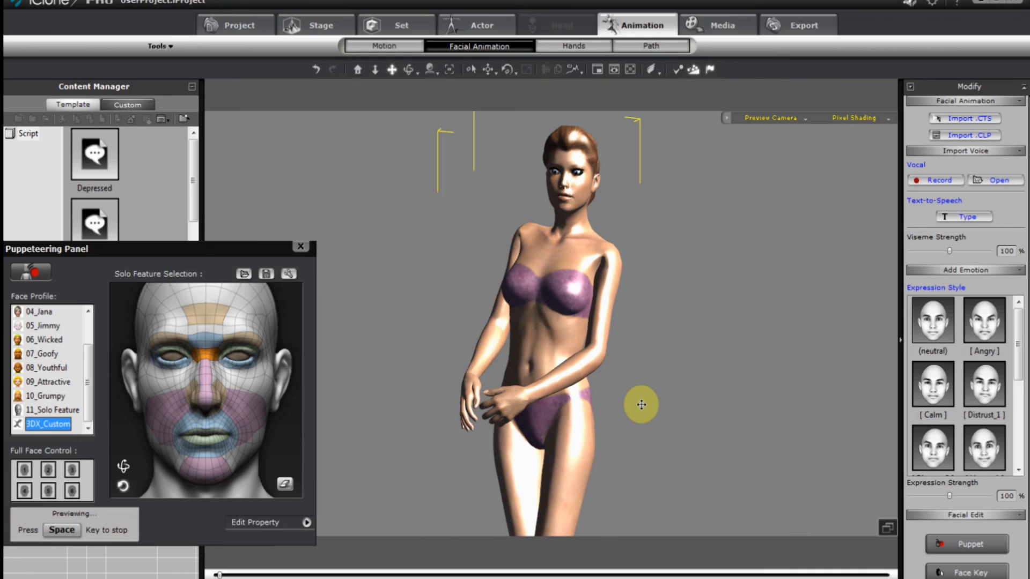
key(space)
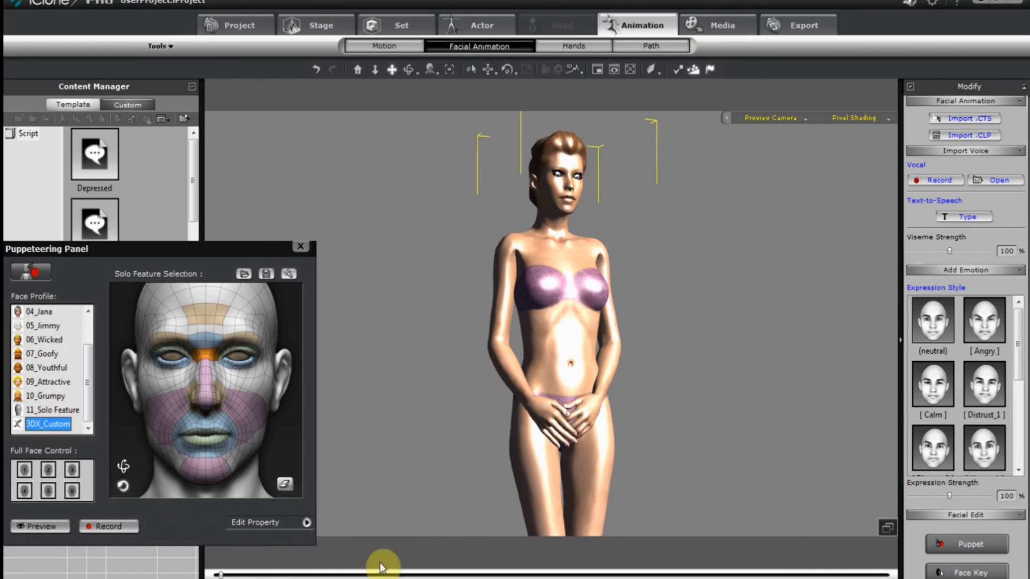
click(306, 522)
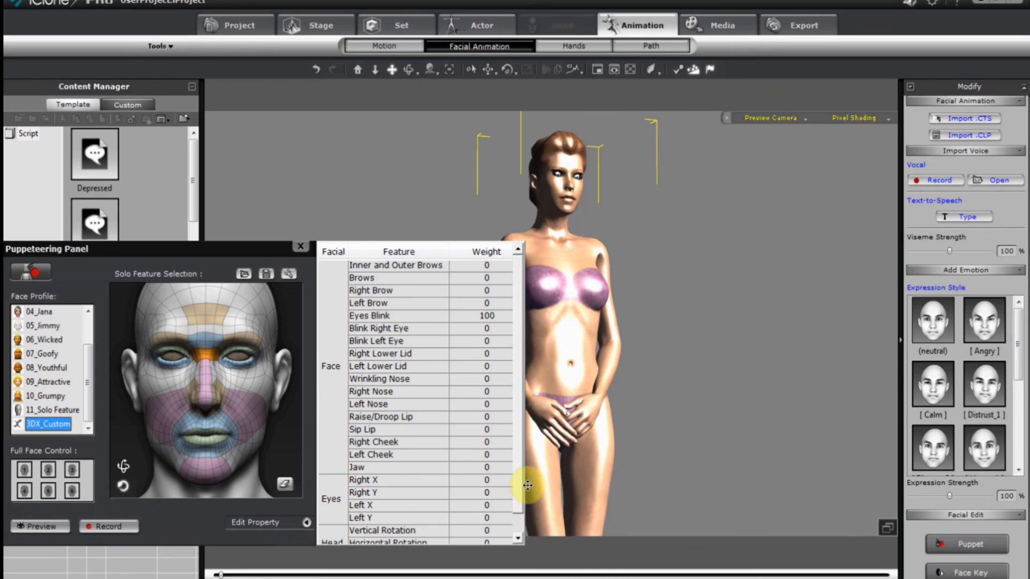
scroll(517, 535, down, 2)
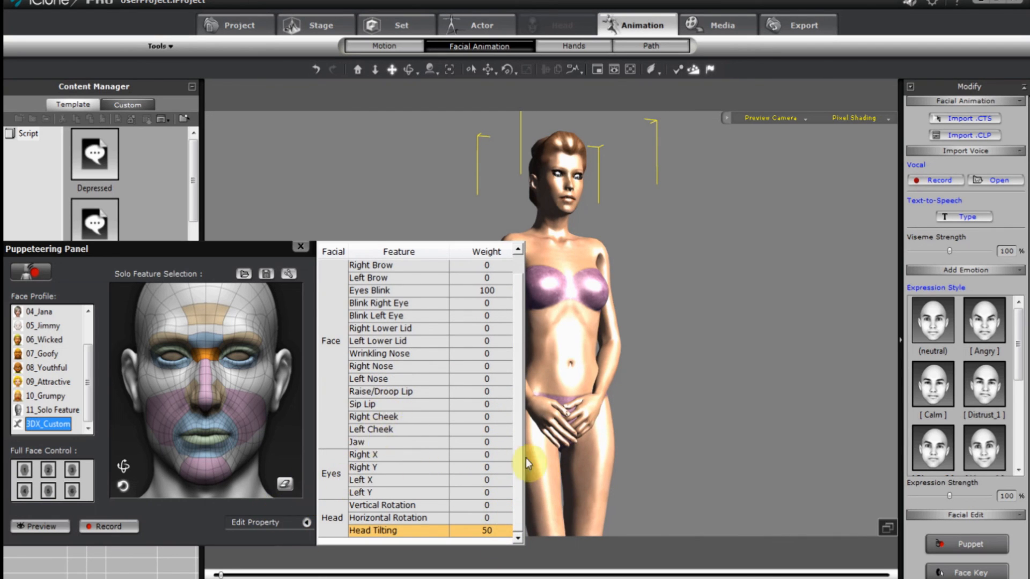
Record a puppeteered head-tilt performance.
click(307, 523)
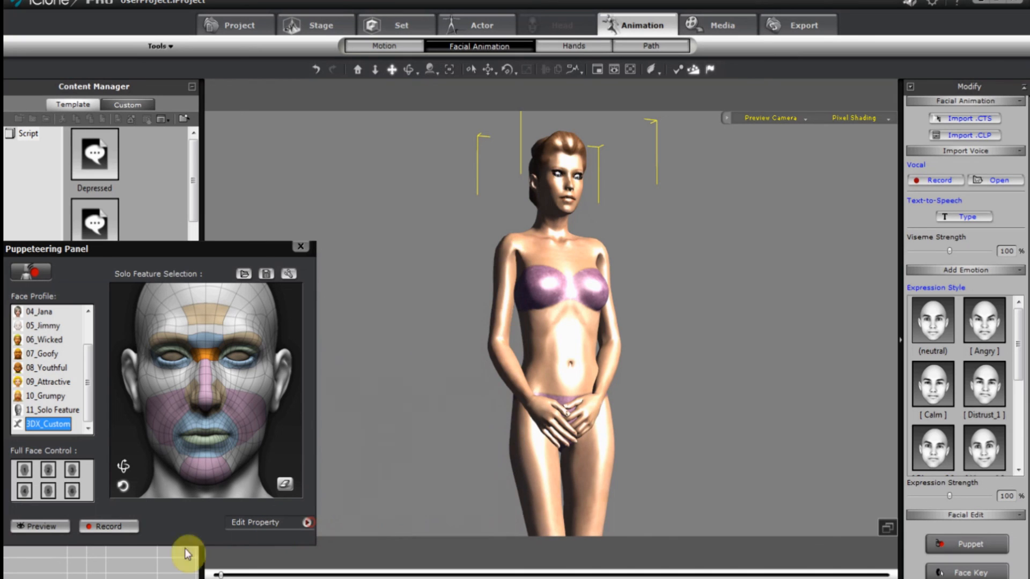
click(110, 527)
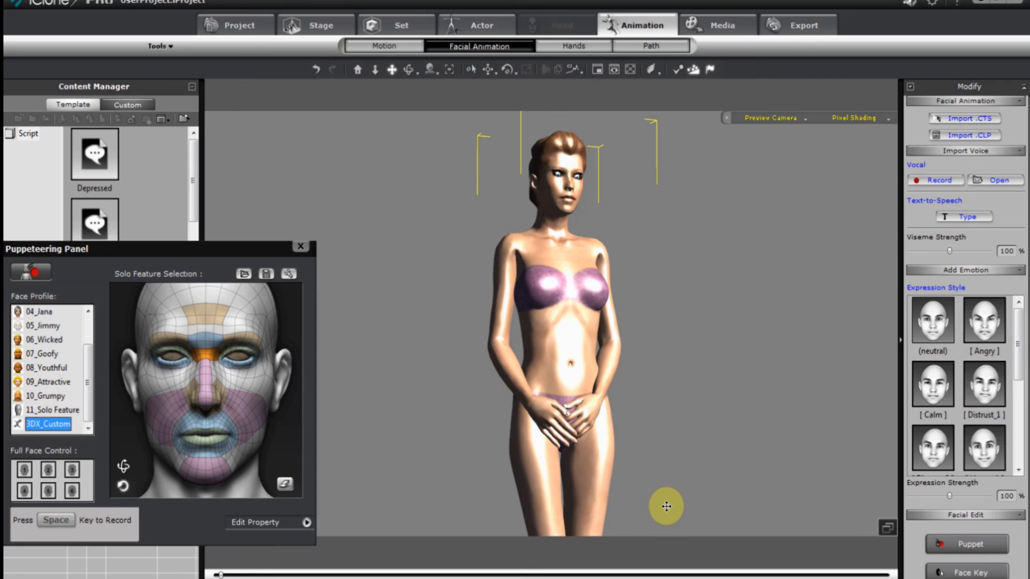
key(space)
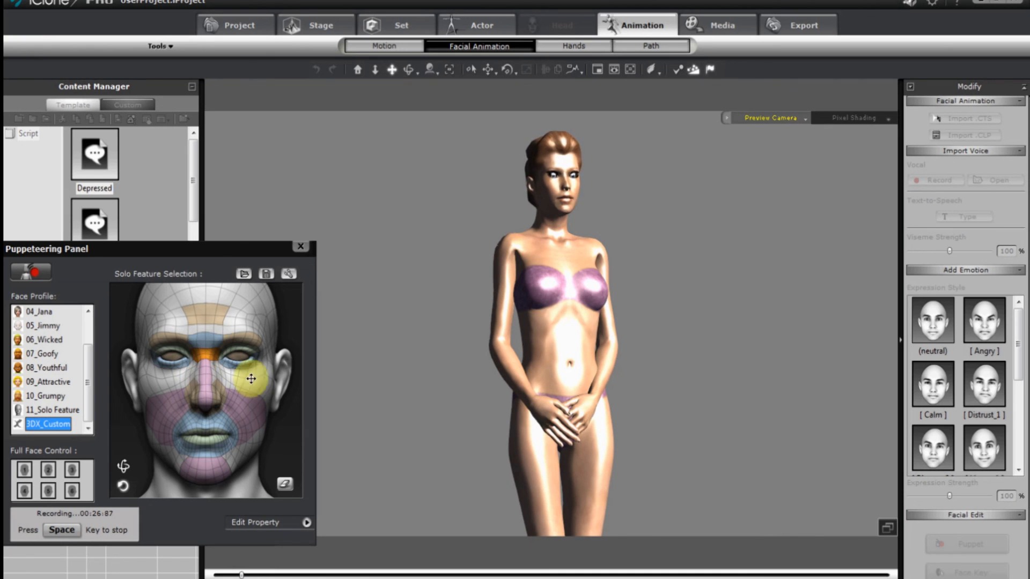
key(space)
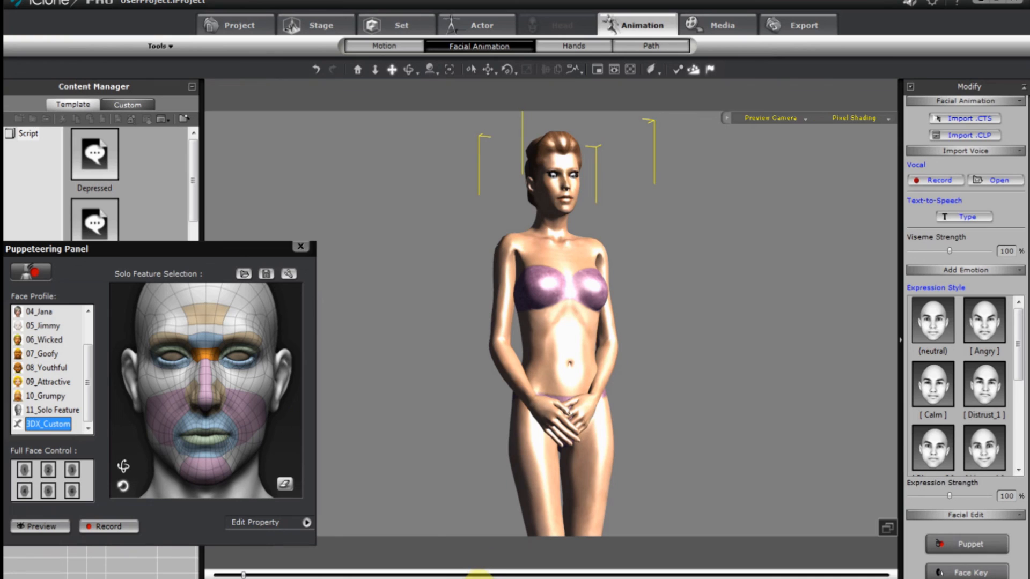
Play back the new PuppetClip on the Face Expression track, then close the Timeline.
click(593, 578)
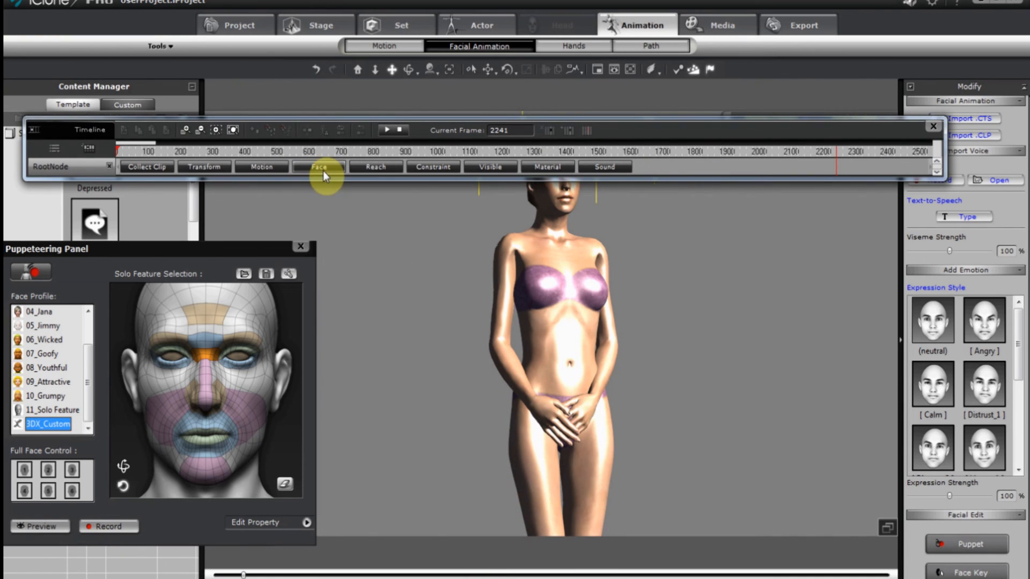
click(323, 170)
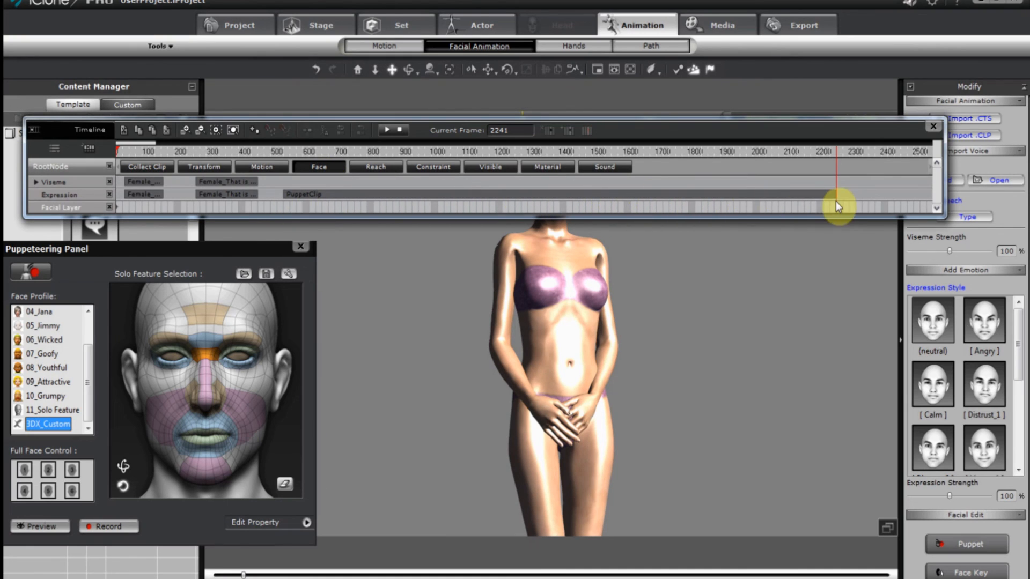
click(284, 196)
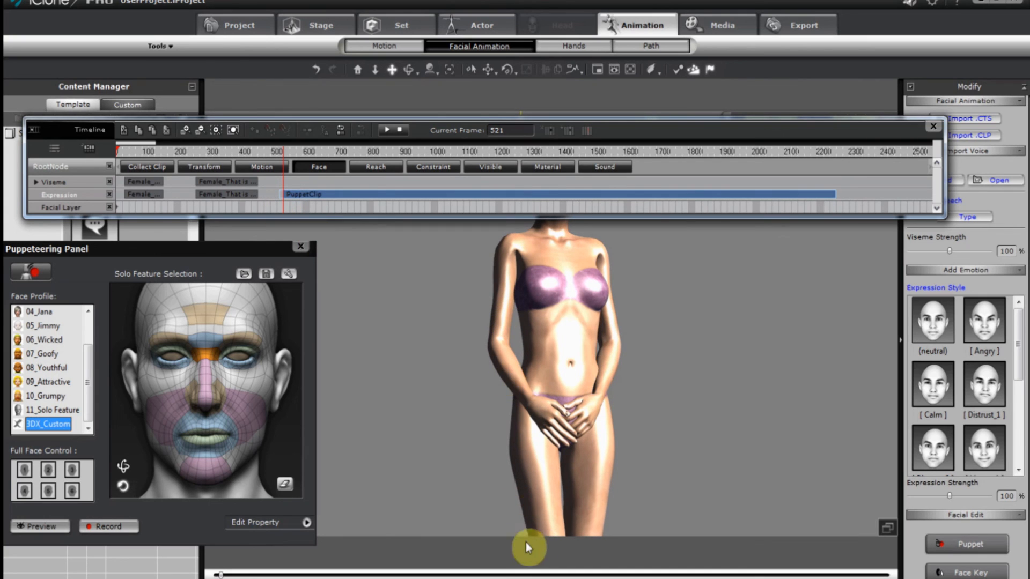
click(462, 578)
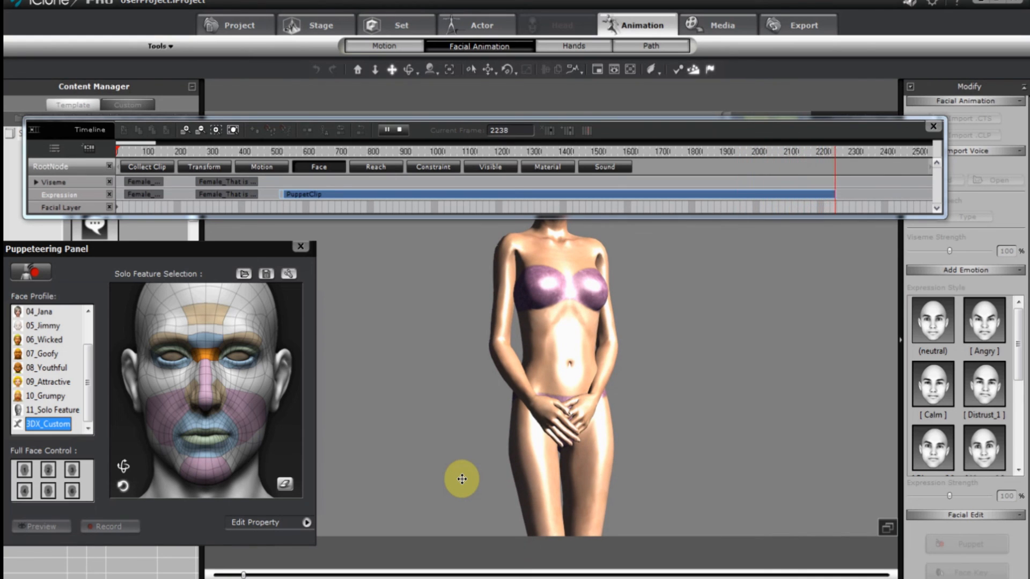
key(space)
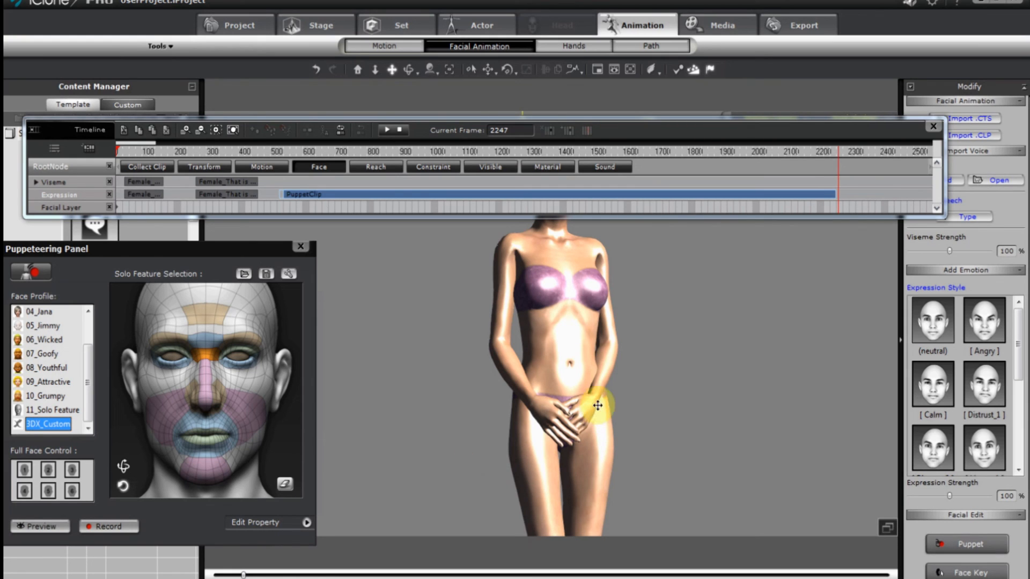
click(939, 128)
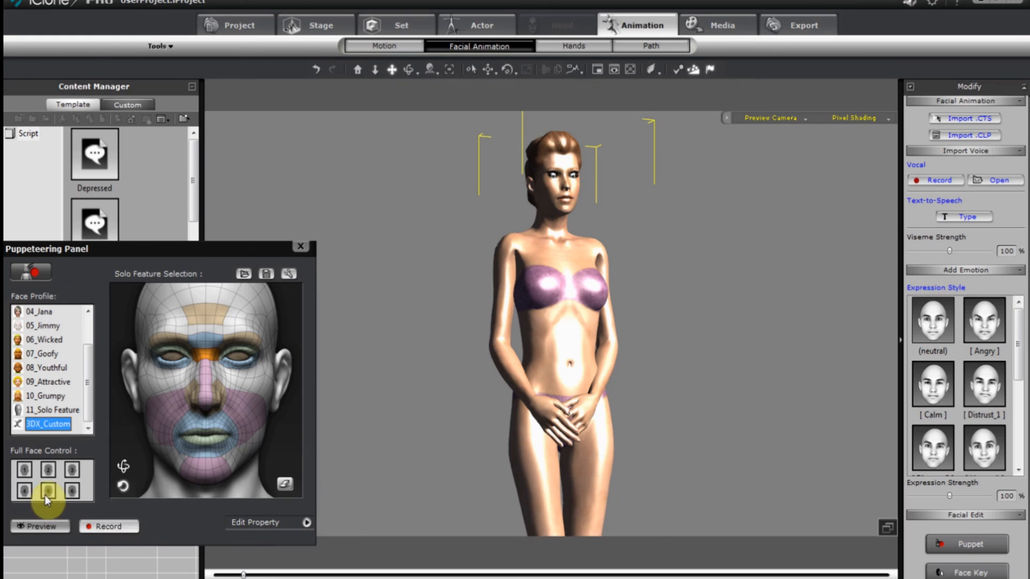
Switch puppeting to the eyes only and import Footsteps.MP3 as voice audio.
click(47, 472)
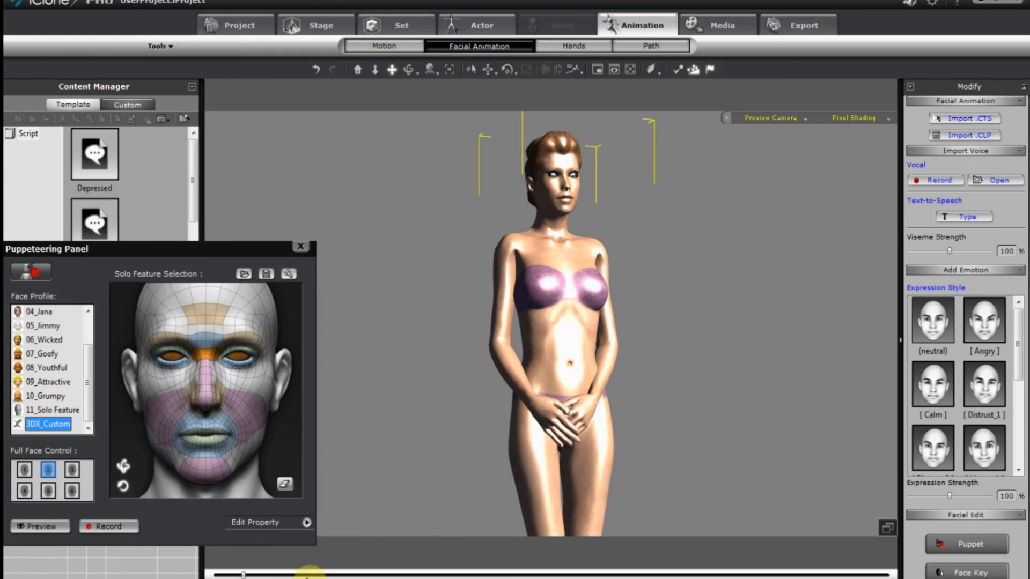
click(614, 576)
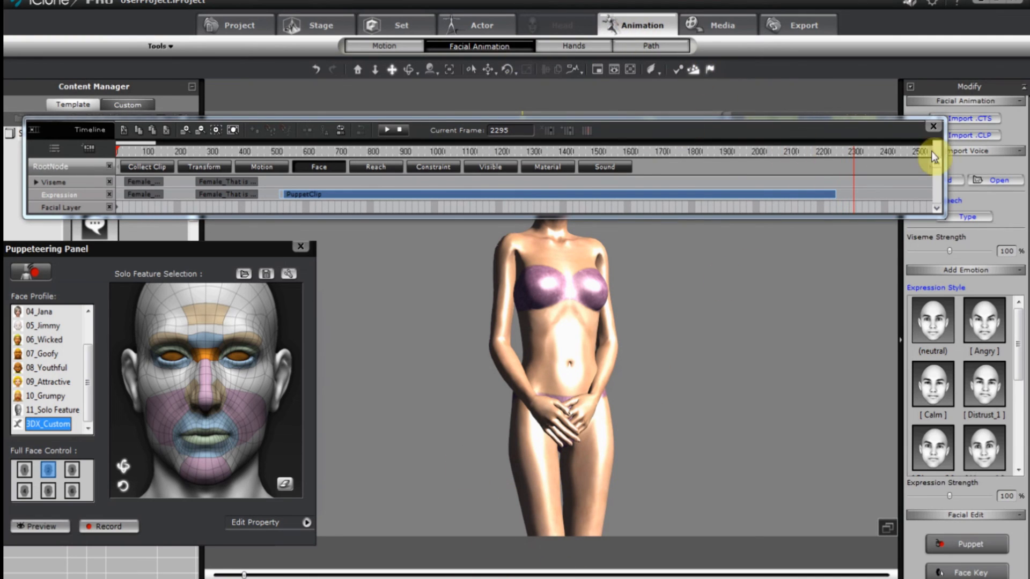
click(993, 179)
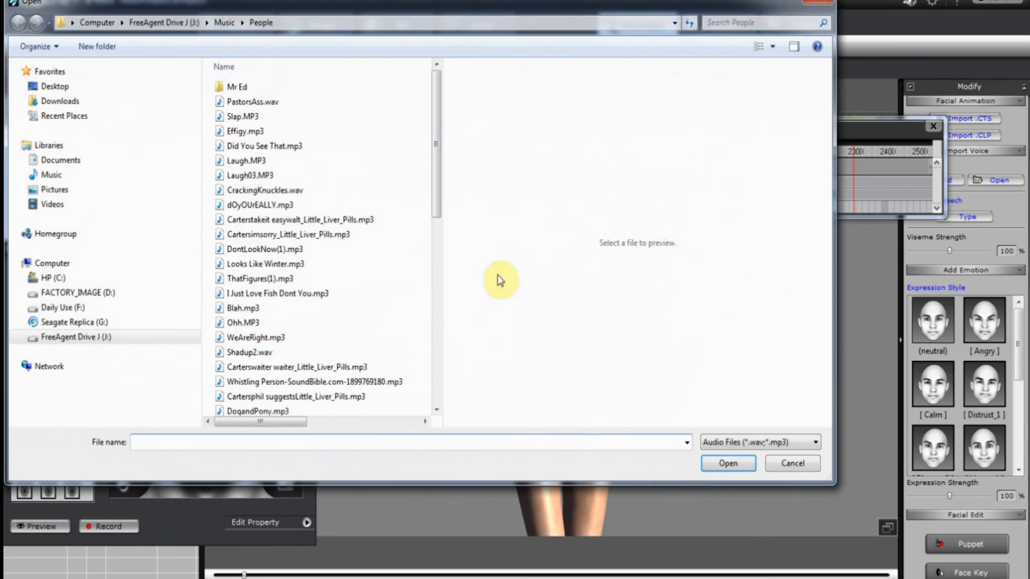
click(289, 205)
scroll(287, 203, down, 6)
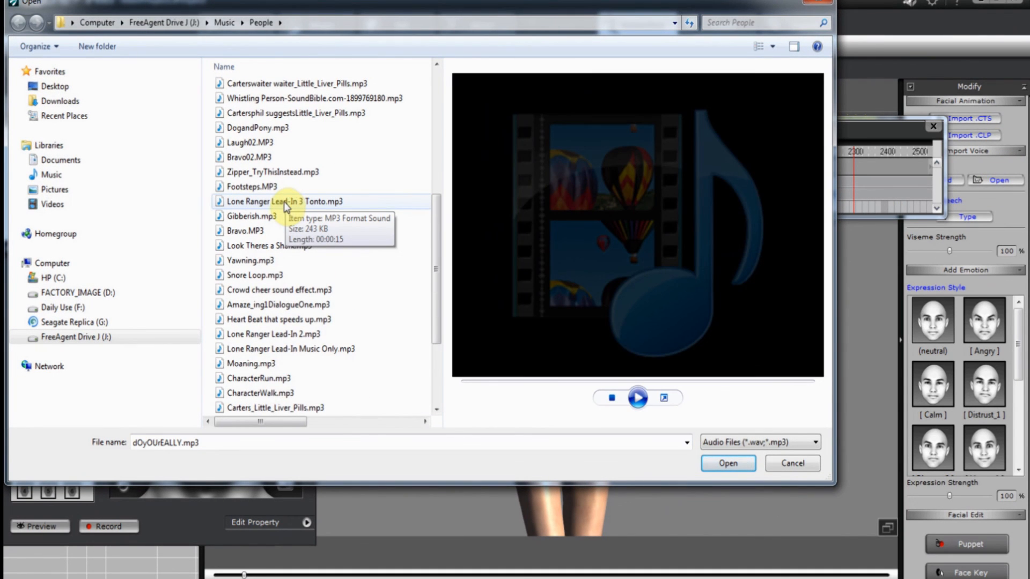
click(273, 188)
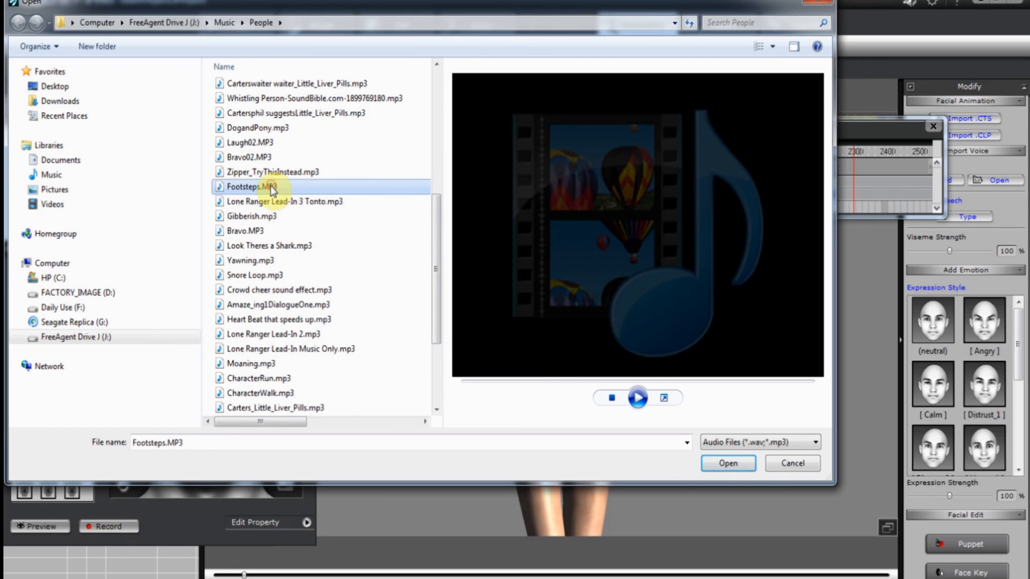
click(728, 465)
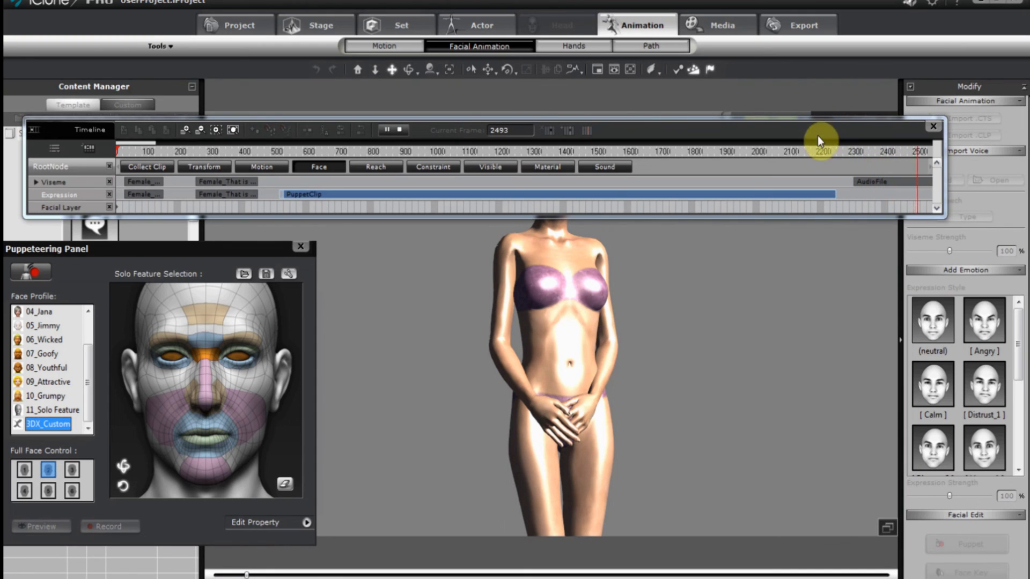
Stop playback and place the playhead at about frame 1981 on the timeline.
drag(817, 136, 814, 57)
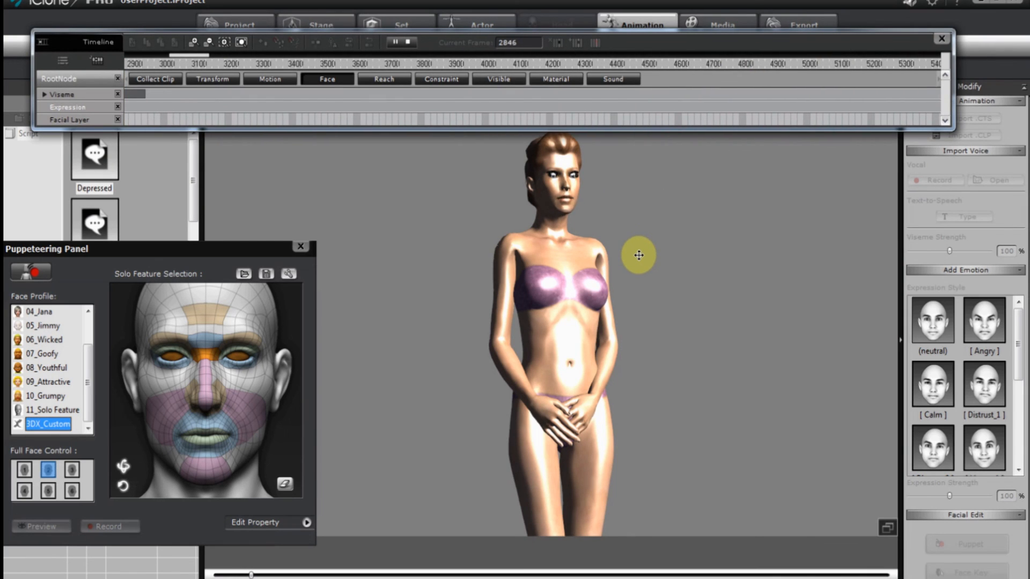
key(space)
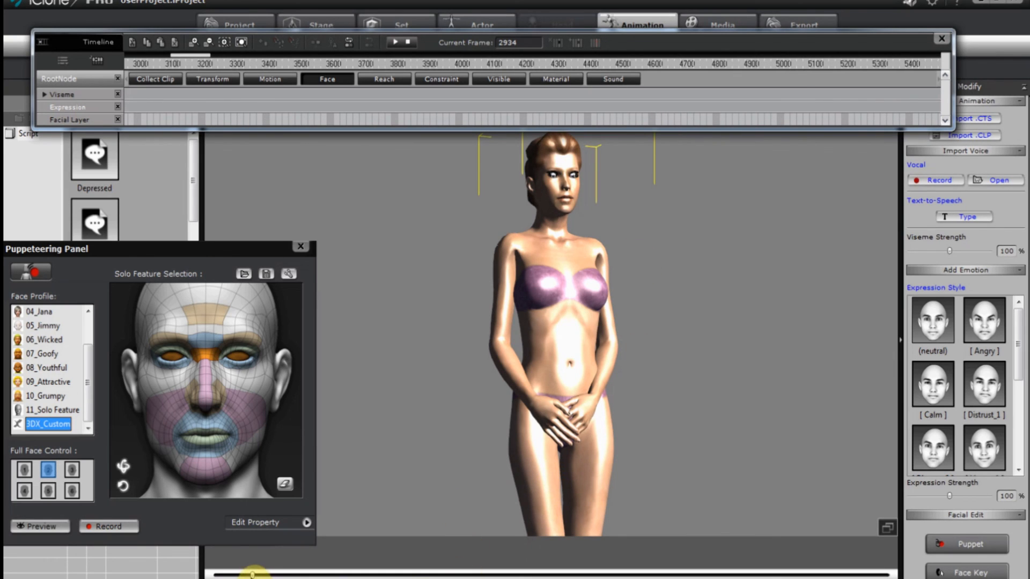
drag(252, 574, 240, 574)
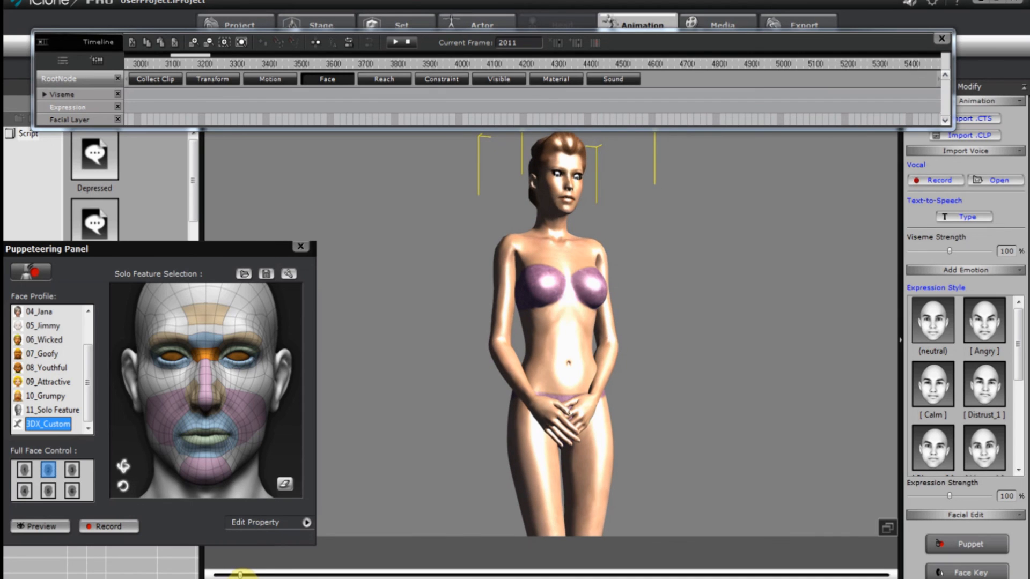
drag(240, 574, 243, 574)
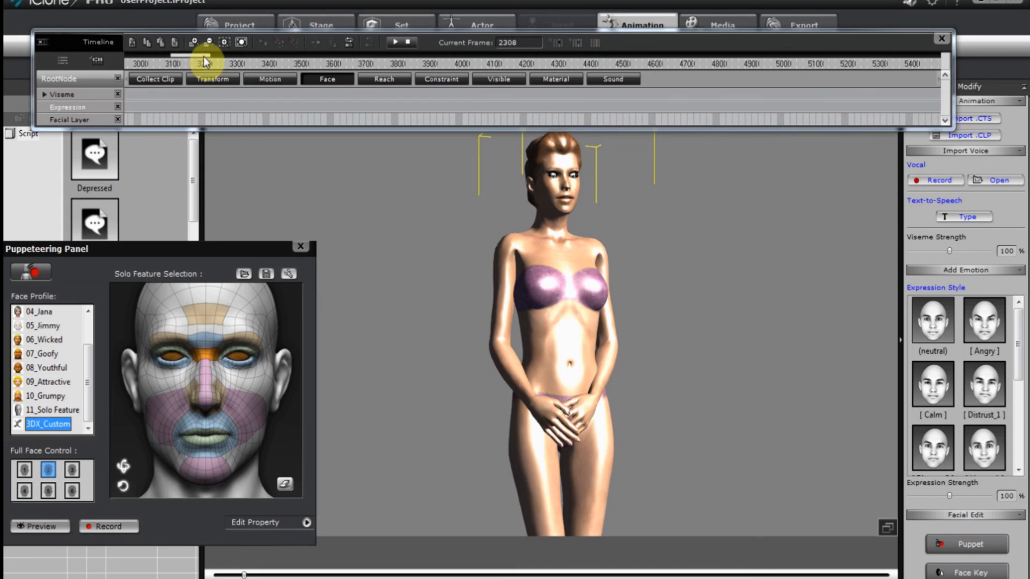
drag(204, 56, 186, 59)
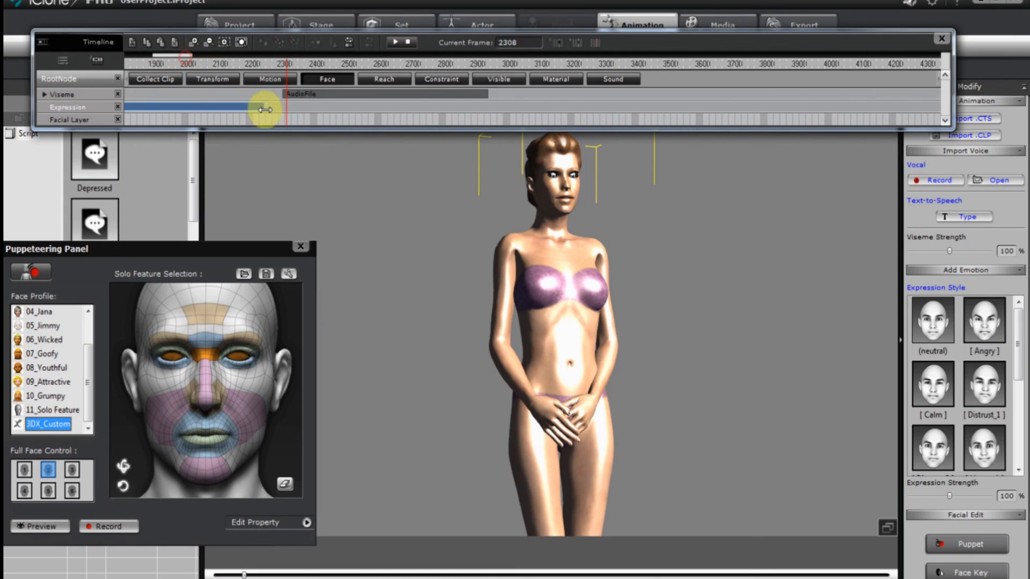
click(281, 124)
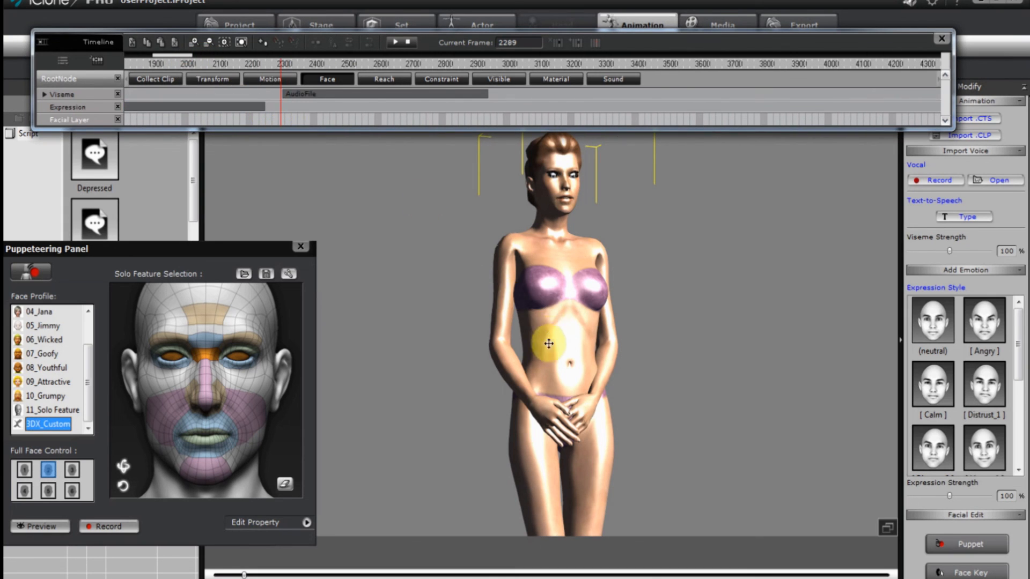
click(249, 124)
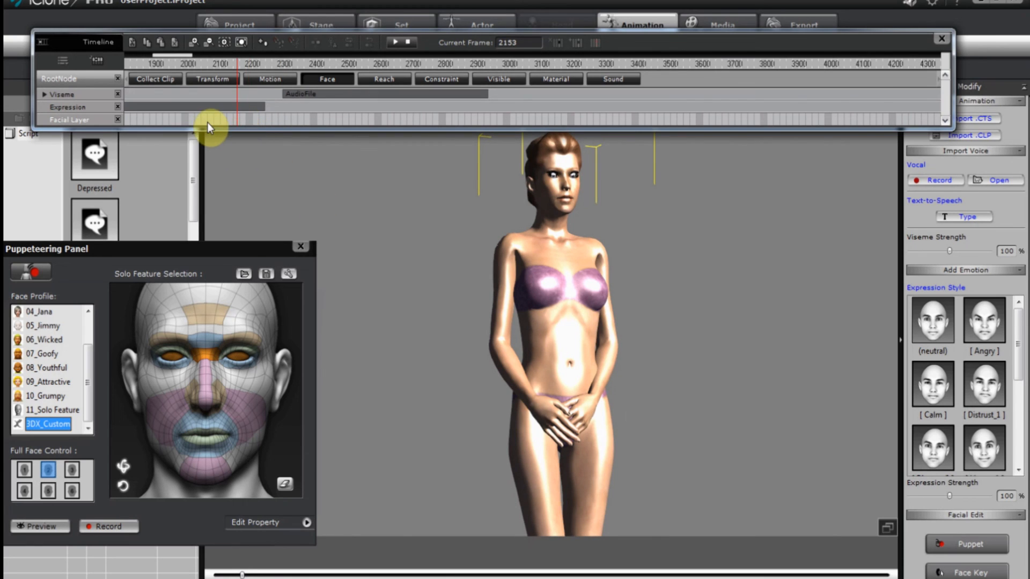
drag(207, 122, 181, 120)
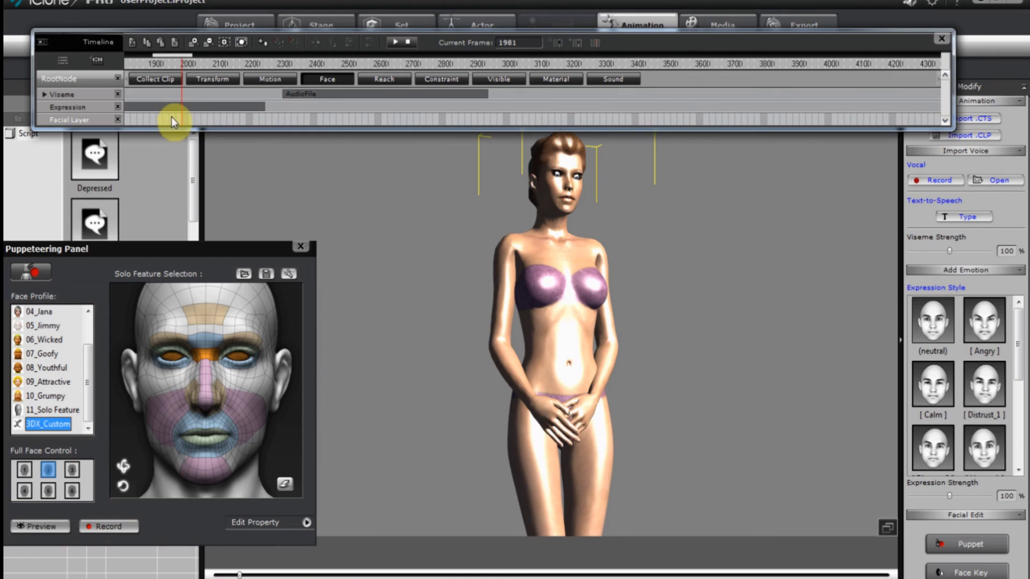
Break the Expression clip at the playhead and delete the split-off PuppetClip_02.
click(181, 109)
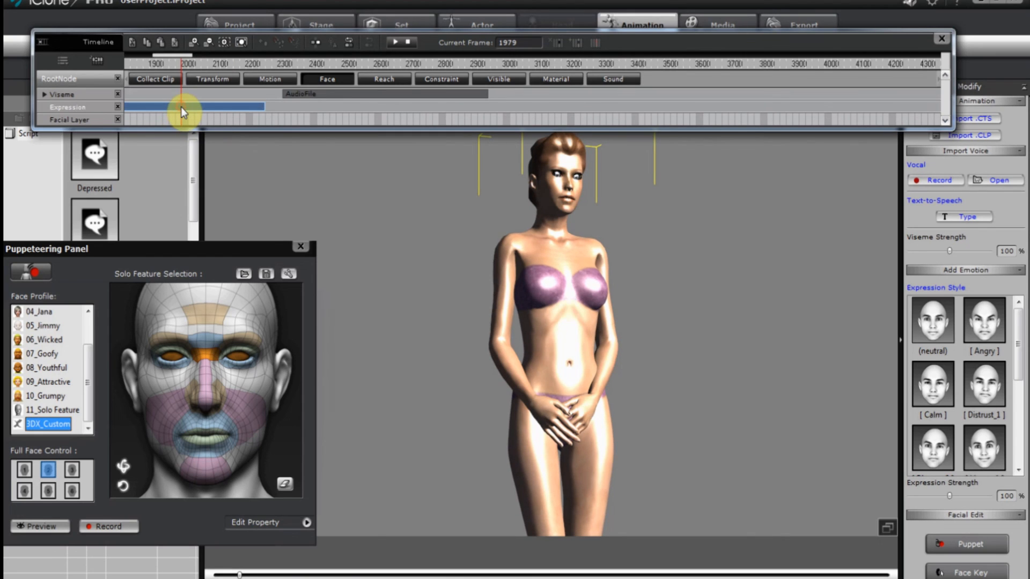
right_click(181, 107)
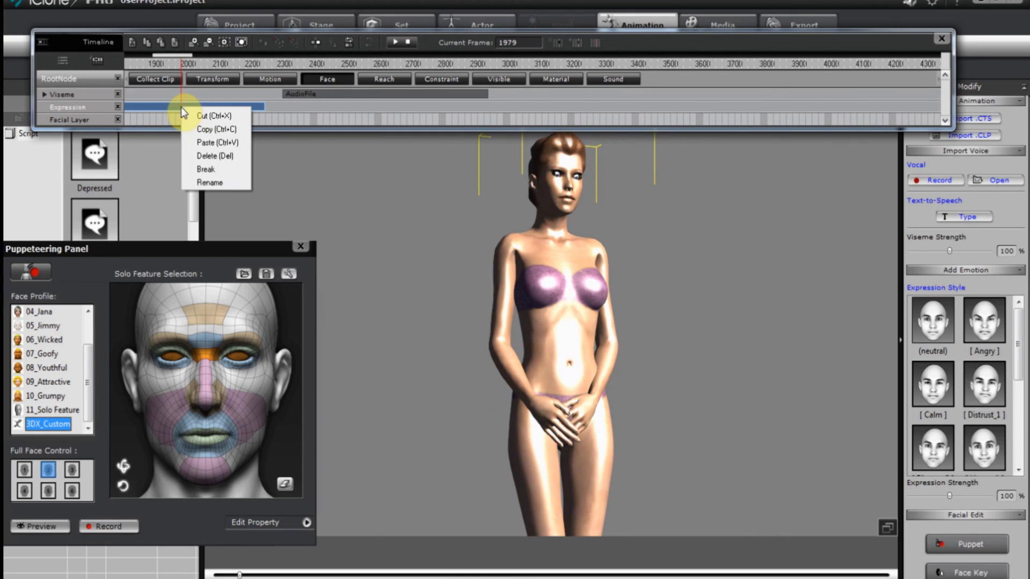
click(213, 169)
click(218, 106)
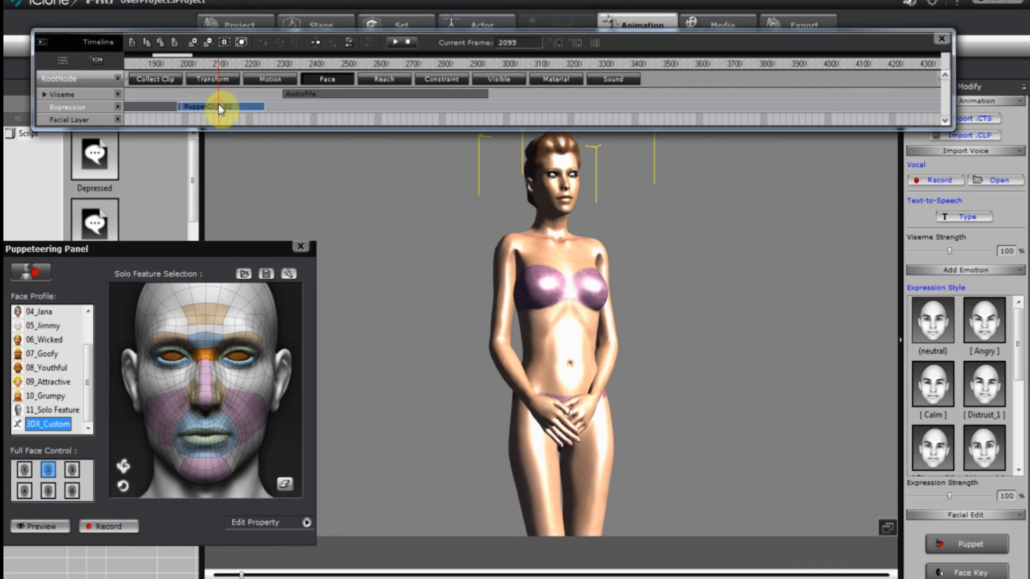
key(Delete)
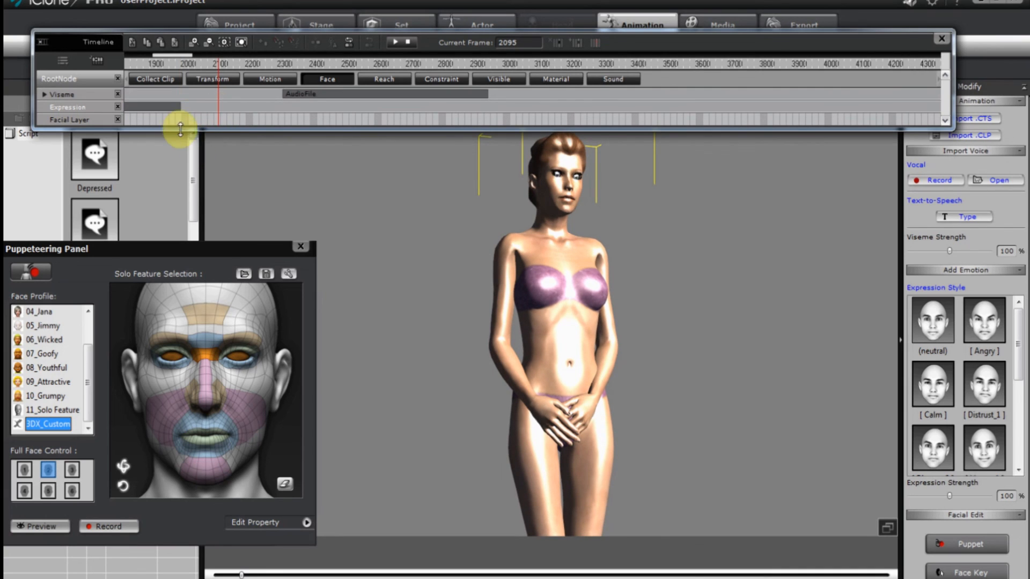
click(174, 106)
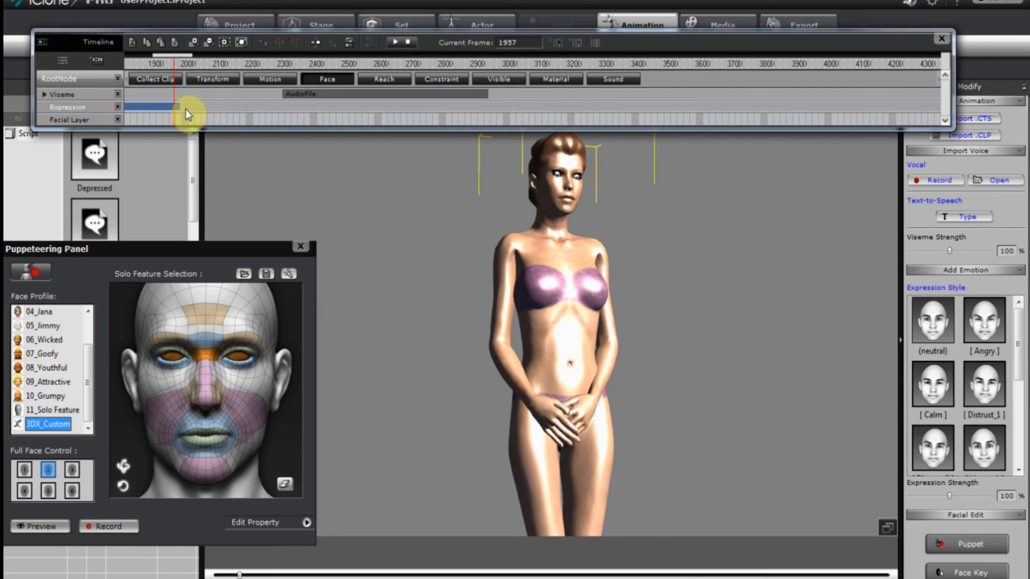
key(Tab)
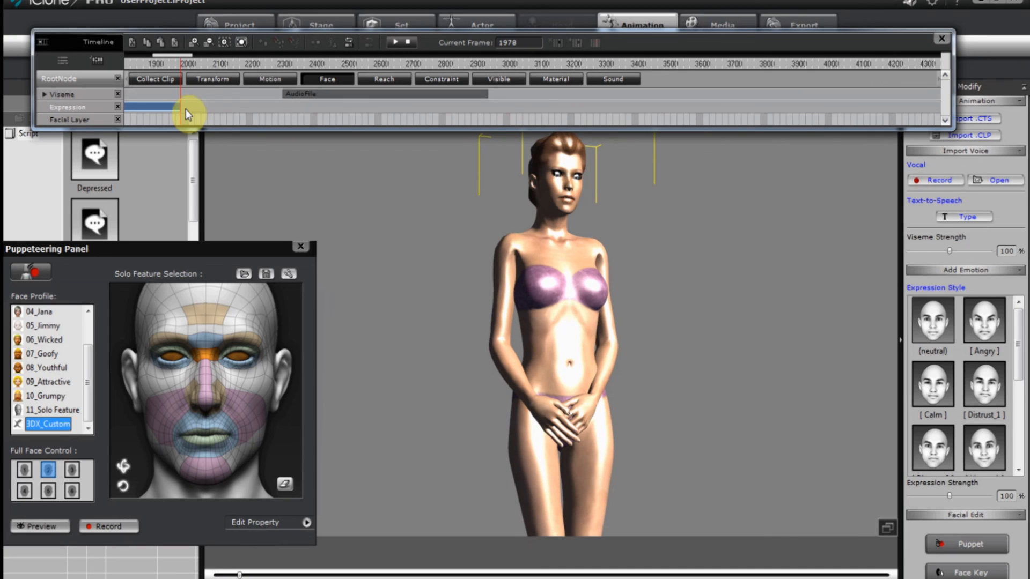
click(281, 122)
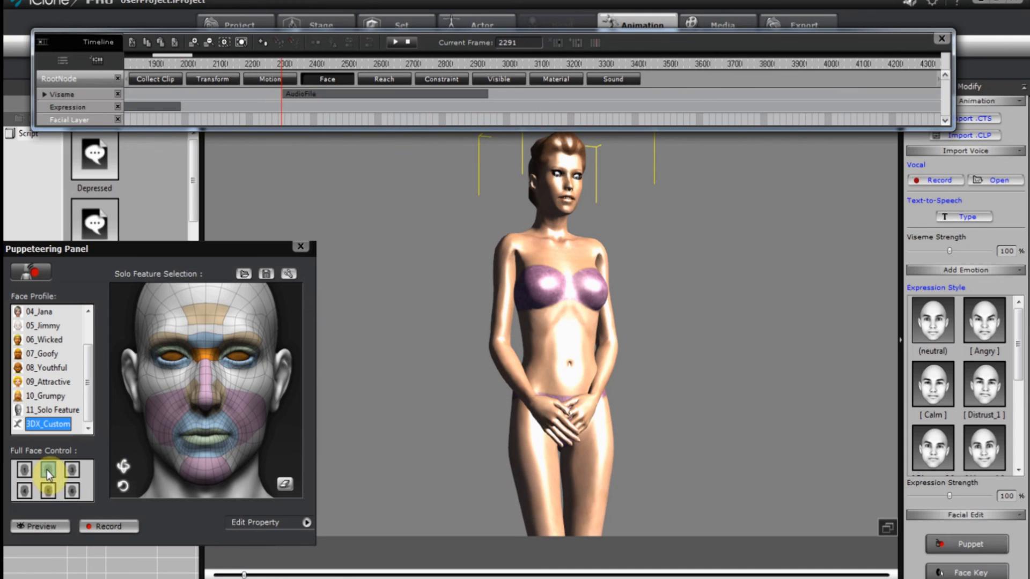
Open the feature weight table and inspect the Vertical Rotation weight, leaving it unchanged.
click(310, 524)
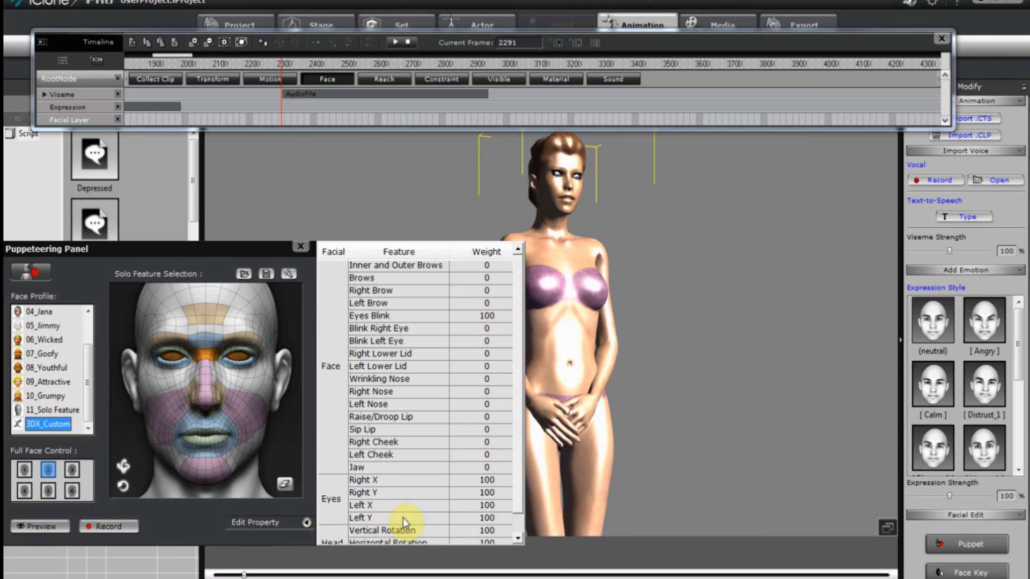
drag(517, 492, 518, 530)
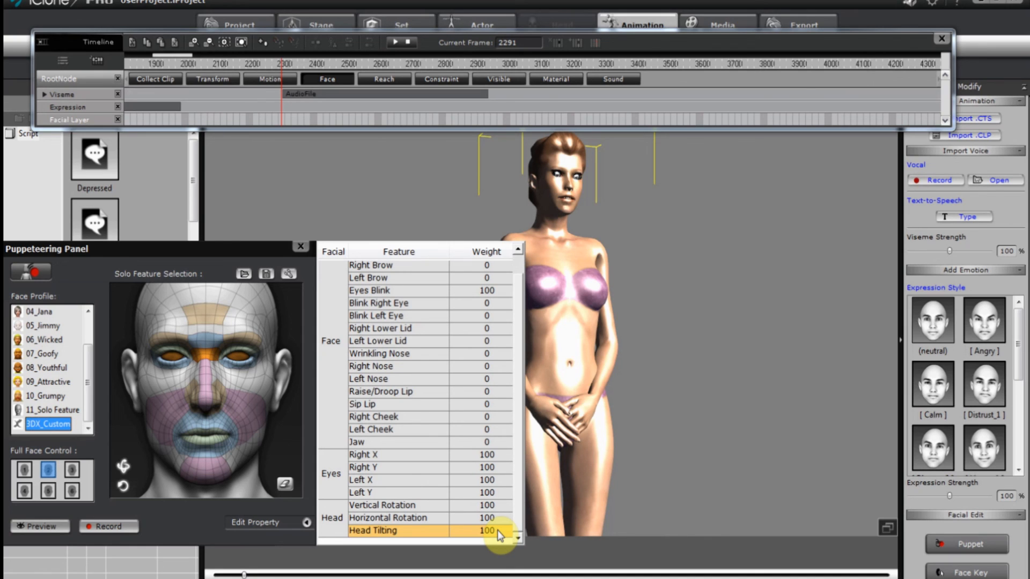
scroll(497, 530, up, 1)
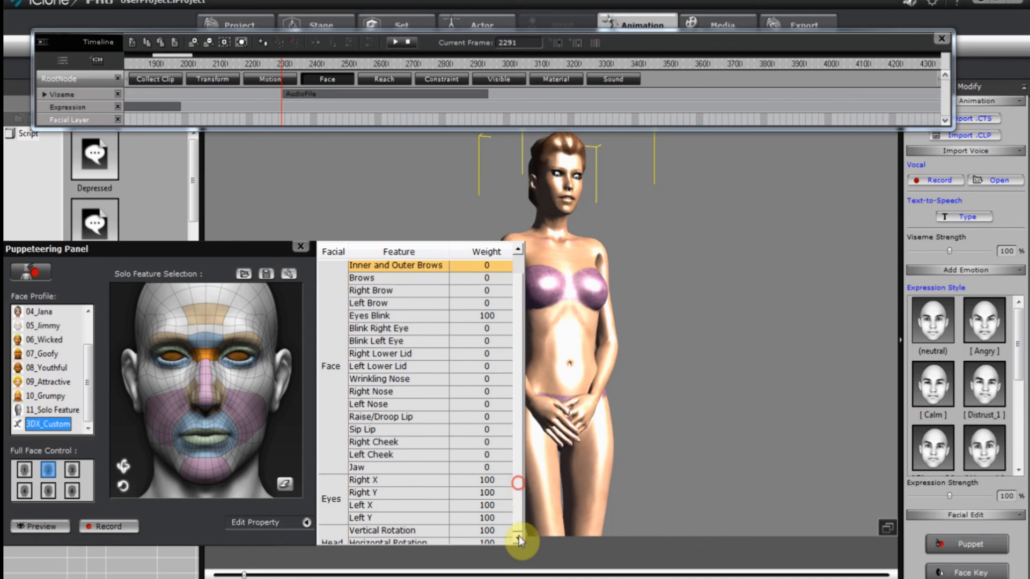
double_click(499, 531)
click(519, 503)
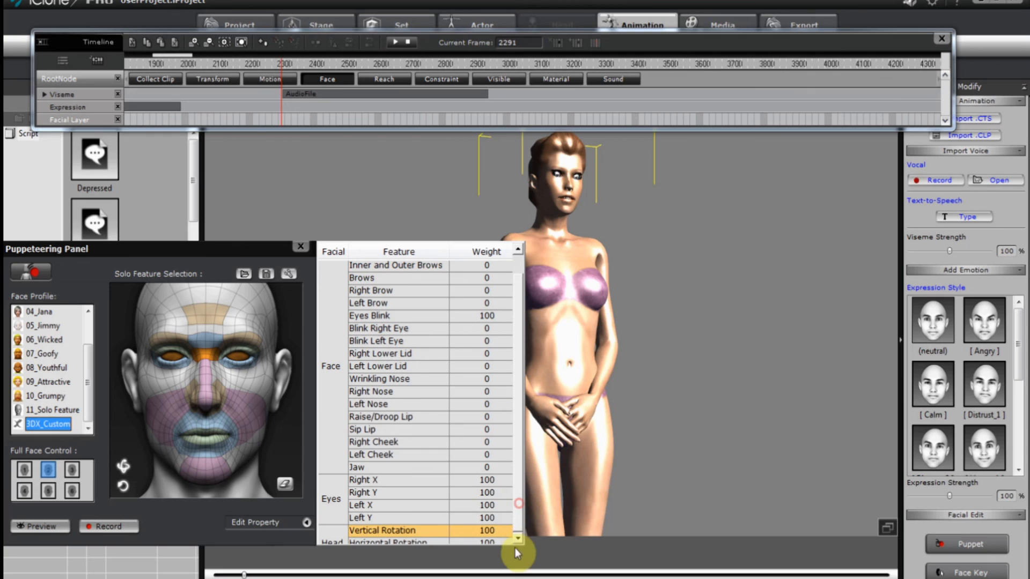
click(308, 523)
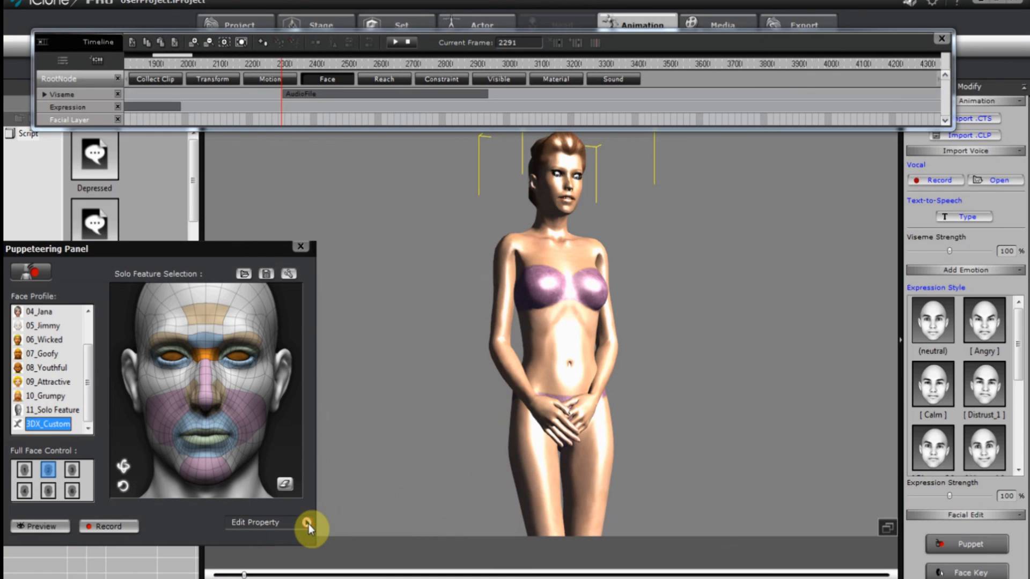
click(307, 523)
Set Head Tilting, both head rotations and all four eye weights to 0.
scroll(516, 517, down, 1)
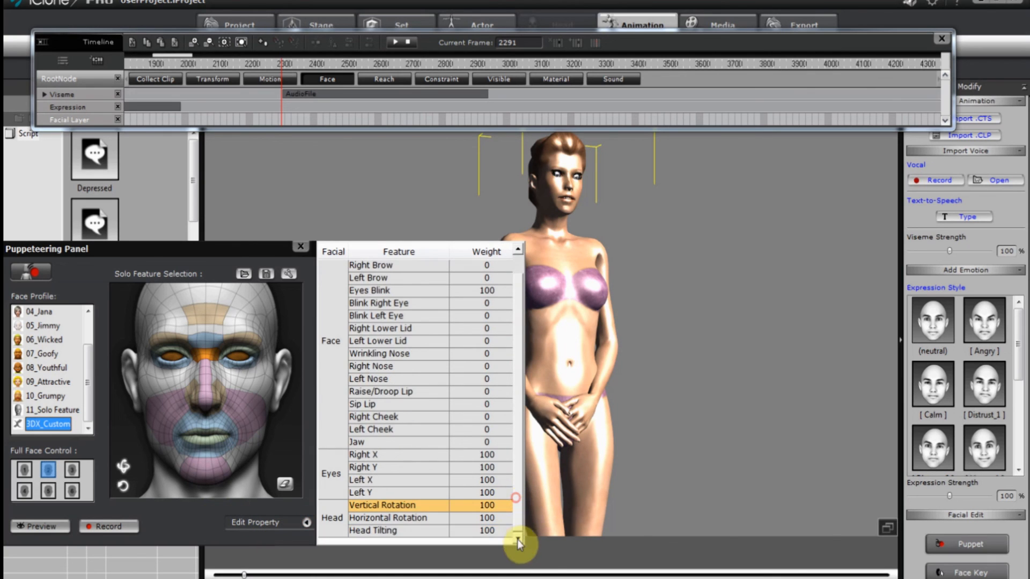
double_click(493, 530)
text(0)
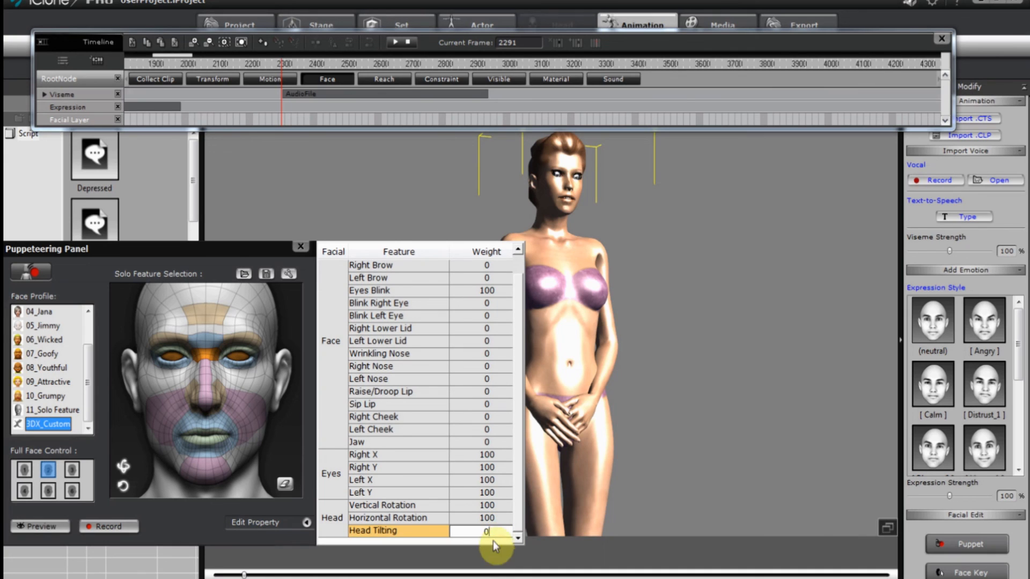
double_click(492, 519)
text(0)
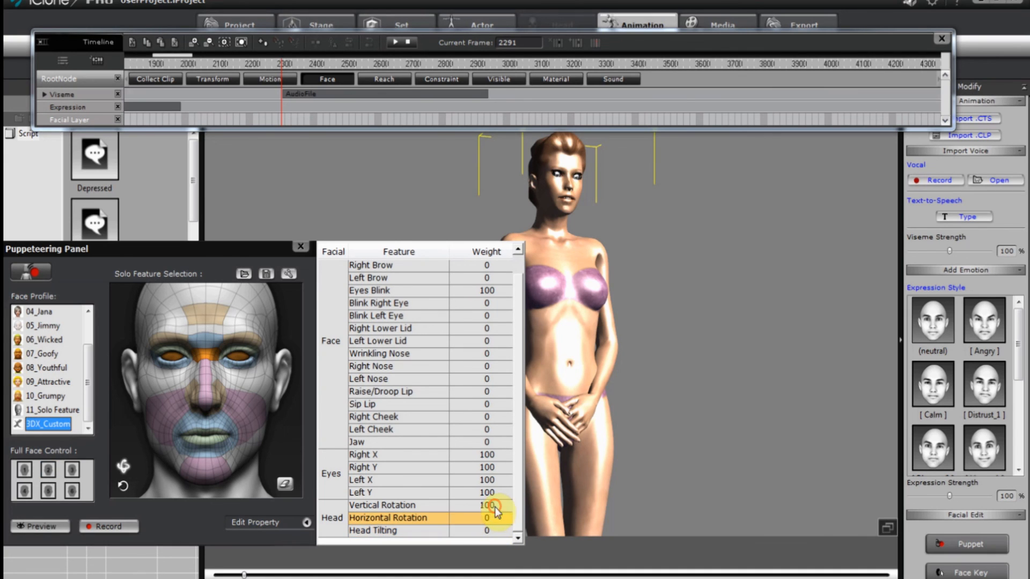
double_click(491, 505)
text(0)
double_click(498, 492)
text(0)
double_click(501, 481)
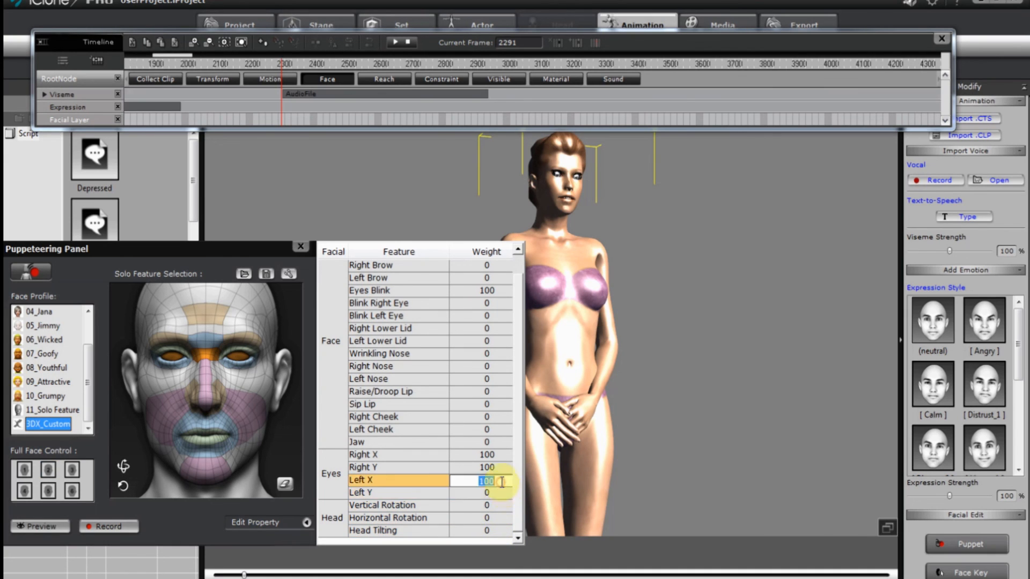
double_click(498, 467)
text(0)
double_click(497, 455)
text(0)
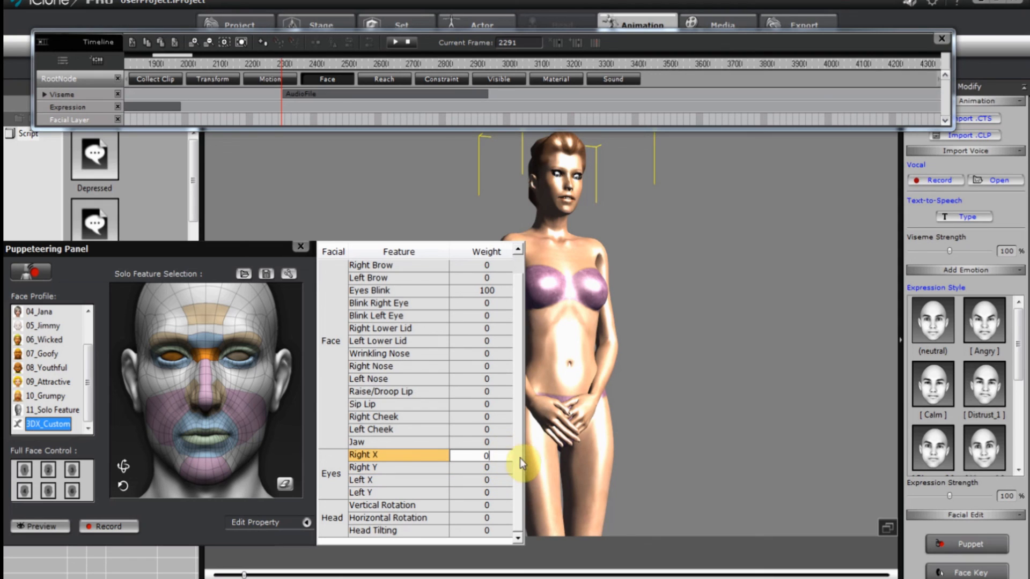
Set the Eyes Blink weight to 0.
drag(518, 461, 518, 422)
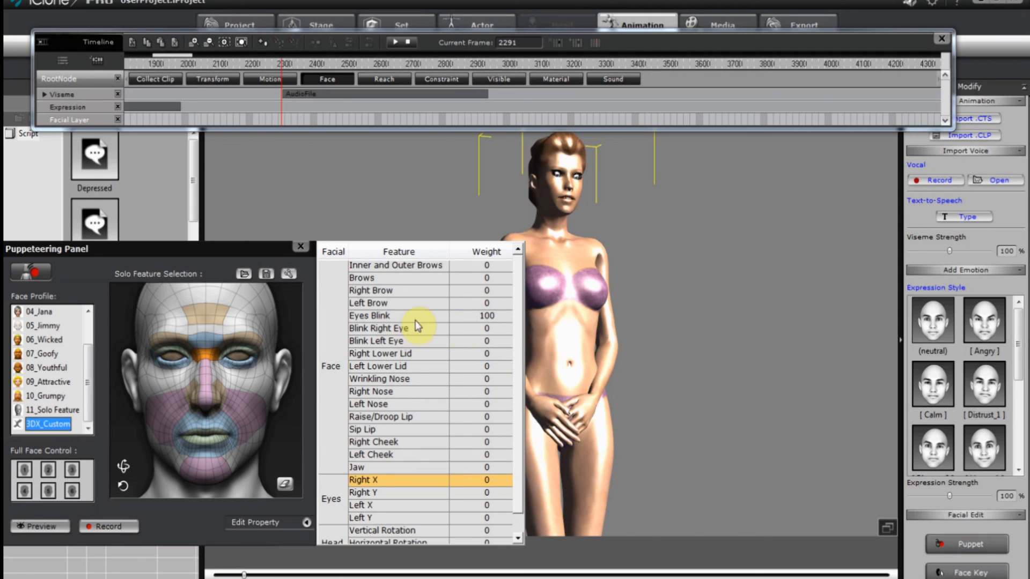
double_click(499, 316)
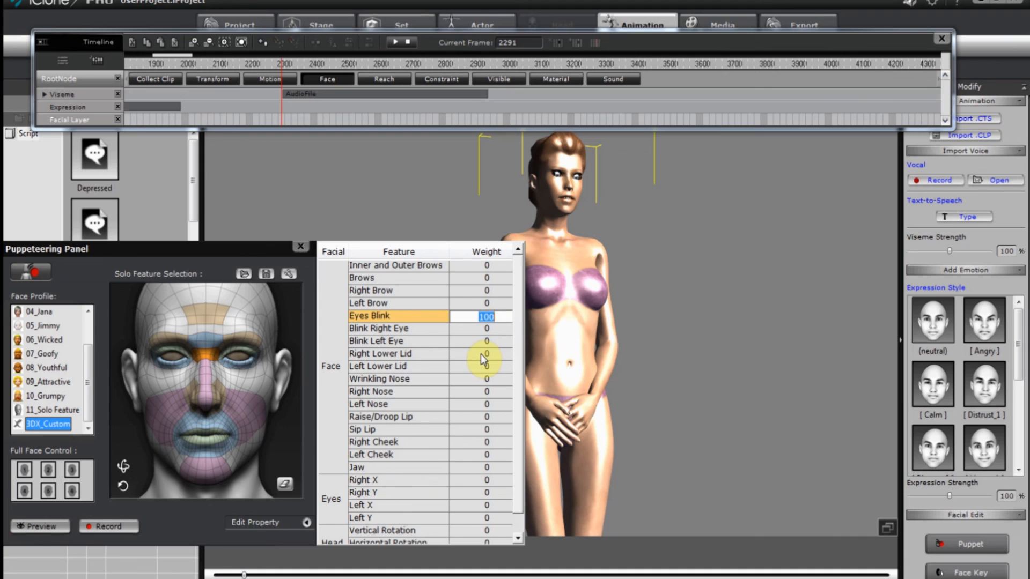
text(0)
drag(517, 390, 519, 426)
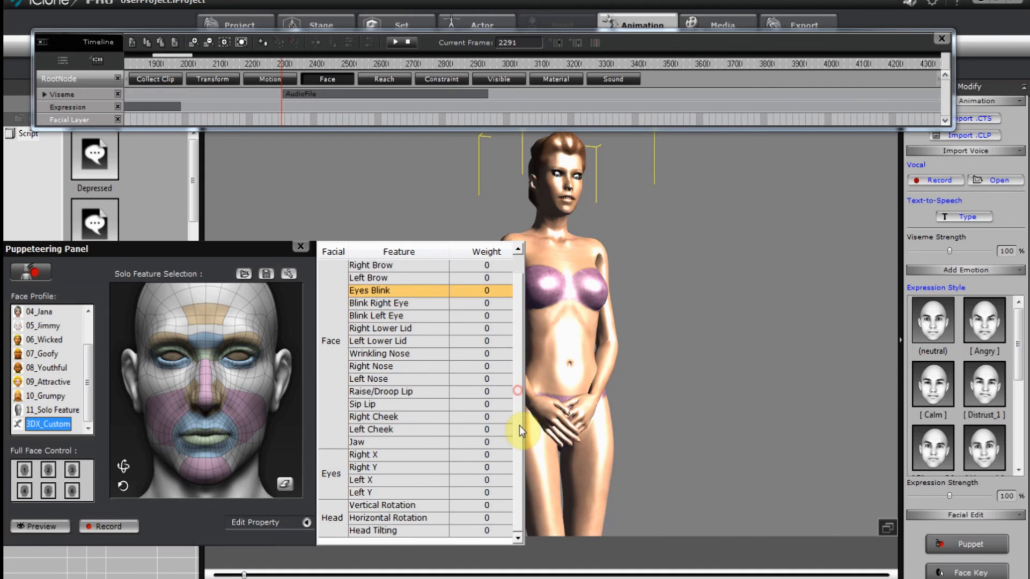
drag(519, 473, 519, 357)
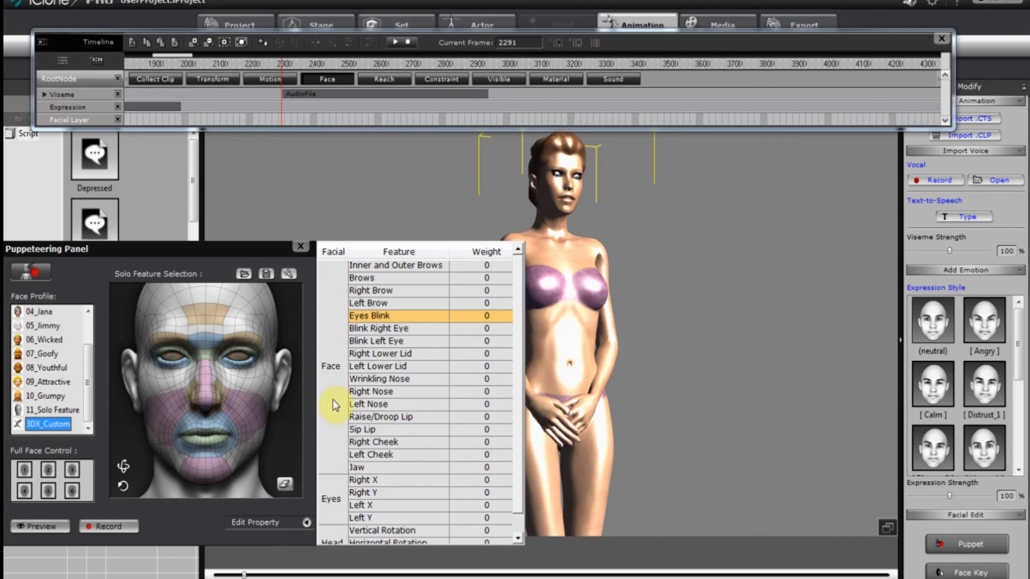
Preview the facial puppeteering over the voice audio.
click(307, 523)
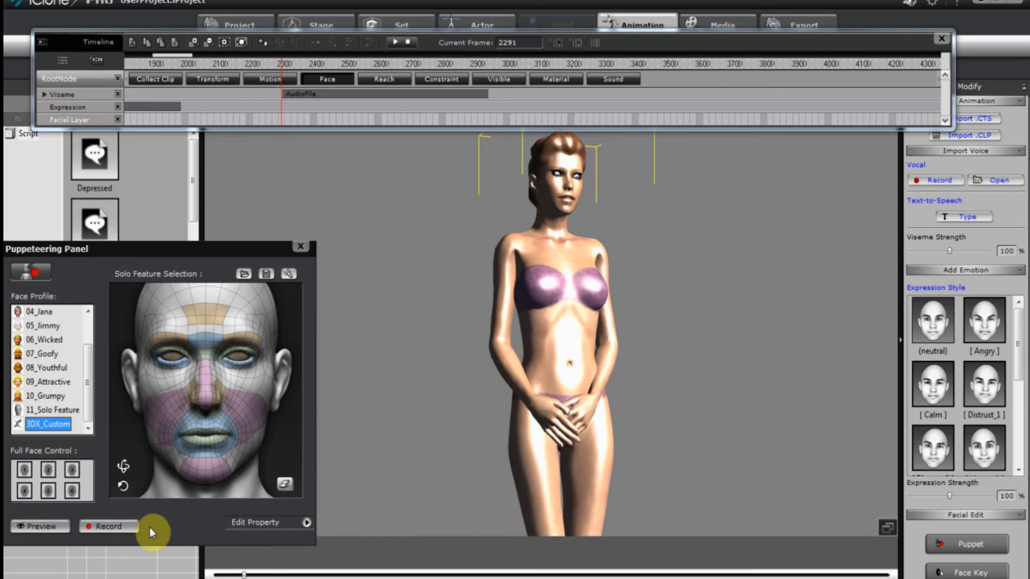
click(59, 525)
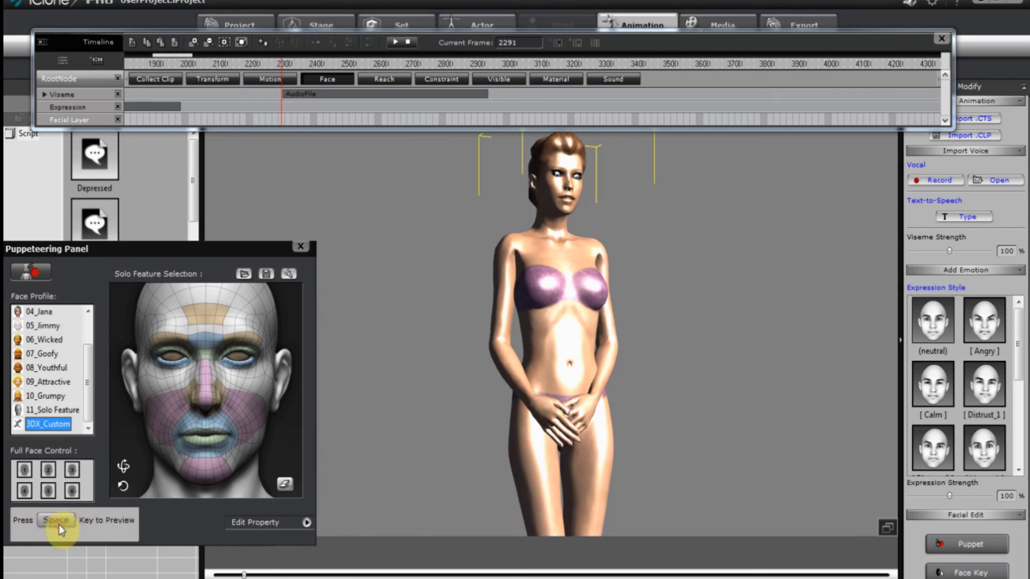
key(space)
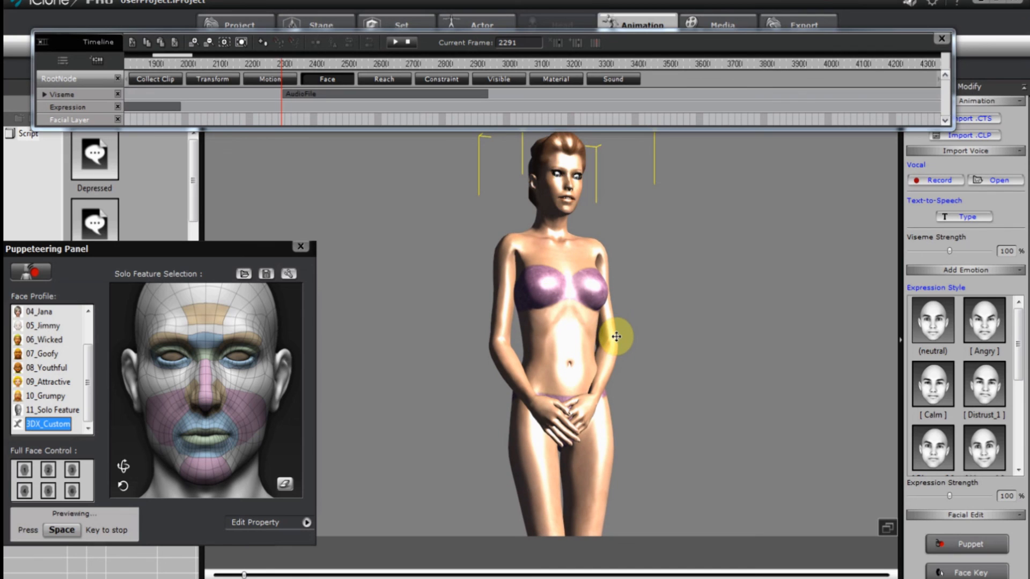
key(space)
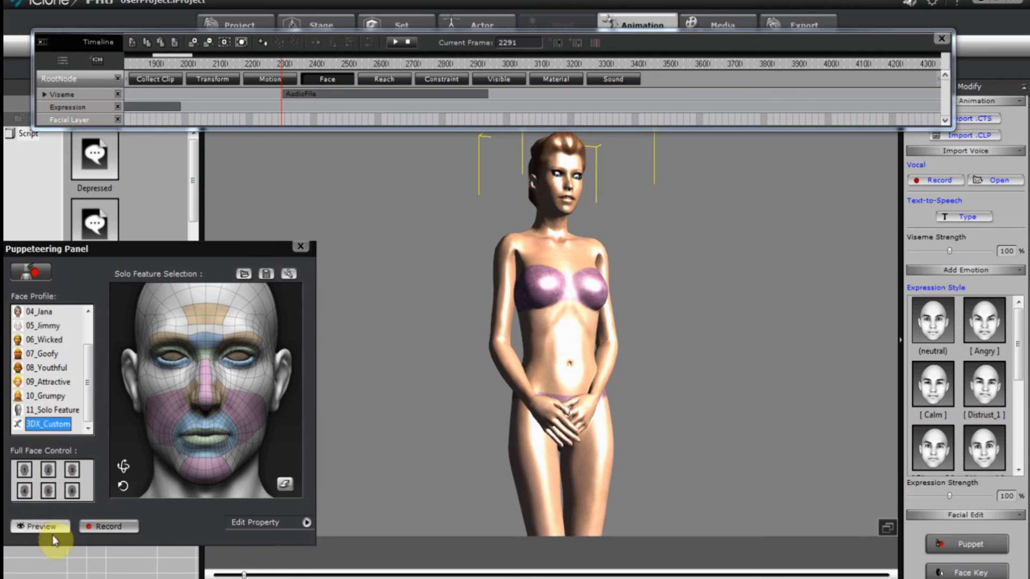
Record a PuppetClip, play it back from frame 2287, and expand the Viseme track.
click(105, 526)
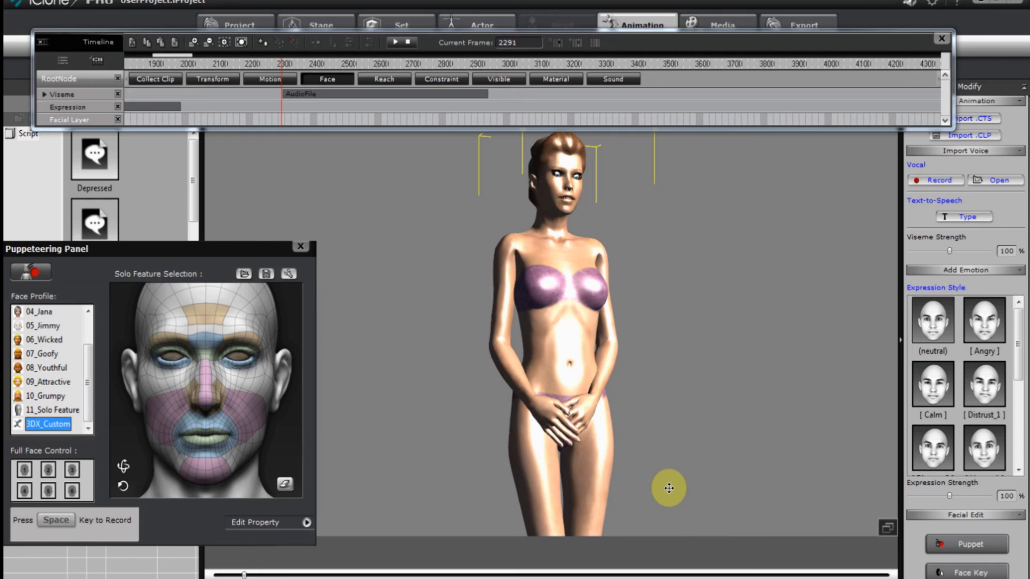
key(space)
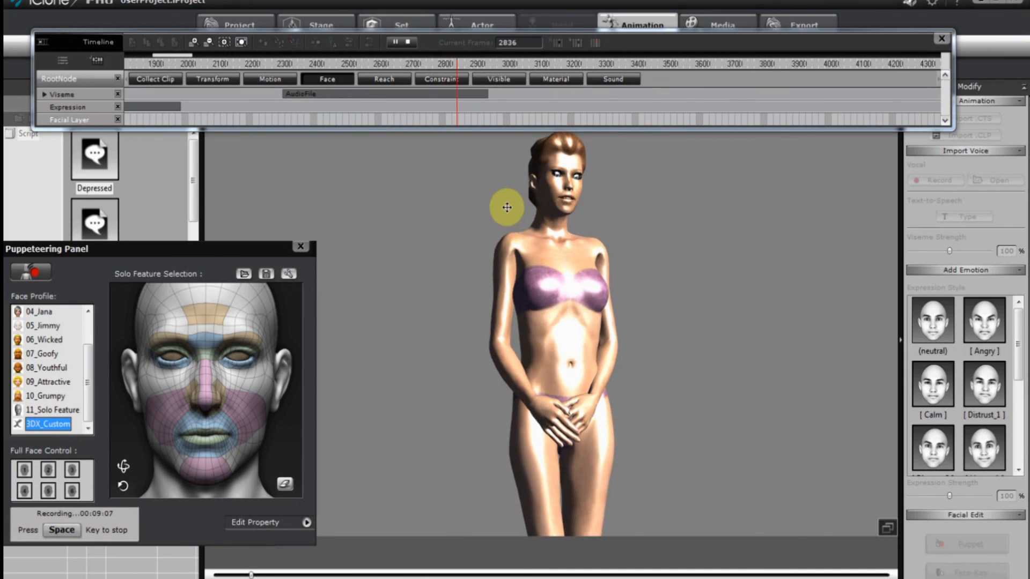
key(space)
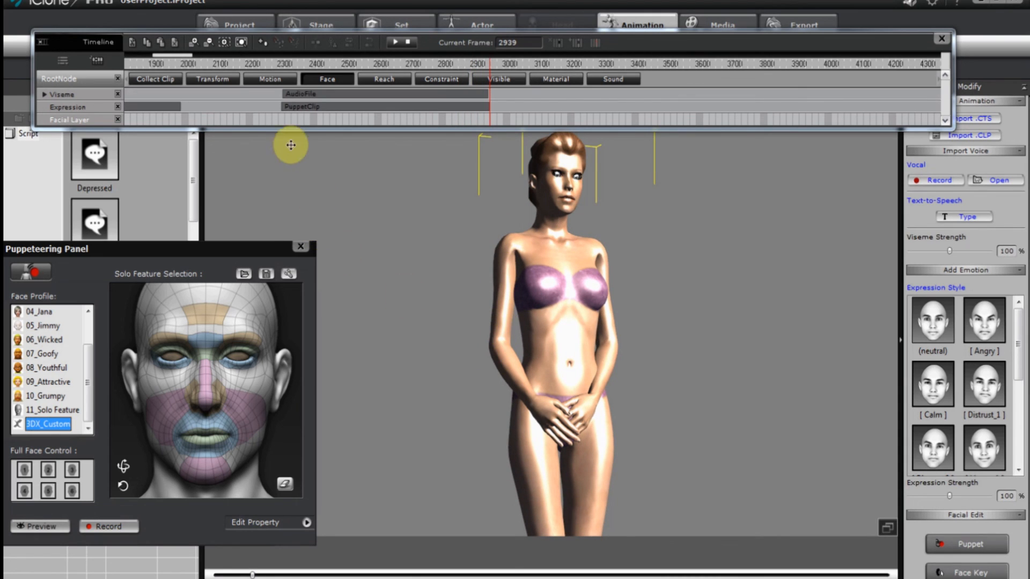
click(280, 121)
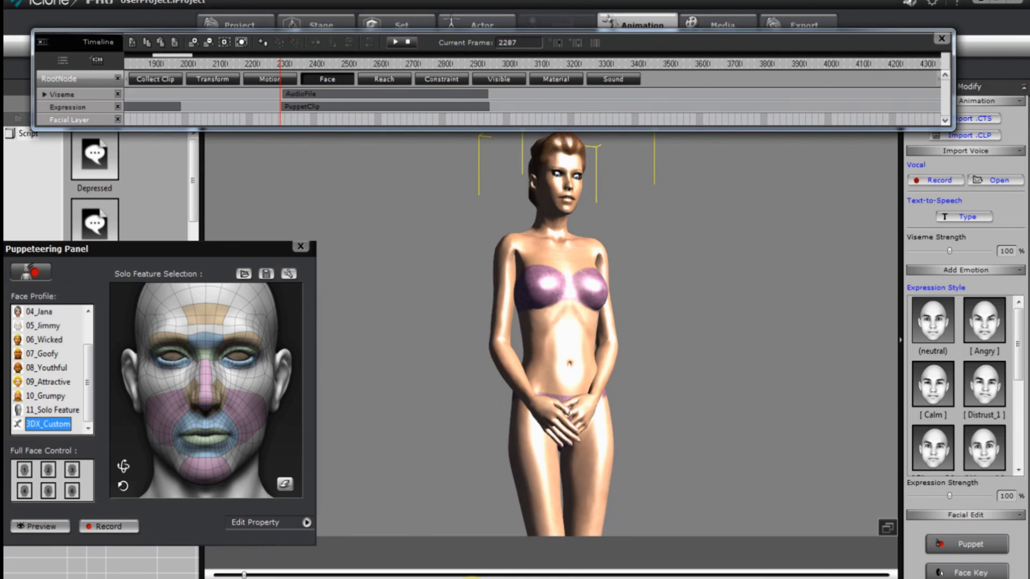
key(space)
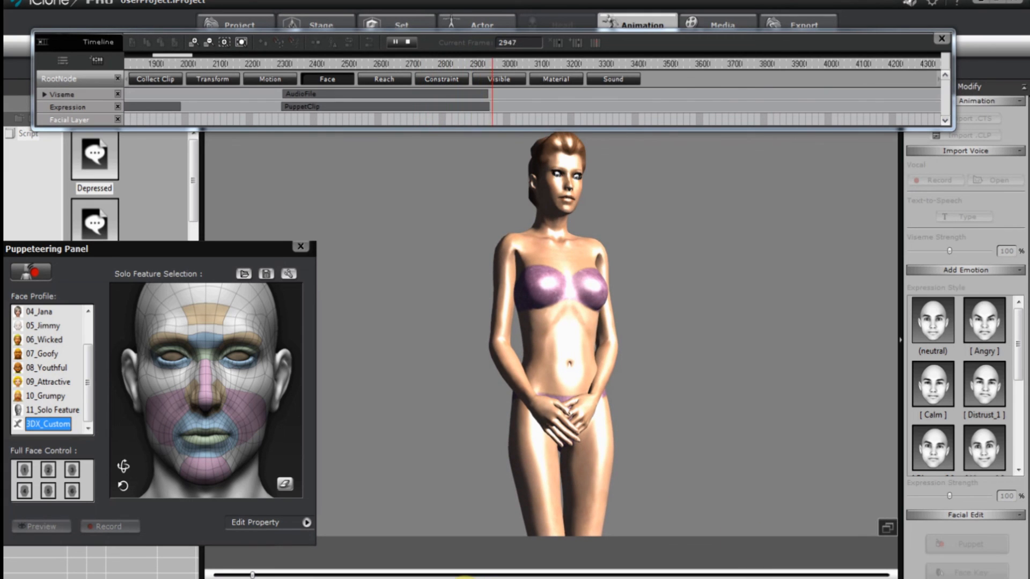
key(space)
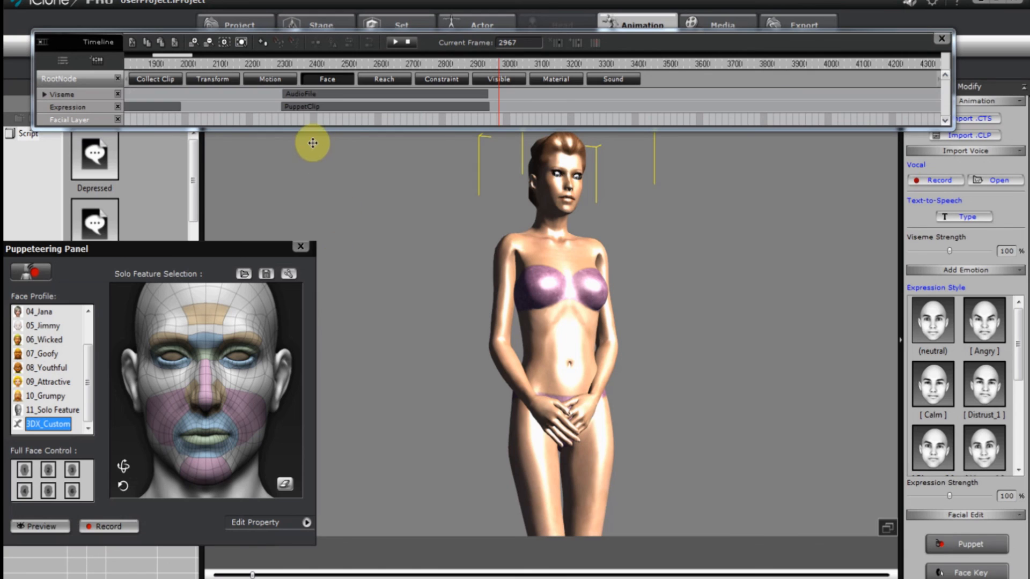
click(44, 95)
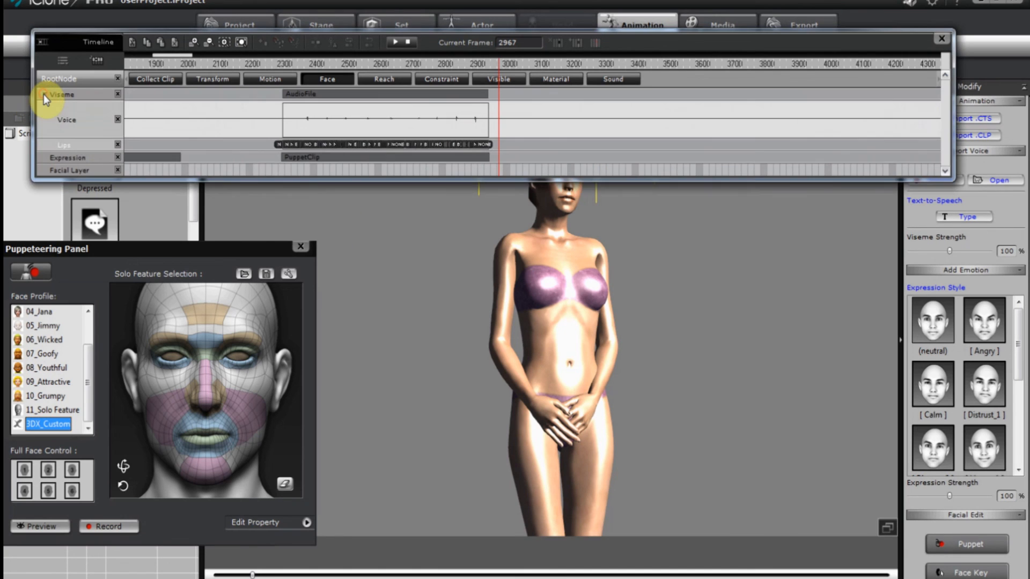
Delete the individual viseme keys near frame 2858 on the Lips track.
click(300, 121)
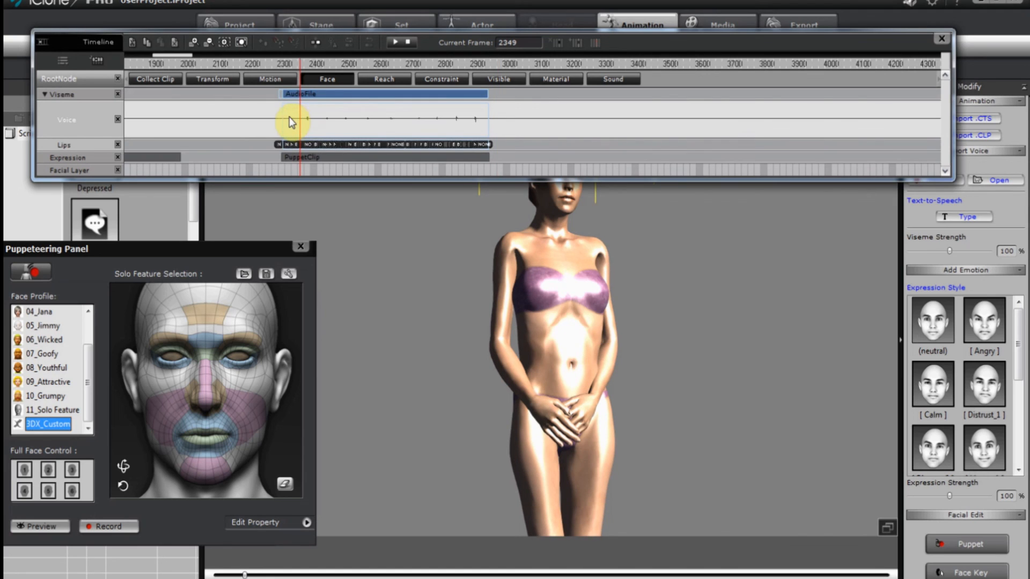
click(288, 118)
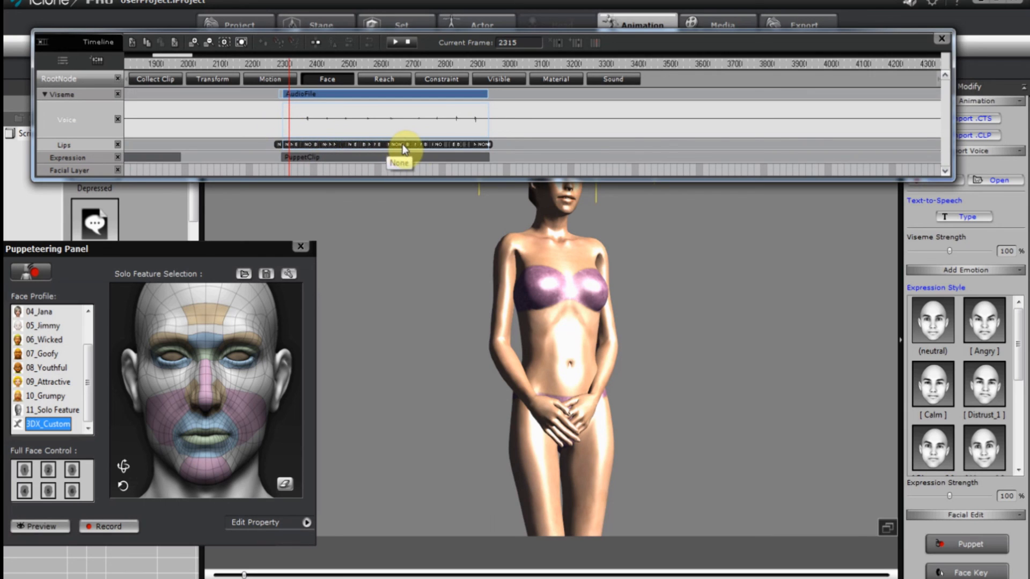
click(464, 145)
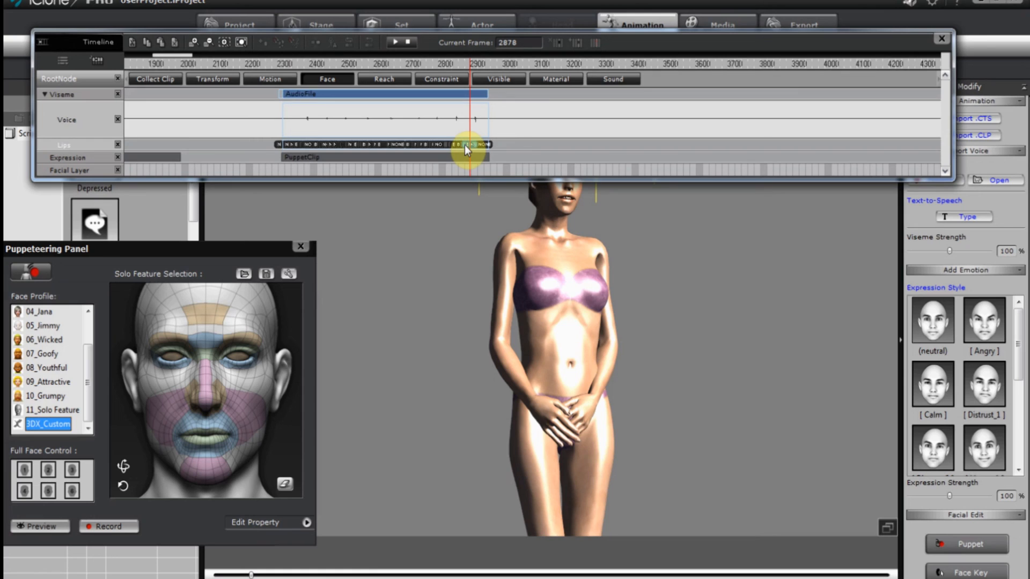
click(465, 145)
key(Delete)
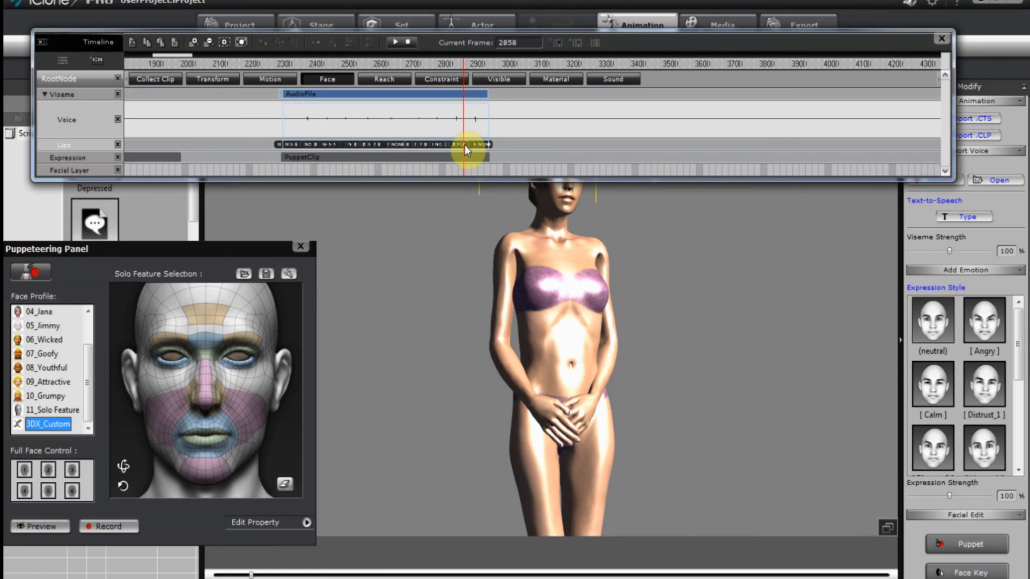
click(464, 145)
key(Delete)
Select and delete three more runs of viseme keys on the Lips track.
click(209, 42)
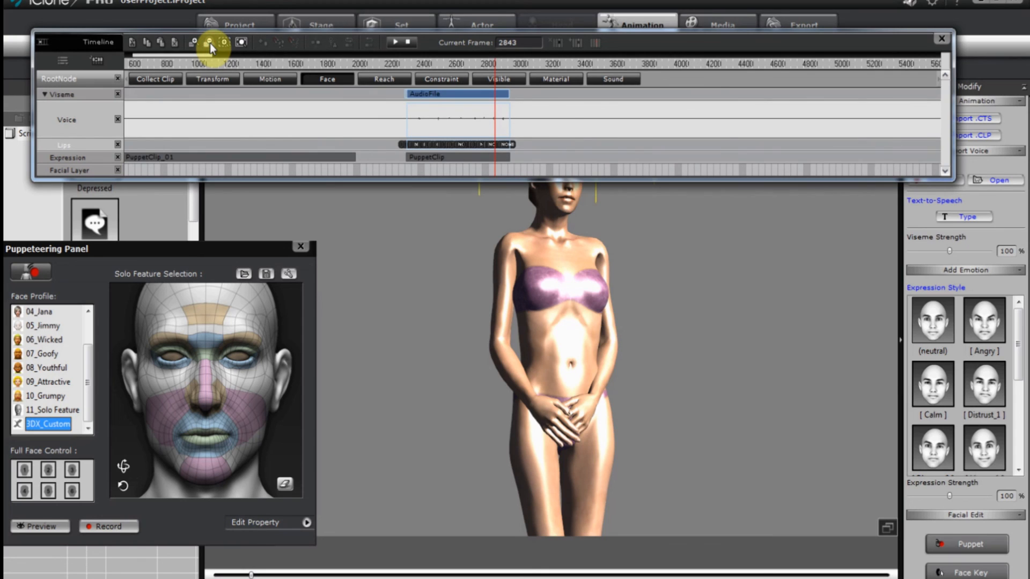
click(226, 41)
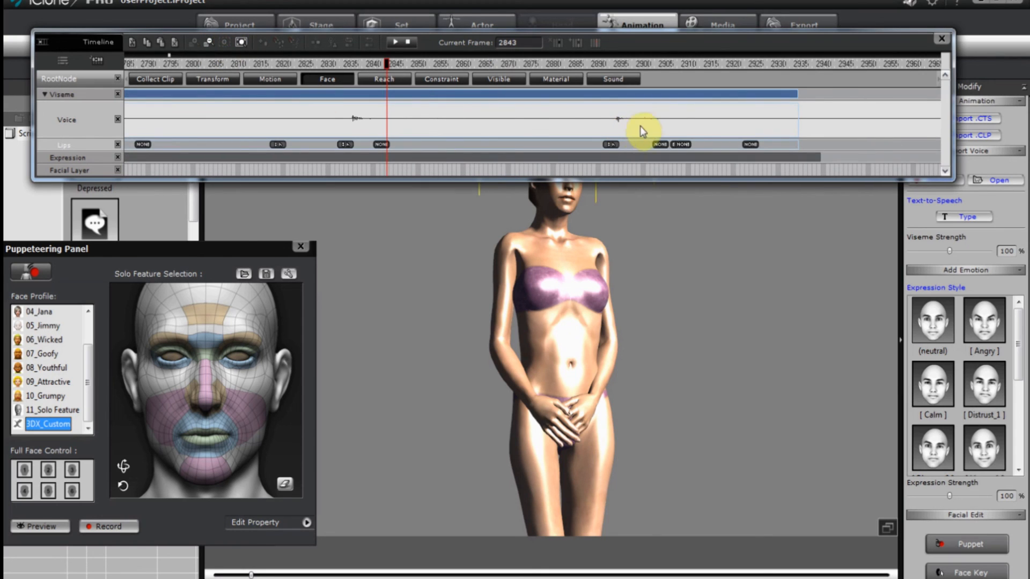
drag(701, 144, 588, 147)
key(Delete)
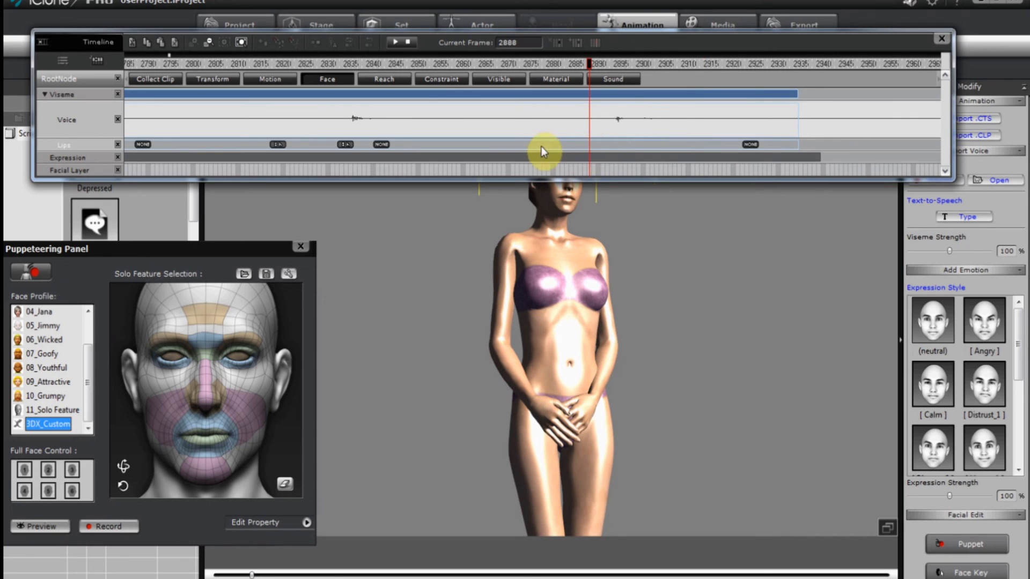
drag(404, 146, 250, 143)
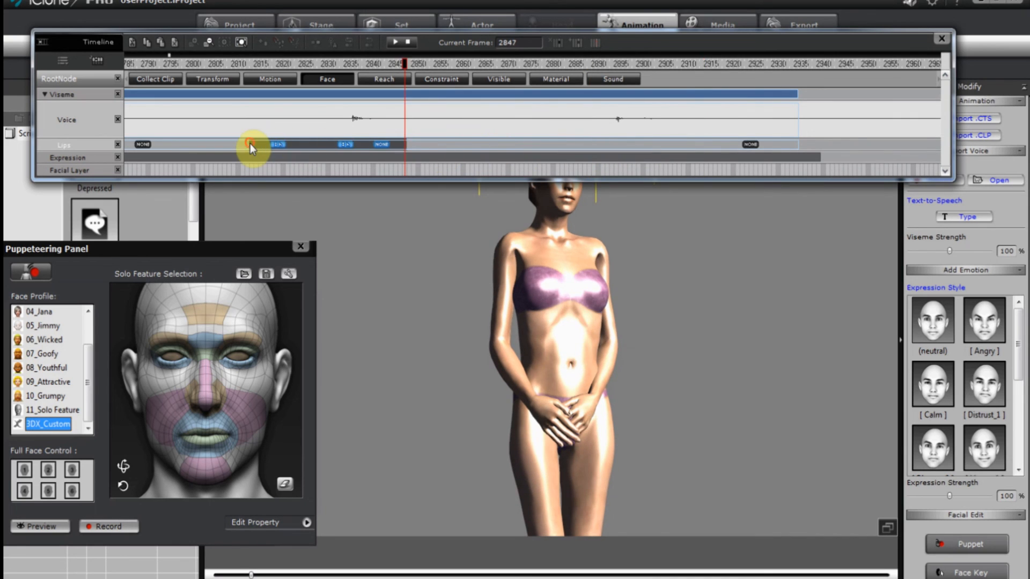
key(Delete)
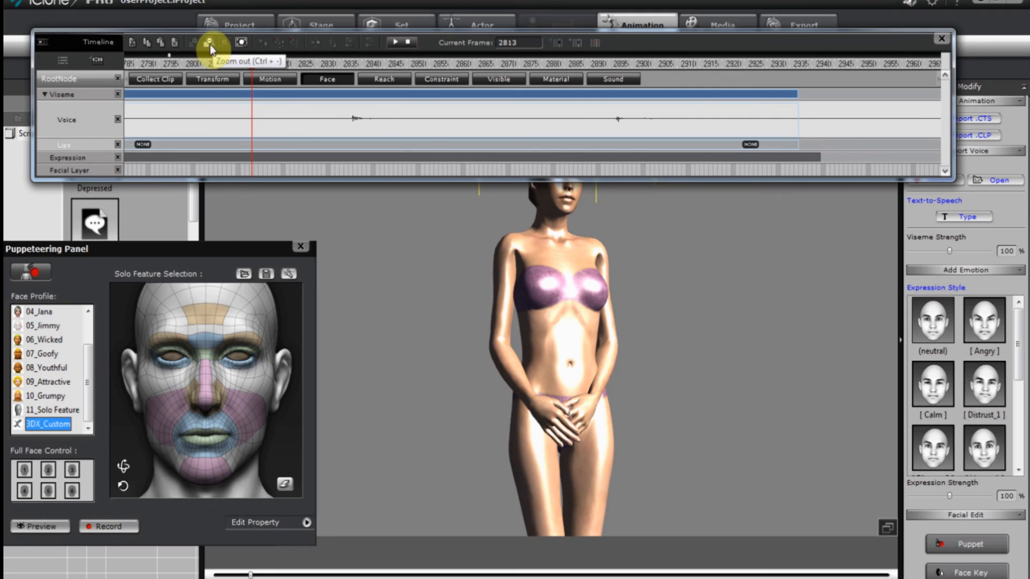
click(211, 44)
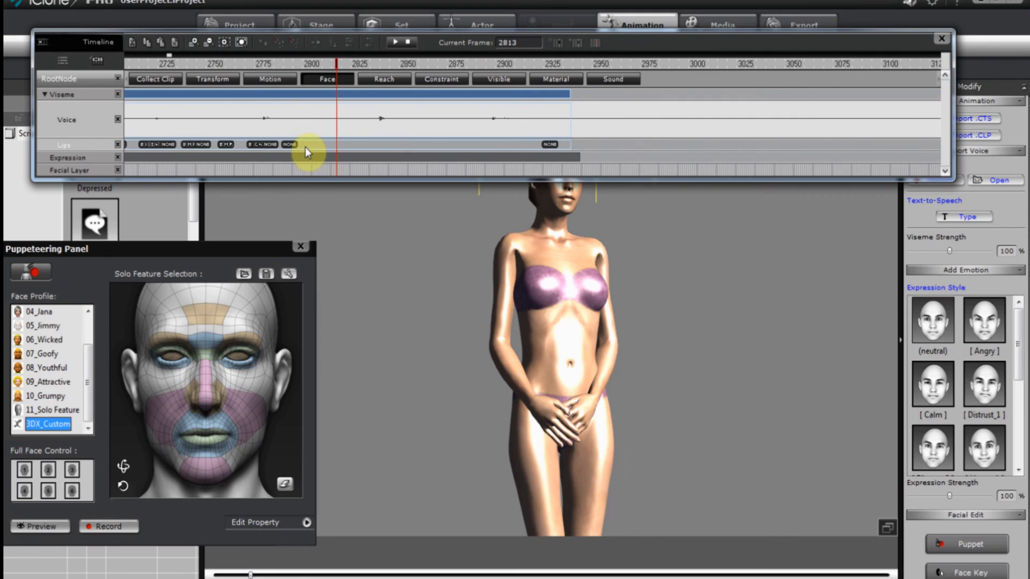
drag(305, 148, 132, 147)
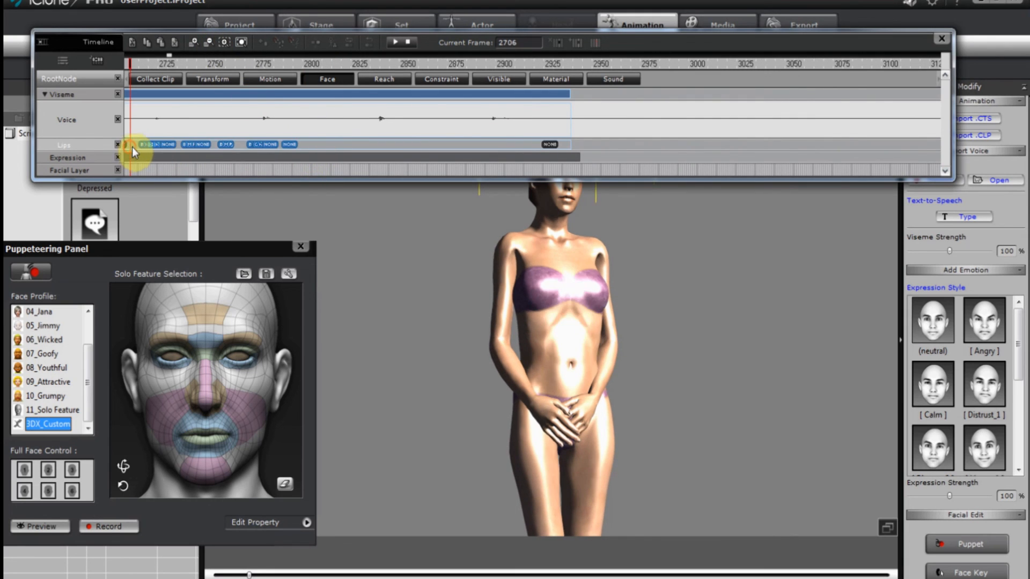
key(Delete)
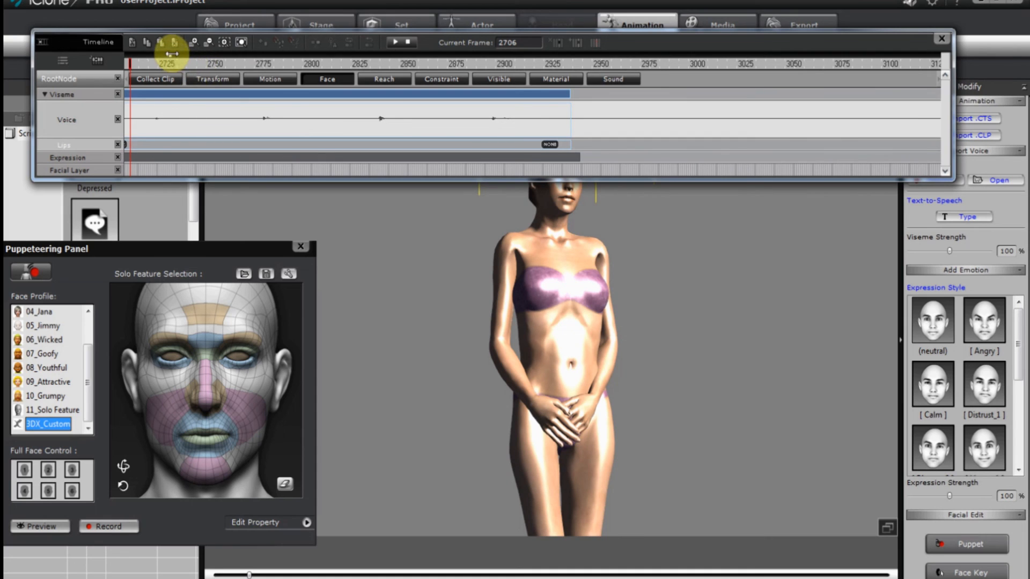
Delete a run of Lips keys and move the NONE key to about frame 2596.
scroll(172, 54, down, 3)
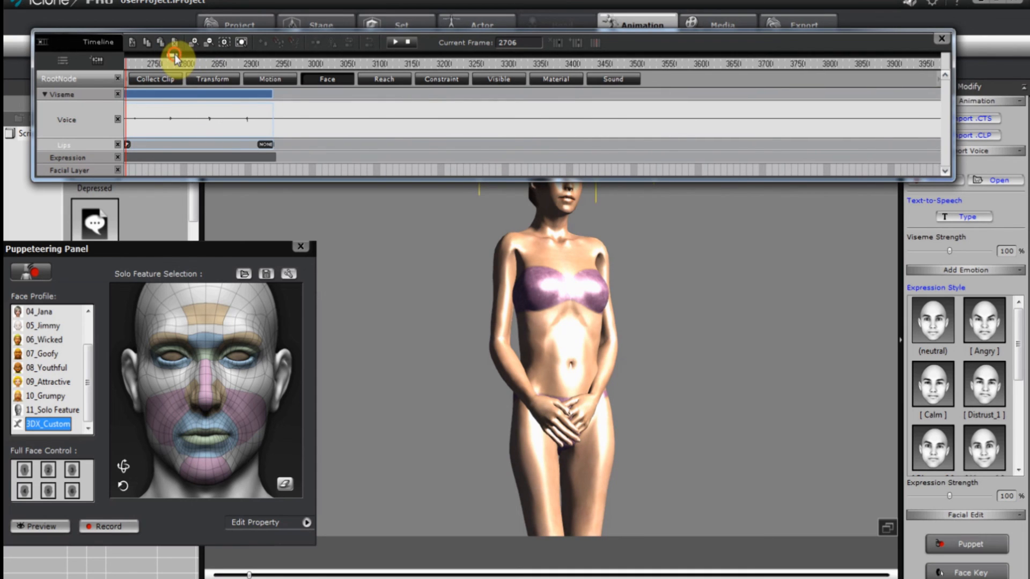
drag(170, 55, 163, 57)
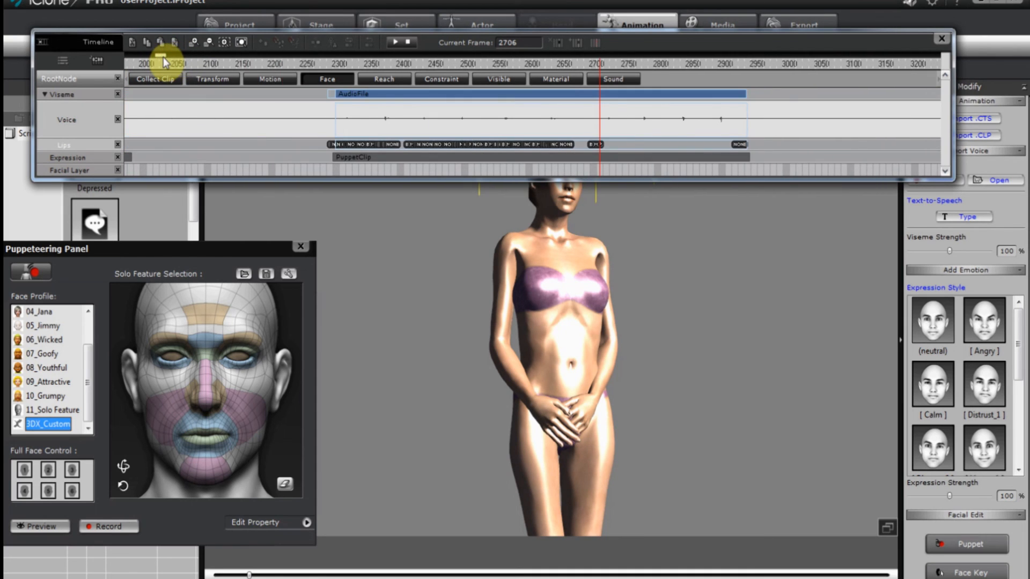
click(581, 143)
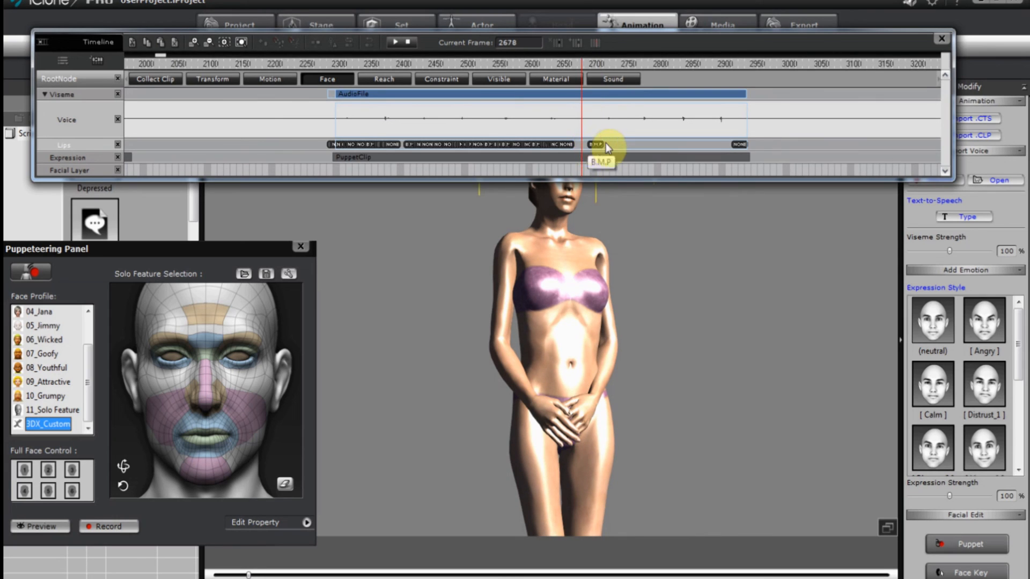
drag(606, 142, 445, 147)
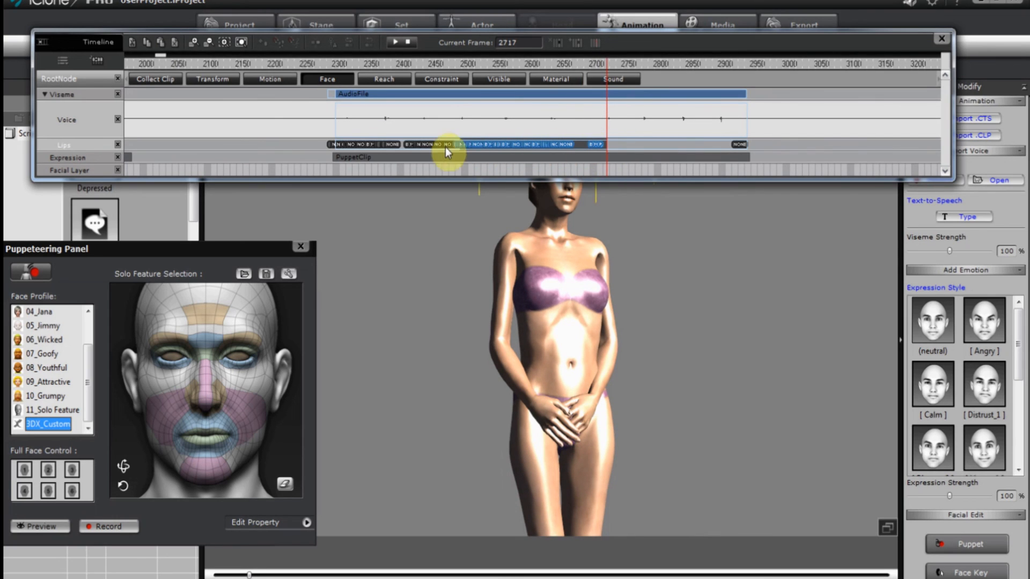
click(403, 149)
key(Delete)
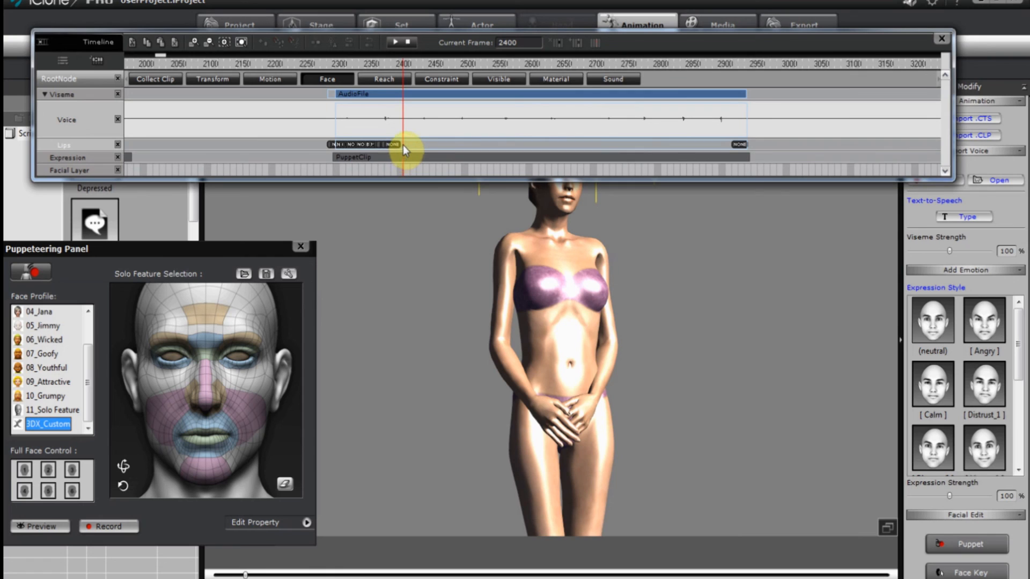
drag(396, 143, 533, 143)
click(400, 143)
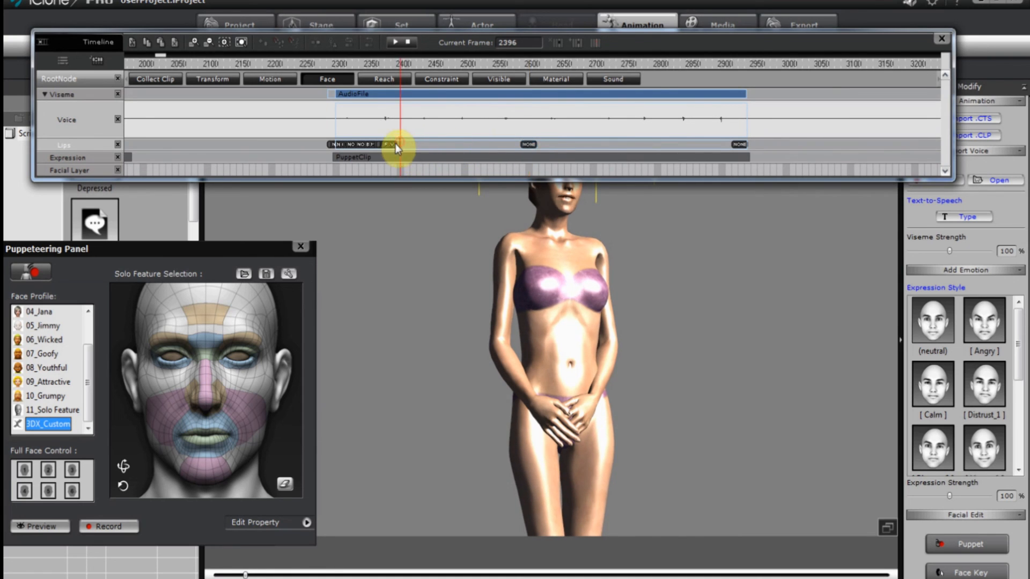
Move the N.NG mouth key from frame 2300 to 2357, then delete it.
click(347, 145)
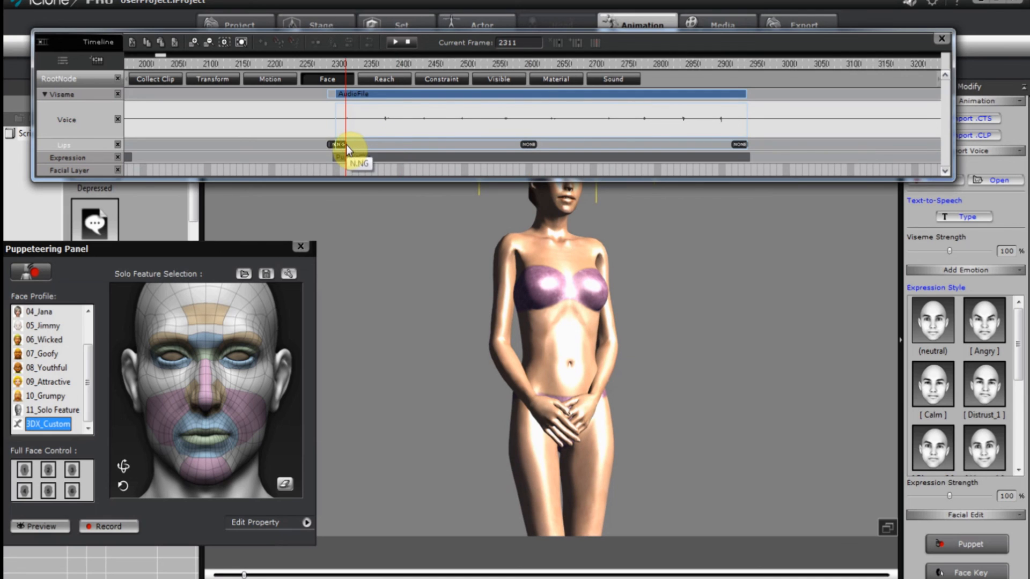
click(345, 144)
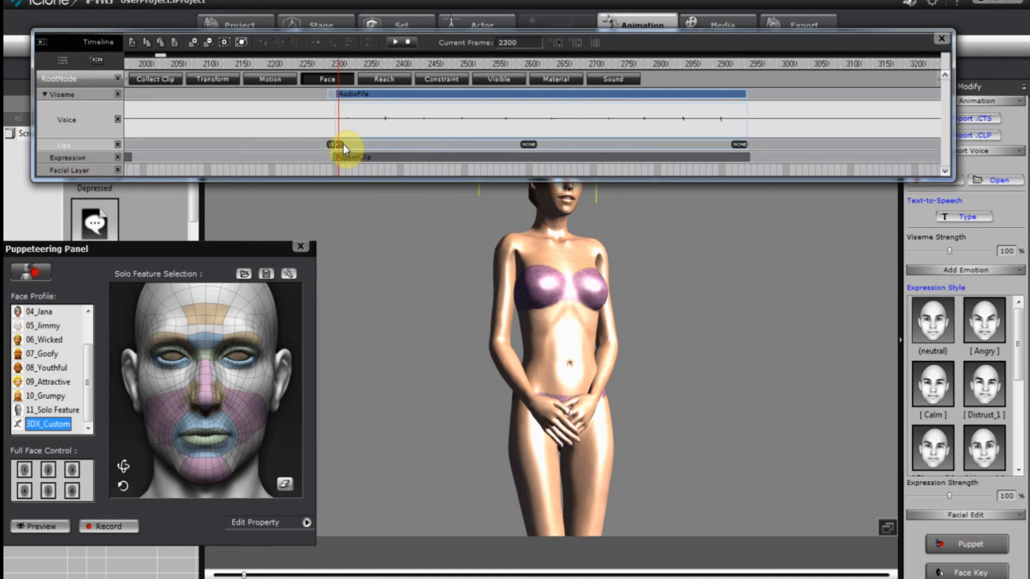
drag(343, 143, 383, 144)
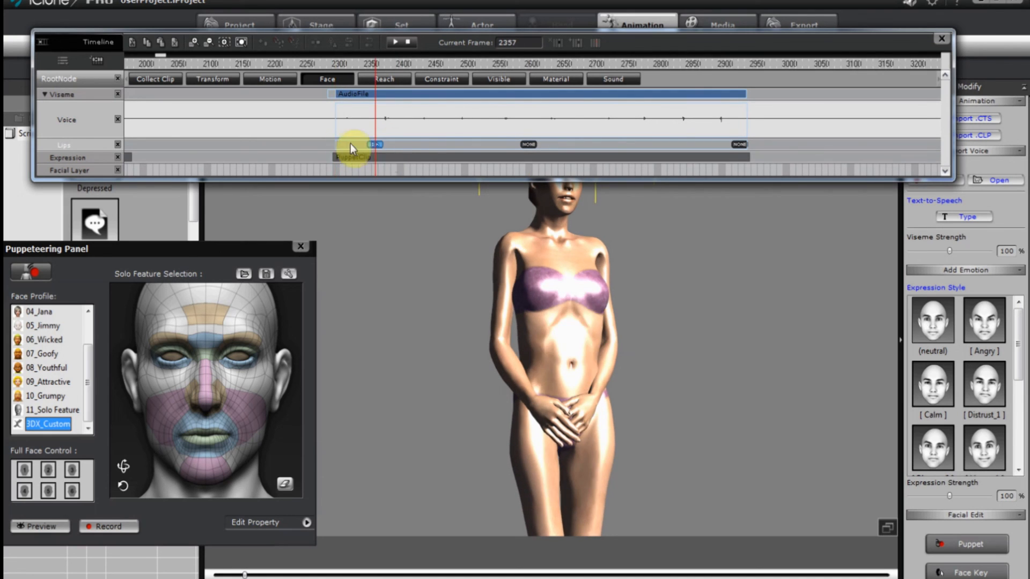
click(340, 146)
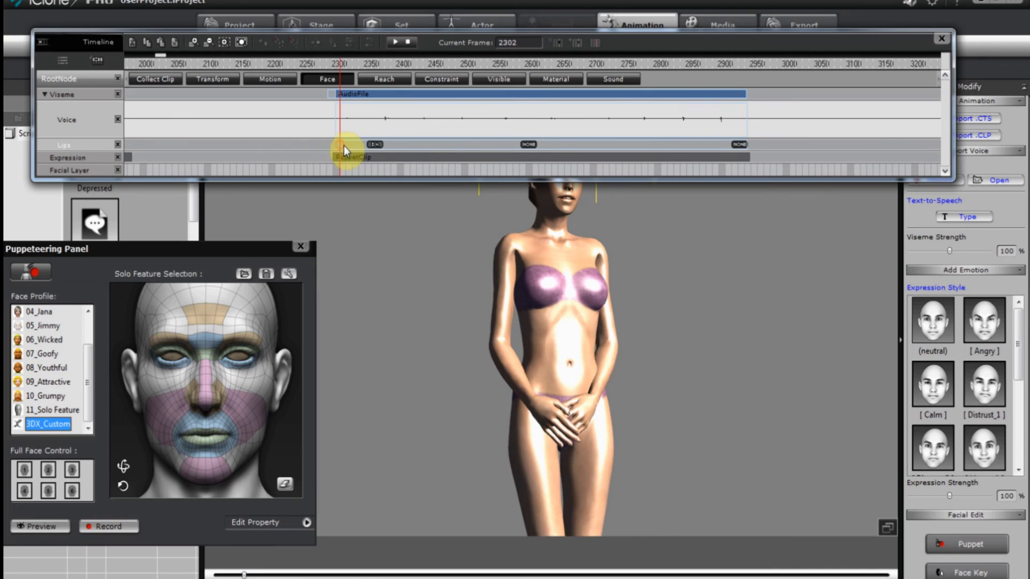
click(377, 145)
key(Delete)
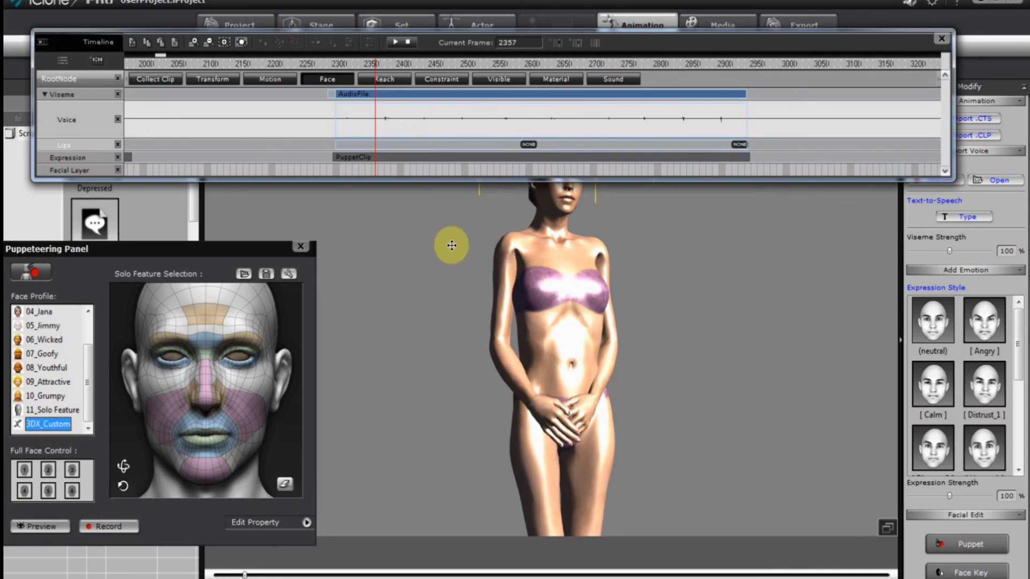
click(340, 146)
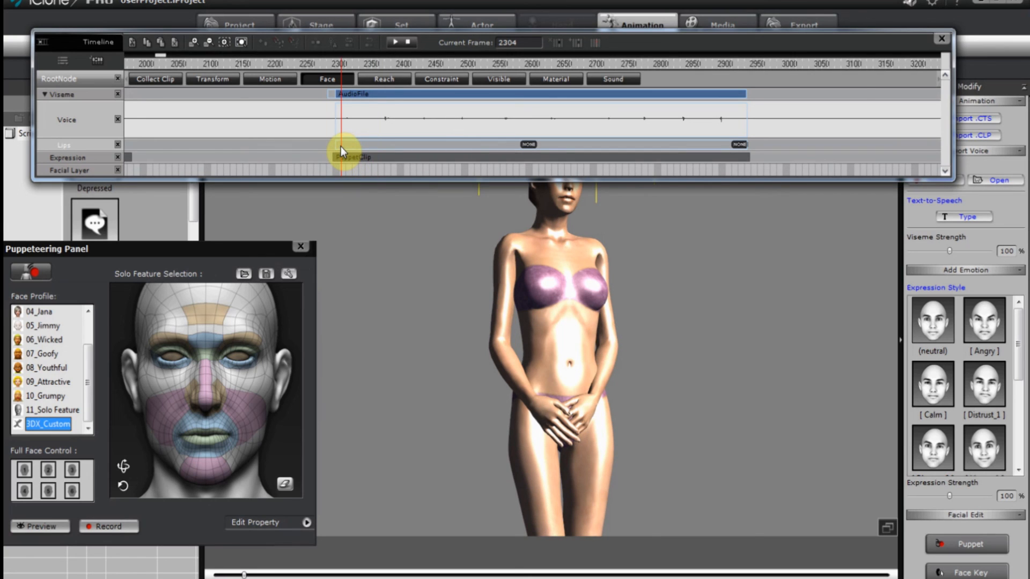
click(340, 147)
Add a None mouth shape key at frame 2303 on the Lips track.
double_click(340, 146)
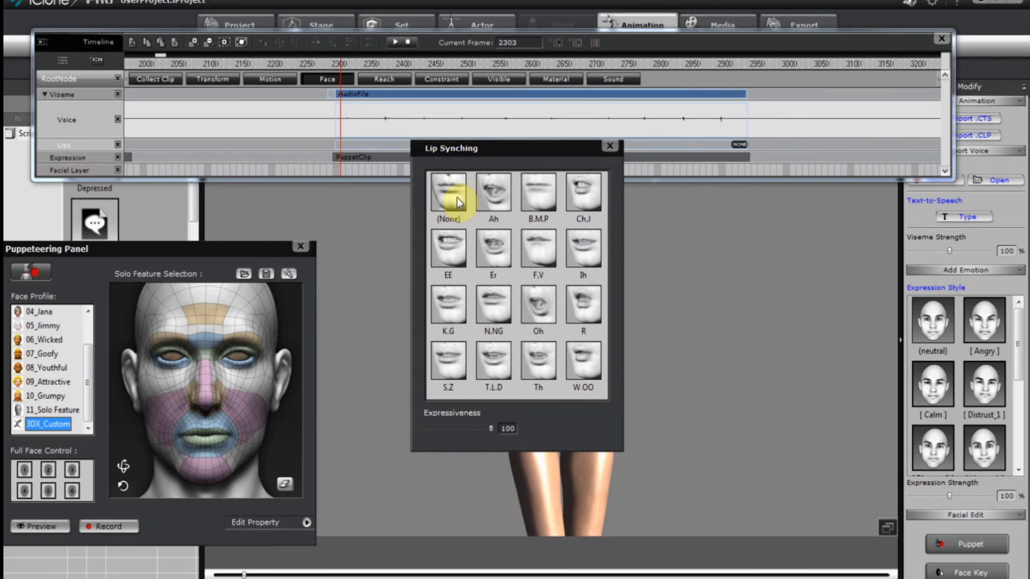
drag(512, 149, 789, 183)
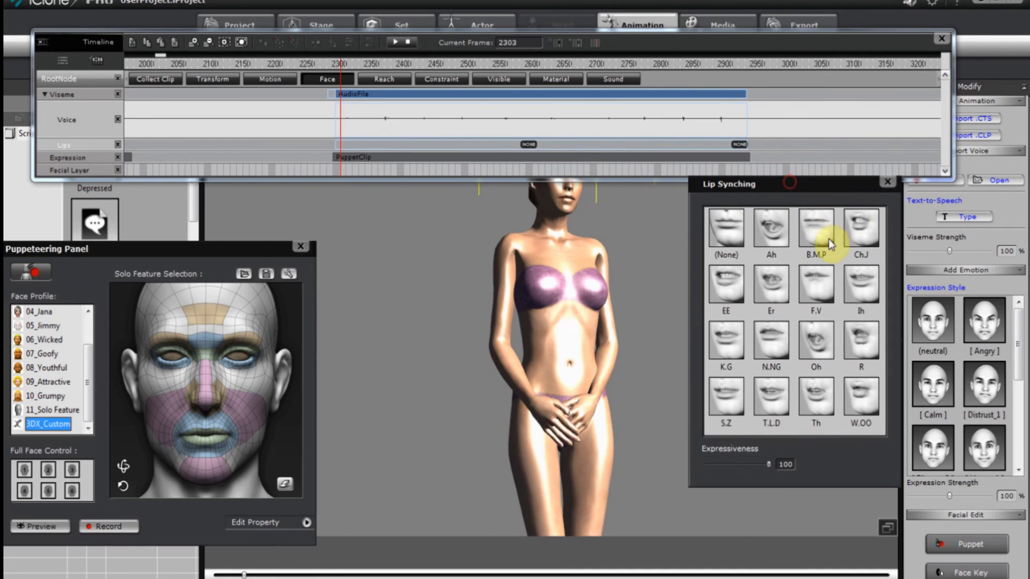
click(727, 233)
Add an Ah mouth shape at frame 2345 with Expressiveness lowered to 28.
drag(340, 152, 368, 152)
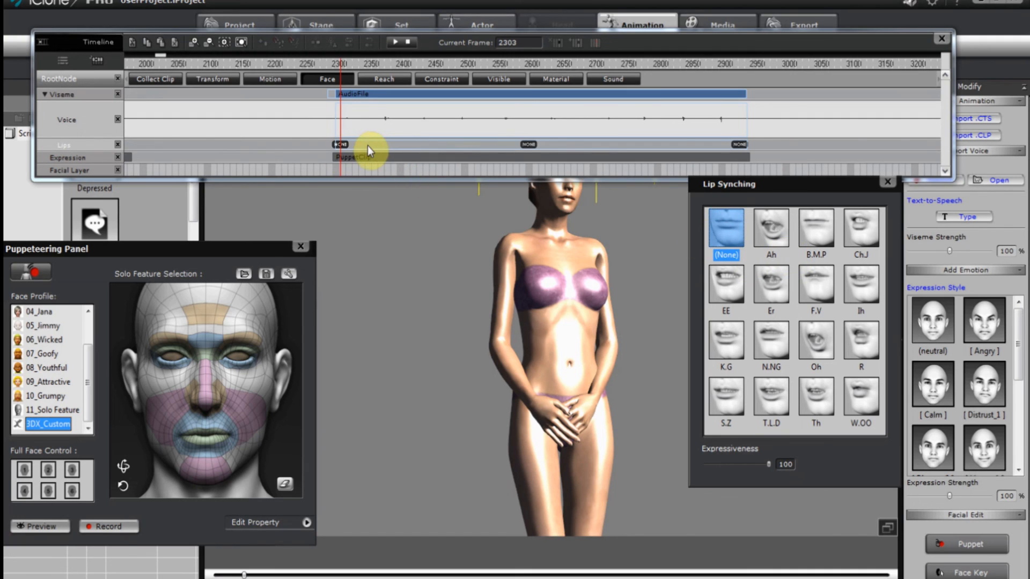
click(775, 235)
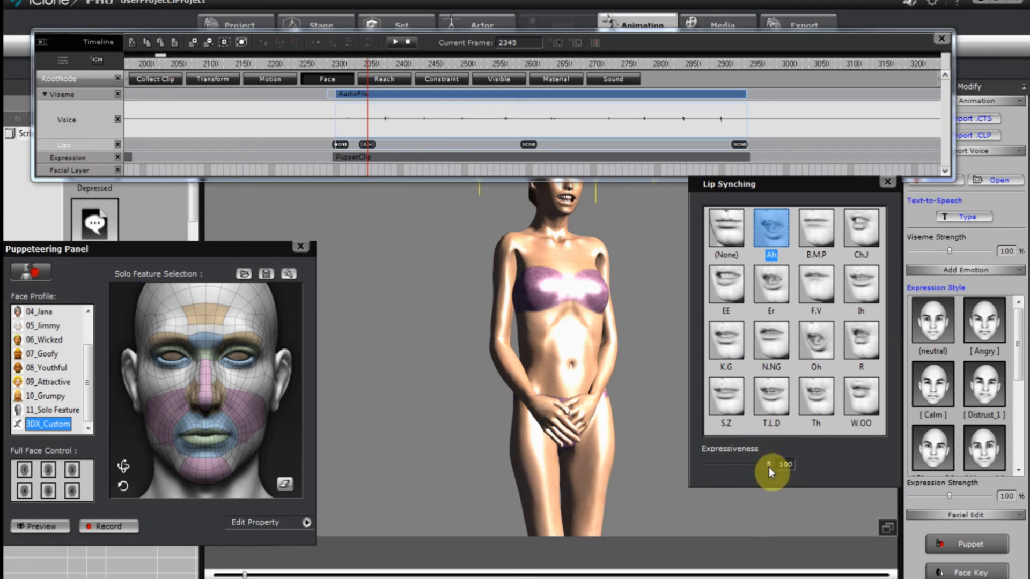
drag(768, 468, 731, 471)
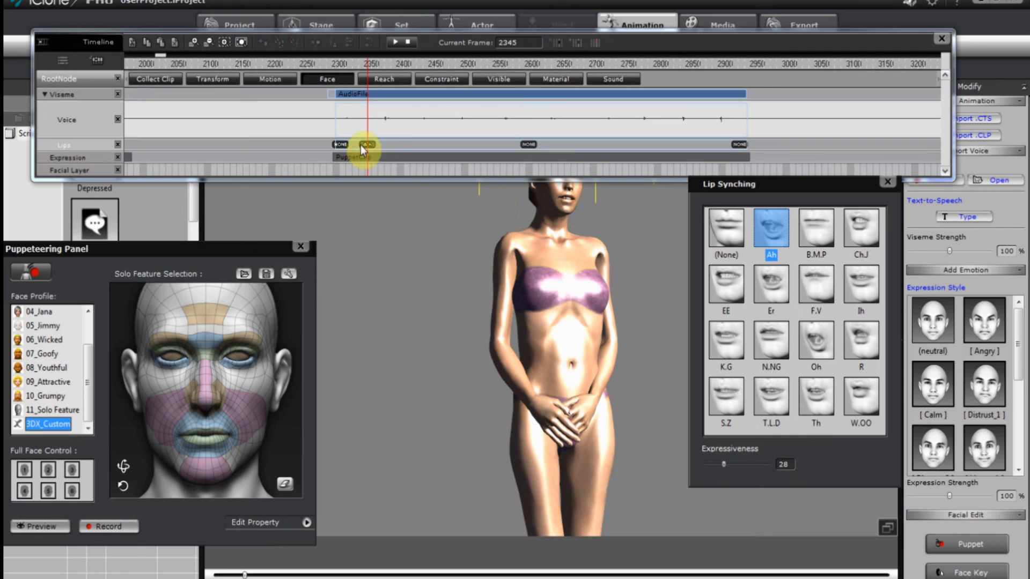
click(887, 184)
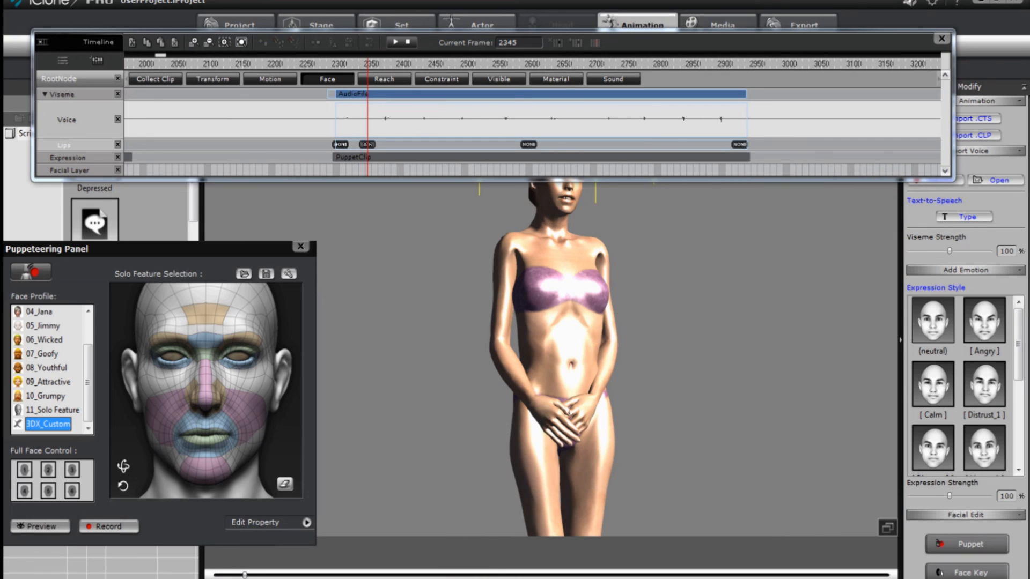
Play the animation from frame 2291 to preview the new None and Ah lip keys.
click(333, 175)
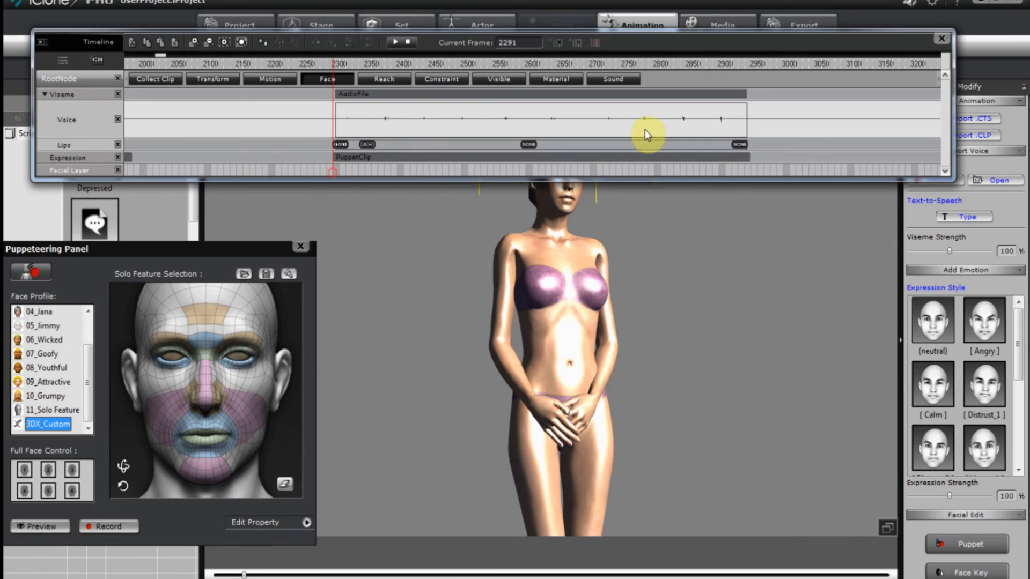
drag(908, 41, 915, 5)
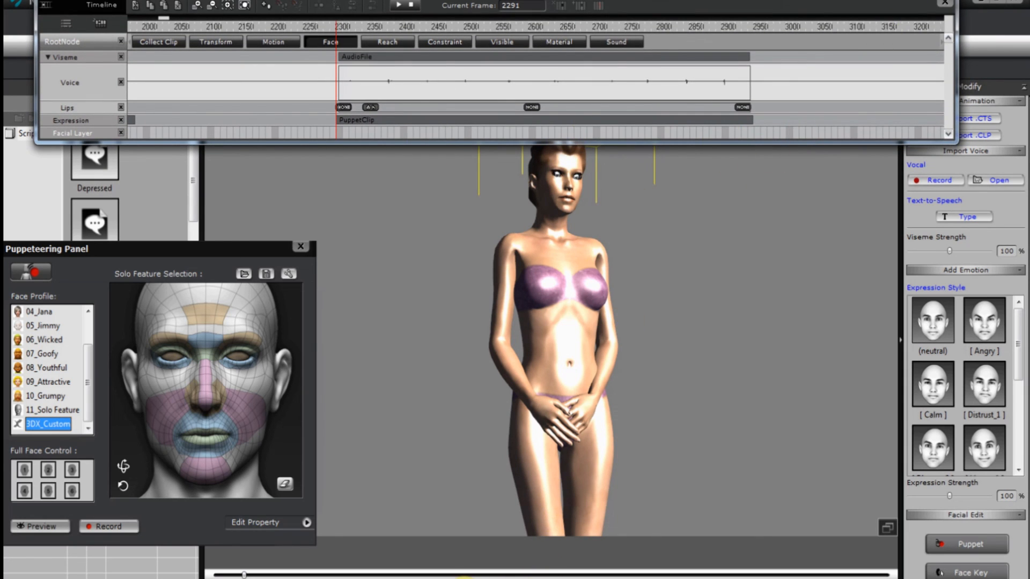
key(space)
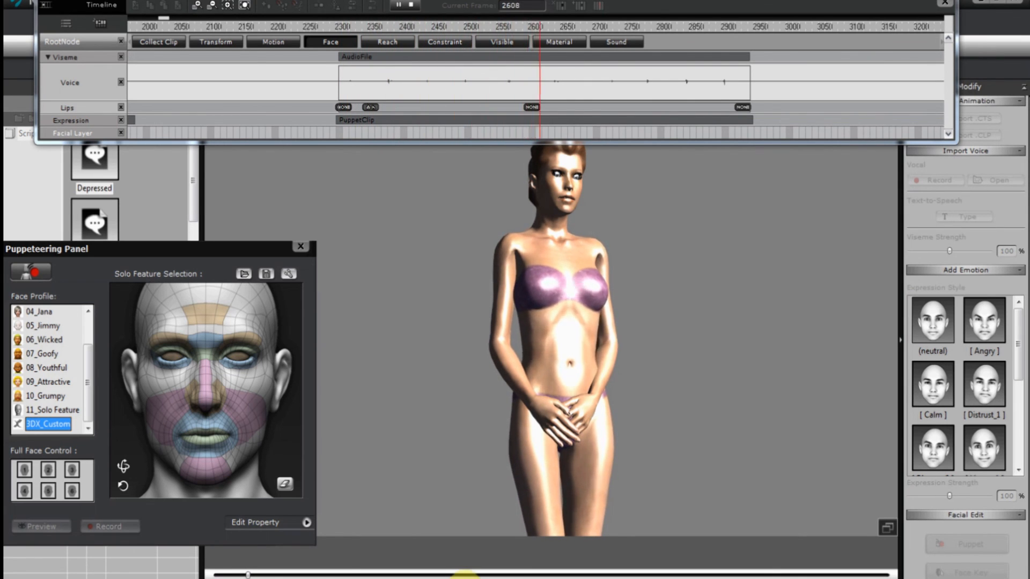
key(space)
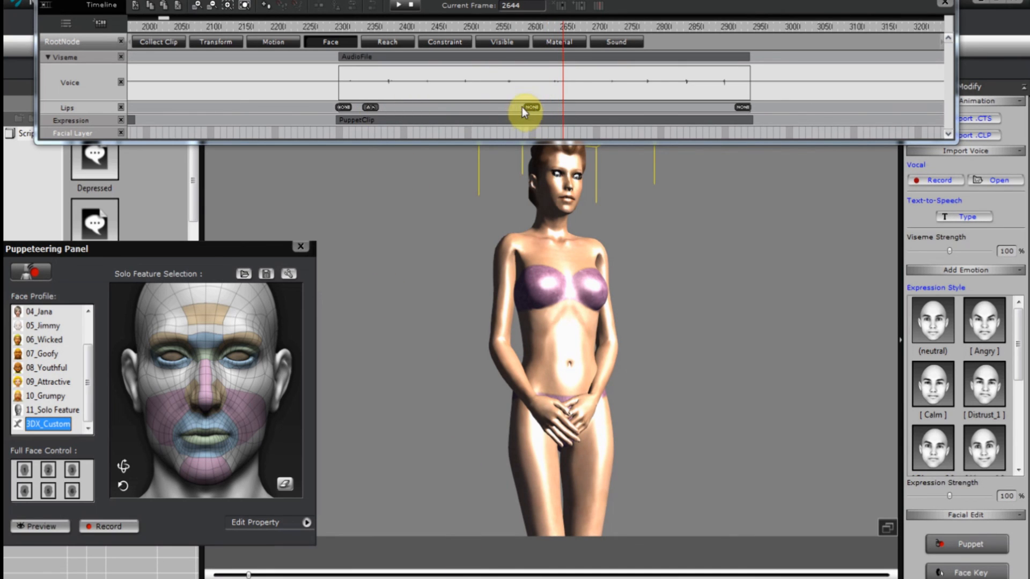
Place a second Ah viseme key at frame 2404, then return the playhead to 2287.
double_click(409, 106)
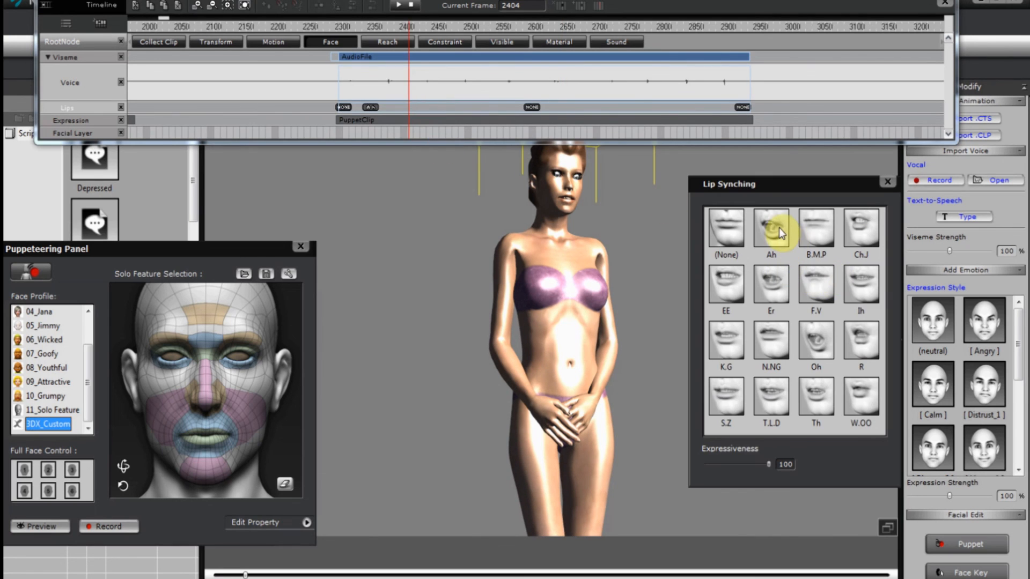
click(778, 232)
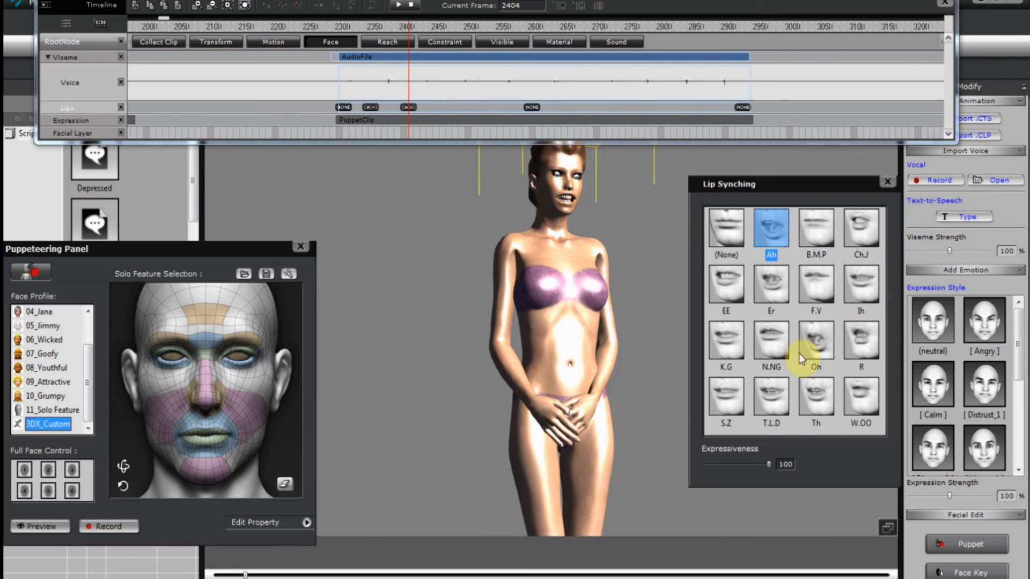
click(888, 182)
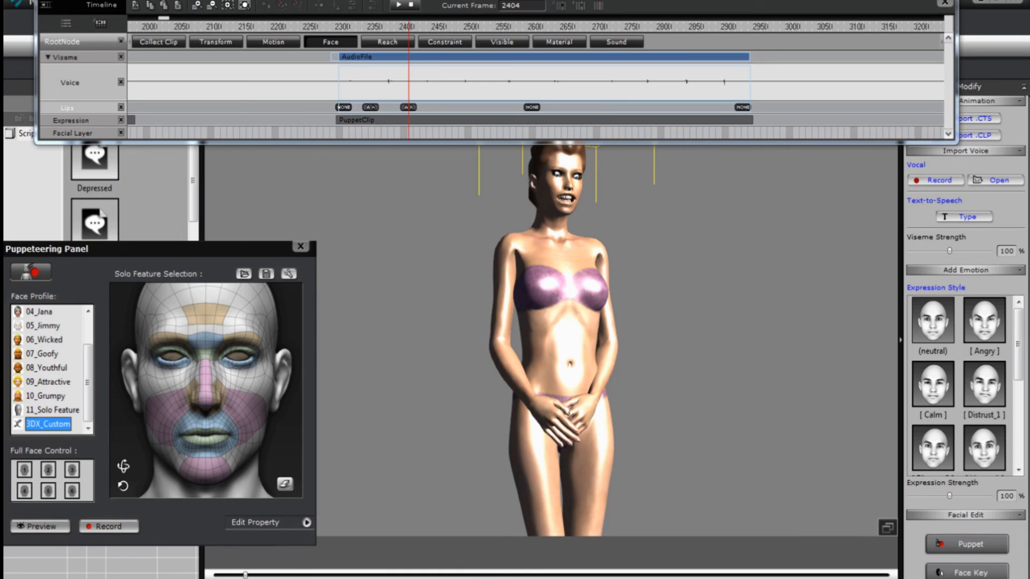
click(333, 135)
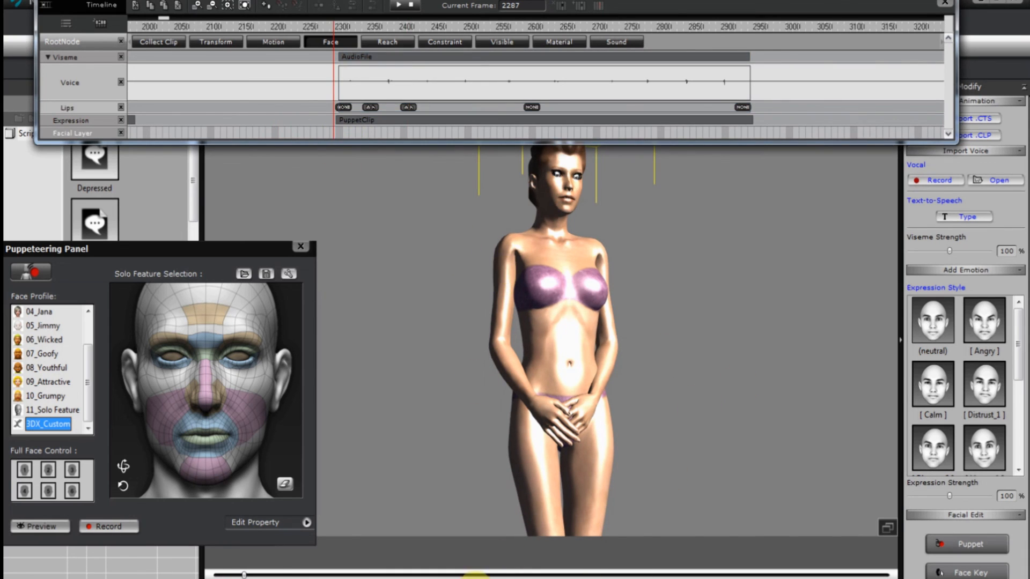
Play the speech through to frame 3011, then close the Timeline and Puppeteering Panel.
key(space)
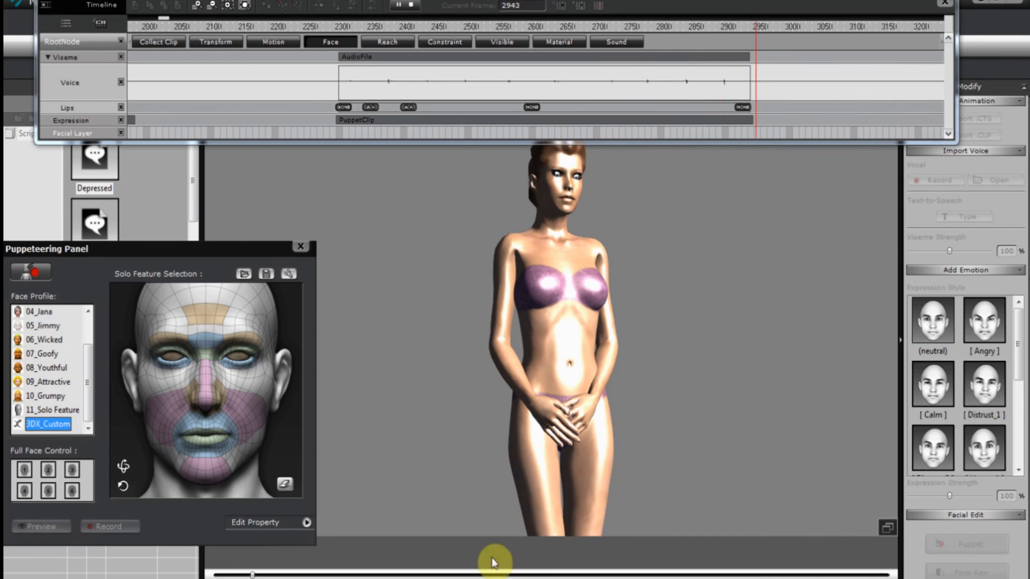
click(461, 578)
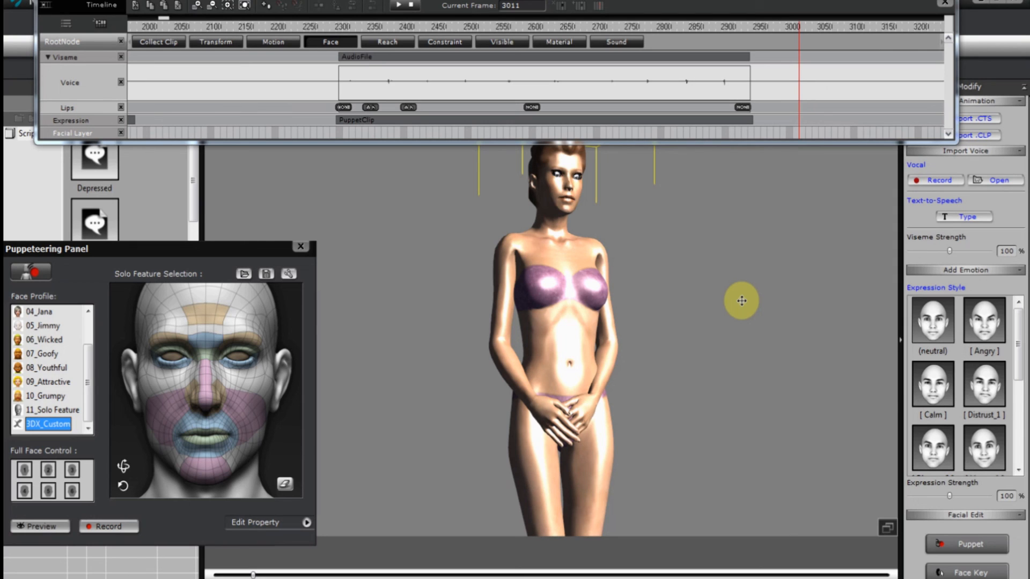
click(944, 5)
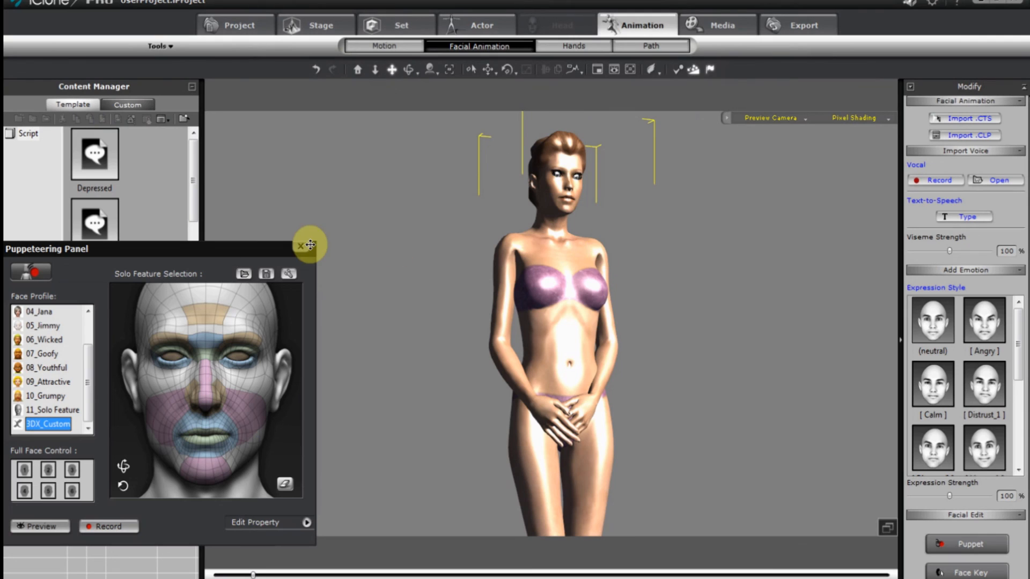
click(302, 246)
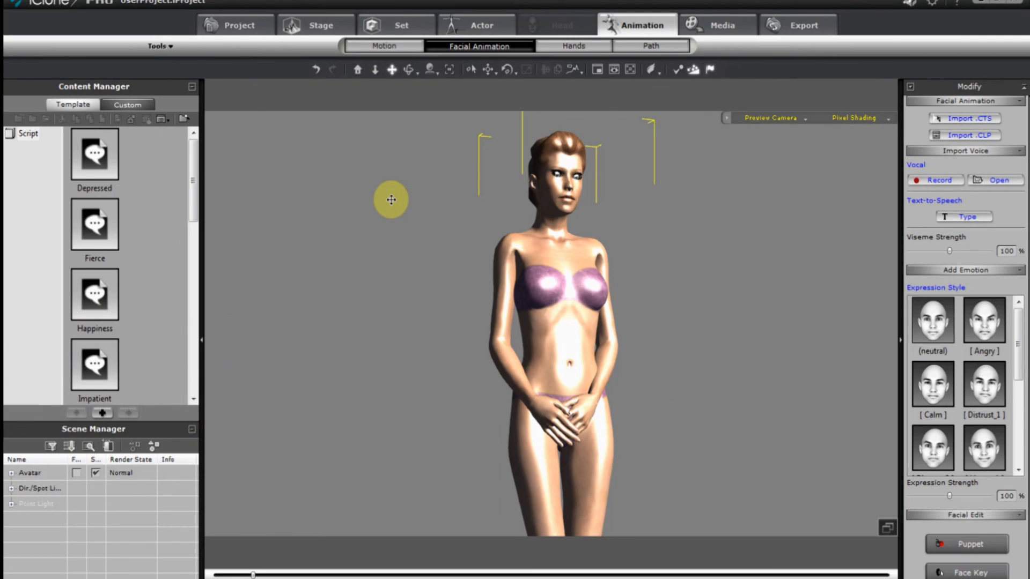